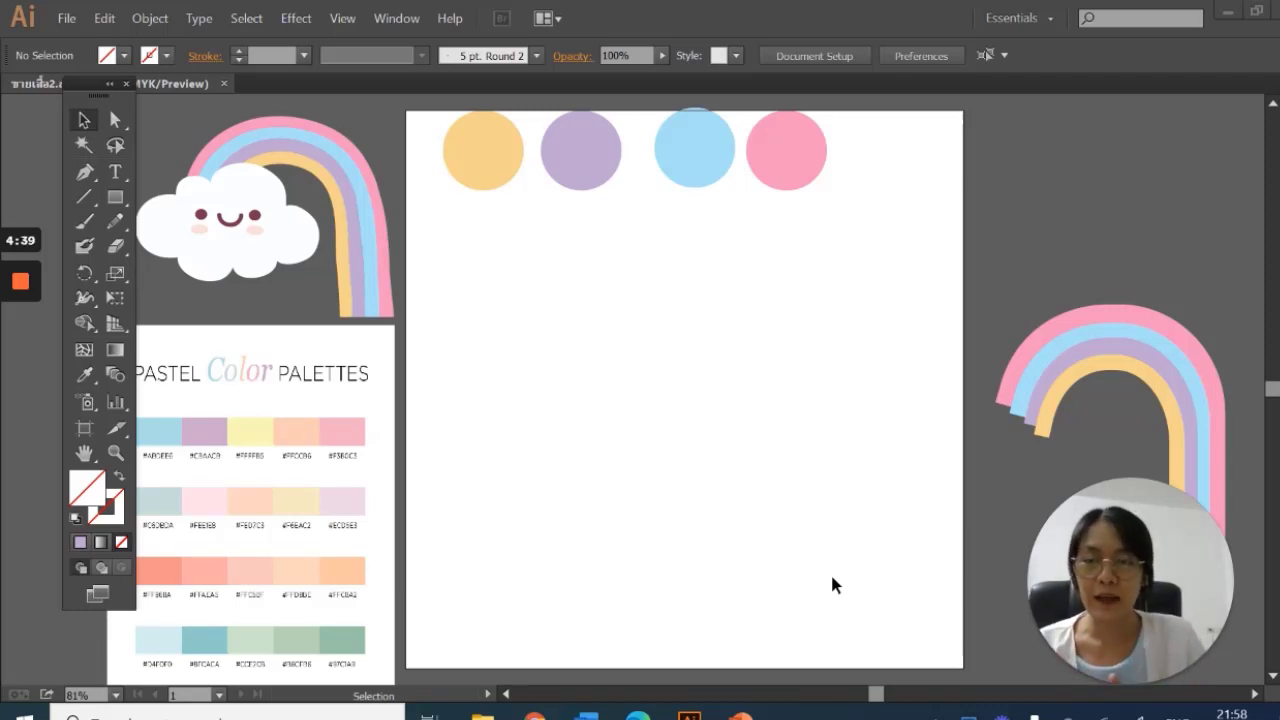
Create a new one-artboard document with custom size 1000 pt by 1000 pt, in points and portrait orientation
click(66, 18)
click(99, 45)
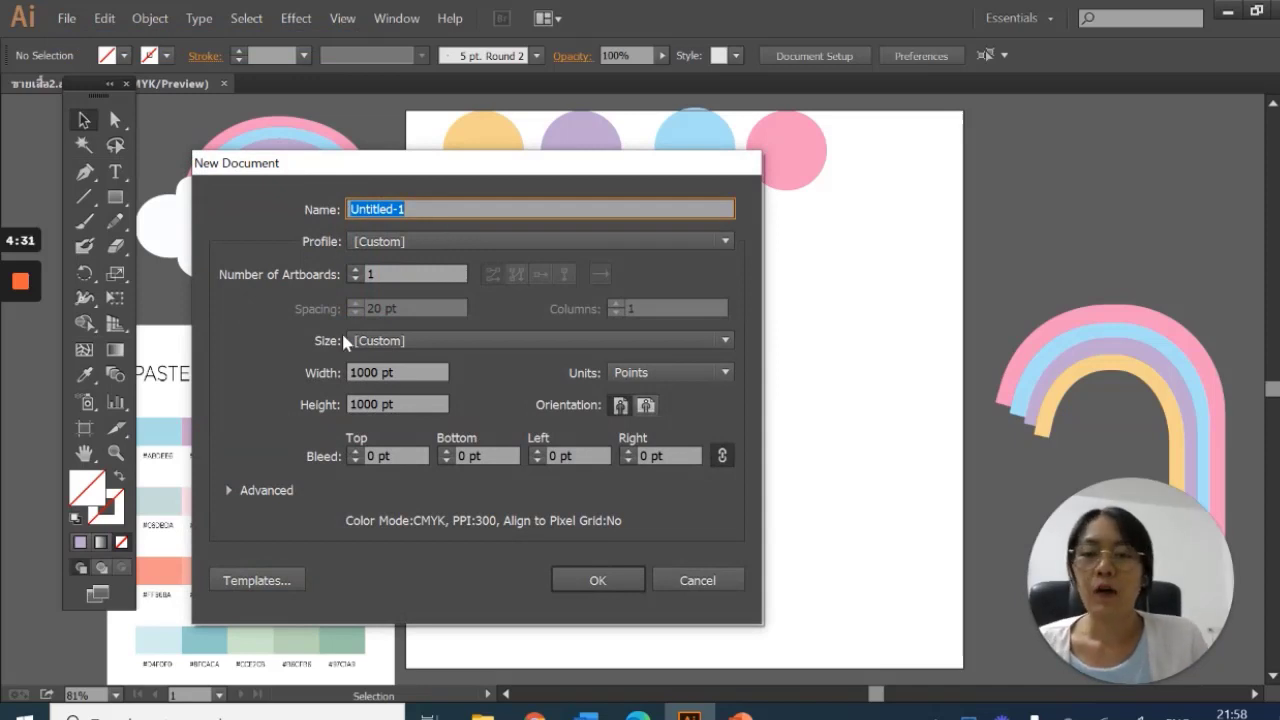
click(402, 341)
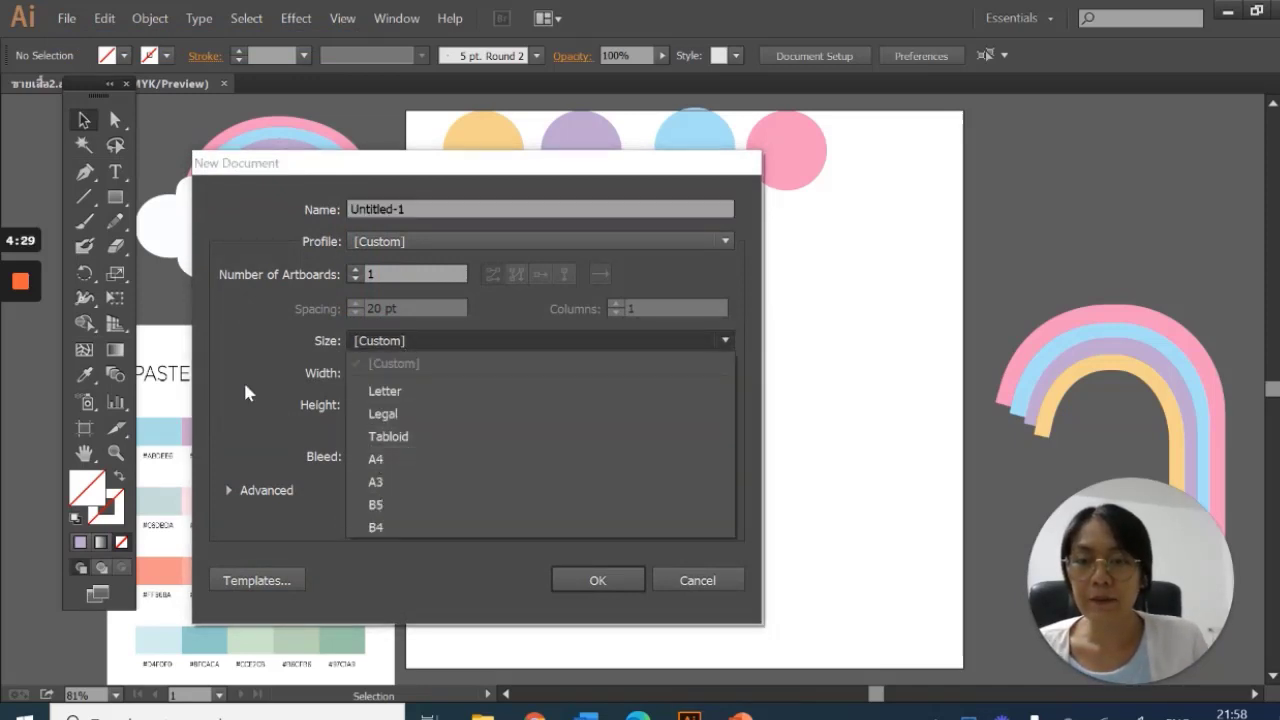
click(250, 382)
click(420, 340)
click(253, 370)
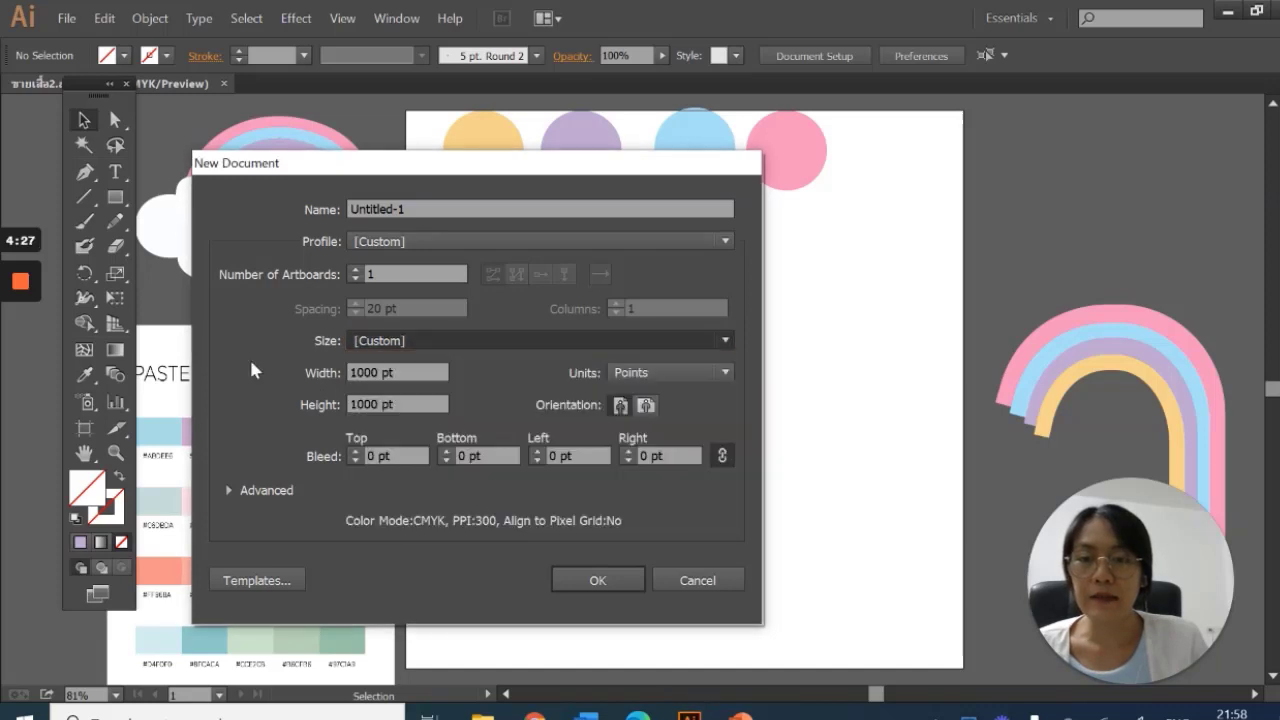
click(333, 373)
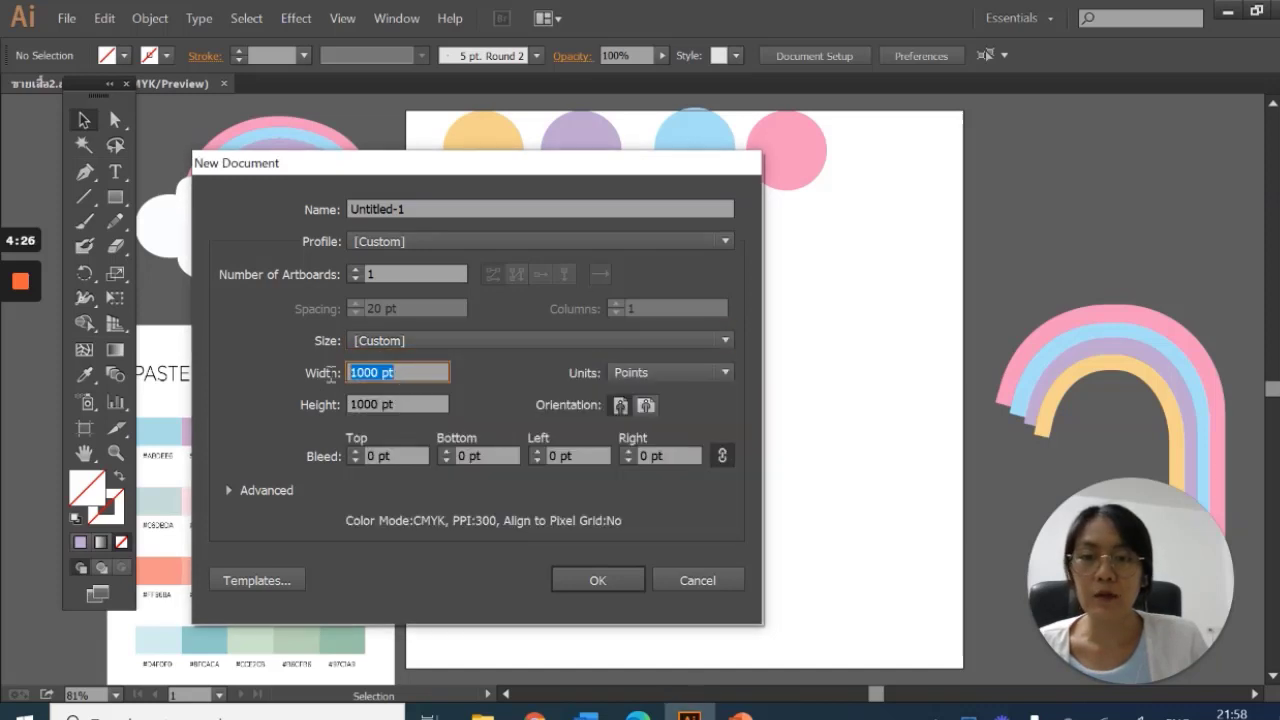
key(Tab)
key(shift+Tab)
click(409, 404)
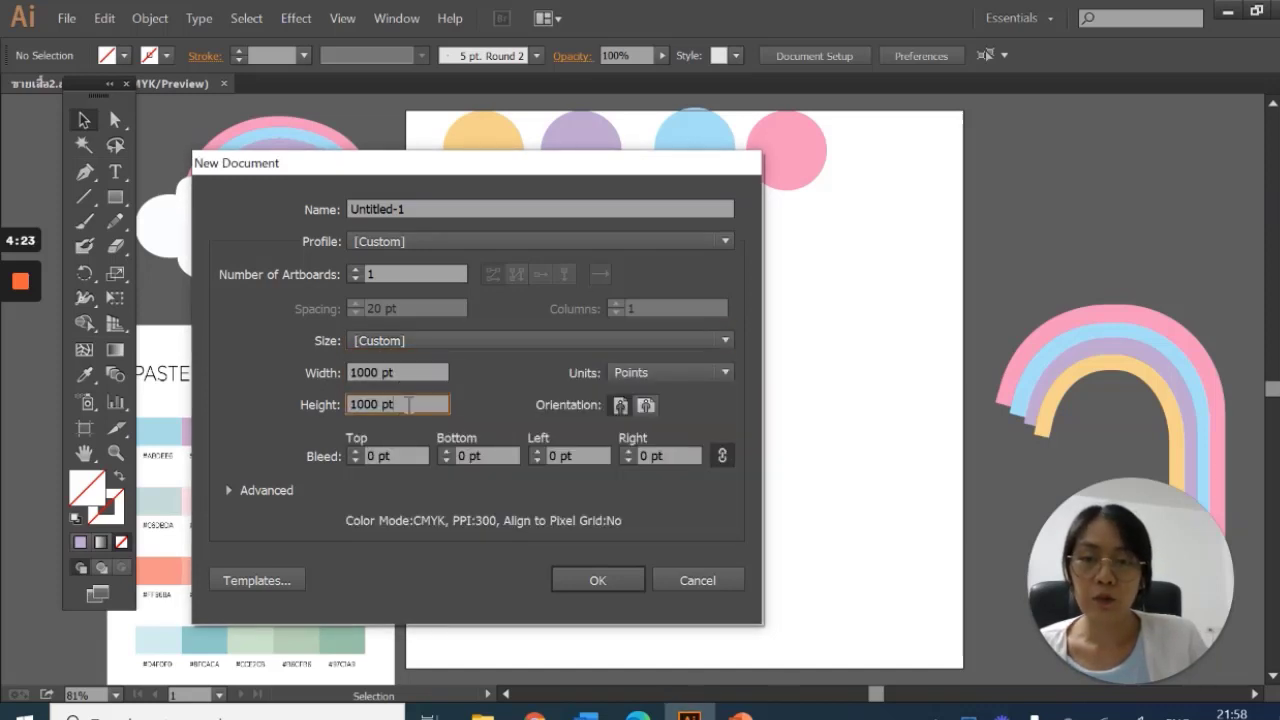
click(311, 374)
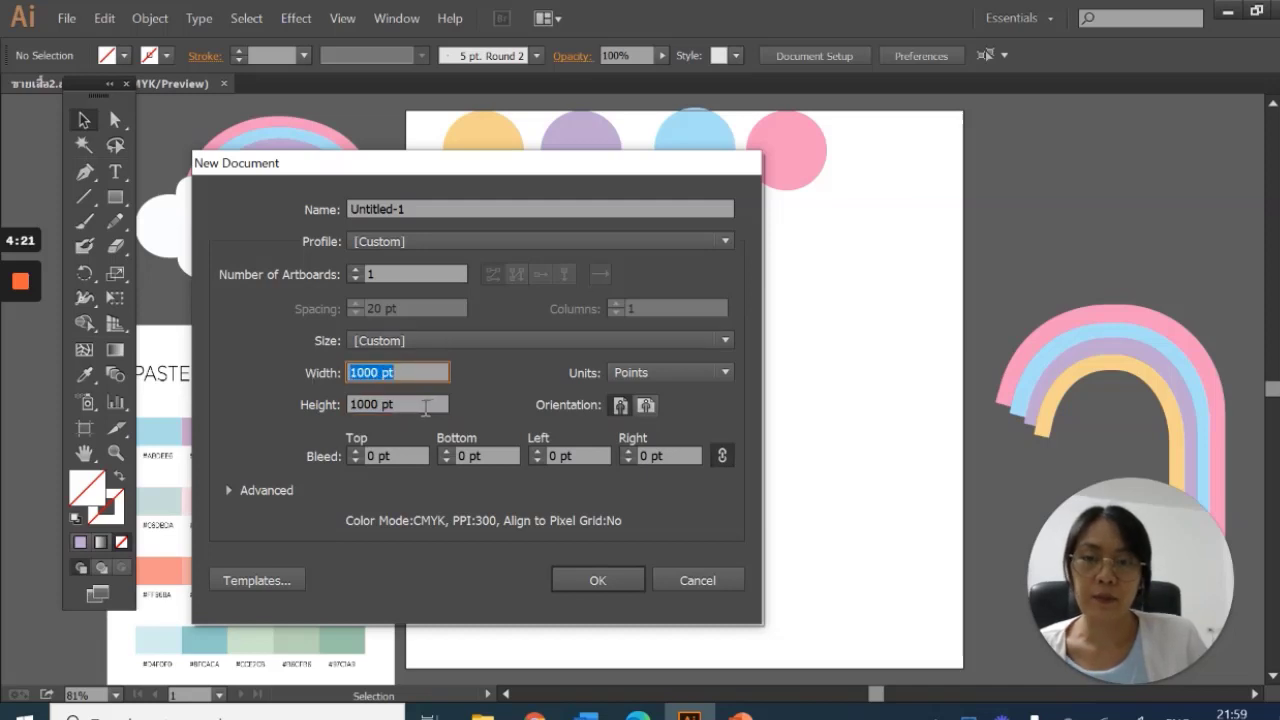
click(619, 406)
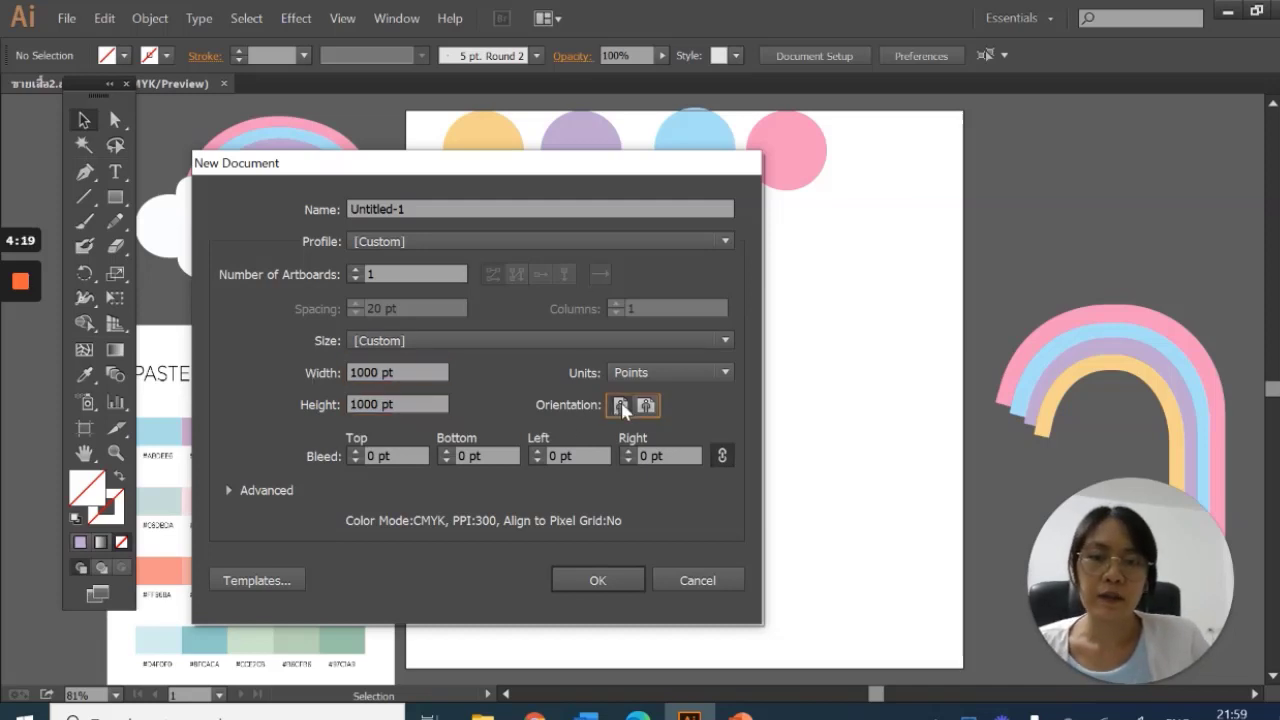
click(613, 583)
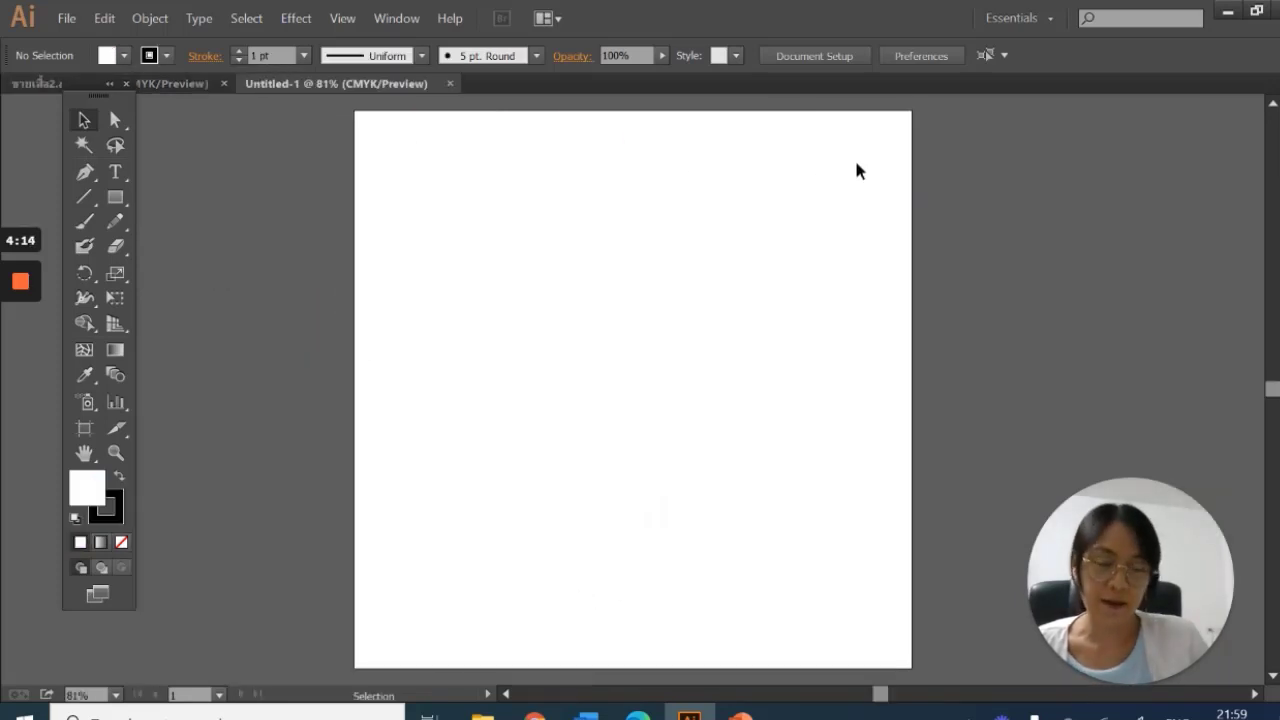
Go back to the rainbow artwork document and shift the purple circle slightly toward the blue one
click(187, 84)
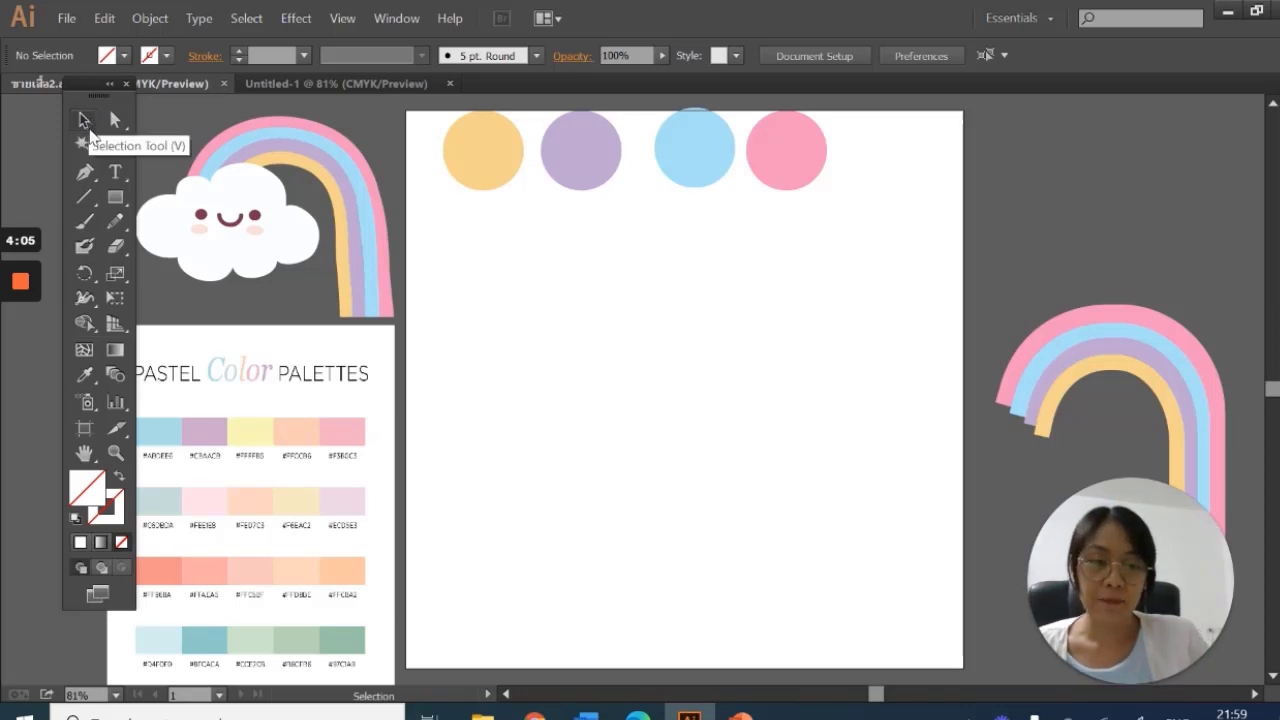
click(86, 125)
mouse_move(584, 156)
mouse_down()
mouse_move(562, 245)
mouse_move(577, 288)
mouse_move(563, 138)
mouse_move(597, 223)
mouse_move(531, 177)
mouse_move(588, 161)
mouse_up()
click(594, 122)
Try to stretch the purple circle into a long teardrop by its lowest anchor point, and undo it
click(115, 120)
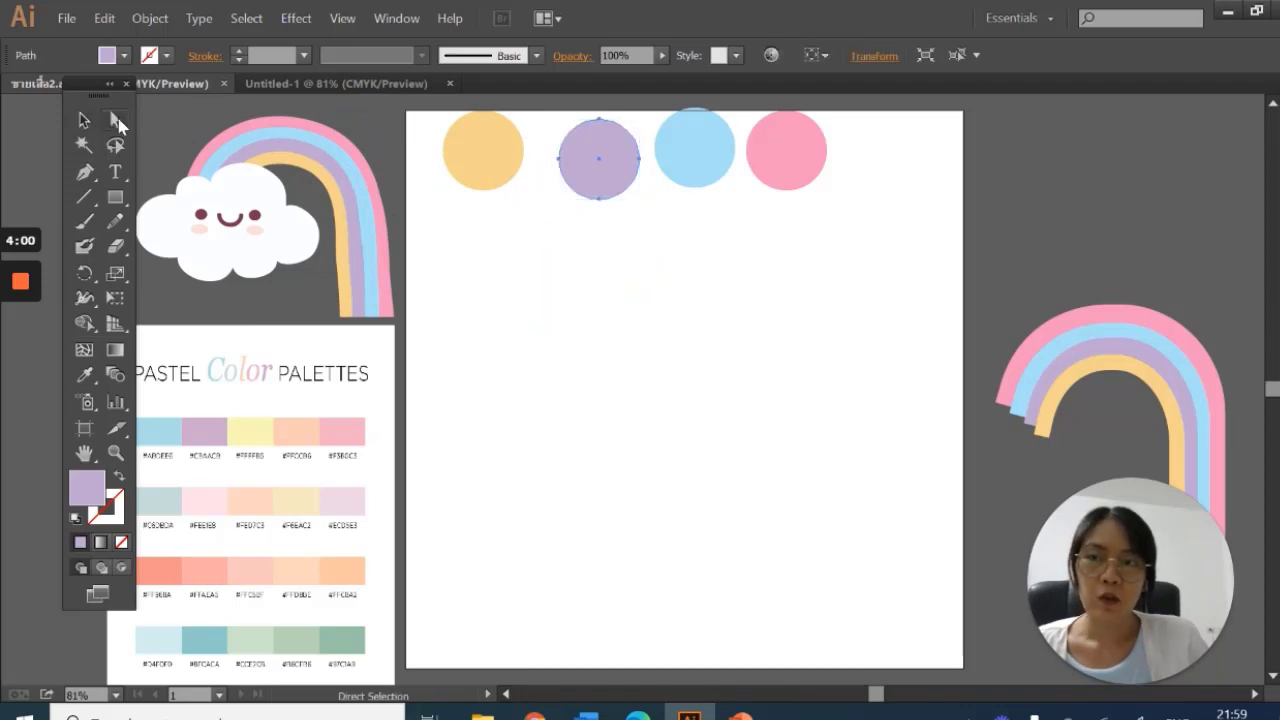
click(598, 199)
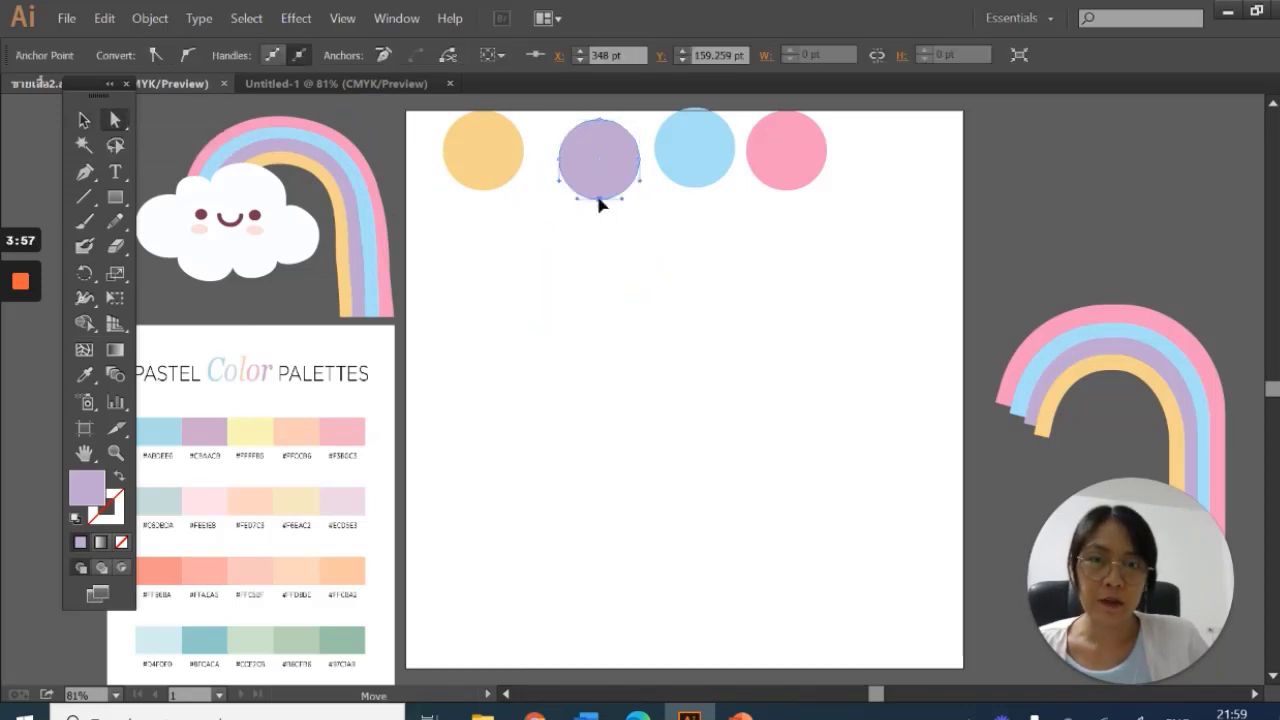
drag(599, 203, 610, 346)
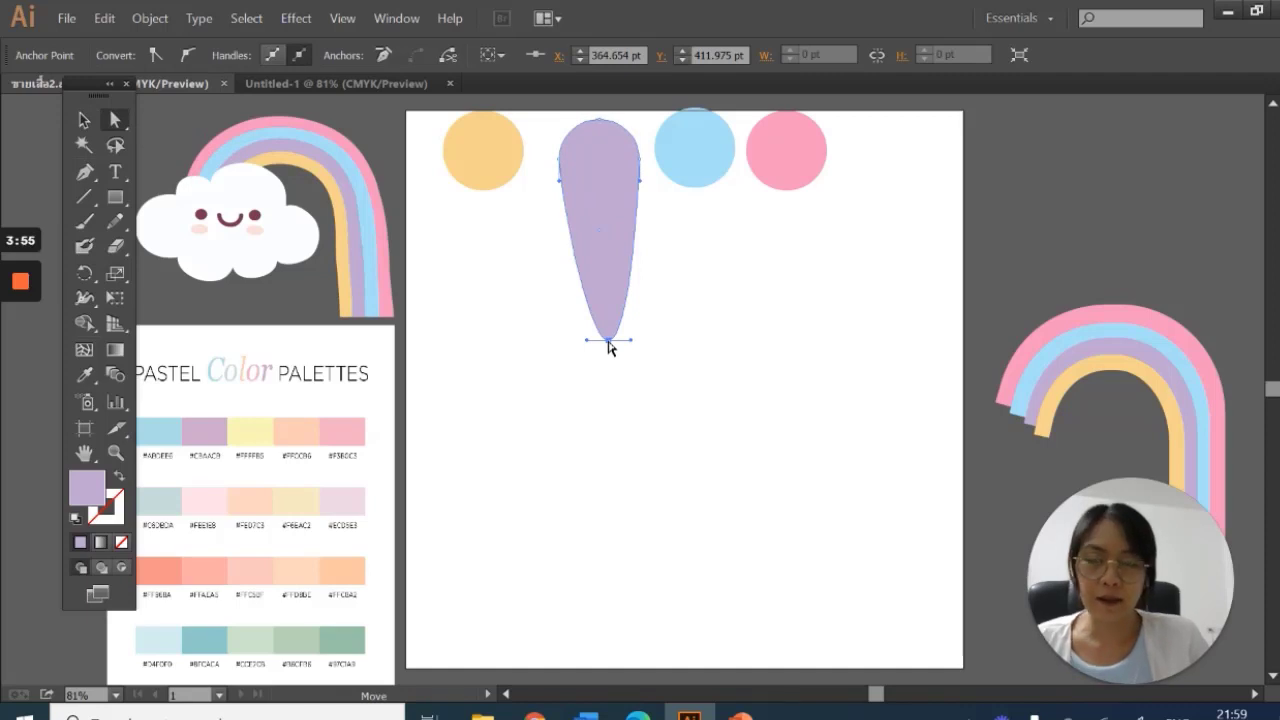
key(ctrl+z)
Add the text "sasaasasa" on the artboard and enlarge it to about 113.5 pt beneath the circles
click(115, 172)
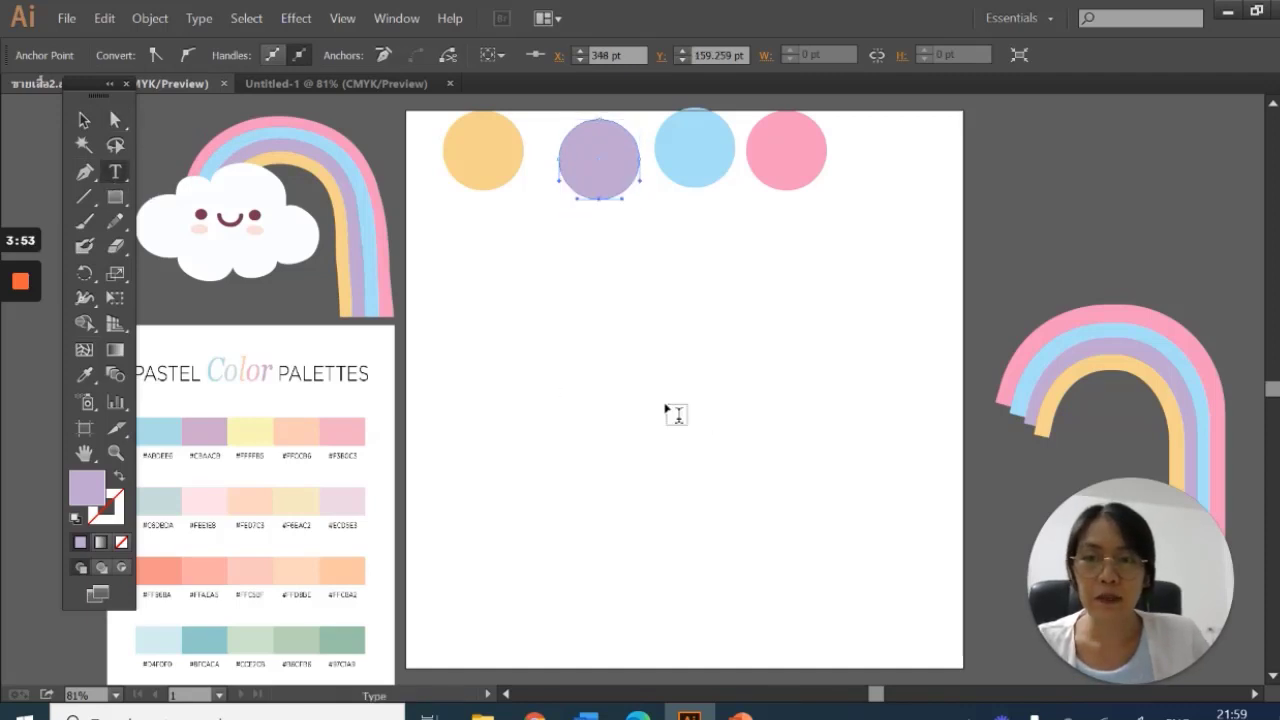
click(618, 361)
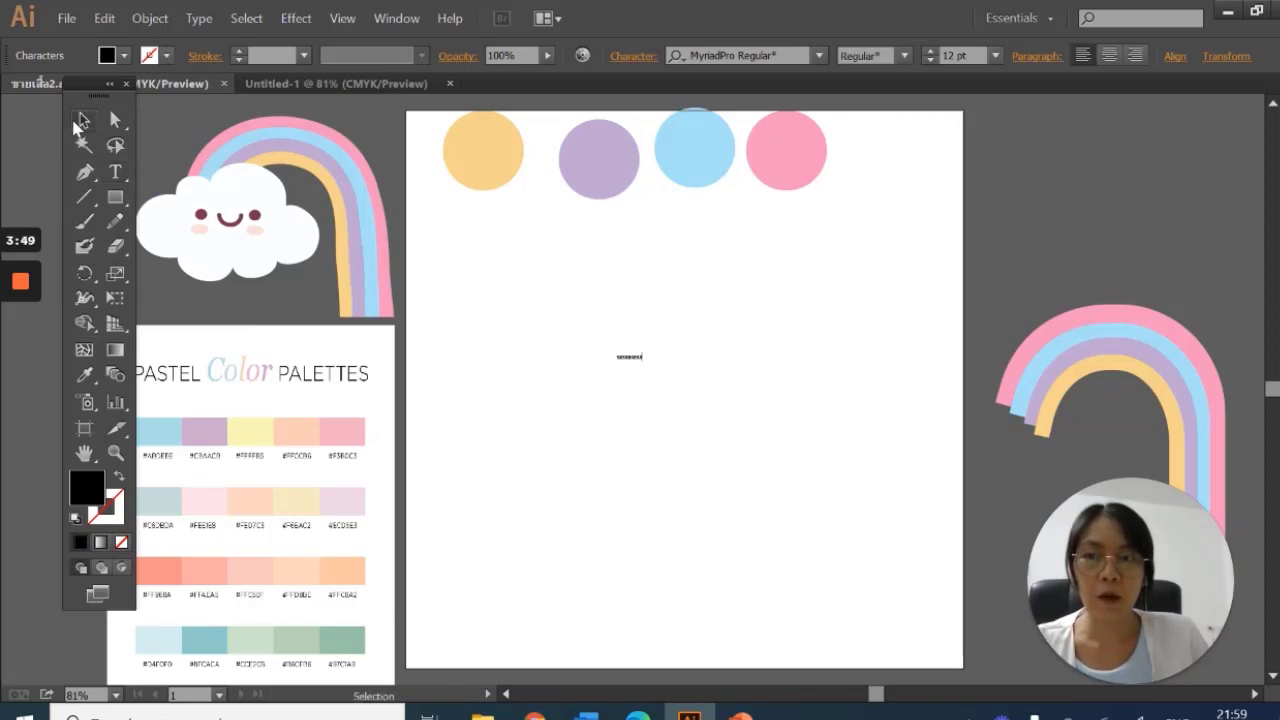
click(84, 120)
drag(646, 365, 782, 319)
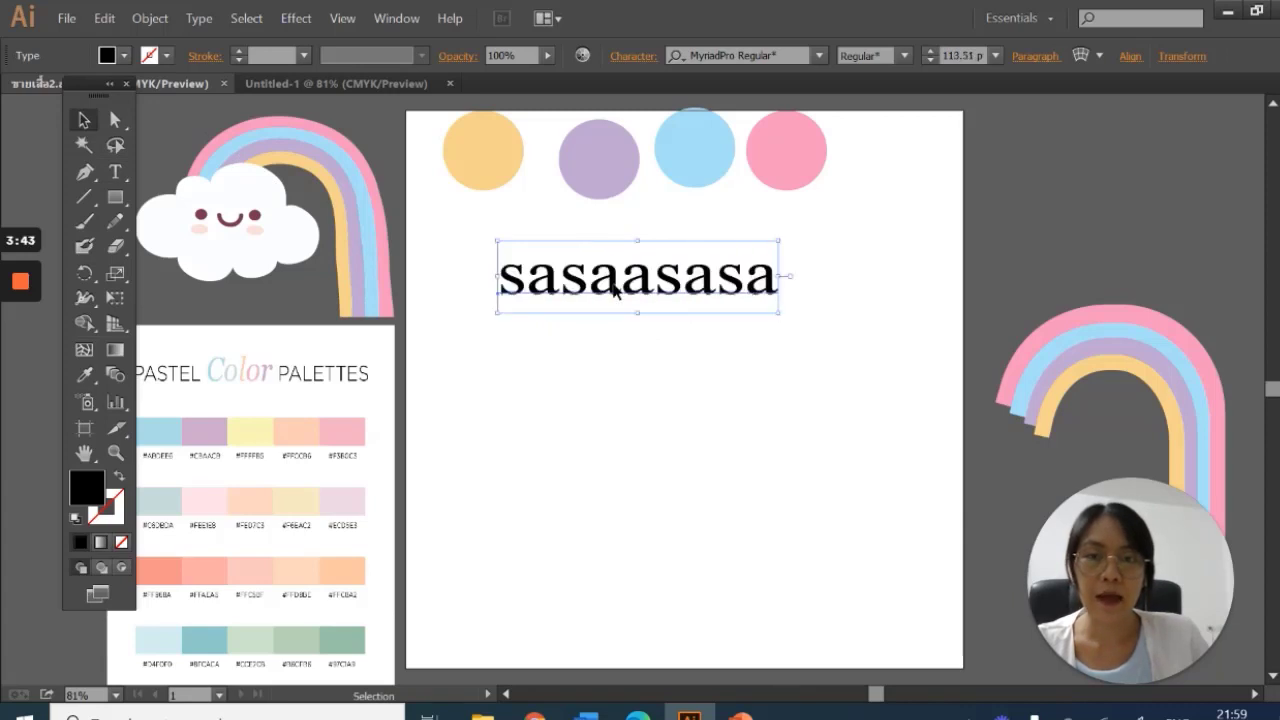
drag(615, 290, 613, 290)
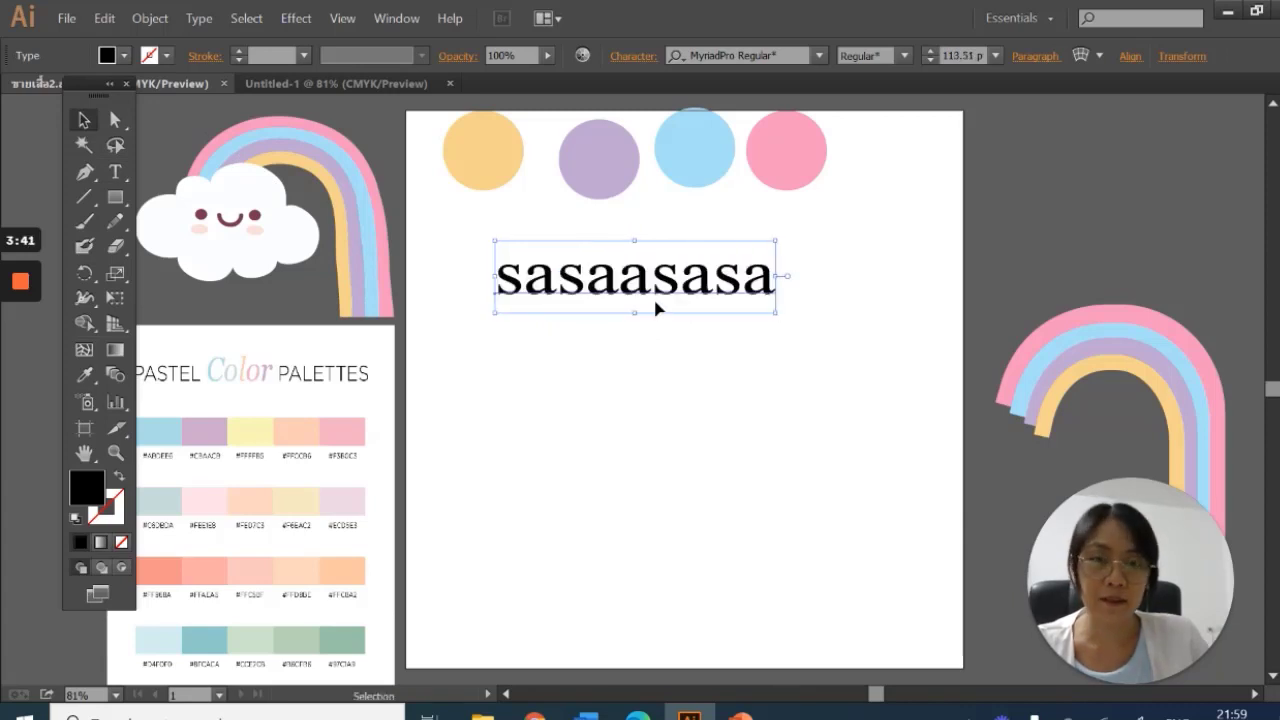
Convert the "sasaasasa" text to outlines and deselect it
right_click(621, 275)
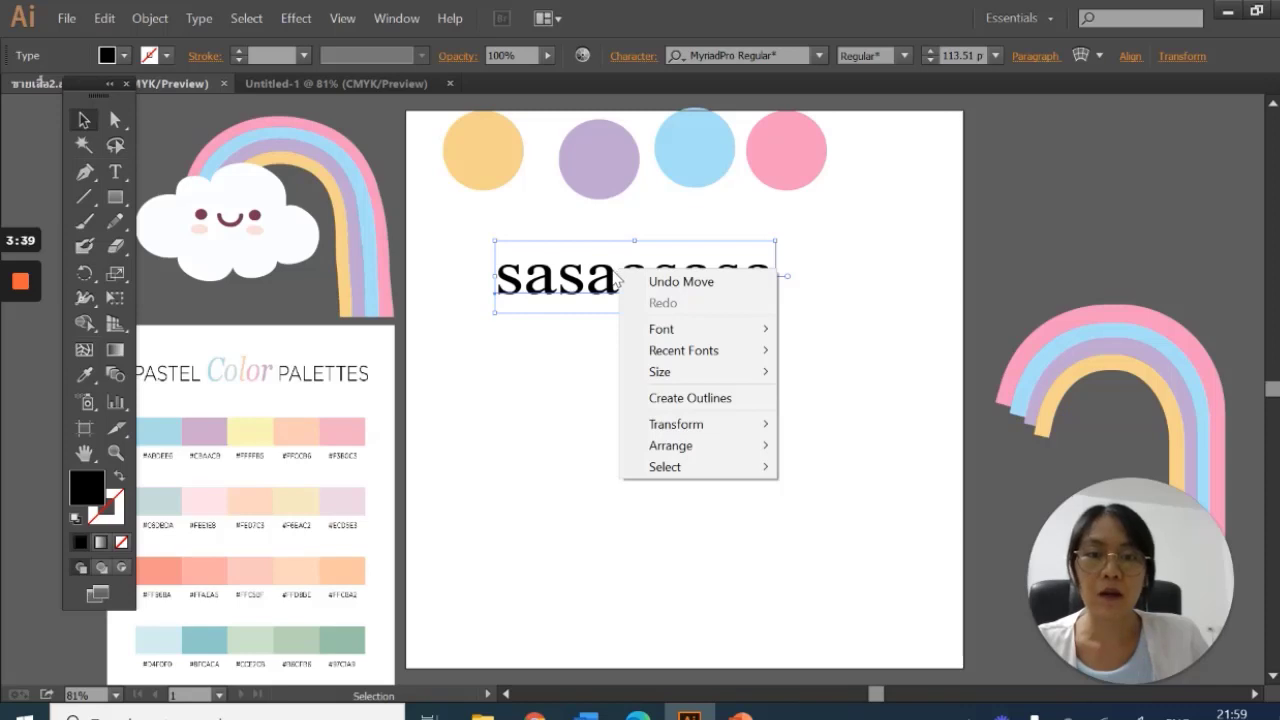
click(669, 400)
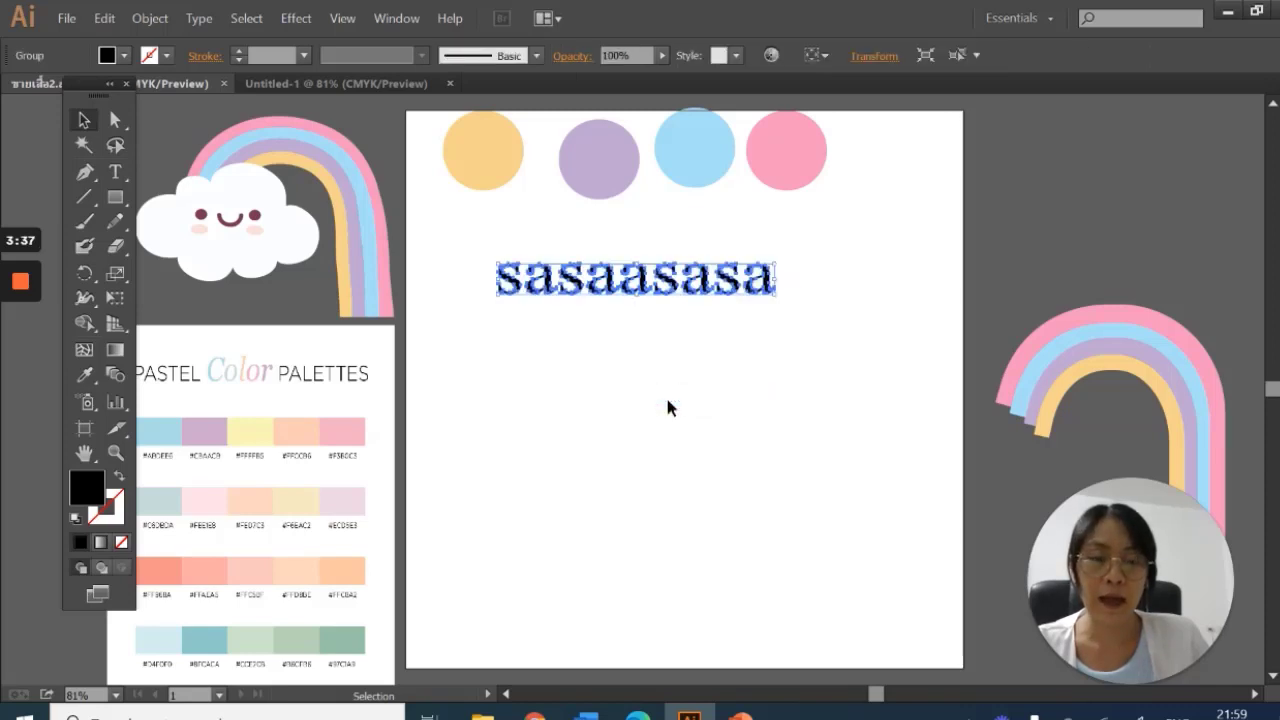
click(668, 407)
Isolate the first letter s of the outlined text, scale it up greatly and place it below the word
double_click(510, 285)
click(510, 285)
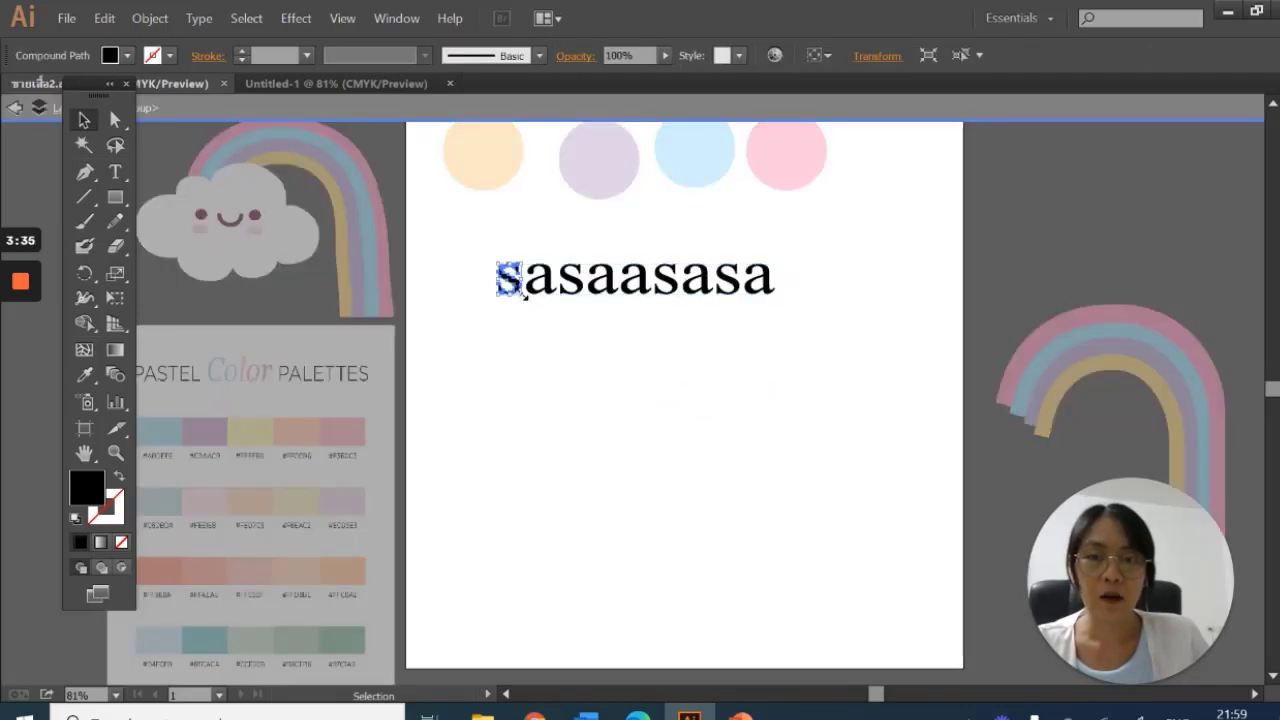
drag(523, 295, 692, 573)
drag(663, 500, 629, 509)
Delete the enlarged S, leave isolation mode, and undo the deletion
key(Delete)
double_click(737, 525)
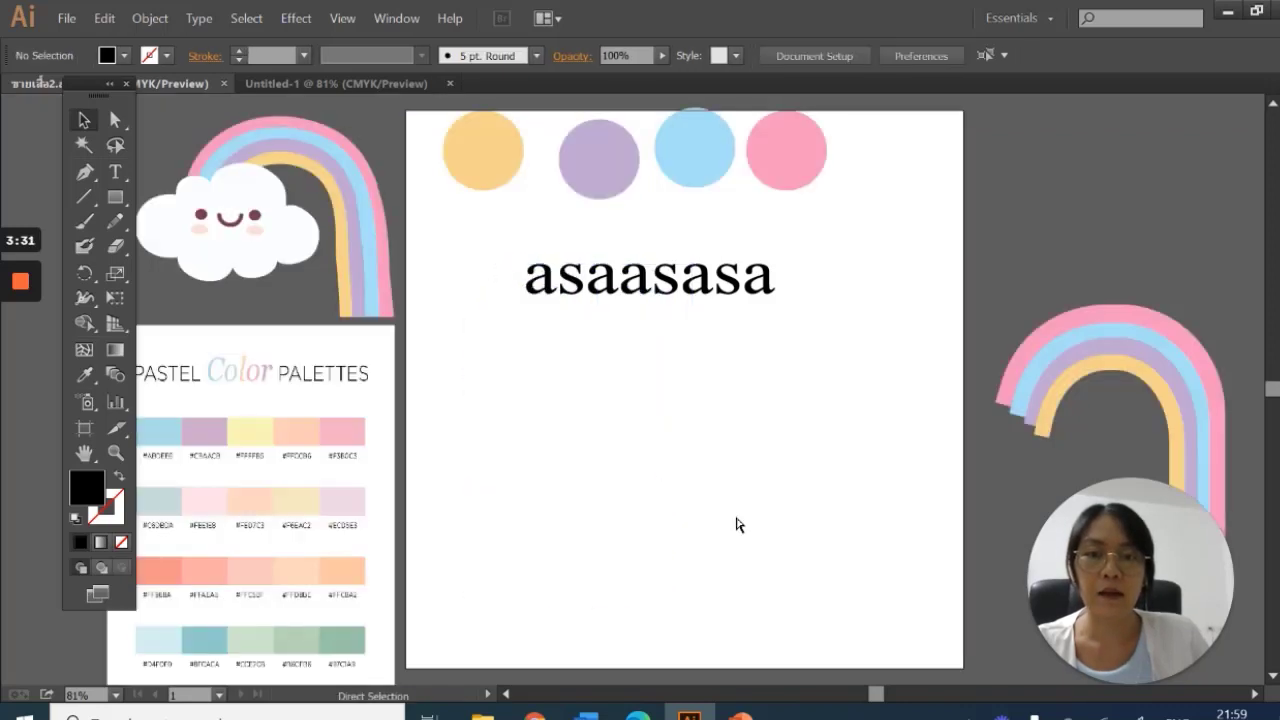
key(ctrl+z)
key(ctrl+z)
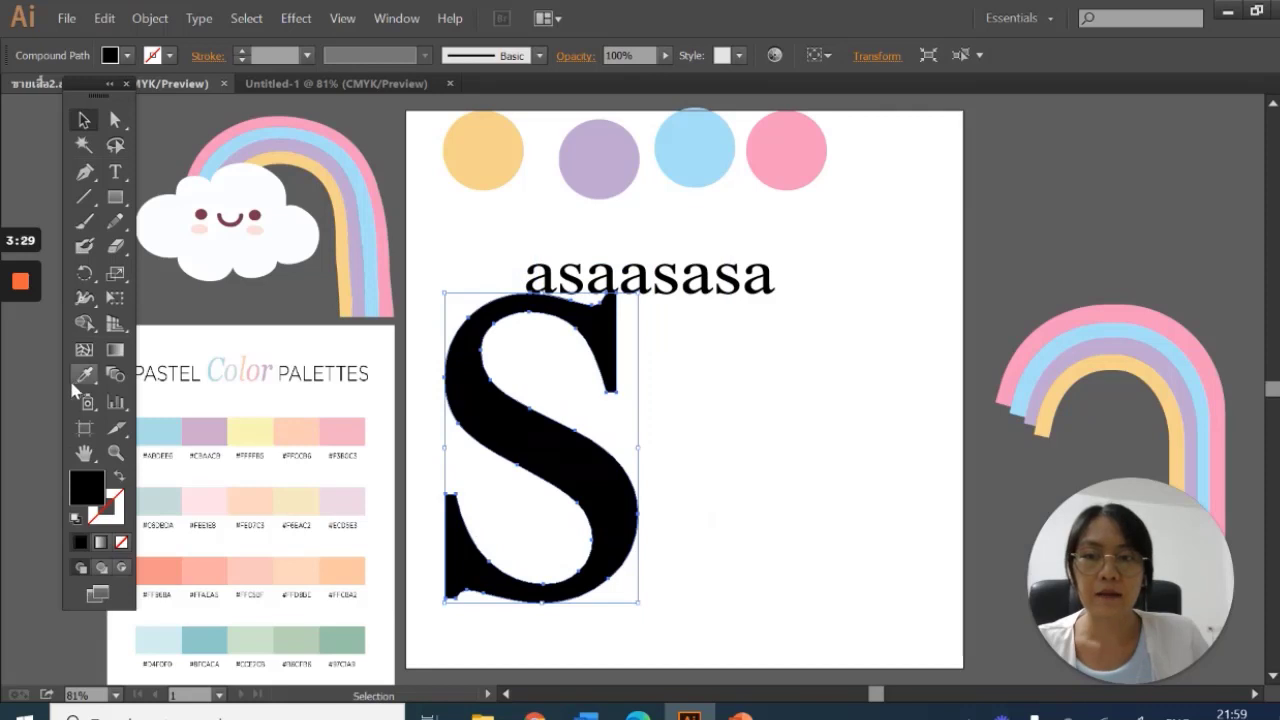
Sample various pastel colours onto the large S with the Eyedropper, ending with the pink in the palette's first row
click(78, 380)
click(592, 176)
click(294, 400)
click(258, 420)
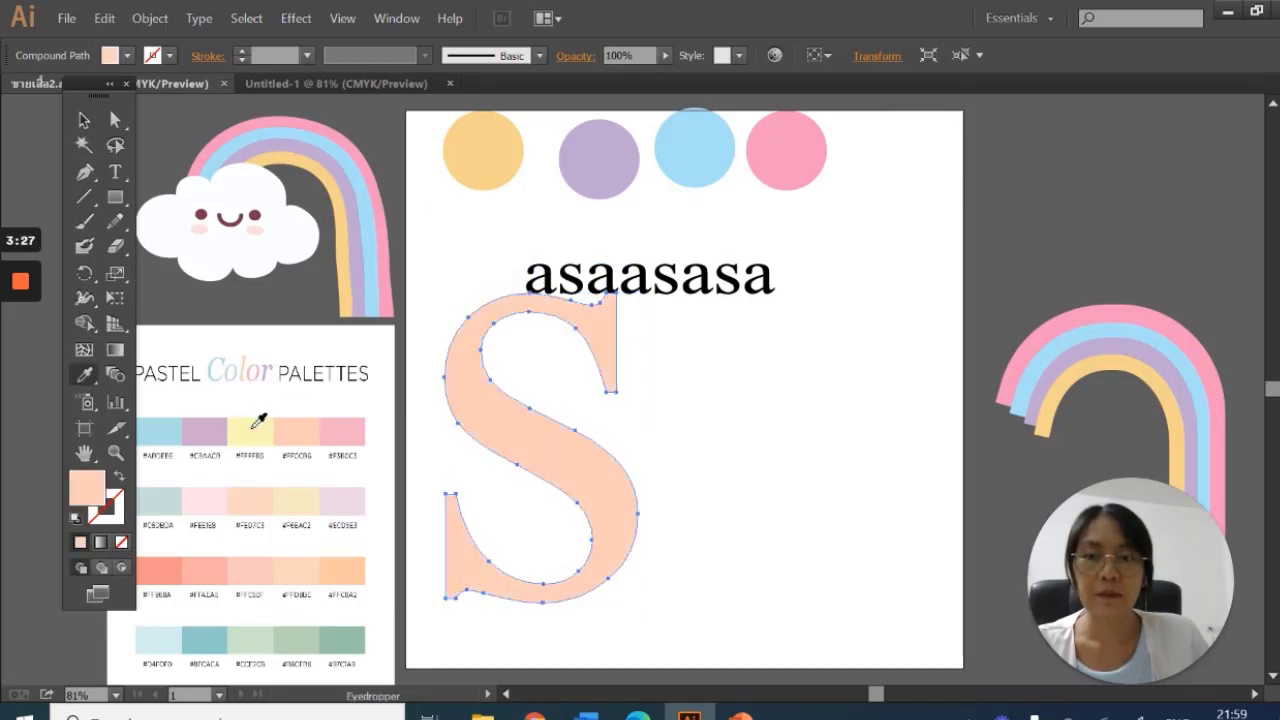
click(254, 428)
click(307, 504)
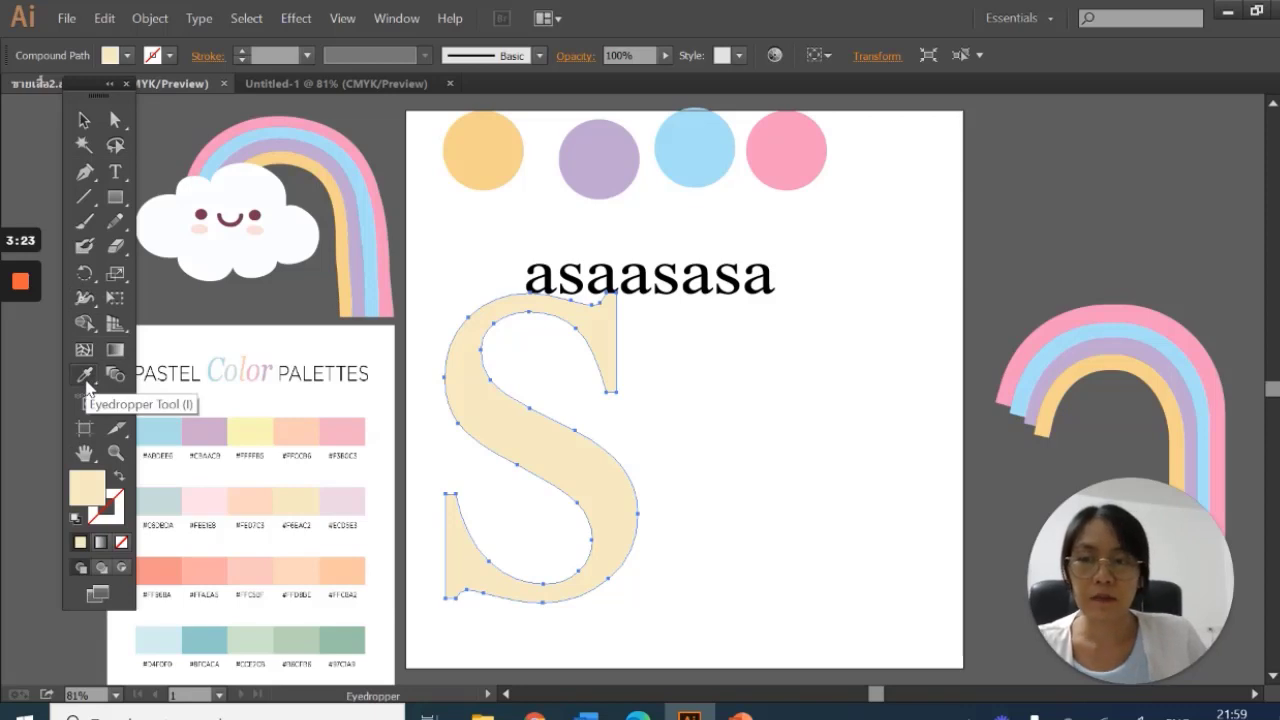
click(222, 425)
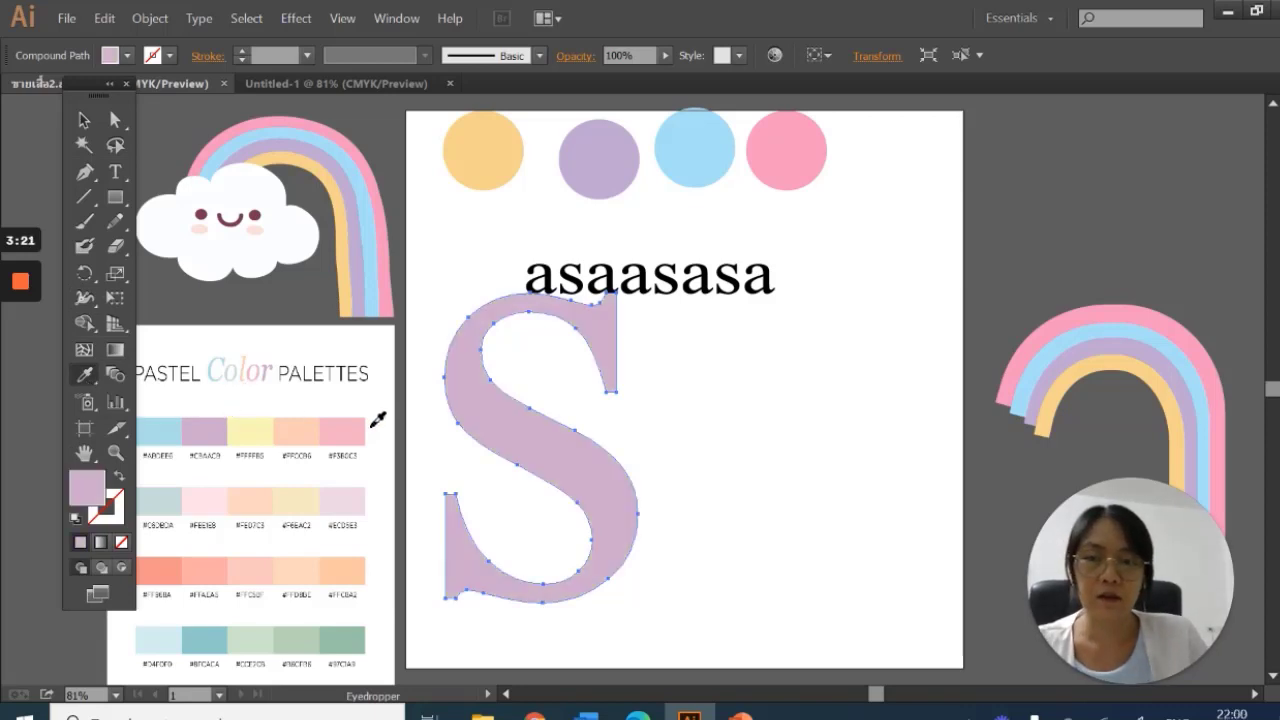
click(368, 429)
Select the pastel palette image and view the default colour swatches
click(84, 120)
click(357, 383)
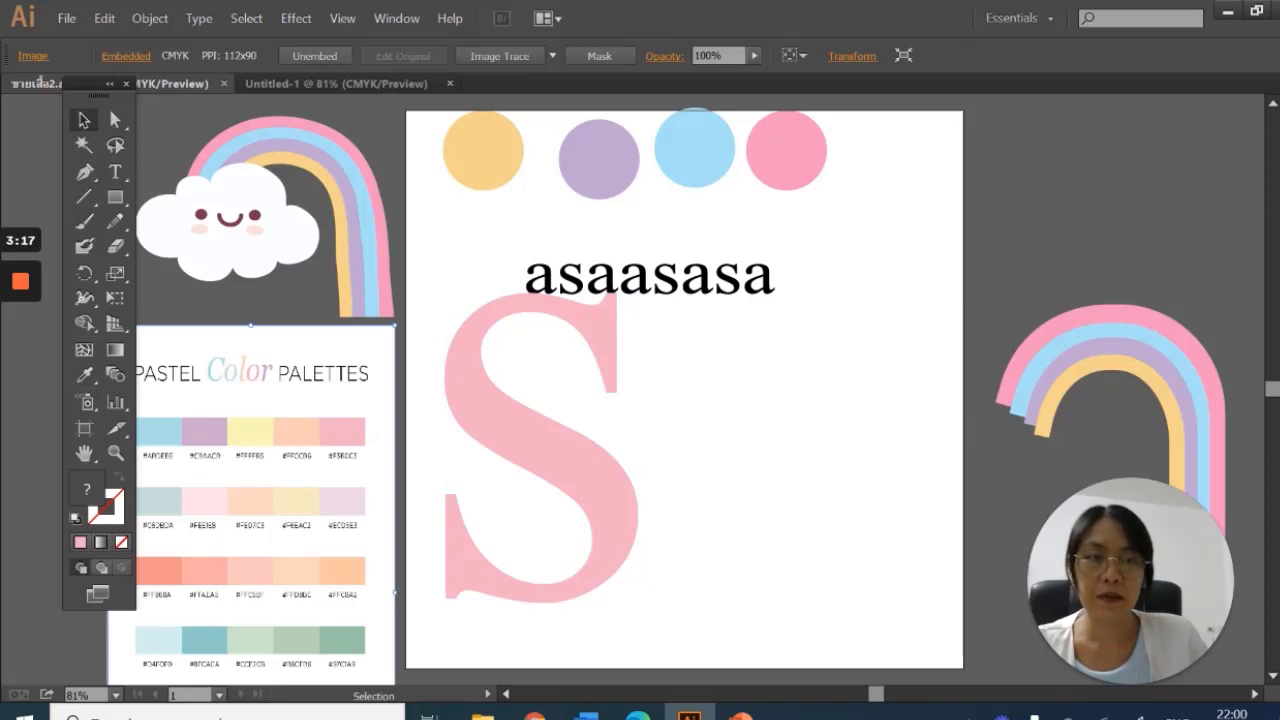
click(1274, 245)
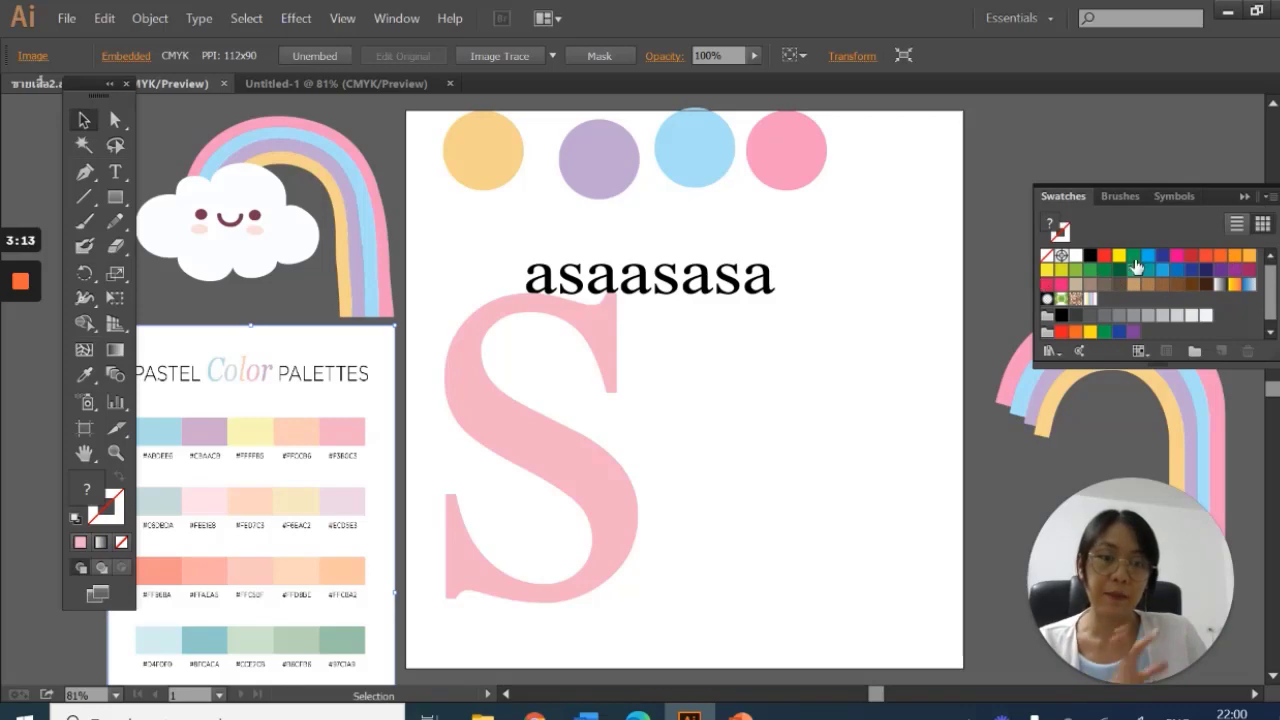
click(1244, 196)
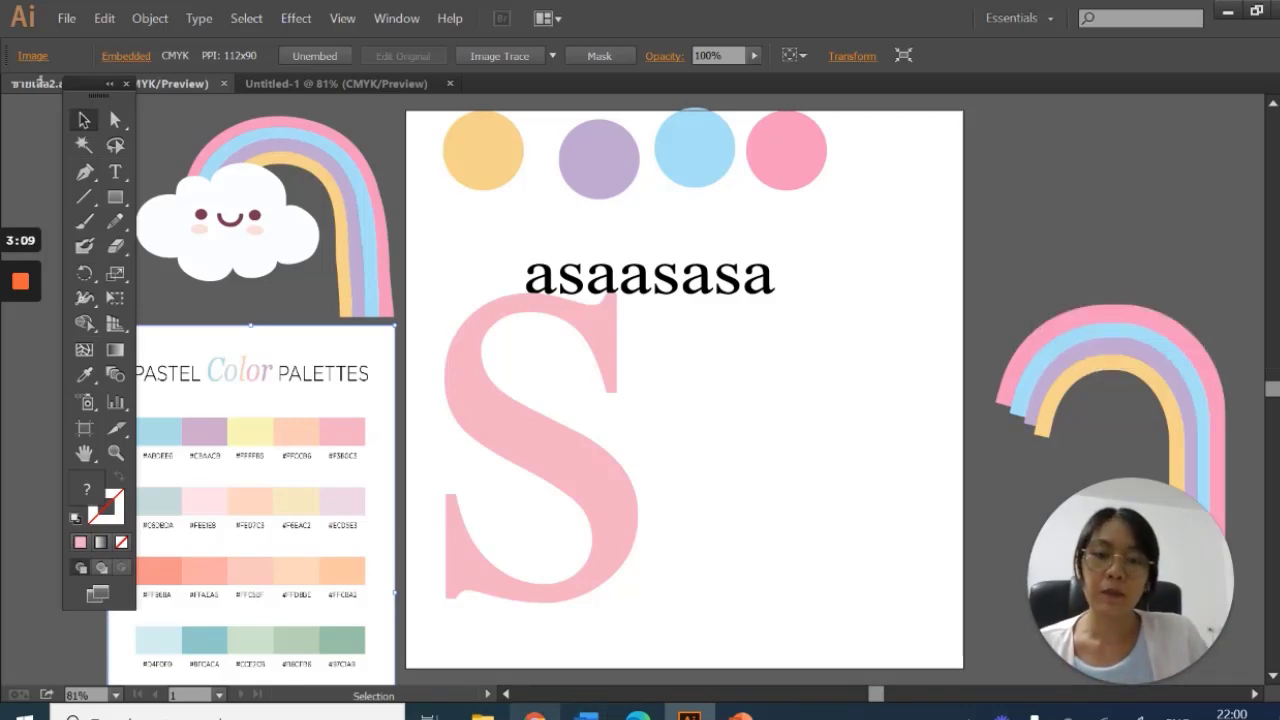
Switch to the browser and look through the "pastel color guide" image results and the Pastel Color Palettes image's copy and save options
click(1227, 11)
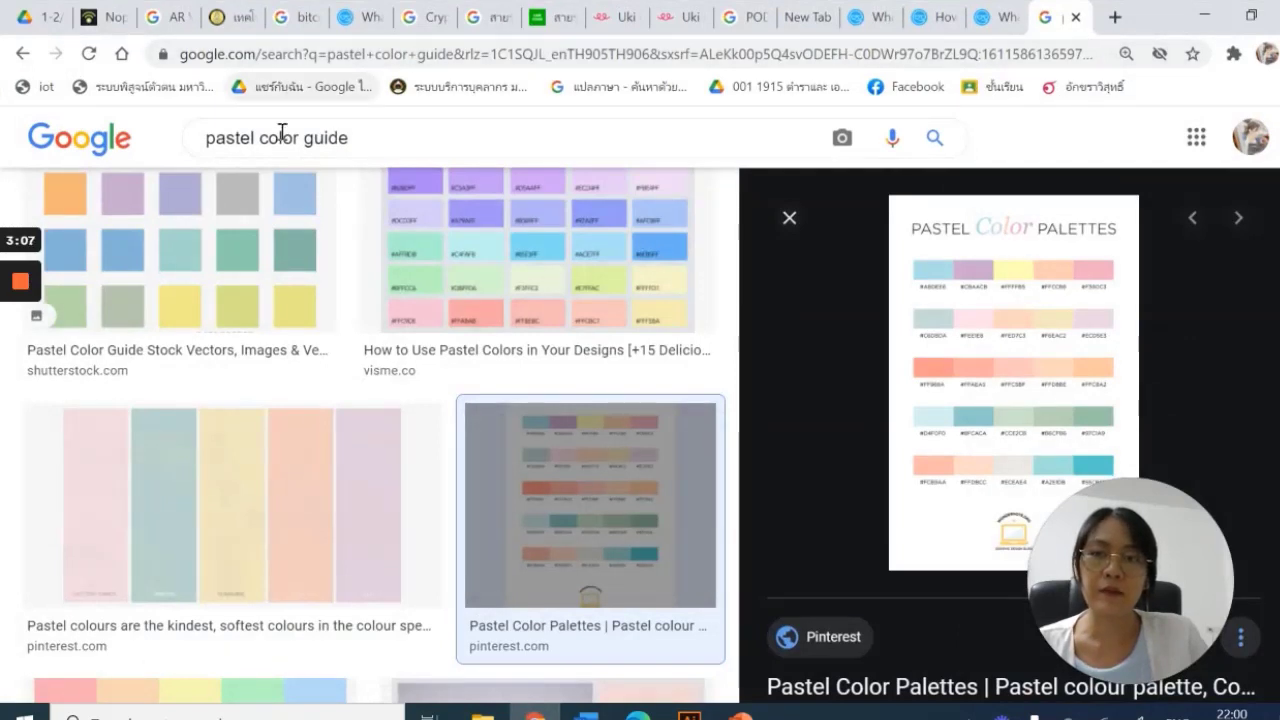
drag(380, 137, 170, 146)
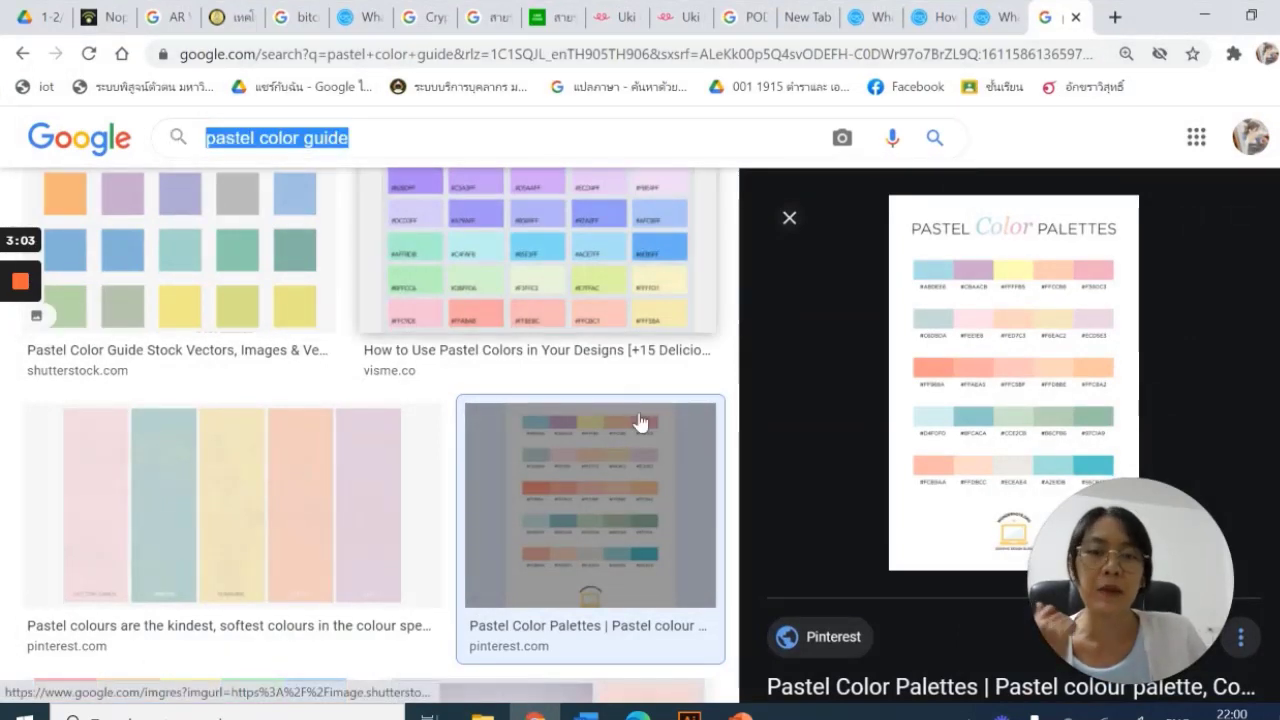
scroll(1012, 413, down, 2)
scroll(560, 450, down, 10)
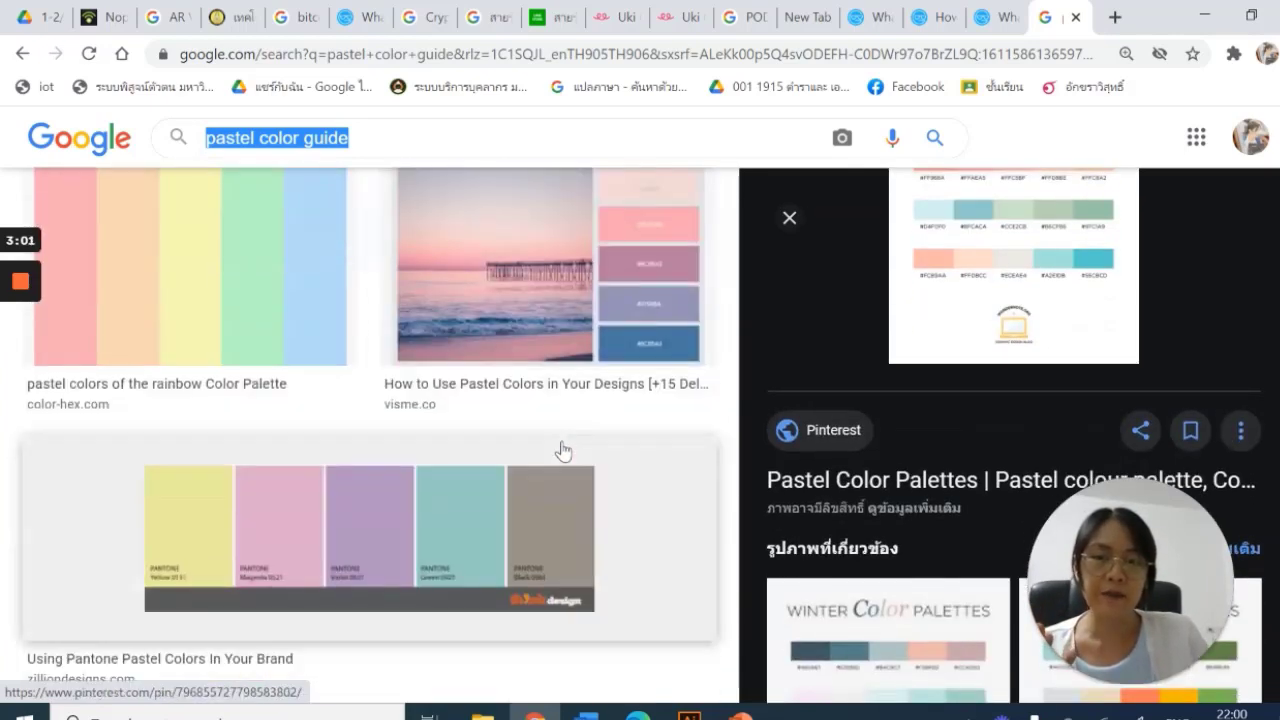
scroll(565, 442, up, 3)
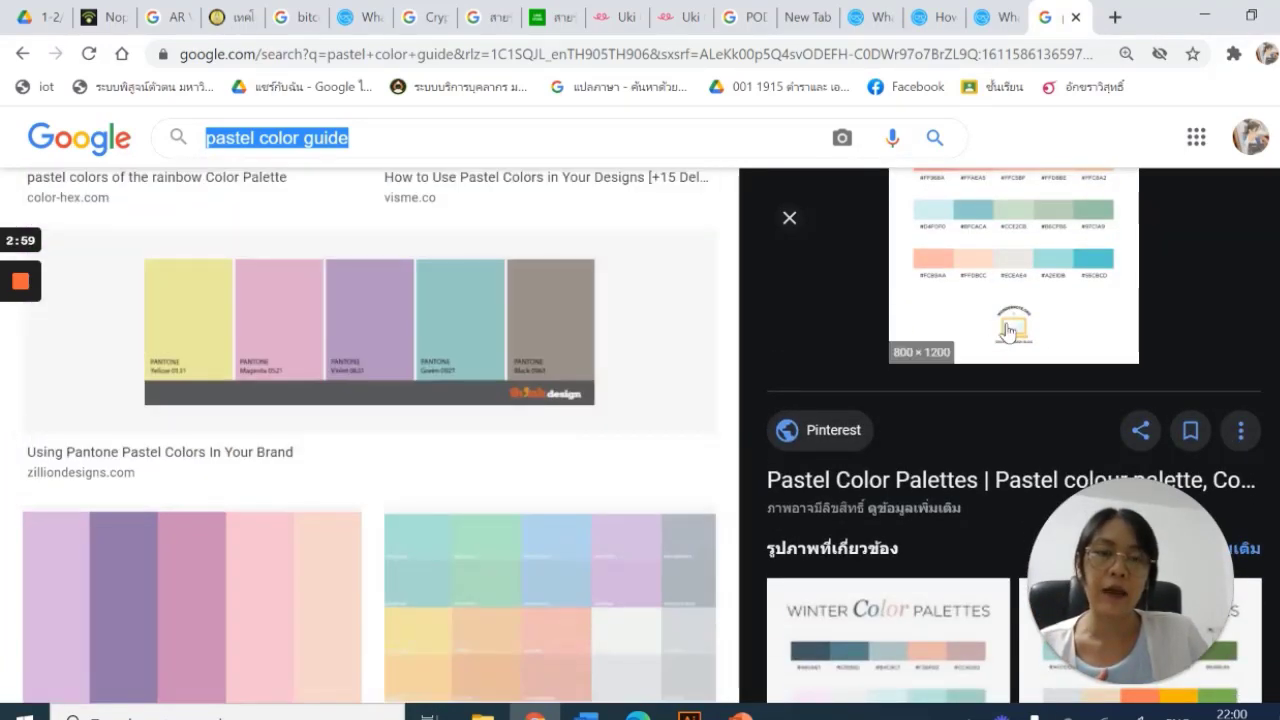
scroll(1006, 331, up, 2)
right_click(1008, 330)
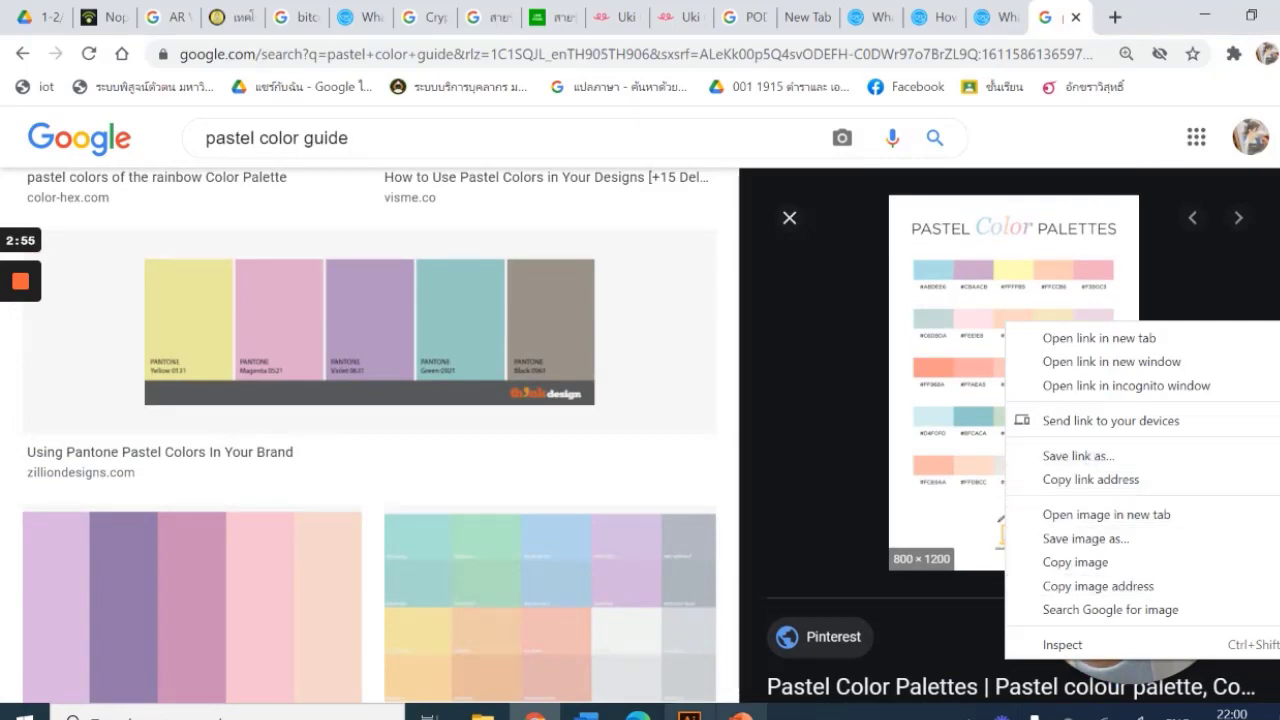
Switch back to Illustrator and move the pastel palette image slightly farther from the artboard and up
click(689, 716)
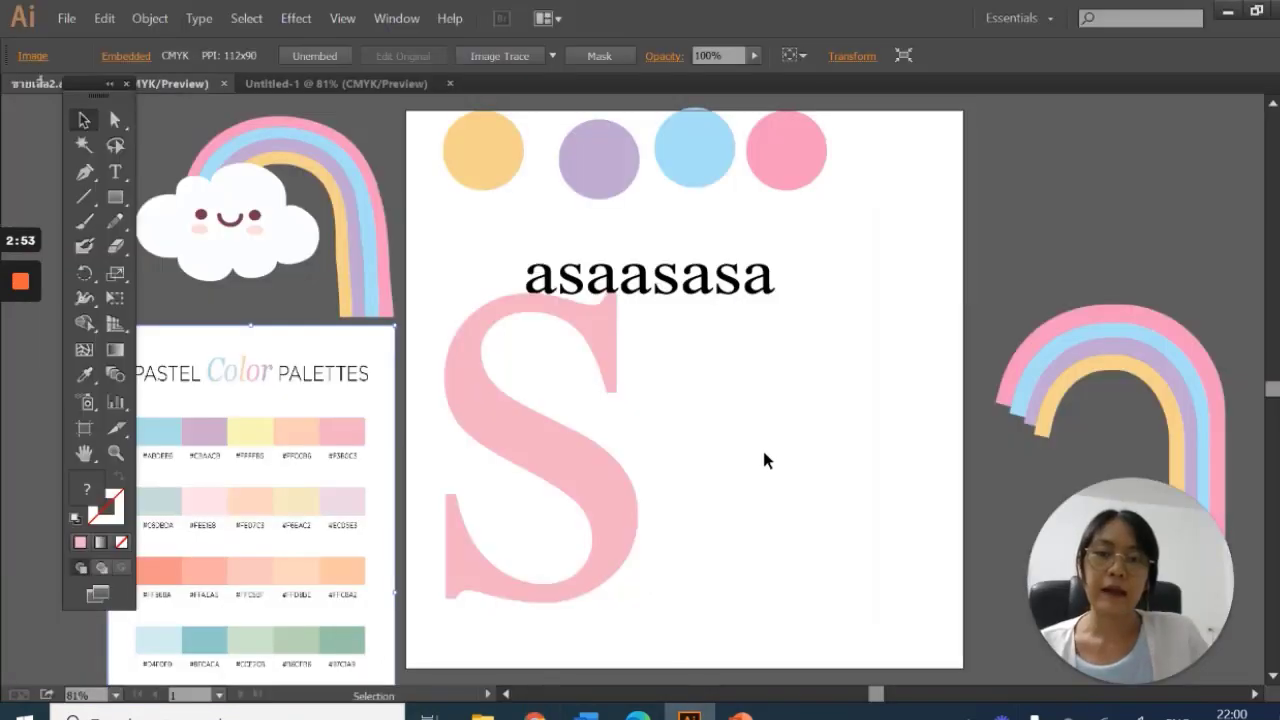
click(764, 460)
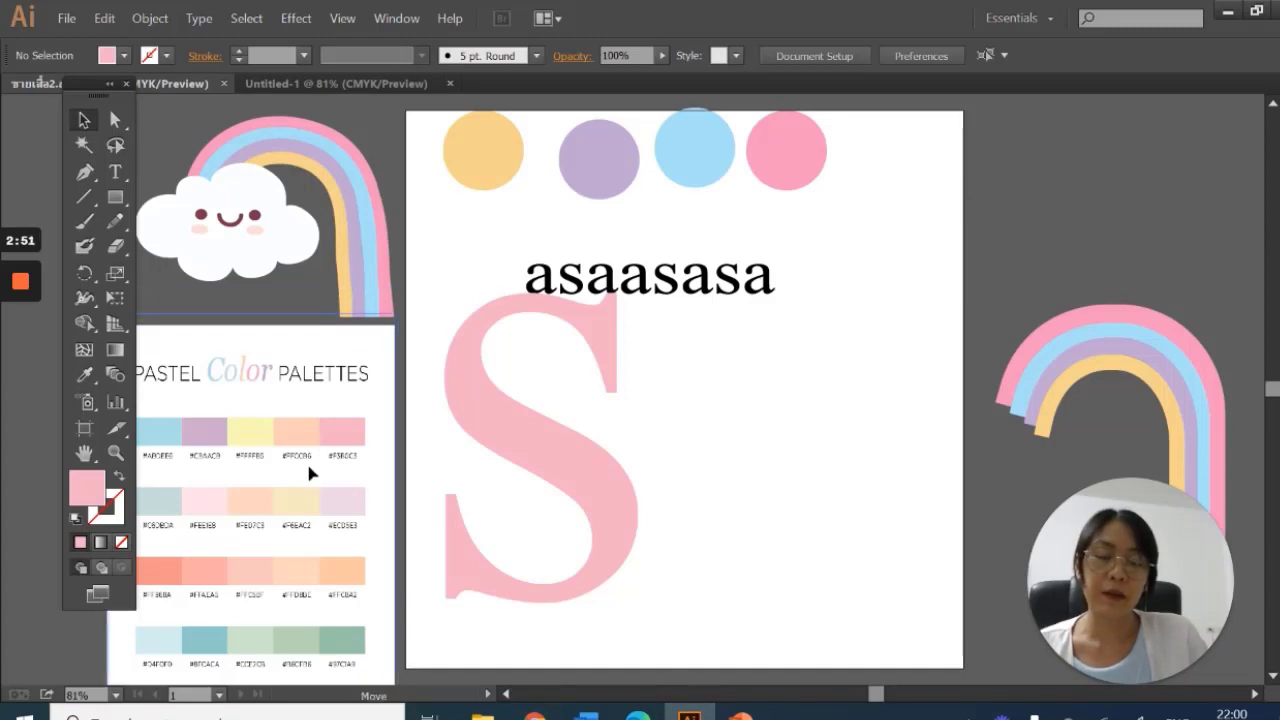
drag(306, 466, 288, 505)
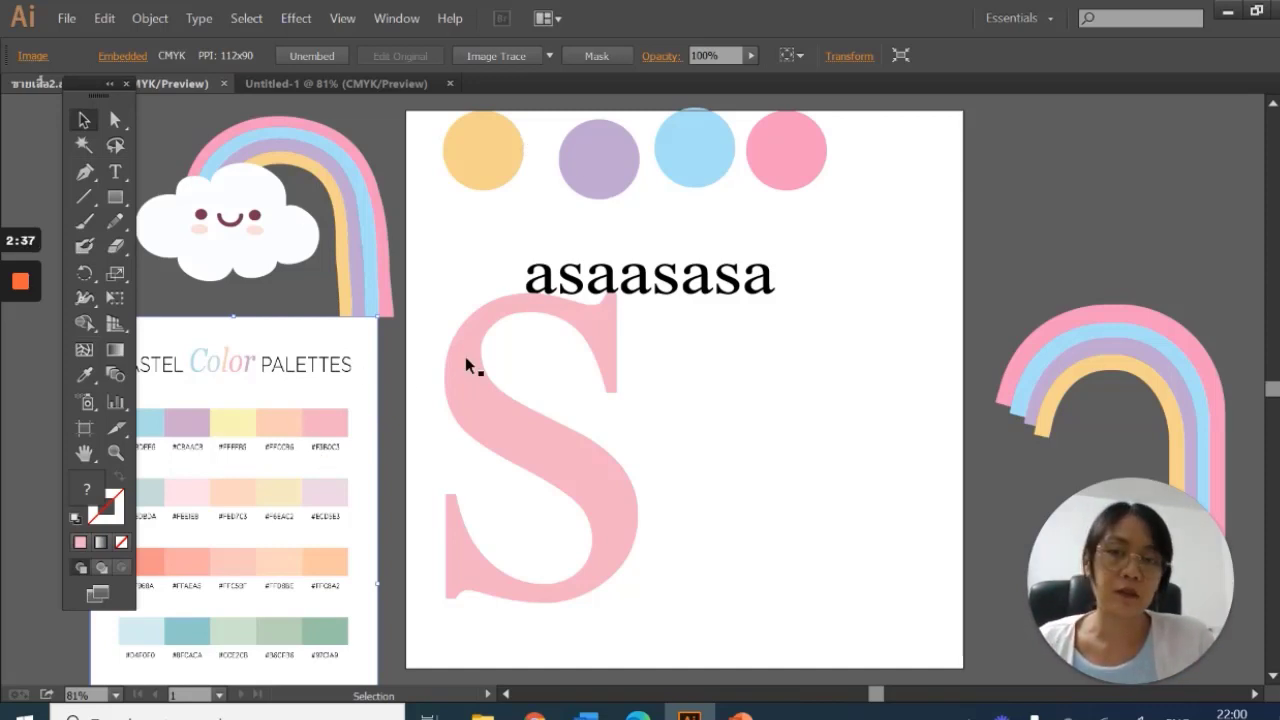
Delete the large pink S and the "asaasasa" text from the artboard
click(600, 333)
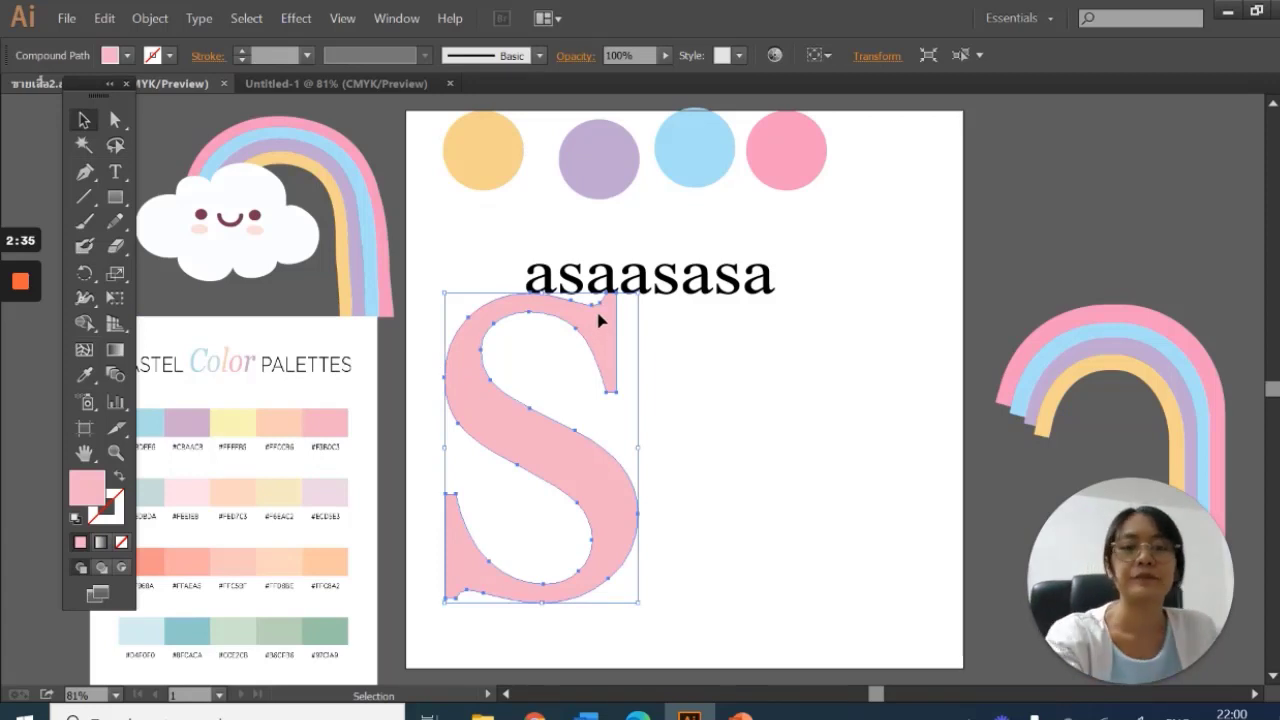
key(Delete)
drag(514, 234, 866, 340)
key(Delete)
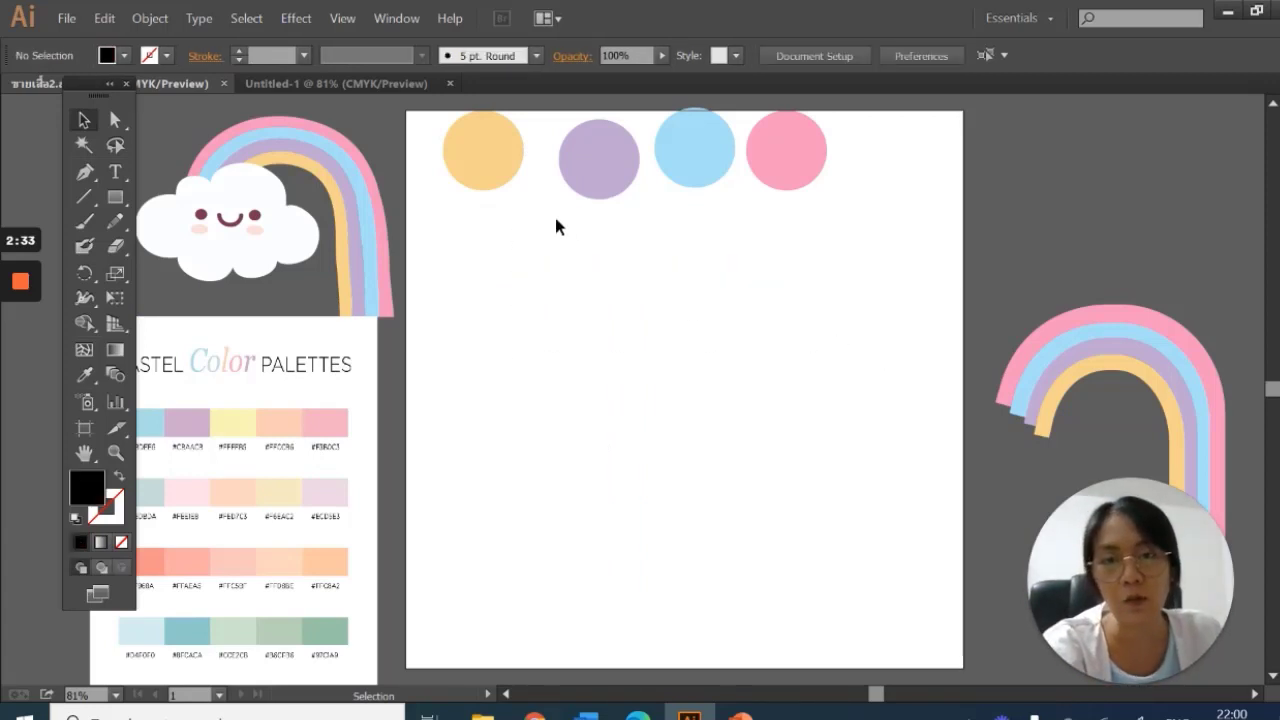
Arrange the yellow, purple, blue and pink circles in an evenly spaced row along the artboard's upper edge
drag(578, 152, 575, 148)
drag(668, 151, 679, 157)
drag(785, 150, 850, 166)
drag(603, 160, 619, 170)
drag(486, 186, 486, 198)
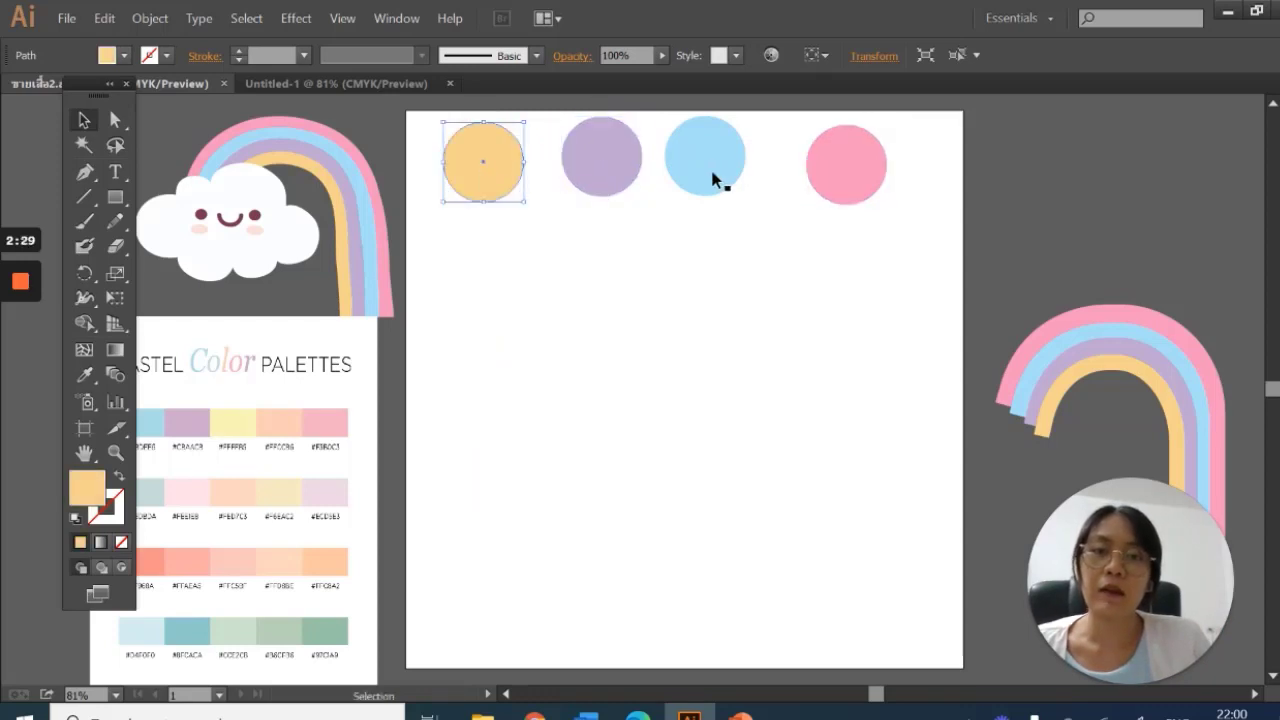
drag(717, 180, 731, 174)
drag(845, 178, 843, 158)
mouse_move(734, 183)
mouse_down()
mouse_move(714, 177)
mouse_move(740, 187)
mouse_up()
drag(503, 171, 513, 163)
drag(591, 163, 593, 158)
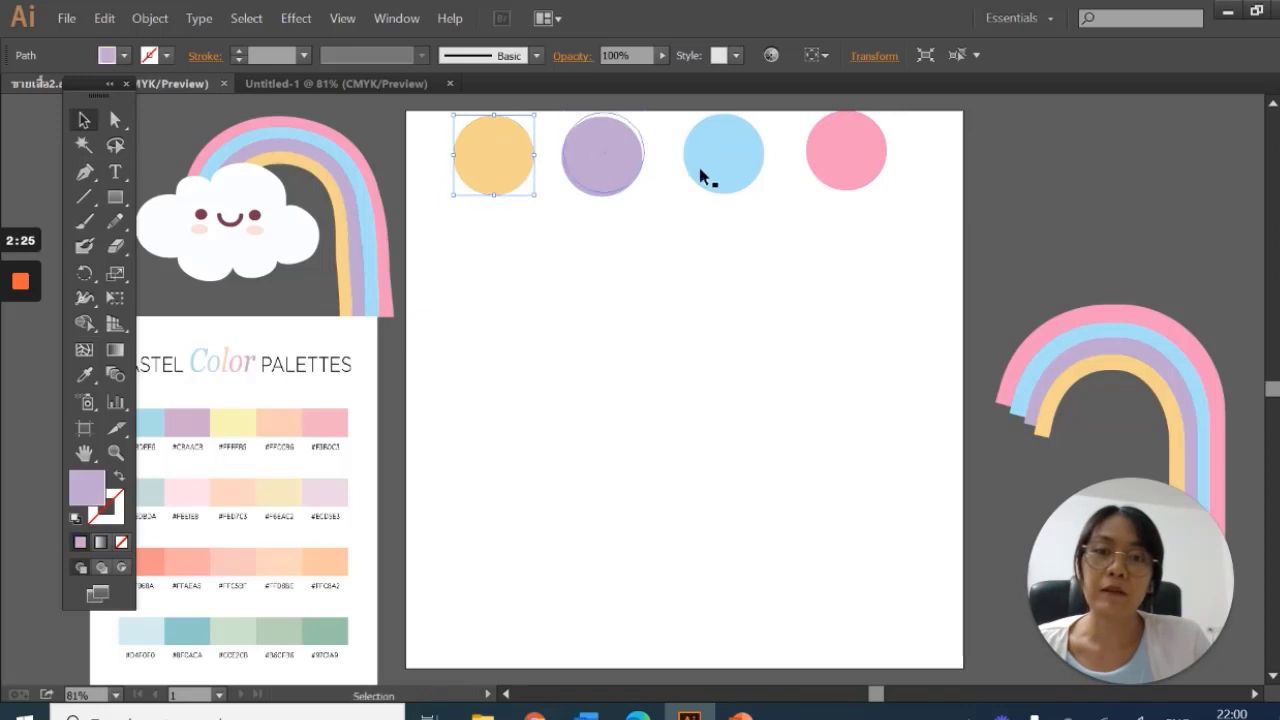
click(703, 174)
drag(843, 166, 830, 176)
click(866, 318)
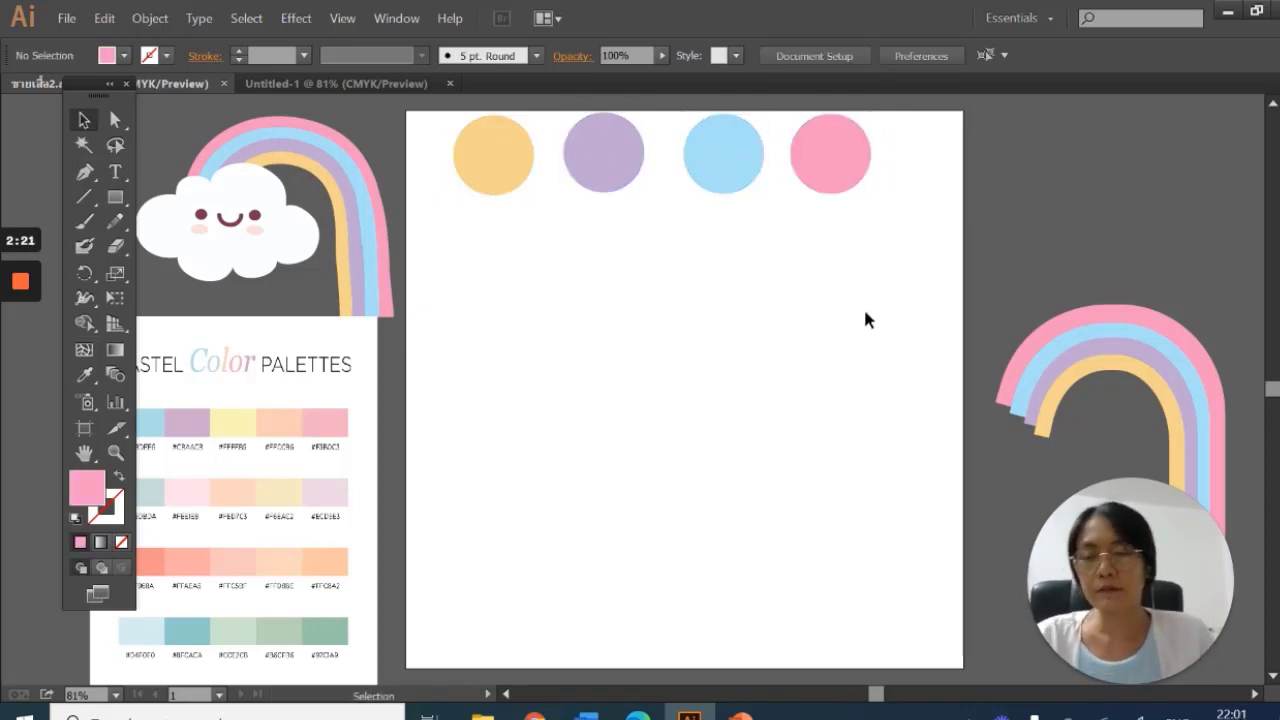
Draw a large pink circle with the Ellipse Tool below the colour samples and move it slightly up and to the left
click(114, 200)
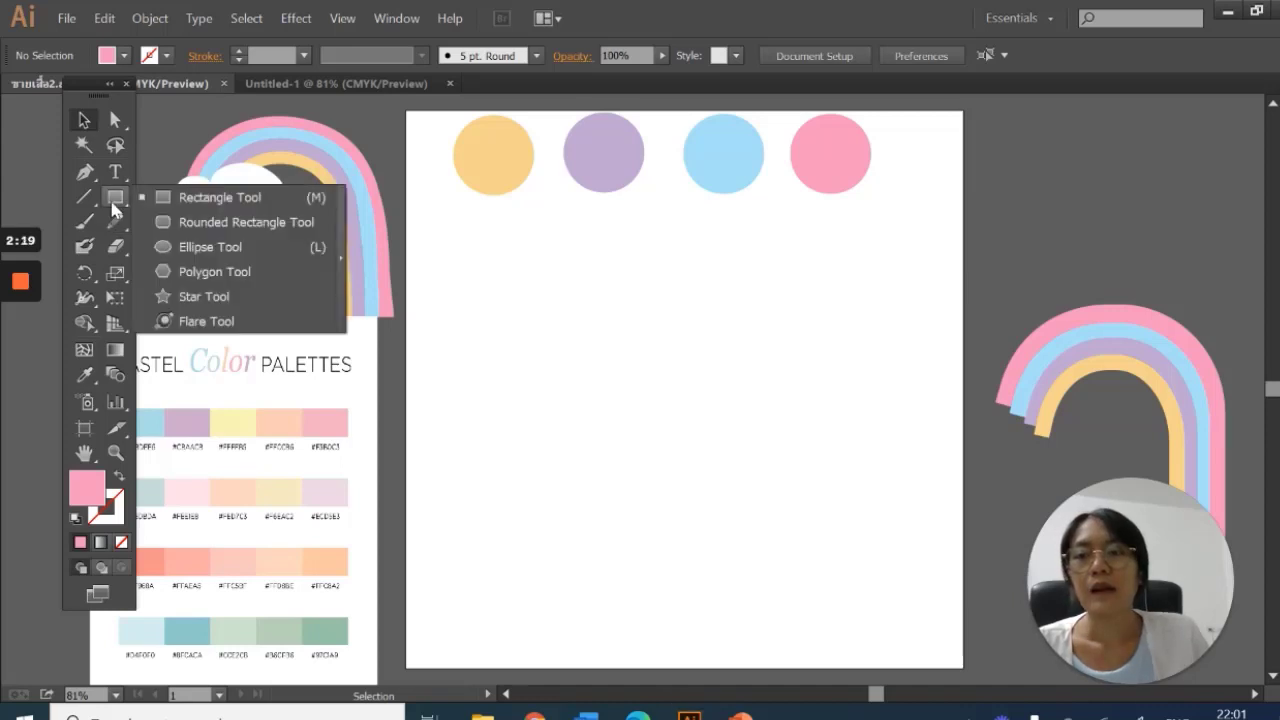
click(205, 247)
drag(558, 328, 860, 615)
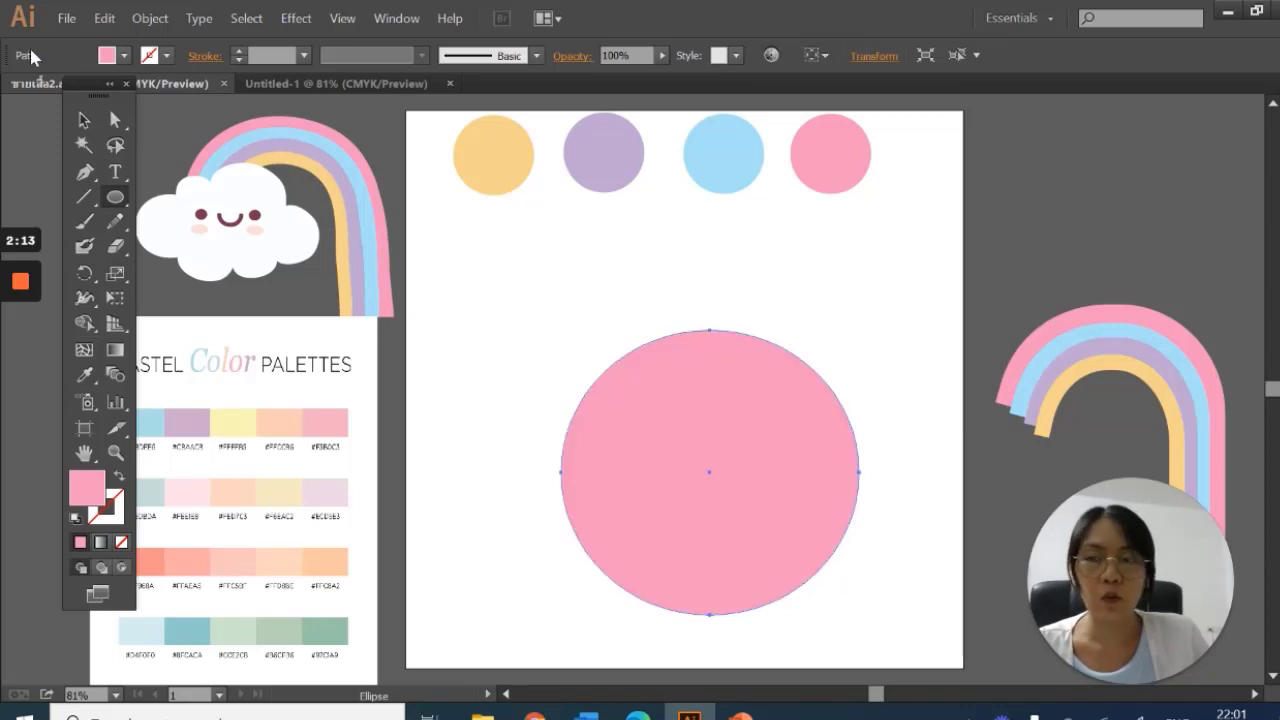
click(84, 120)
drag(771, 423, 733, 406)
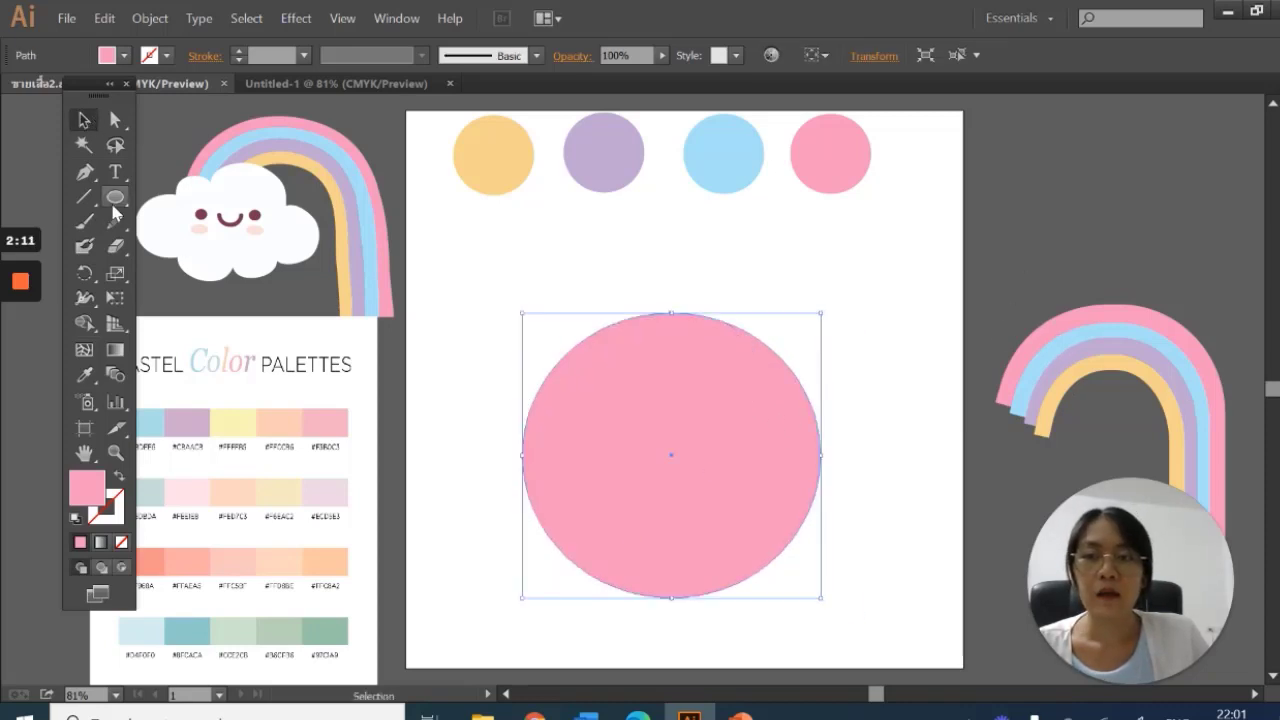
drag(114, 207, 560, 363)
click(600, 378)
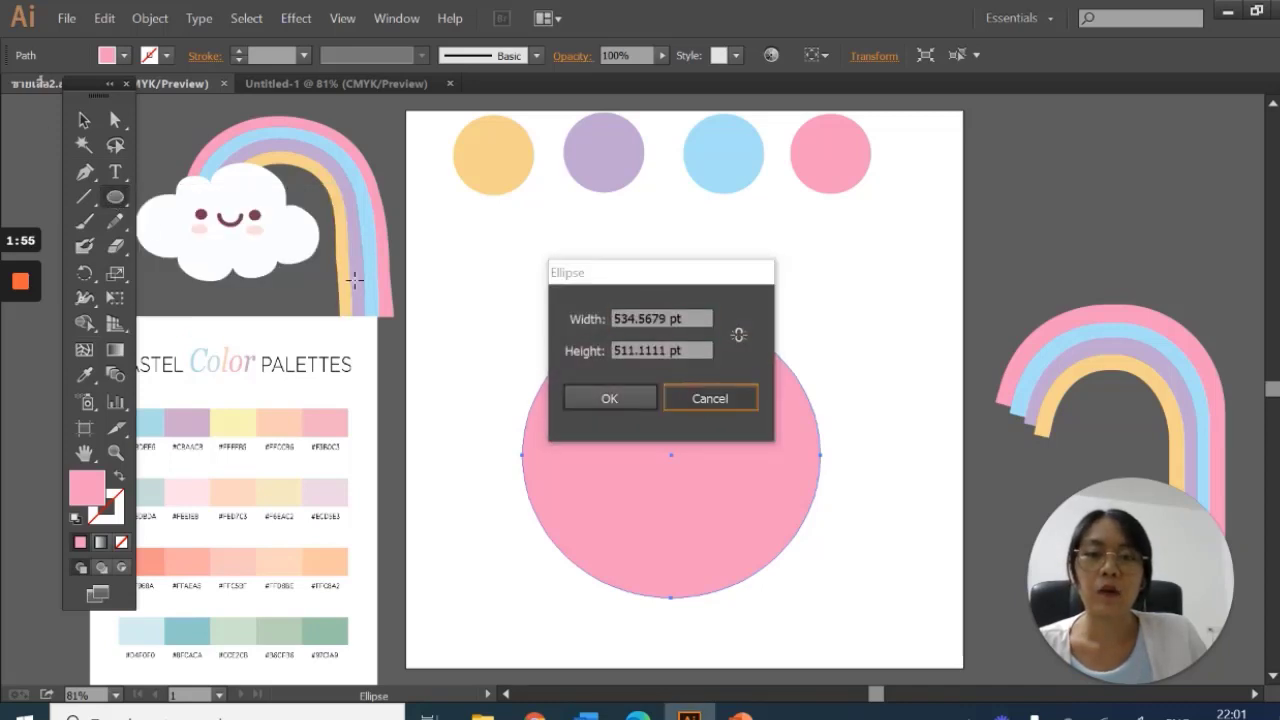
key(Escape)
Enlarge the large pink circle slightly and place it higher, just below the row of colour samples
click(84, 120)
click(742, 402)
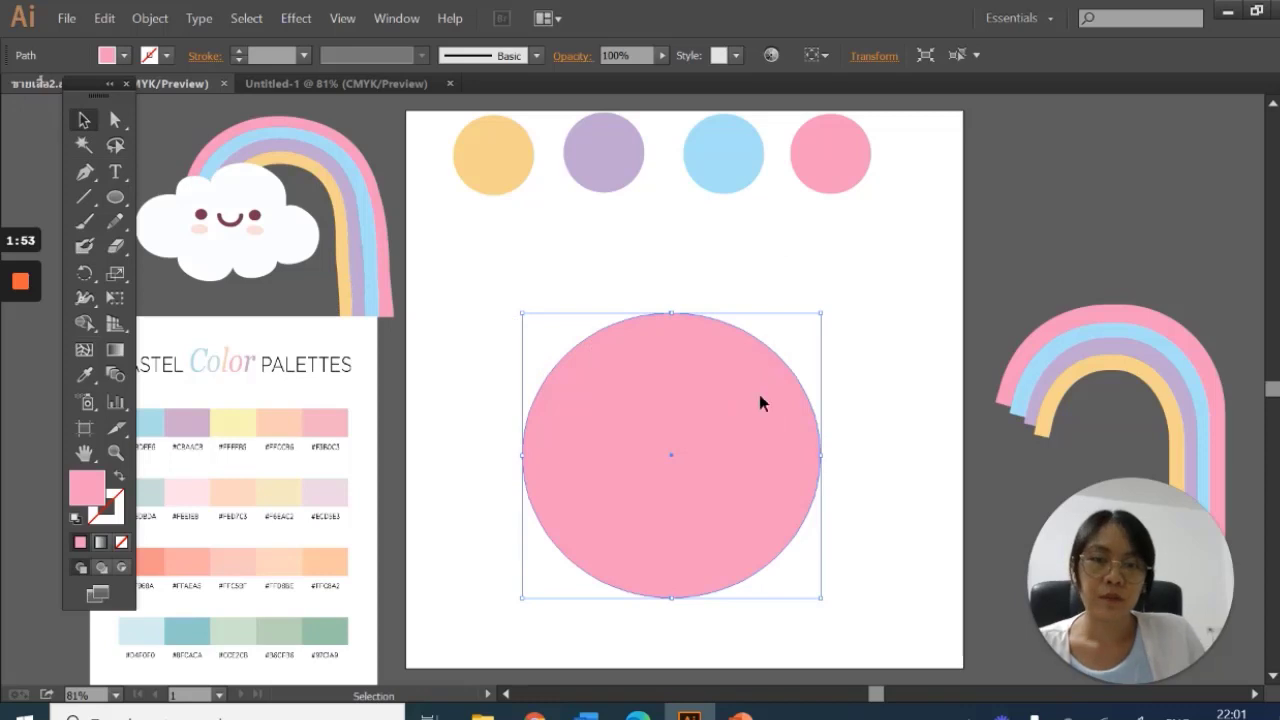
key(ctrl+z)
drag(823, 531, 836, 556)
Examine the coloured bands of the grouped rainbow beside the artboard
click(1045, 302)
click(1065, 316)
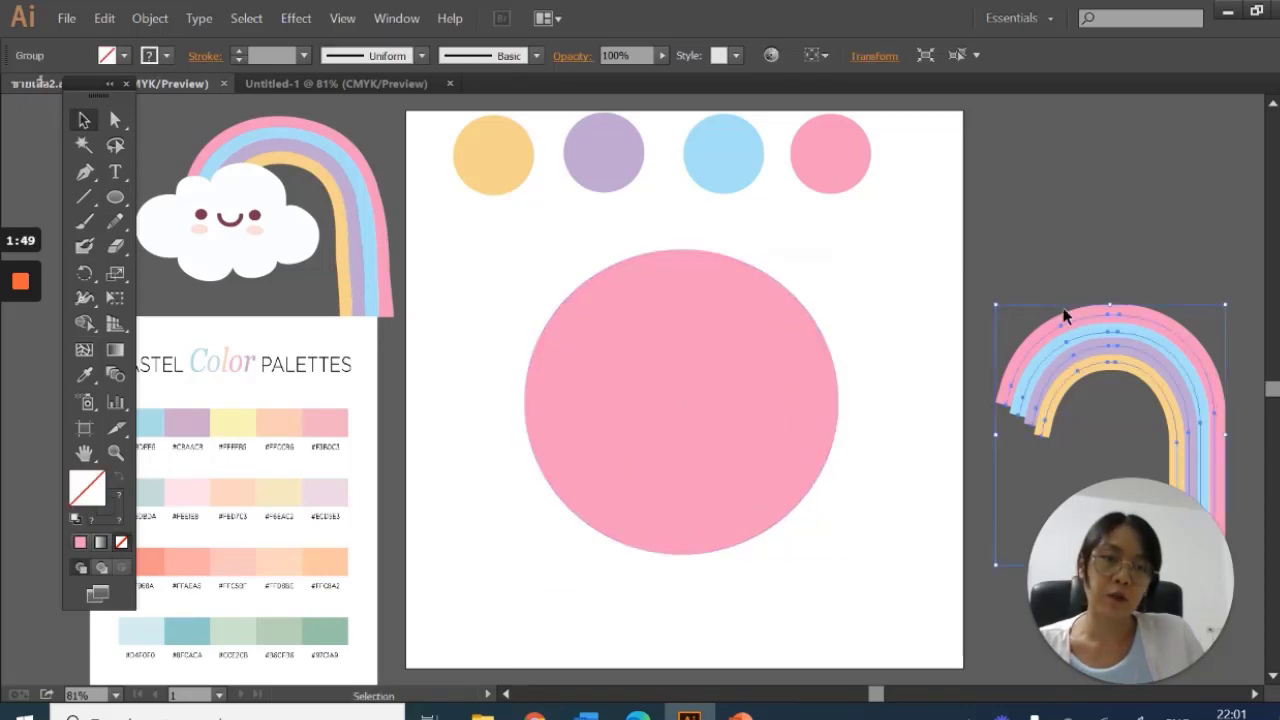
click(1034, 302)
click(1150, 435)
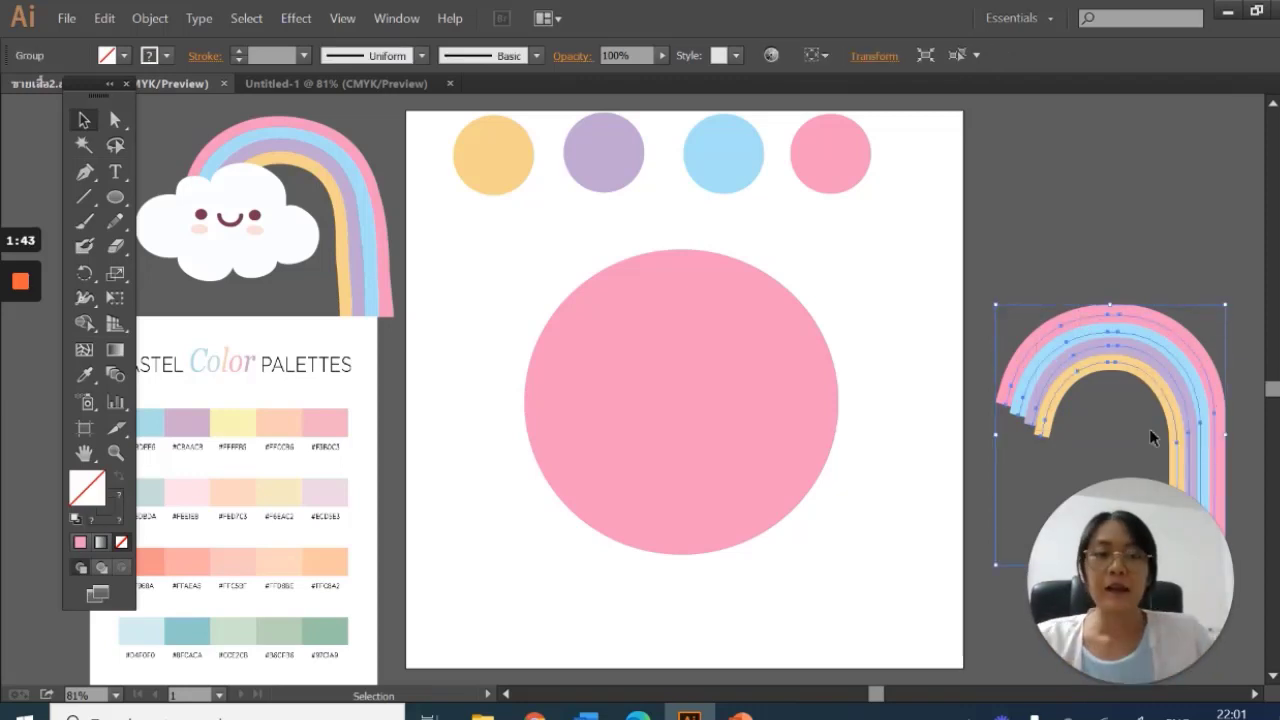
click(1063, 288)
click(1142, 335)
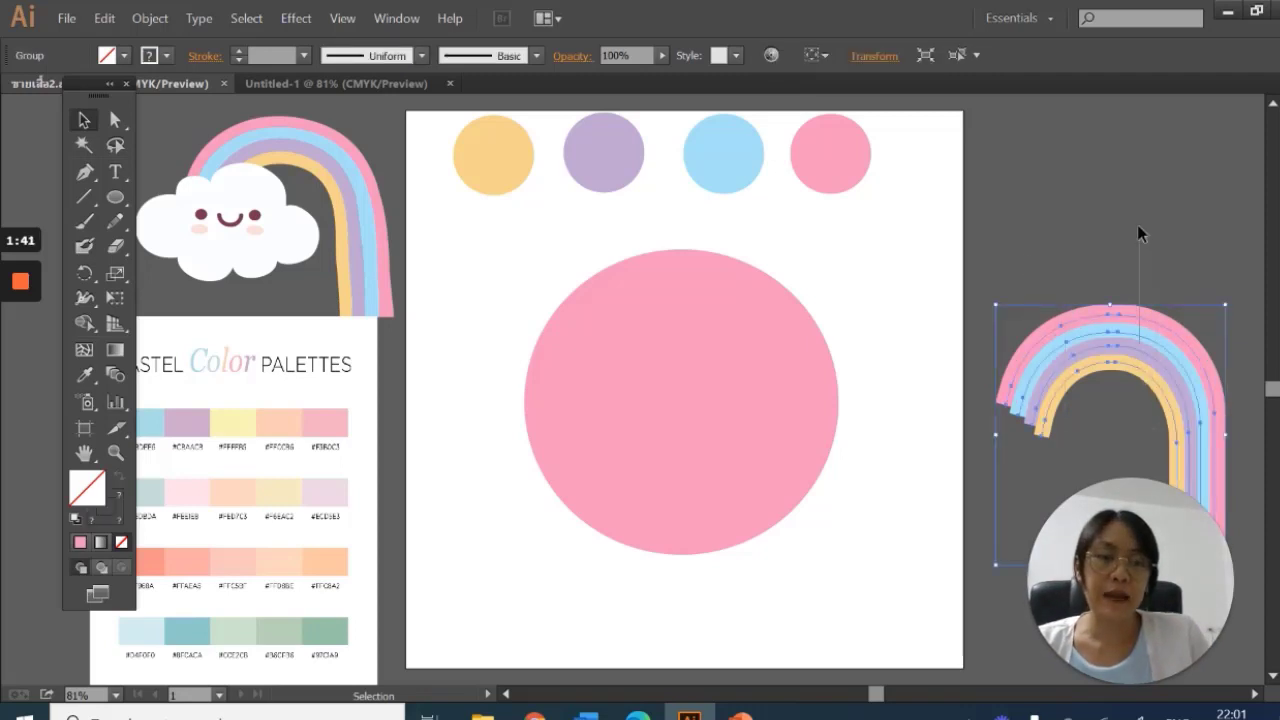
click(1128, 214)
Draw a horizontal line above the pink circle with the Line Segment Tool and delete it
click(85, 198)
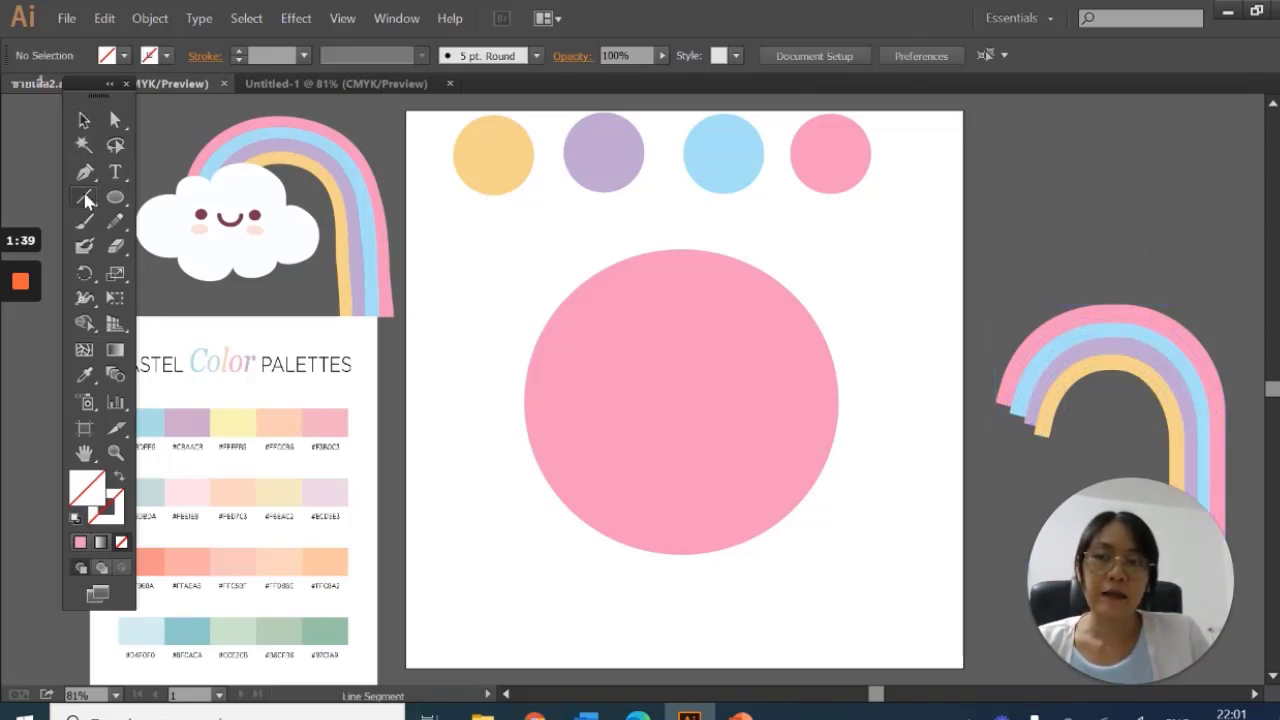
drag(85, 200, 234, 210)
drag(507, 234, 907, 234)
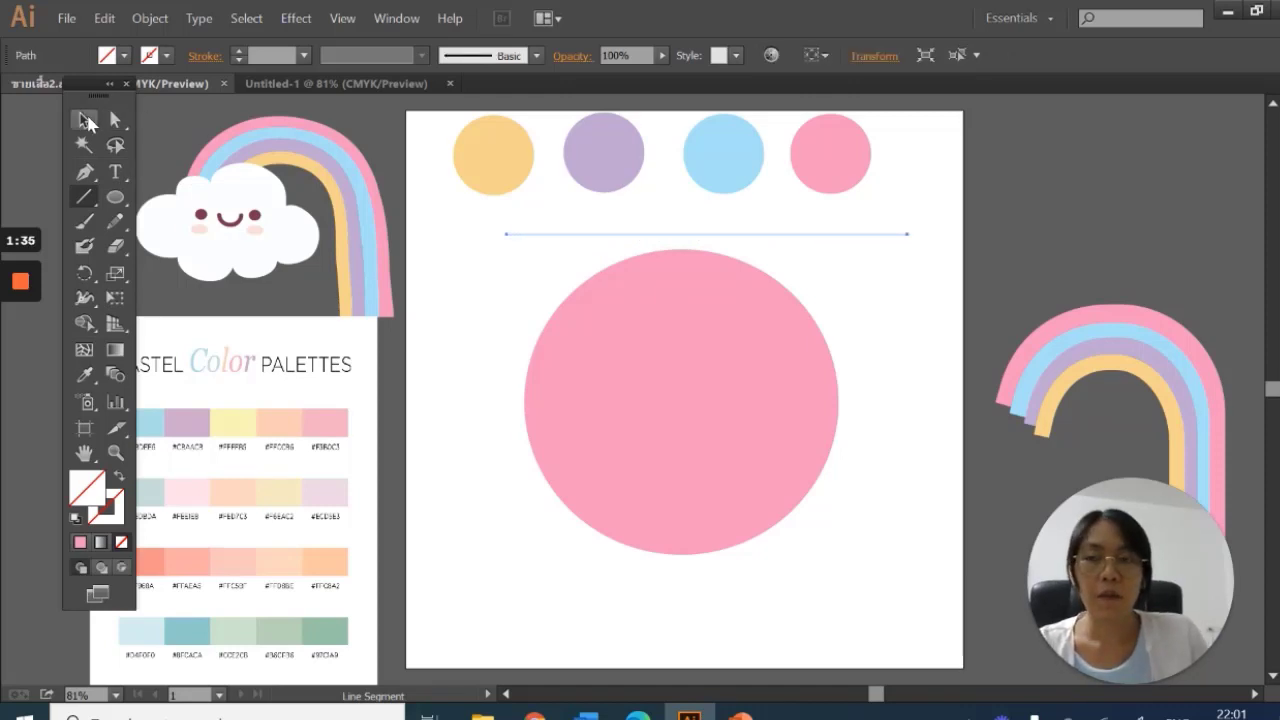
click(87, 121)
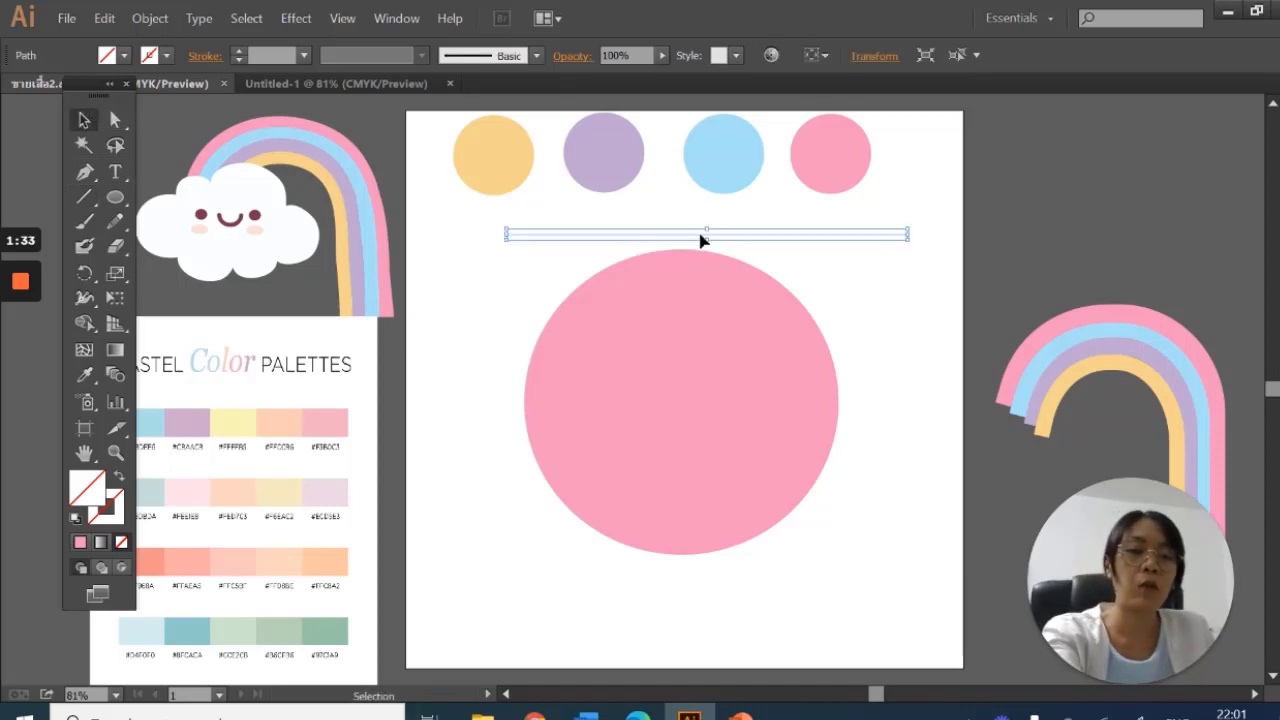
key(Delete)
Shift the large pink circle slightly to the left, check the rainbow reference and reselect the circle
mouse_move(642, 403)
mouse_down()
mouse_move(622, 406)
mouse_move(634, 403)
mouse_up()
click(1086, 318)
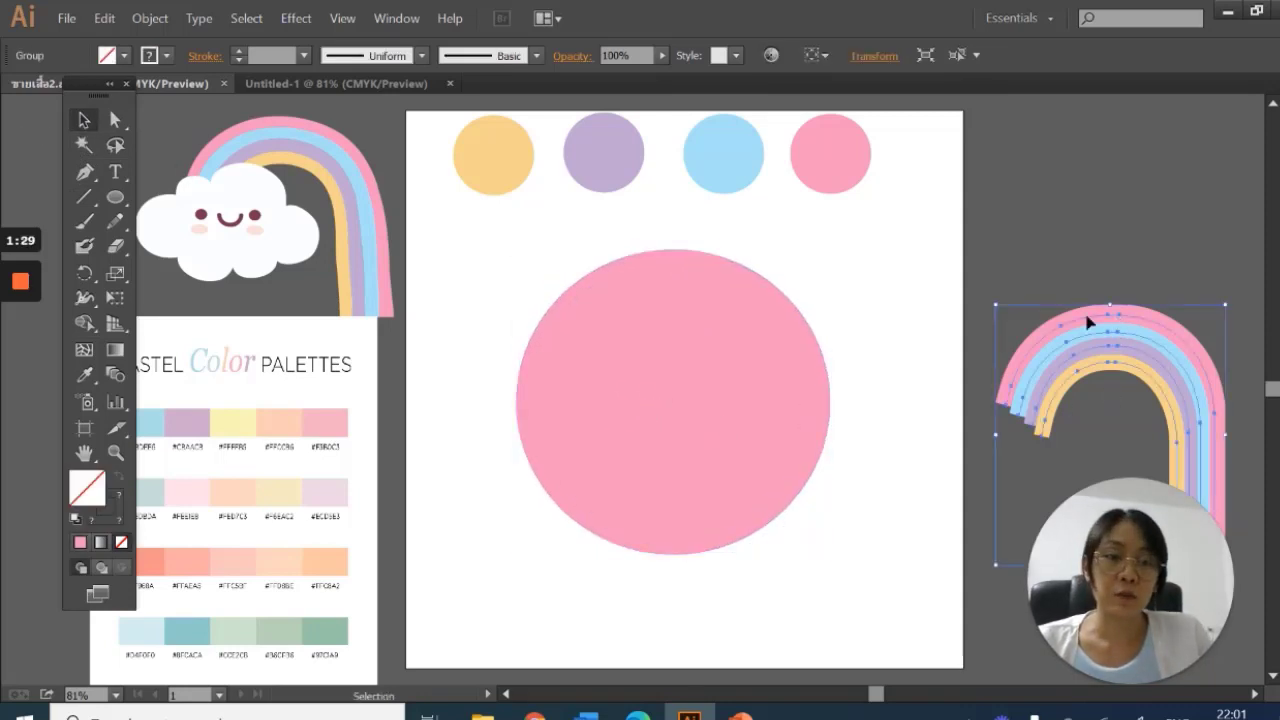
click(689, 371)
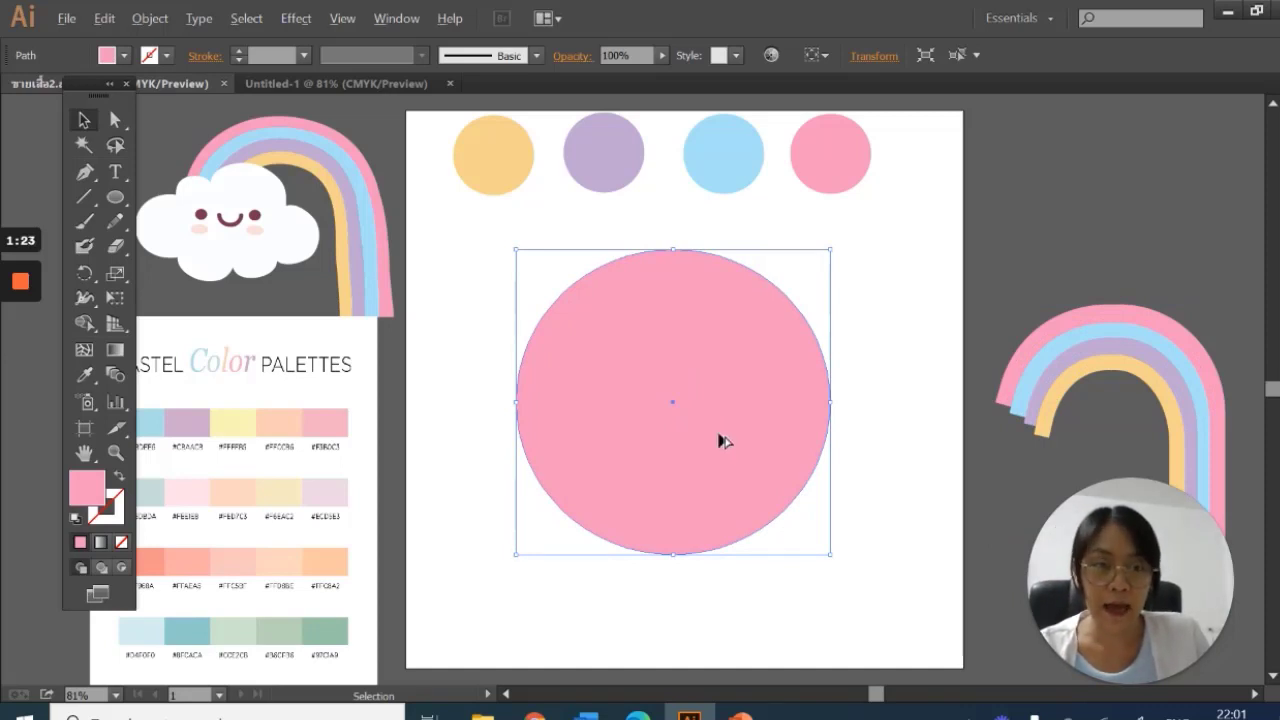
Try a duplicate of the pink circle slightly below the original and undo it
drag(715, 410, 711, 476)
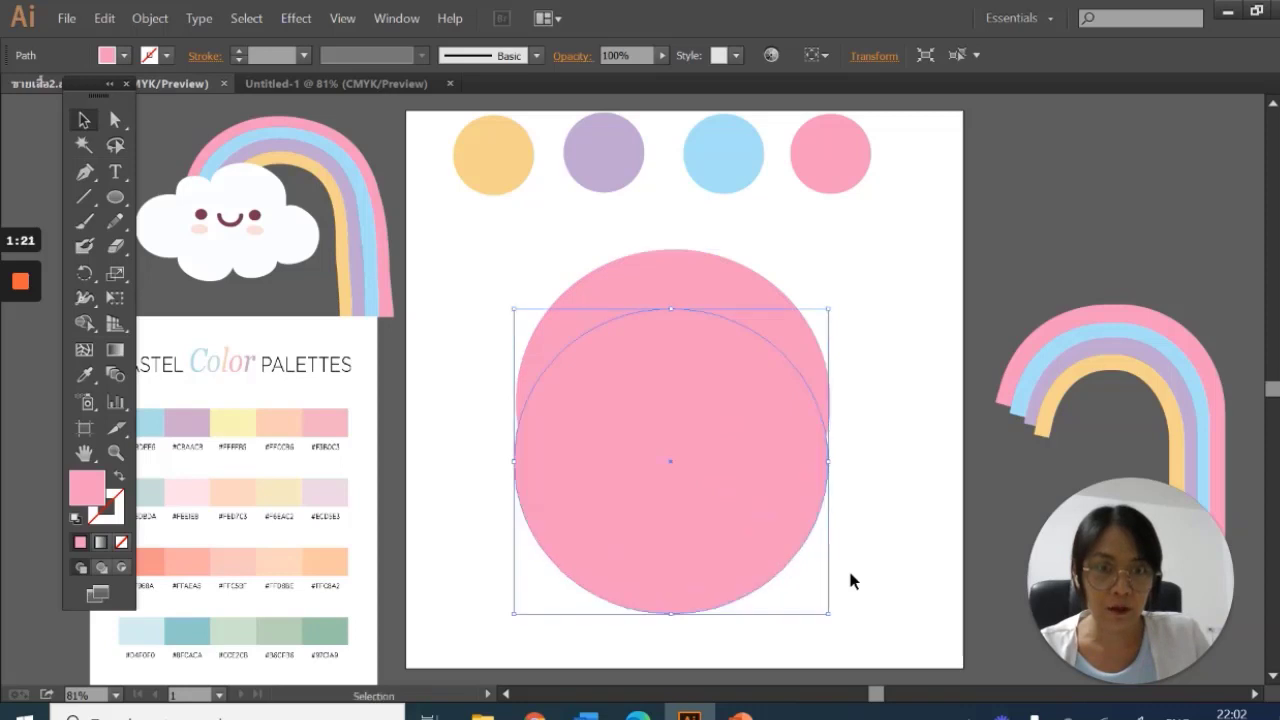
key(ctrl+z)
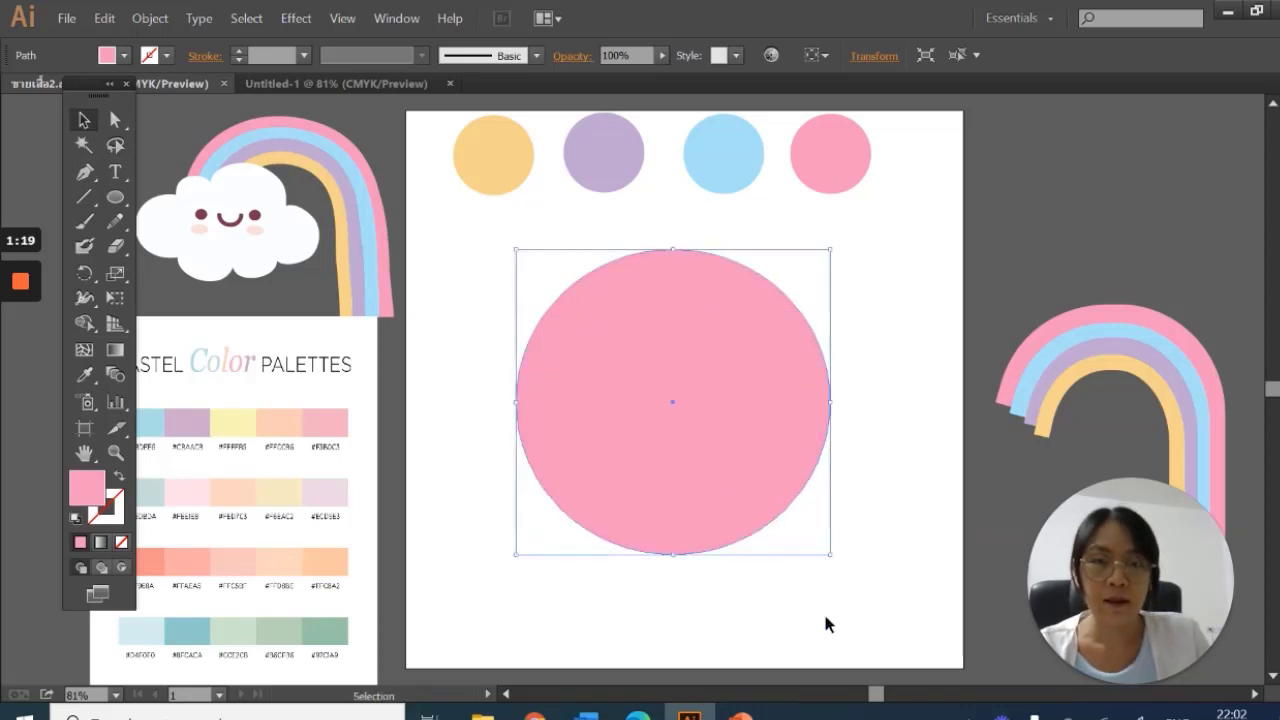
Draw a smaller circle inside the large pink one and fill it with the light blue sample using the Eyedropper
click(119, 204)
drag(122, 210, 150, 246)
drag(563, 281, 821, 539)
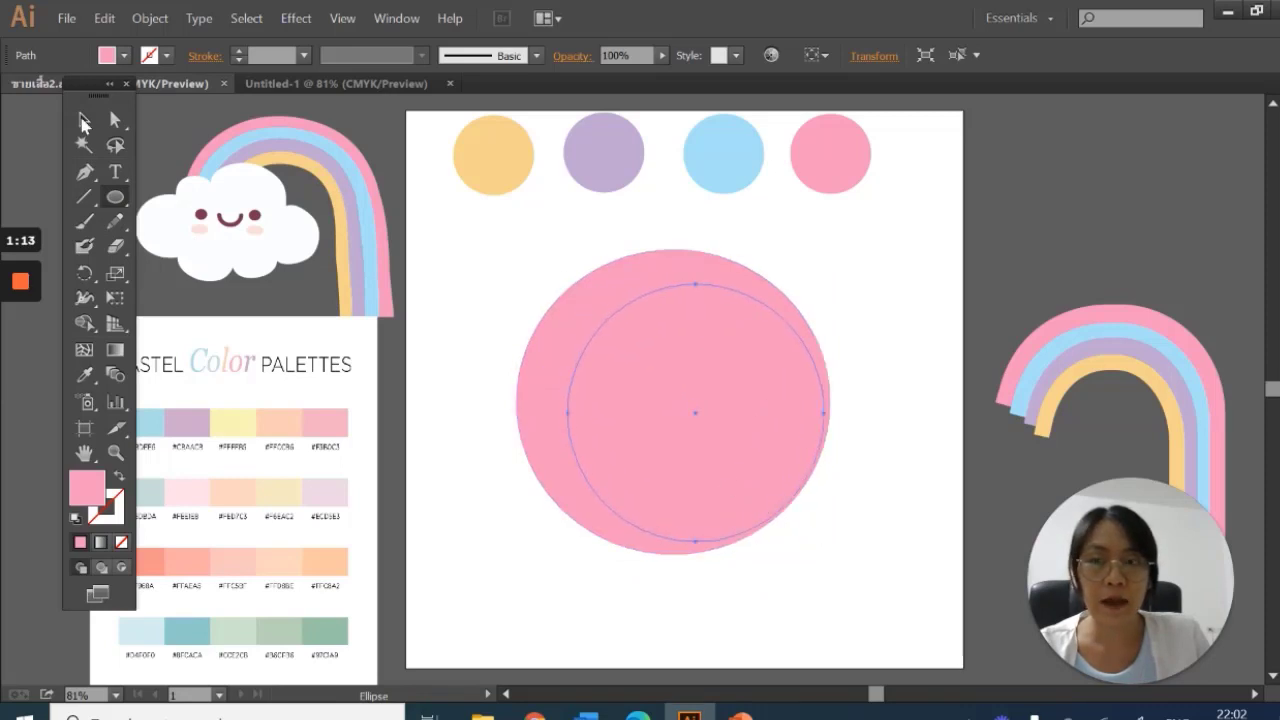
click(80, 120)
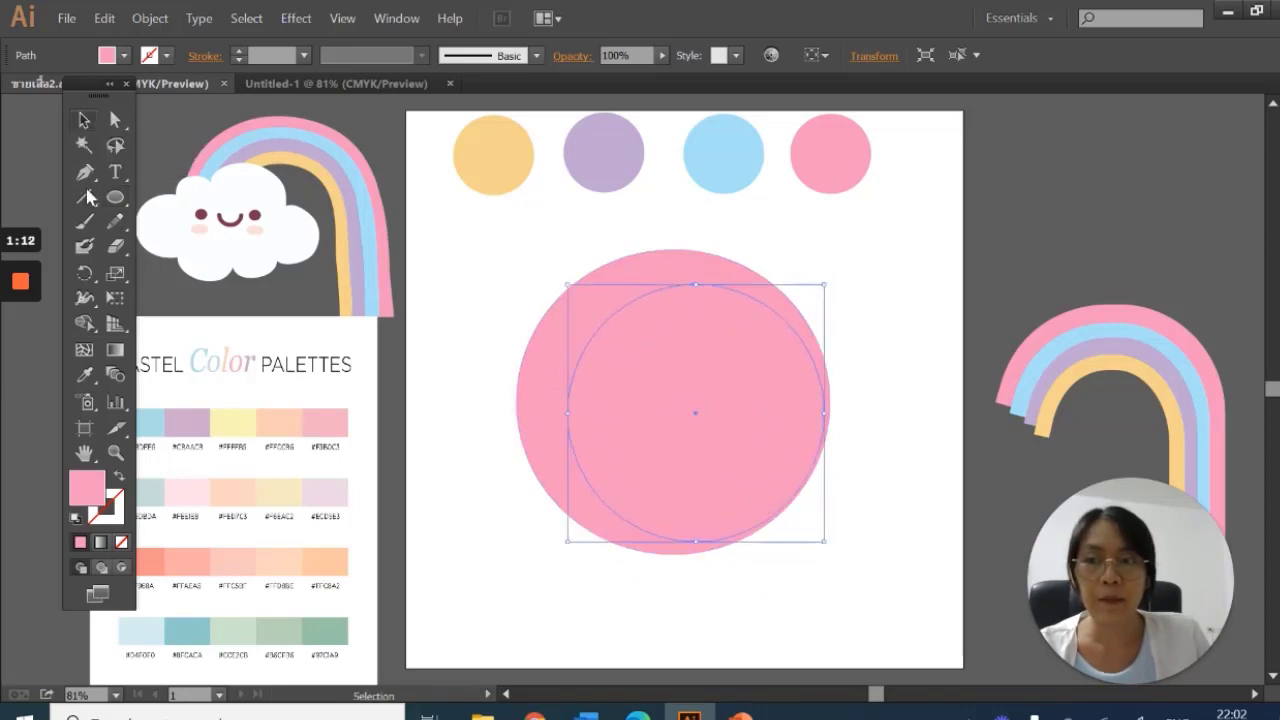
click(85, 376)
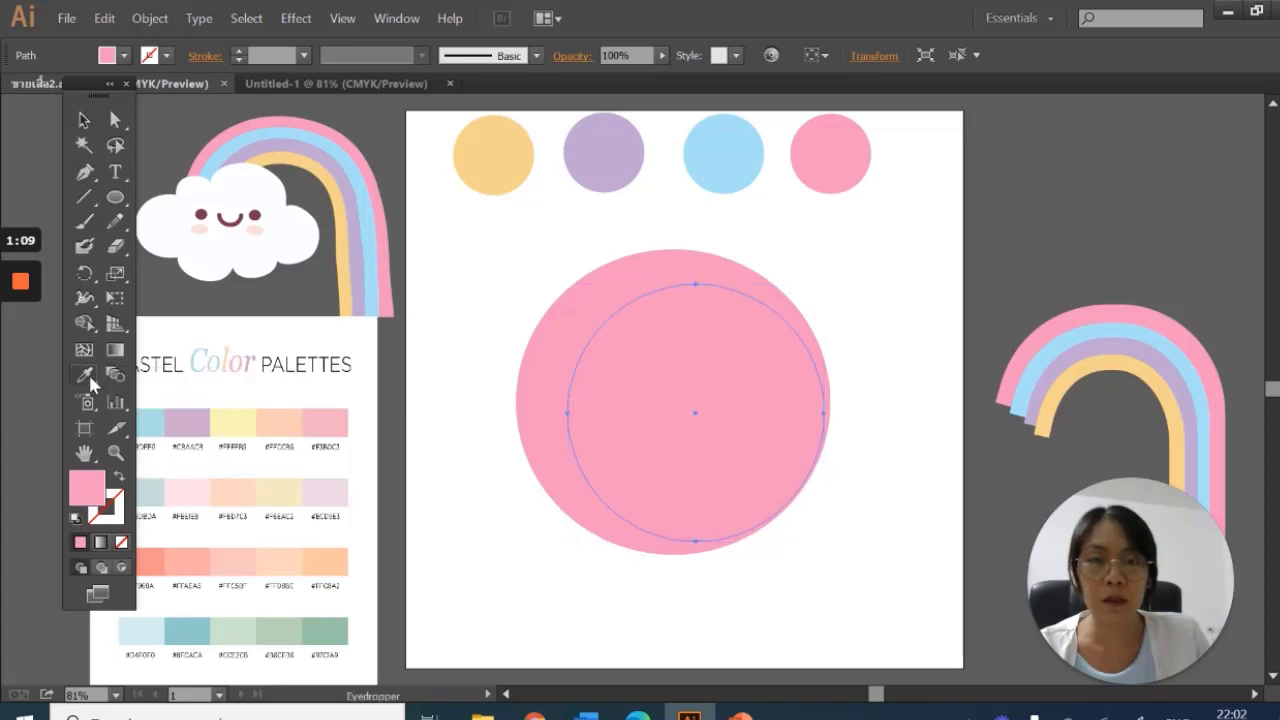
click(724, 149)
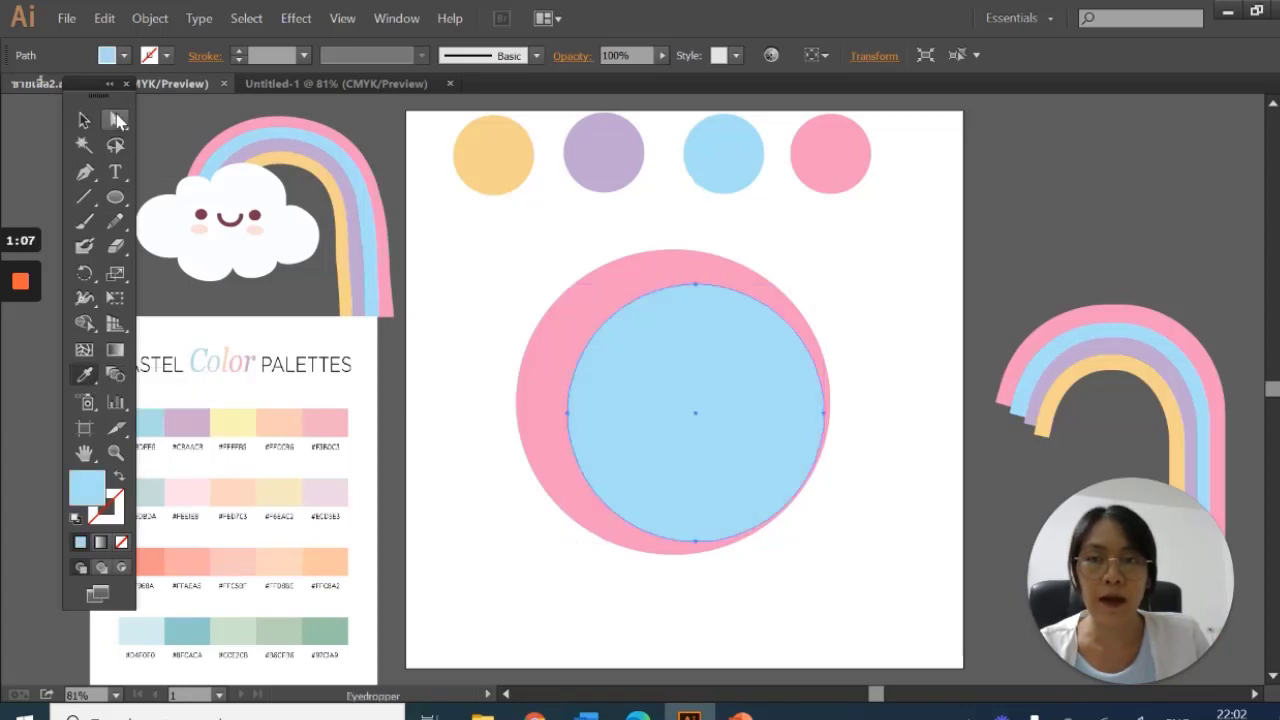
Centre the blue circle inside the pink one and enlarge it to leave a thin, even pink ring
click(84, 120)
drag(698, 363, 670, 349)
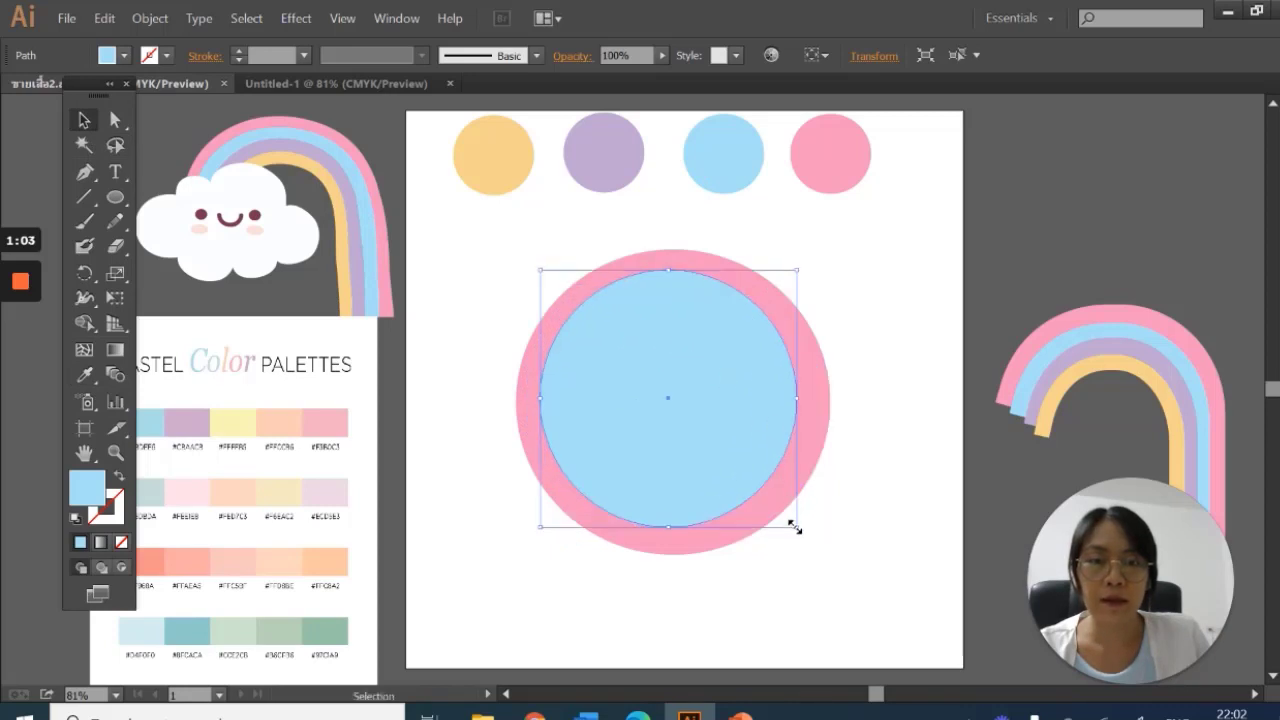
drag(796, 525, 809, 537)
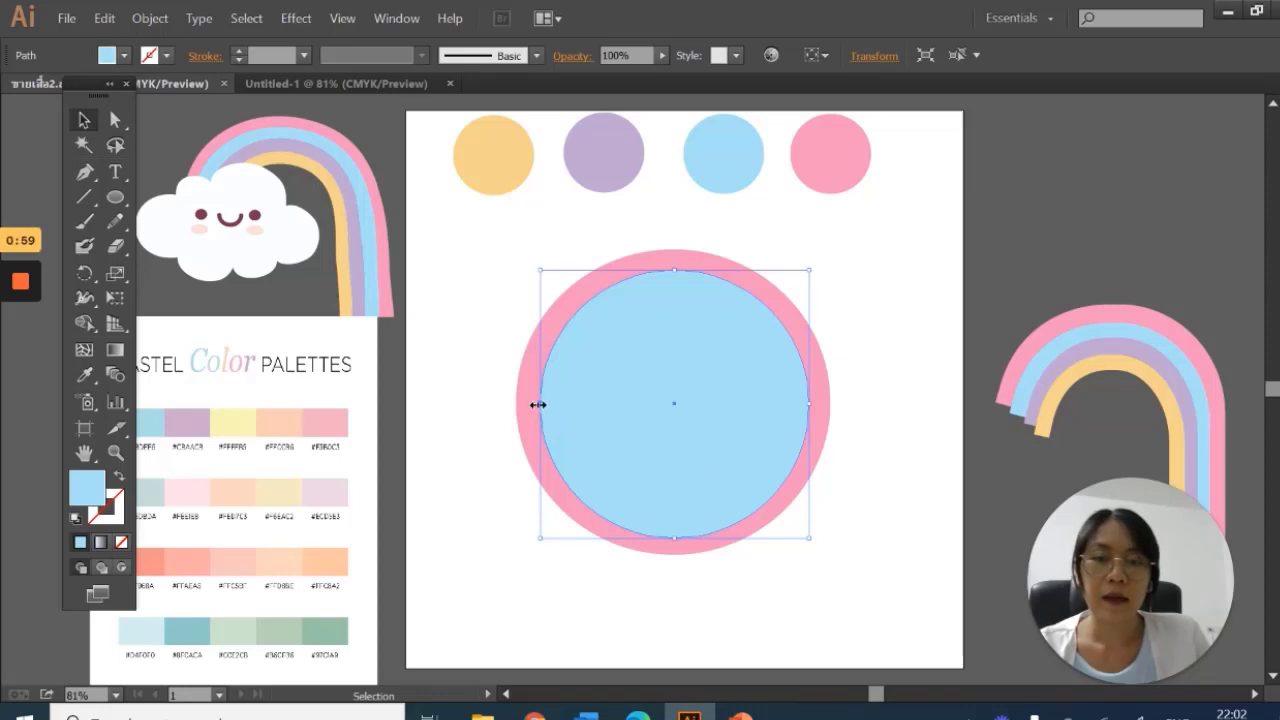
drag(538, 404, 536, 404)
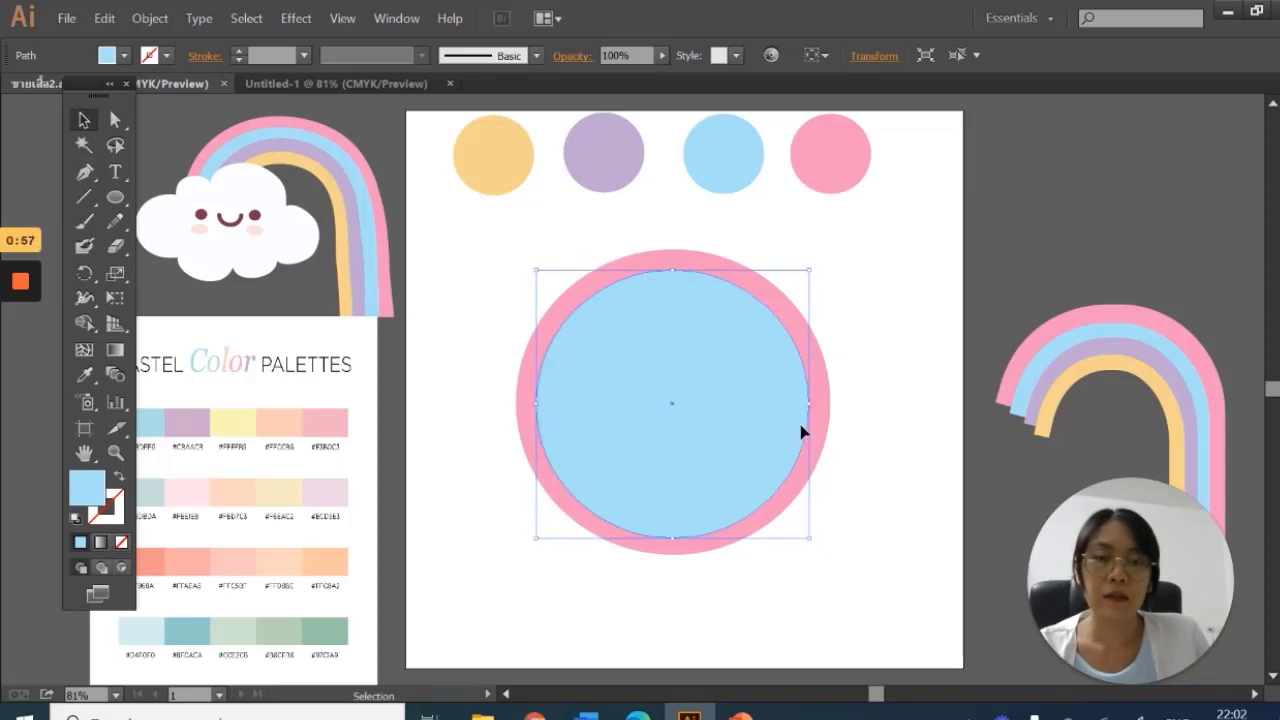
drag(809, 402, 811, 402)
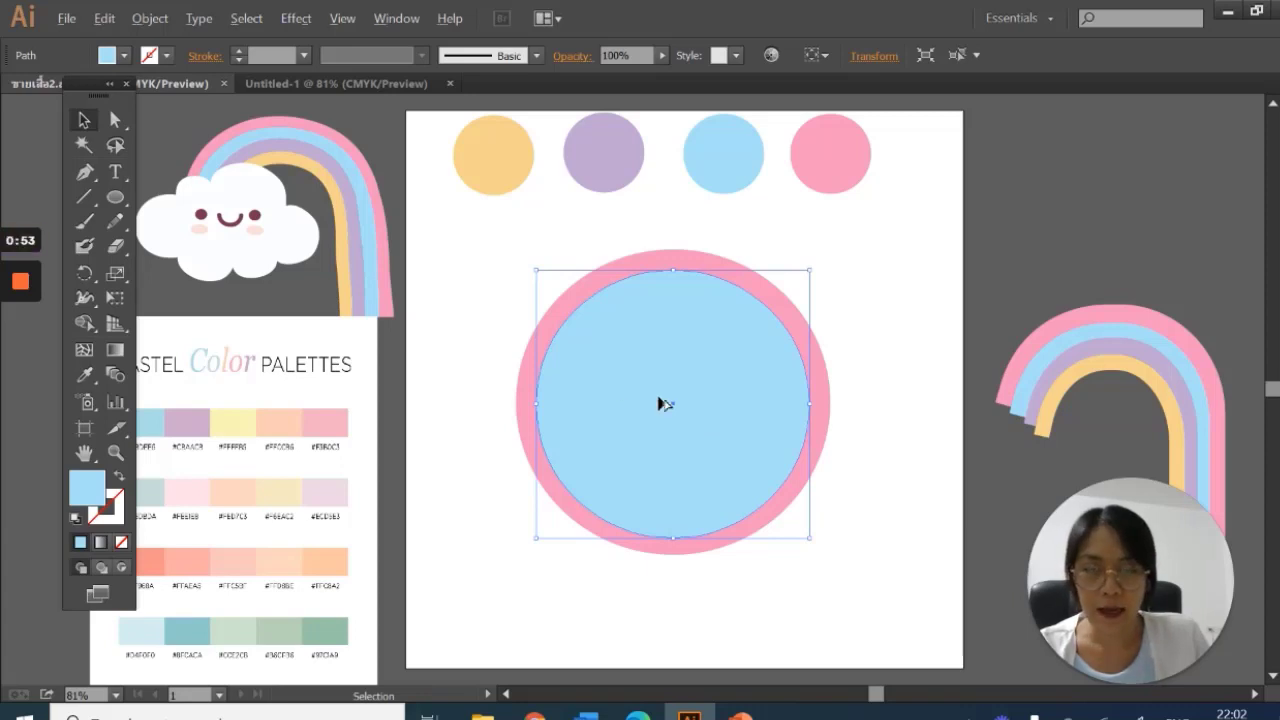
Duplicate the blue circle, offsetting the copy slightly down and to the right
drag(659, 398, 678, 428)
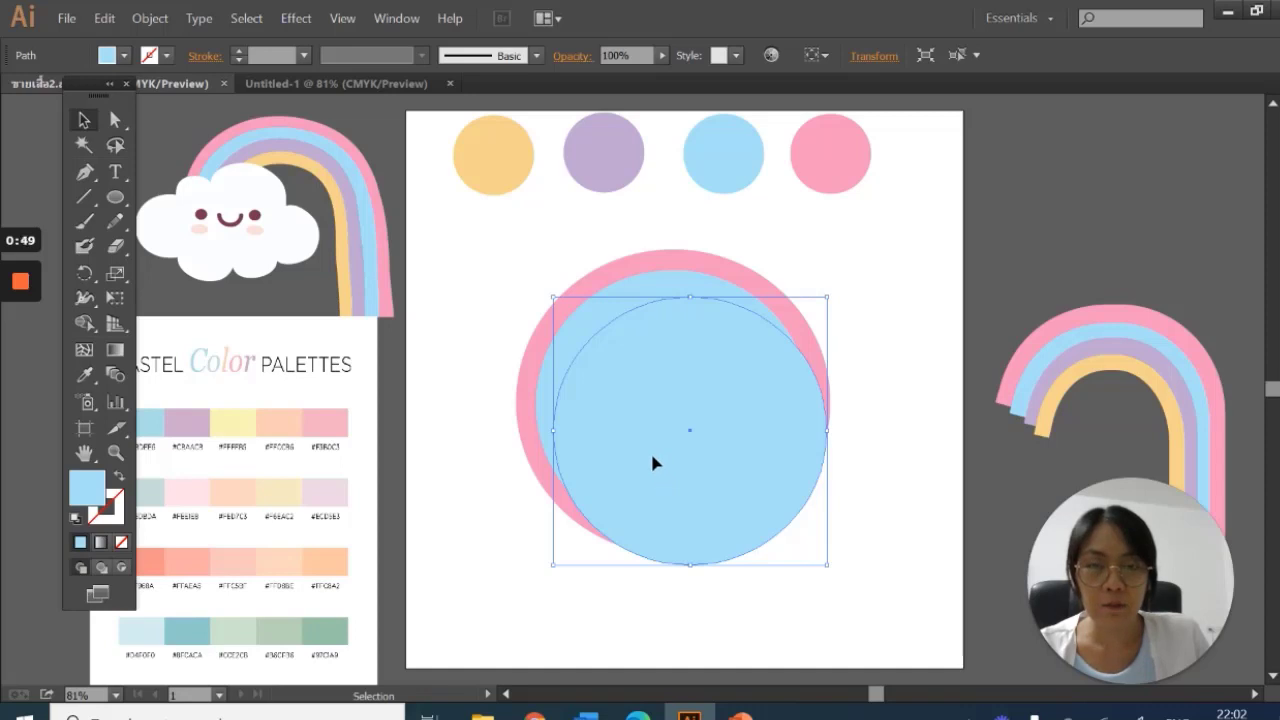
Try several more offset copies of the blue circle and undo them, keeping only the first duplicate
drag(641, 426, 548, 431)
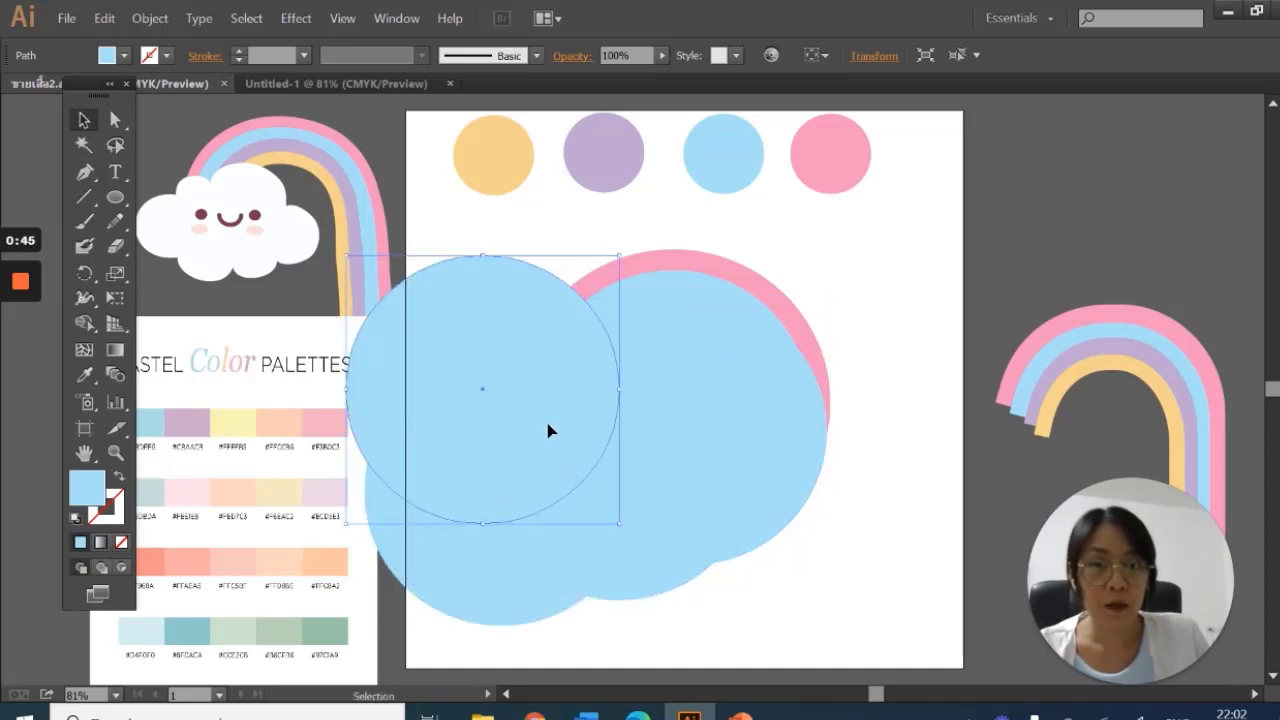
key(ctrl+z)
key(ctrl+z)
key(ctrl+z)
key(ctrl+z)
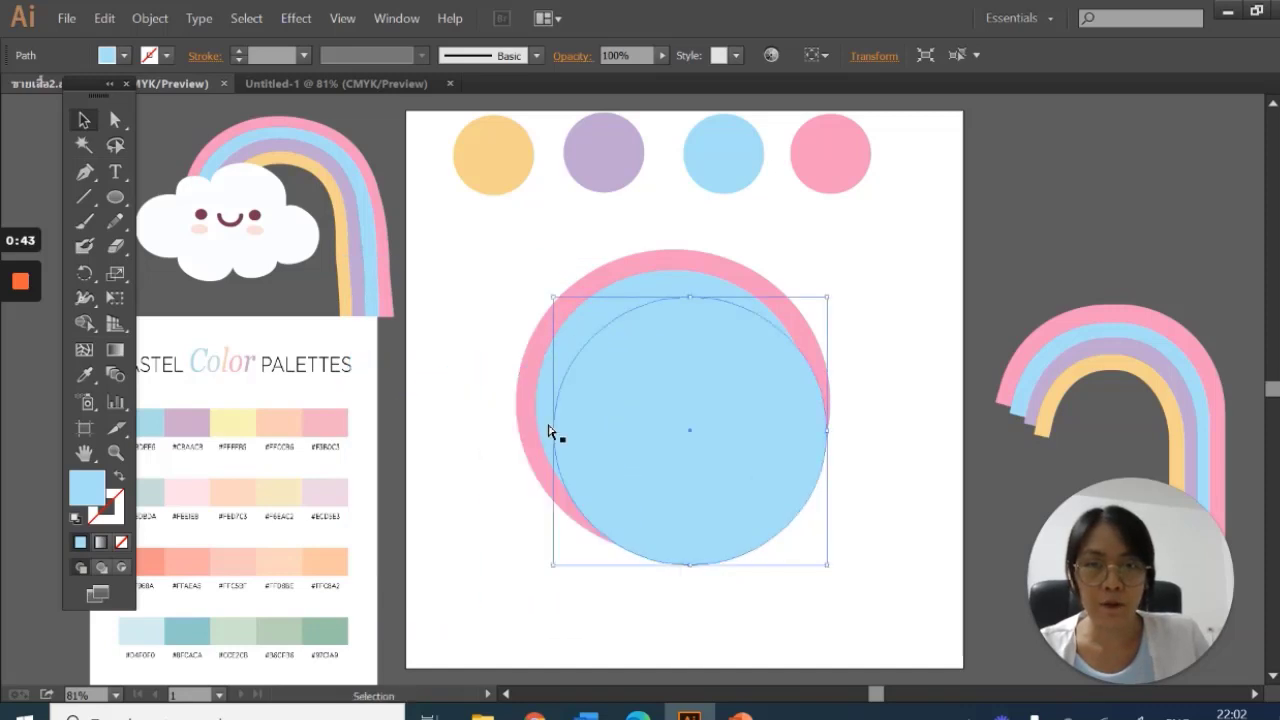
Move the duplicated blue circle slightly up and to the left, and fill it with the purple sample using the Eyedropper
drag(729, 429, 742, 431)
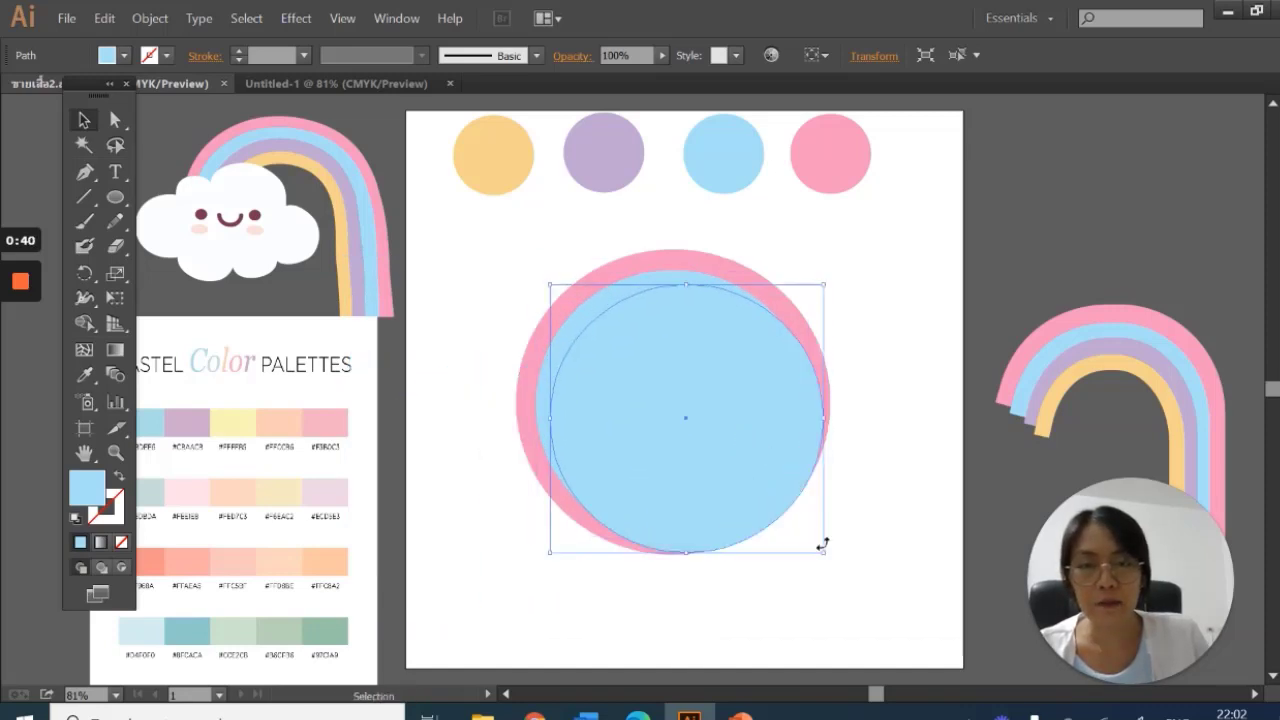
click(84, 375)
click(620, 160)
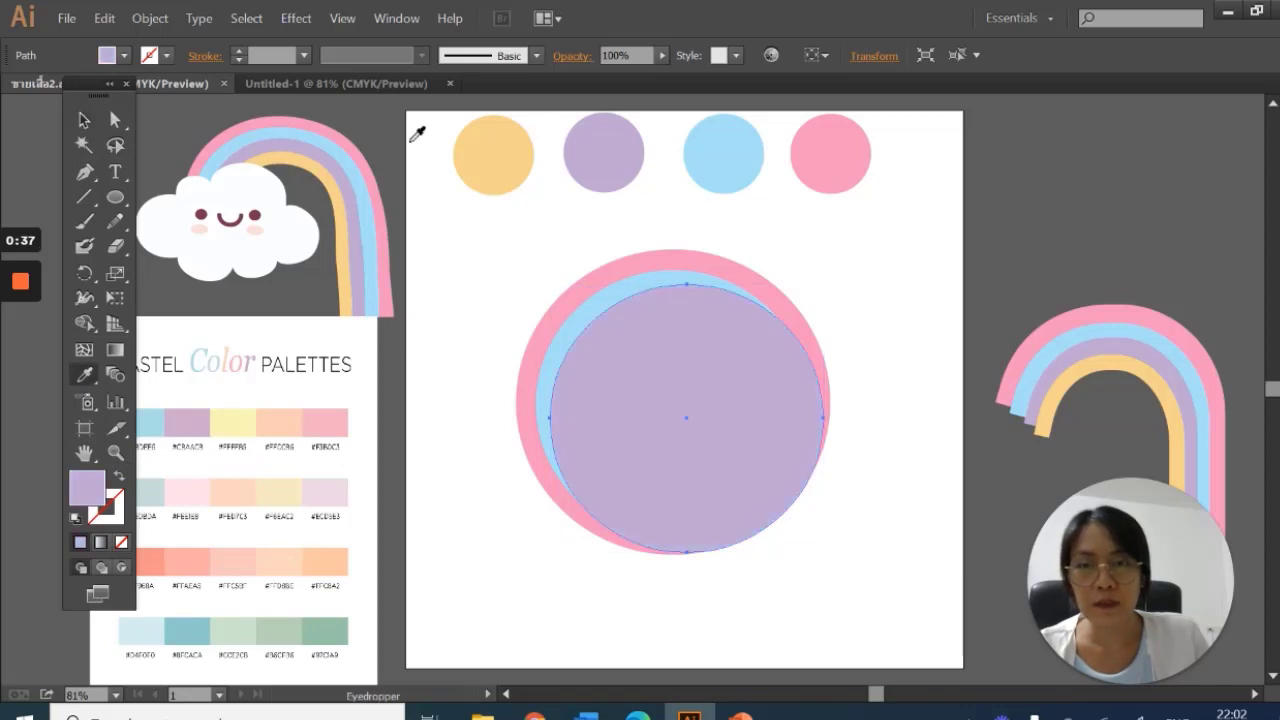
Try other pastel palette colours on the top circle with the Eyedropper and return it to the purple sample
click(187, 420)
click(226, 489)
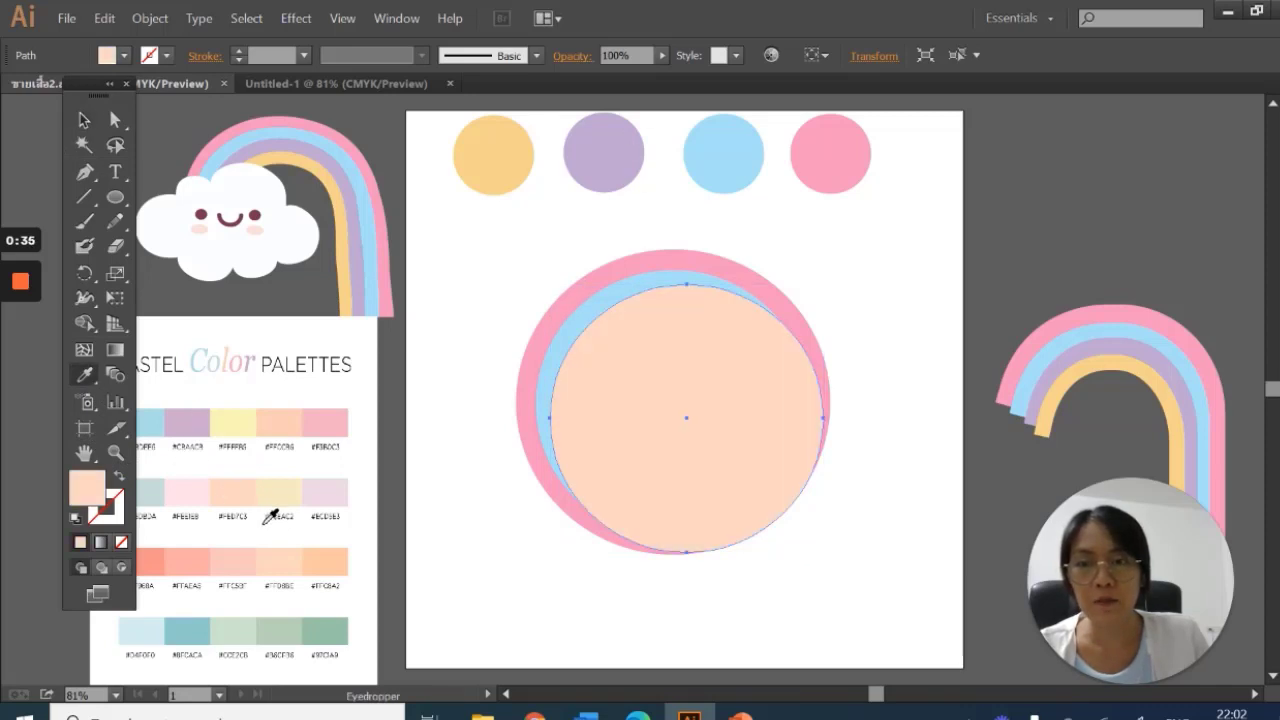
click(209, 537)
click(200, 560)
click(618, 147)
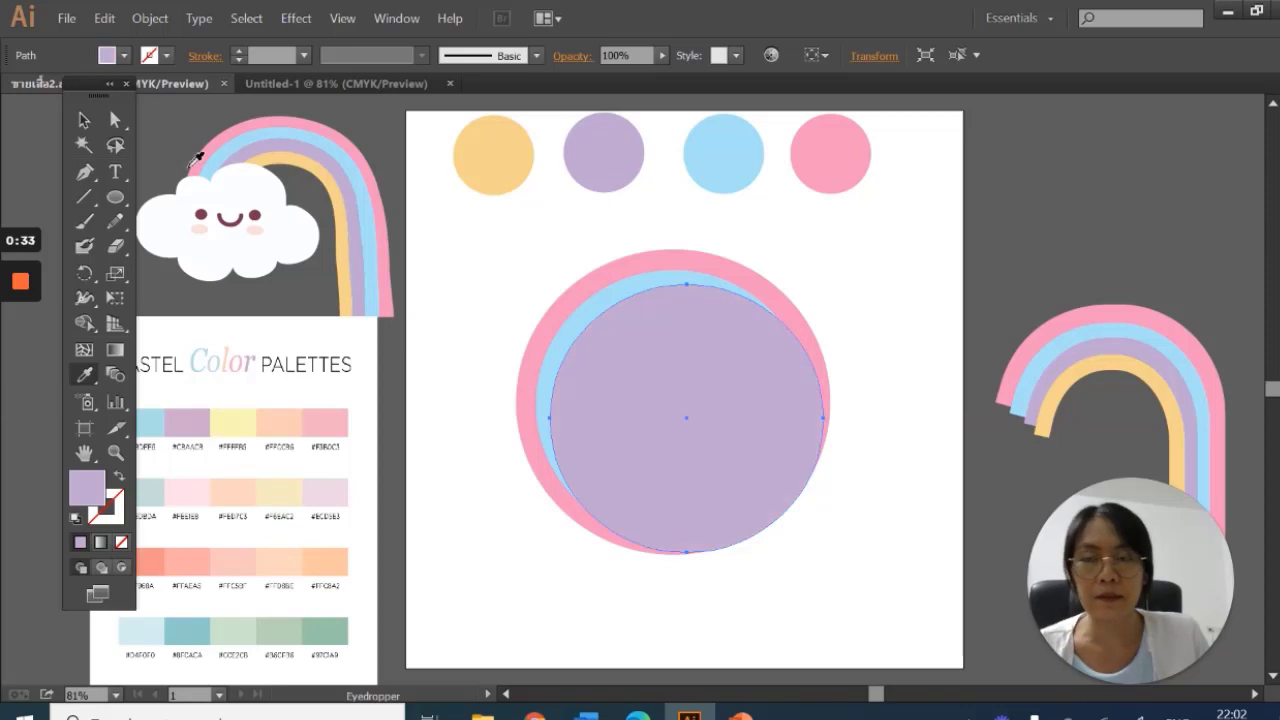
Shrink the purple circle and centre it inside the blue circle, leaving an even blue ring around it
click(84, 120)
drag(822, 551, 794, 511)
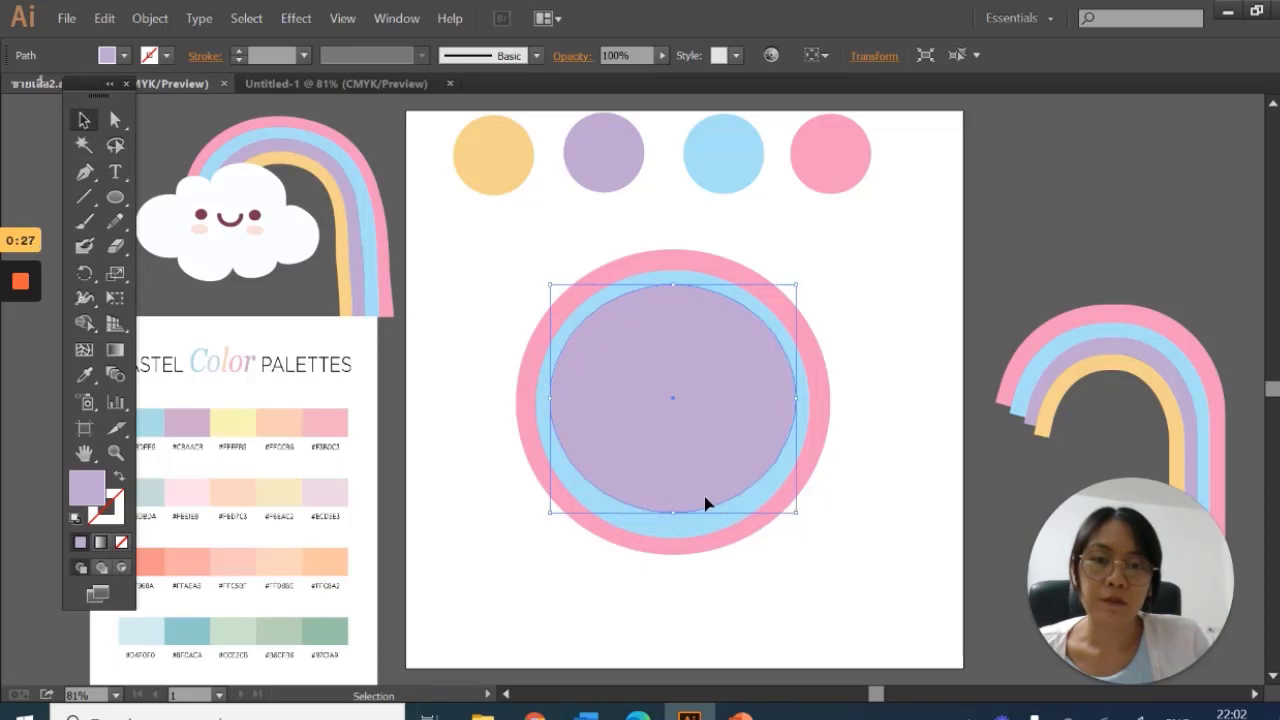
drag(673, 512, 674, 519)
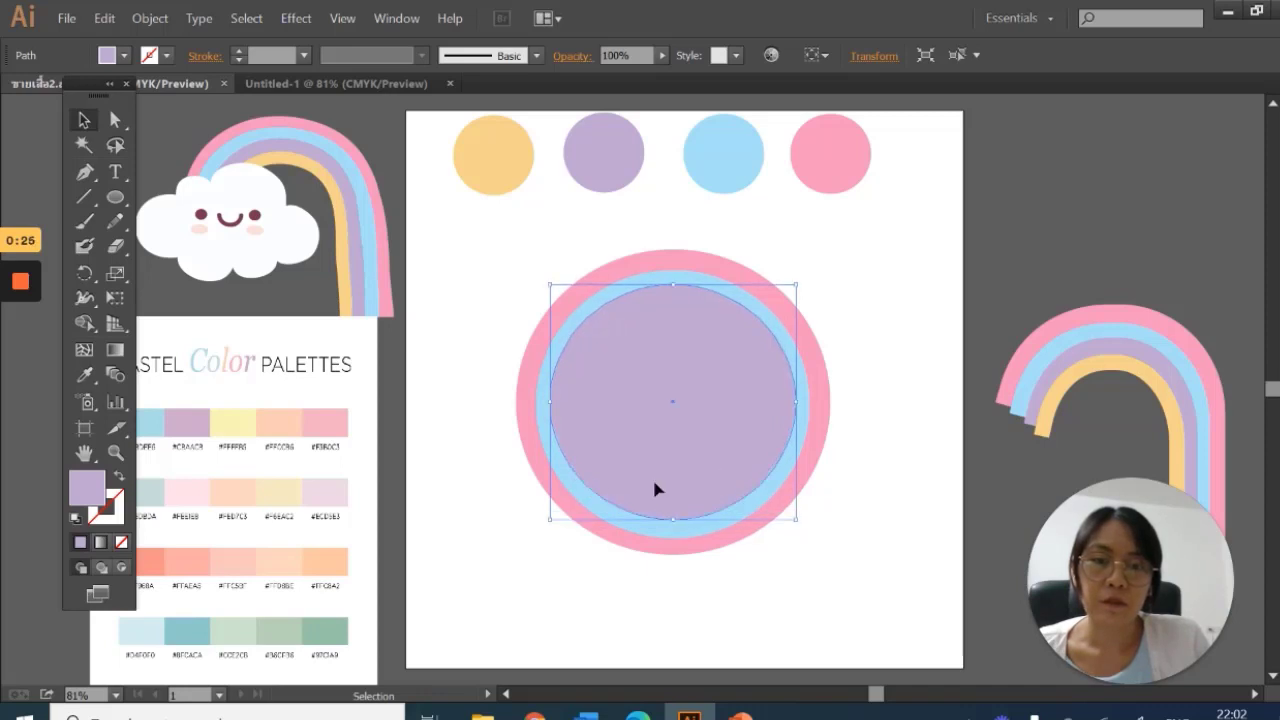
drag(657, 463, 660, 466)
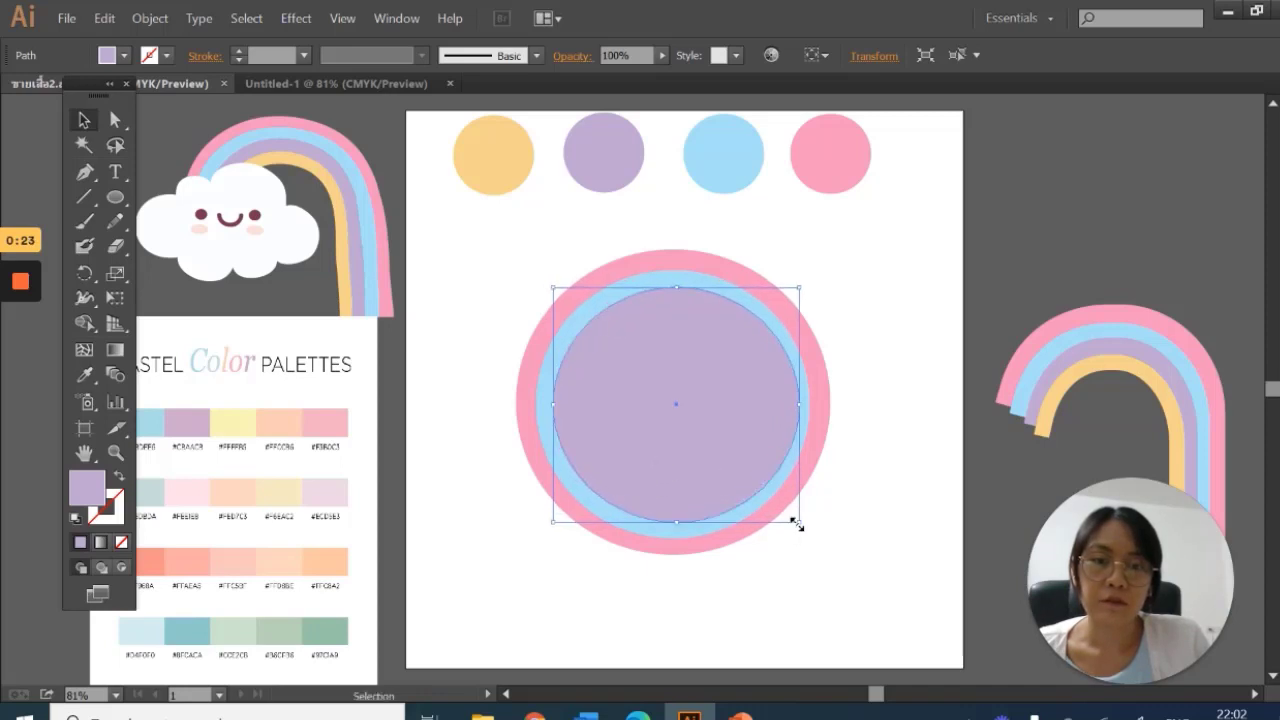
drag(796, 524, 789, 523)
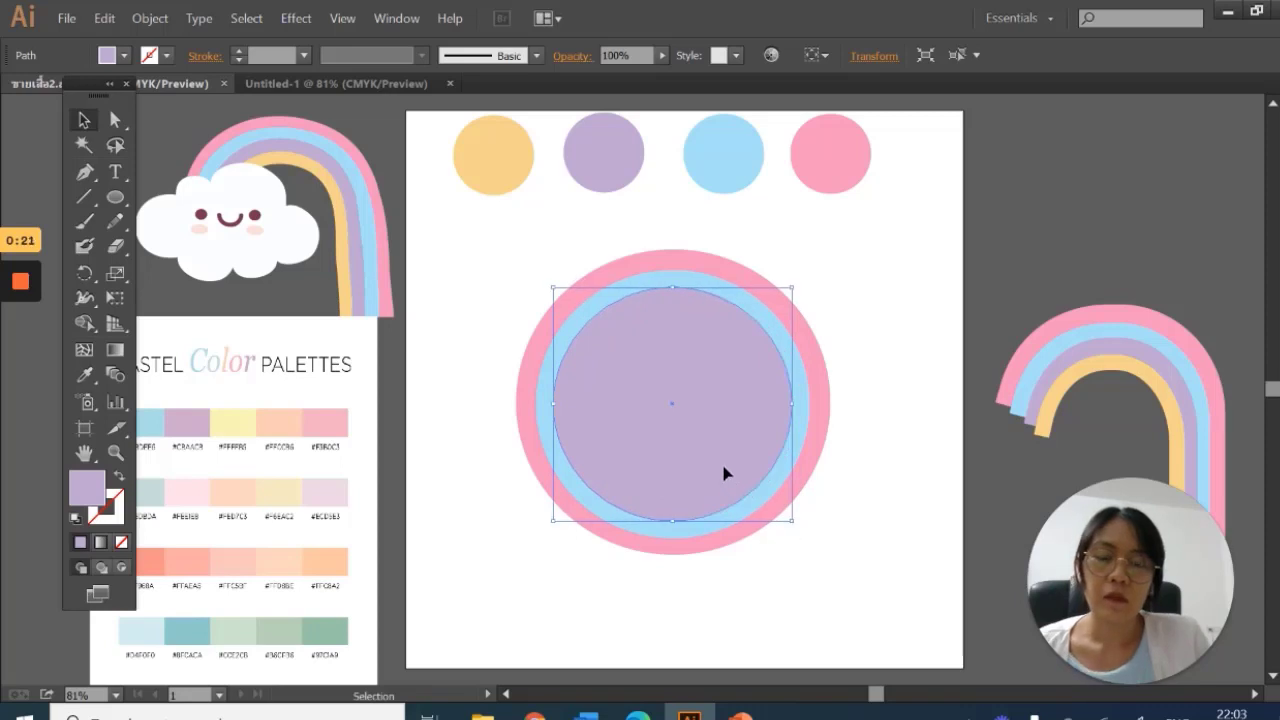
Duplicate the purple circle as a smaller centred copy and fill it with the yellow-orange sample using the Eyedropper
drag(723, 458, 768, 556)
drag(675, 486, 677, 427)
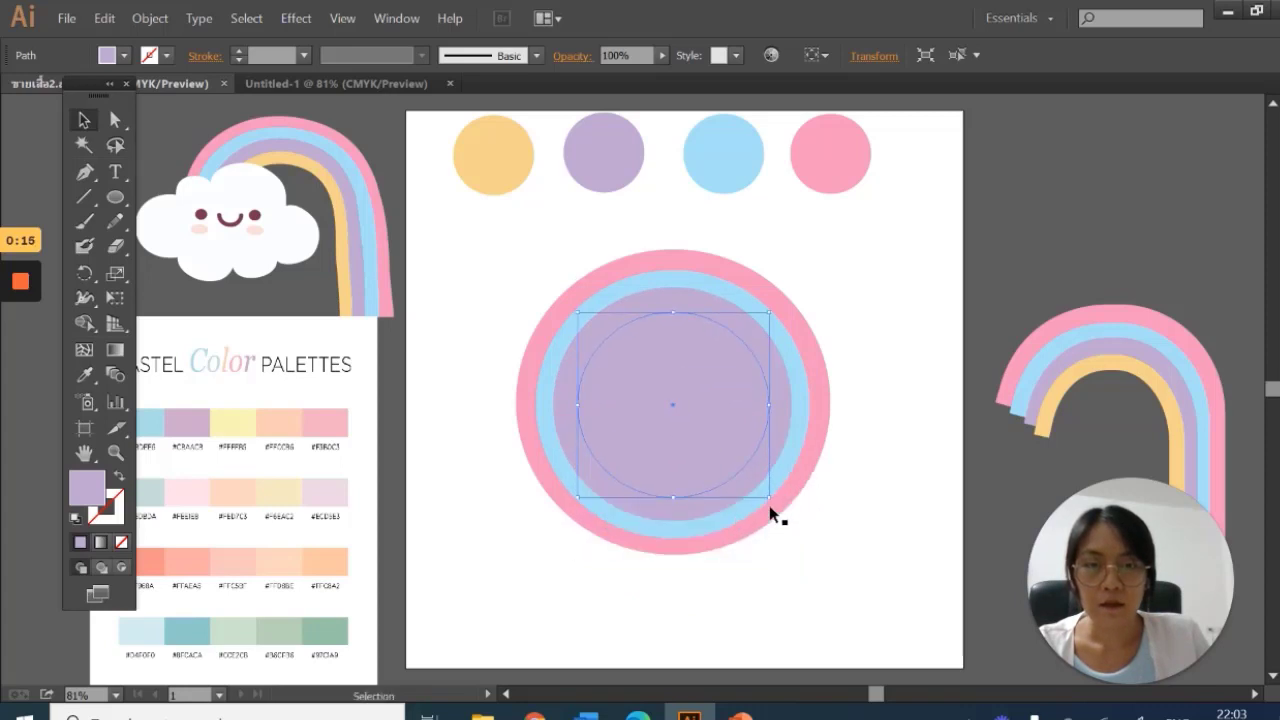
click(84, 374)
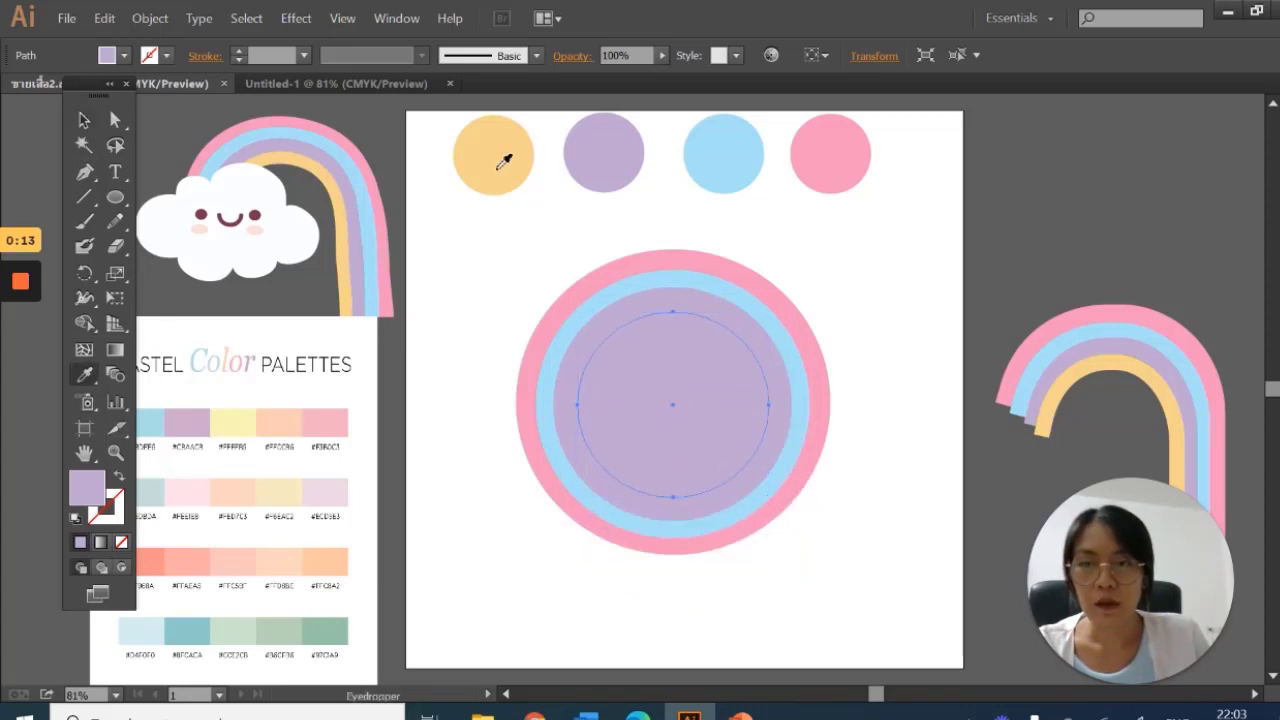
click(510, 147)
click(84, 119)
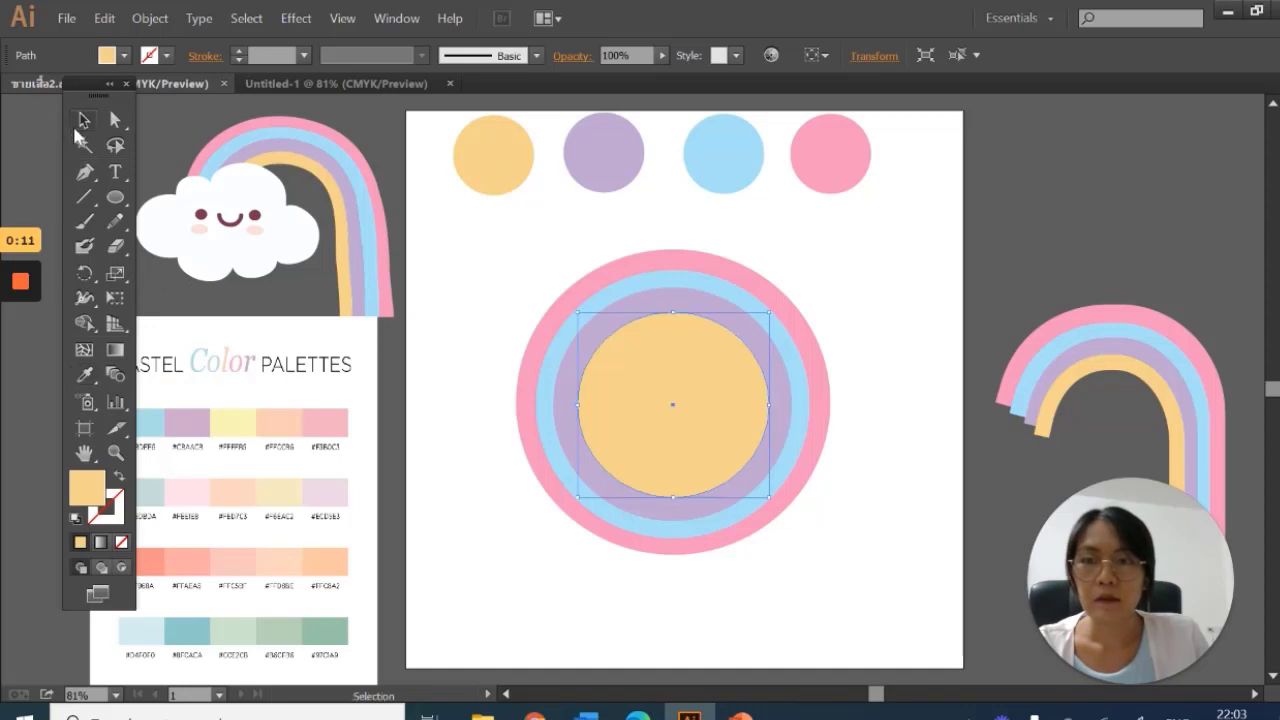
Shrink the purple circle slightly so its ring sits evenly between the blue and yellow circles
click(779, 600)
click(596, 327)
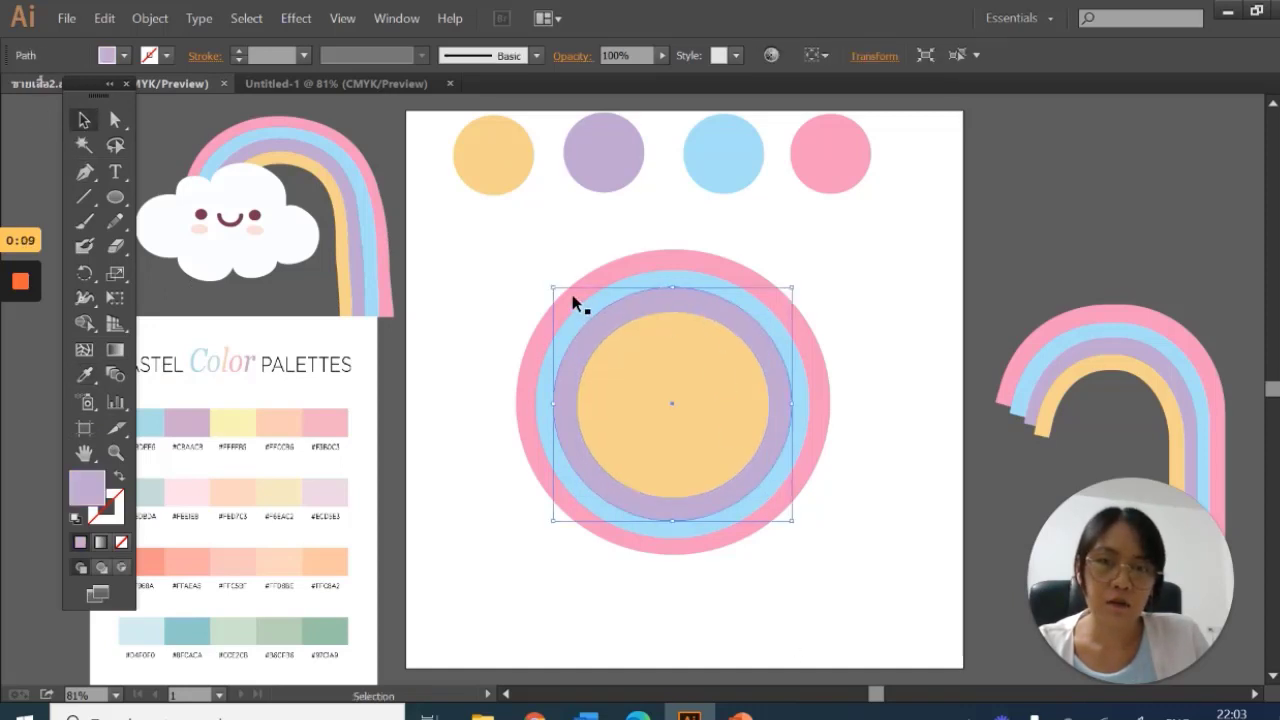
drag(549, 287, 556, 288)
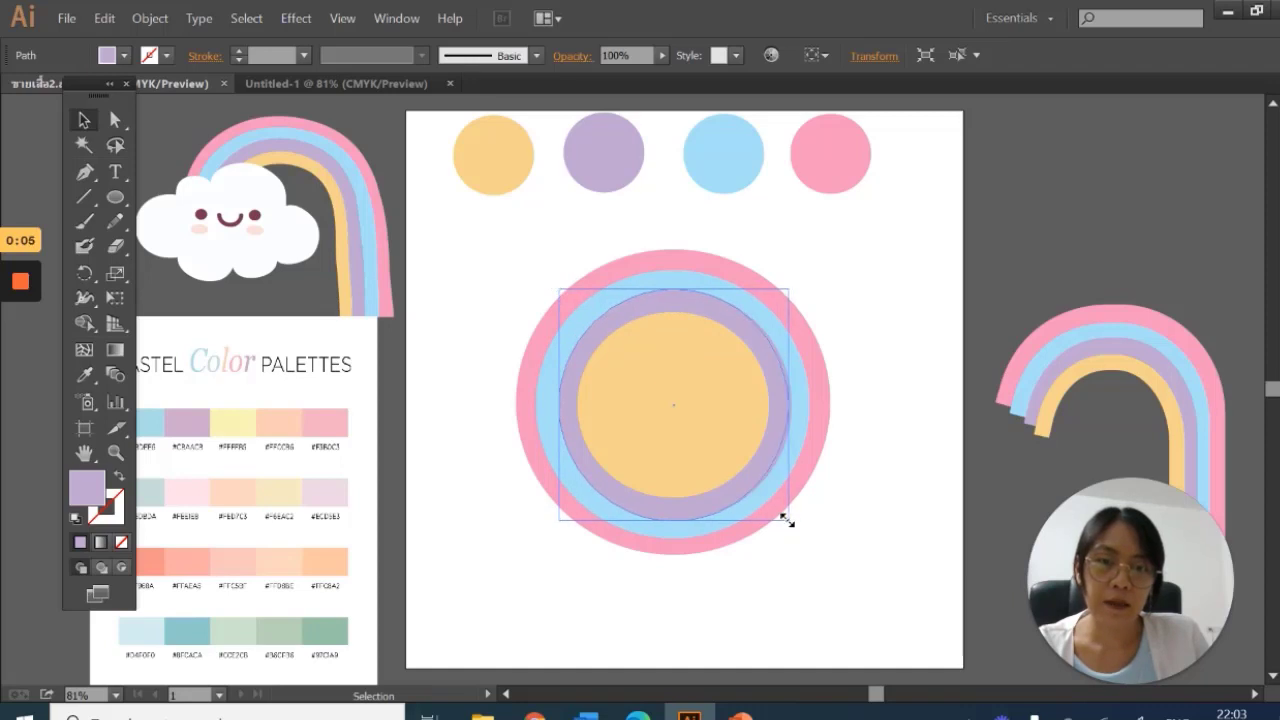
Adjust the yellow circle's position slightly to centre it within the purple ring
click(712, 456)
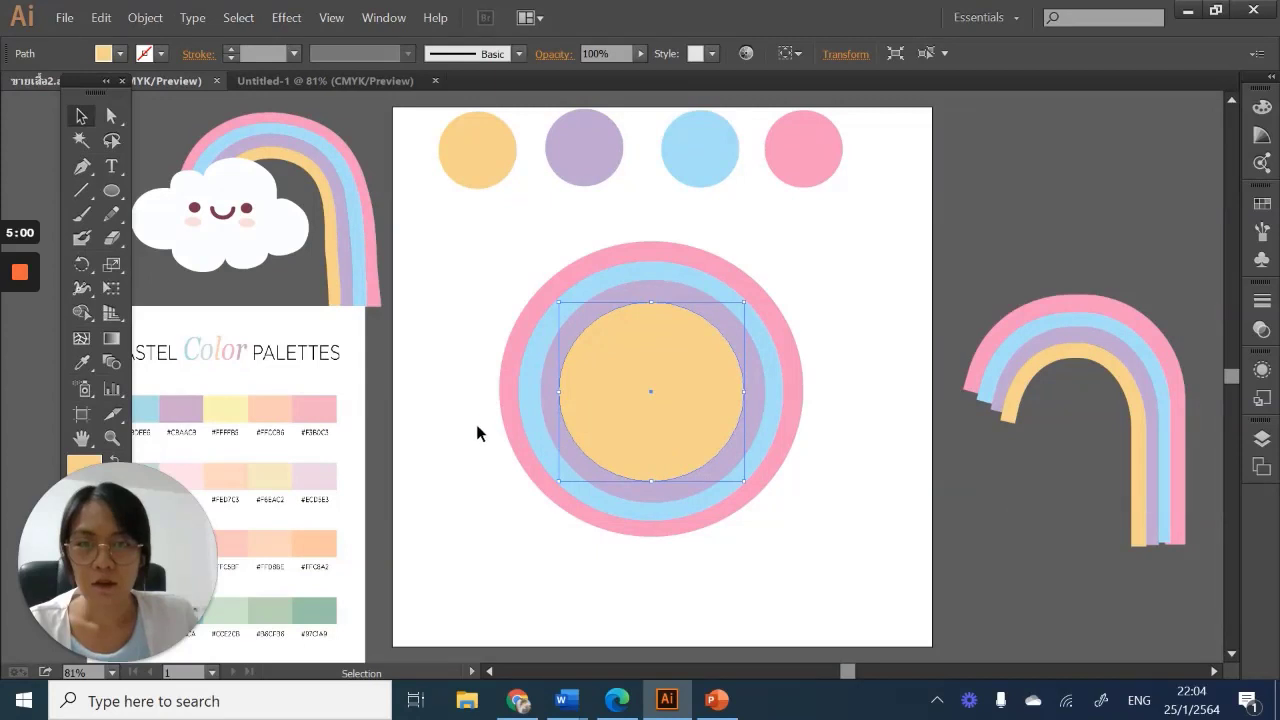
click(473, 424)
click(630, 432)
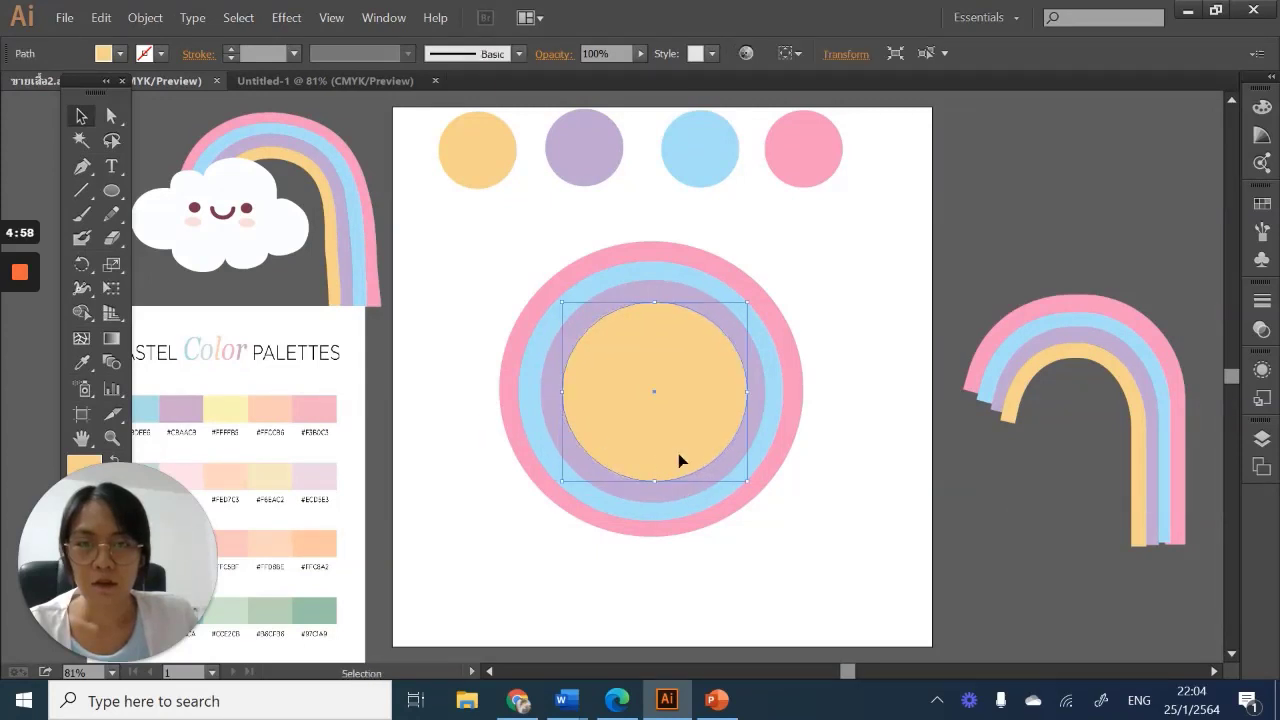
click(549, 423)
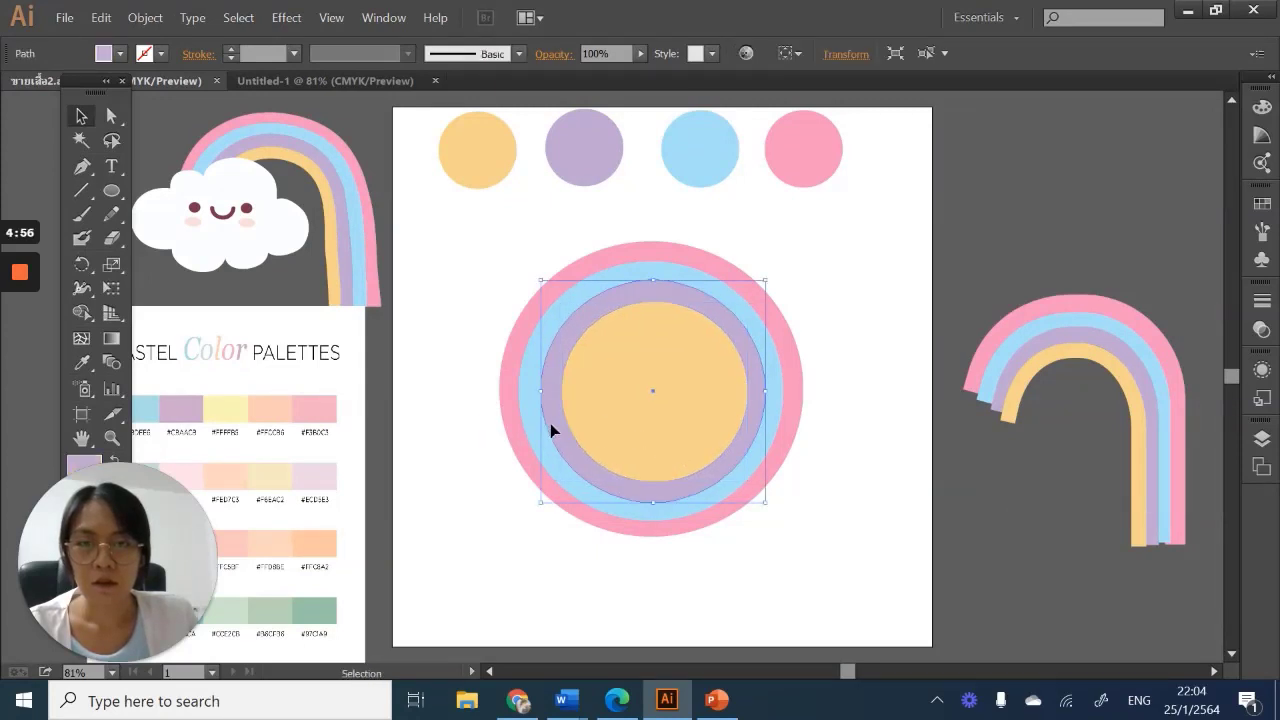
click(640, 415)
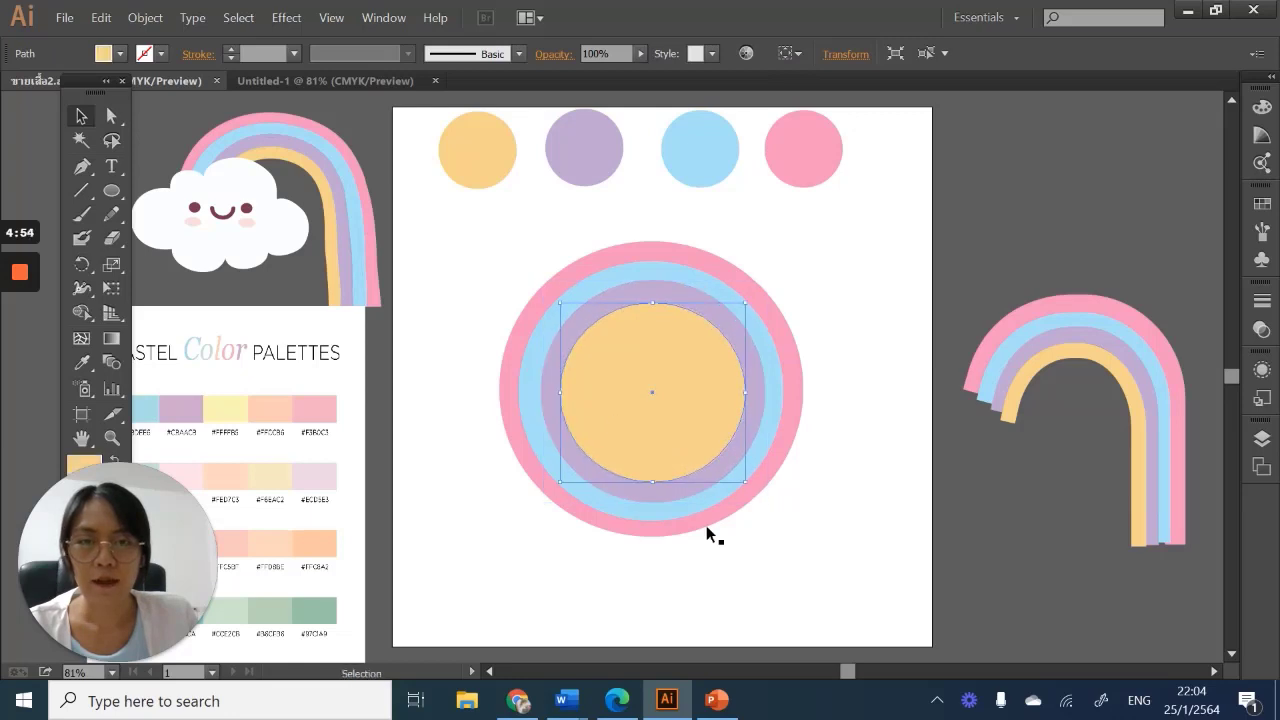
click(739, 536)
click(689, 451)
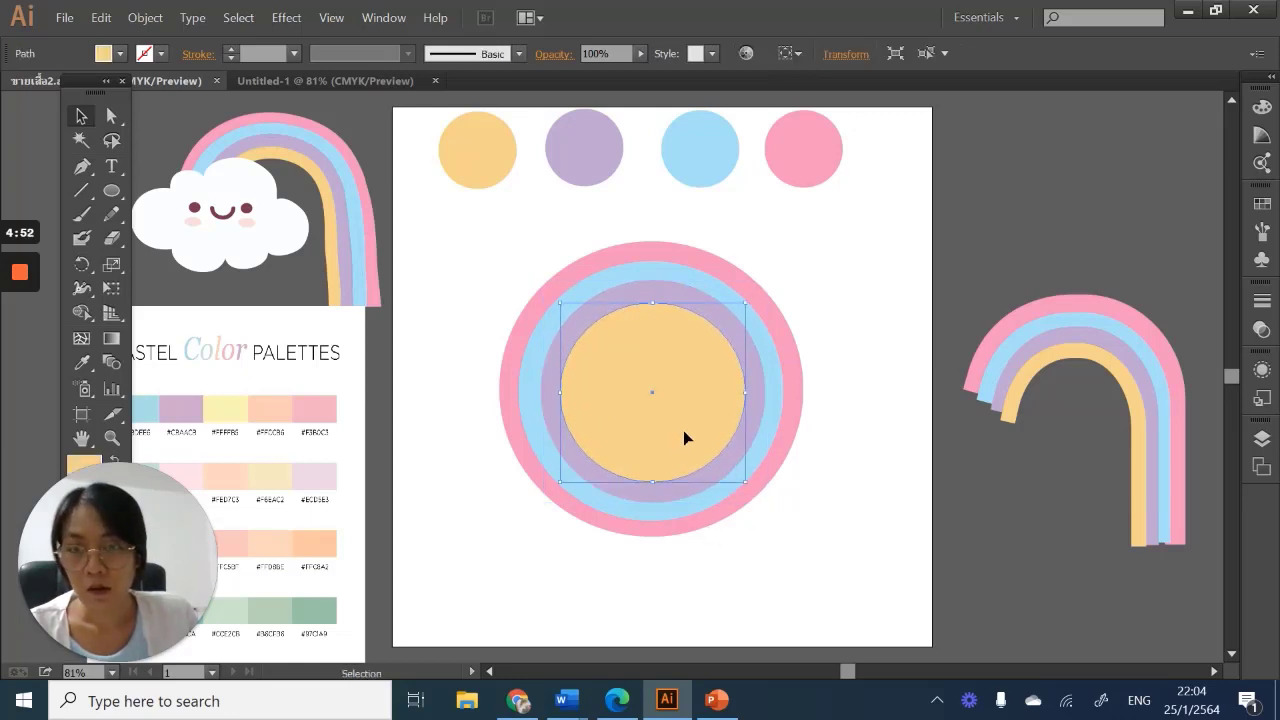
Duplicate the yellow circle, then shrink the copy and centre it inside the original
drag(683, 430, 681, 511)
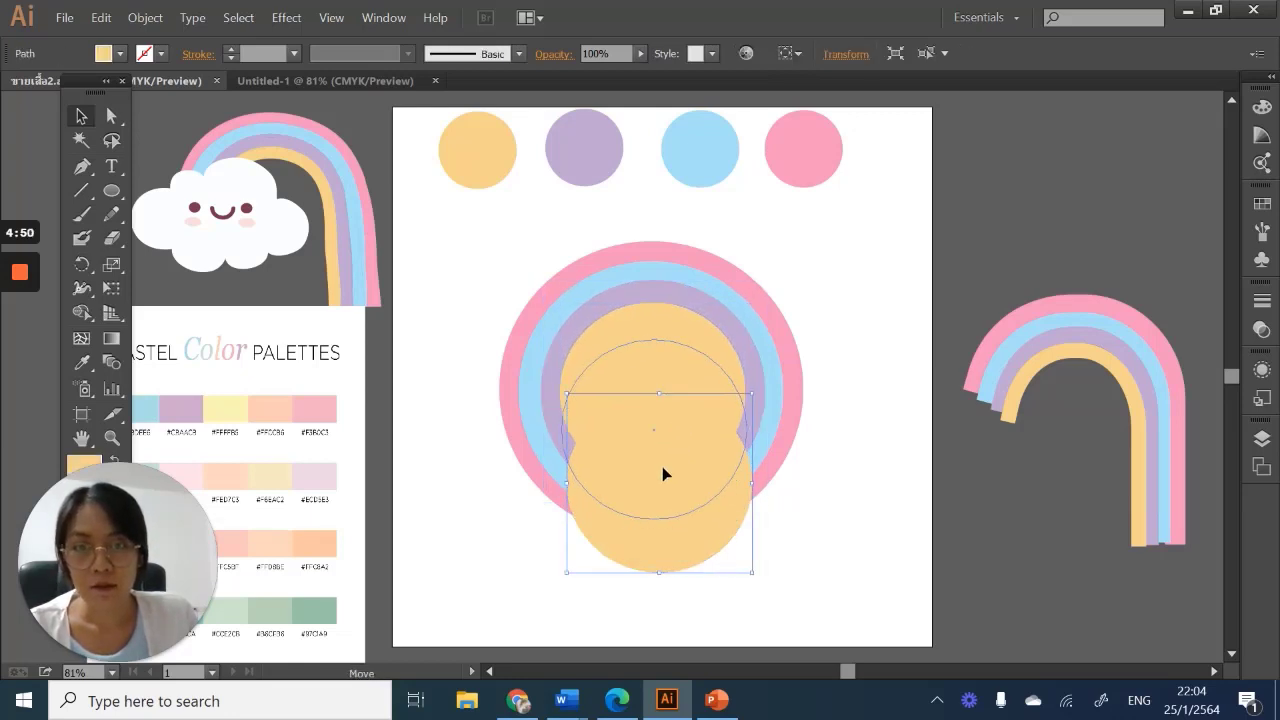
drag(663, 460, 658, 400)
drag(743, 511, 724, 488)
drag(671, 451, 677, 443)
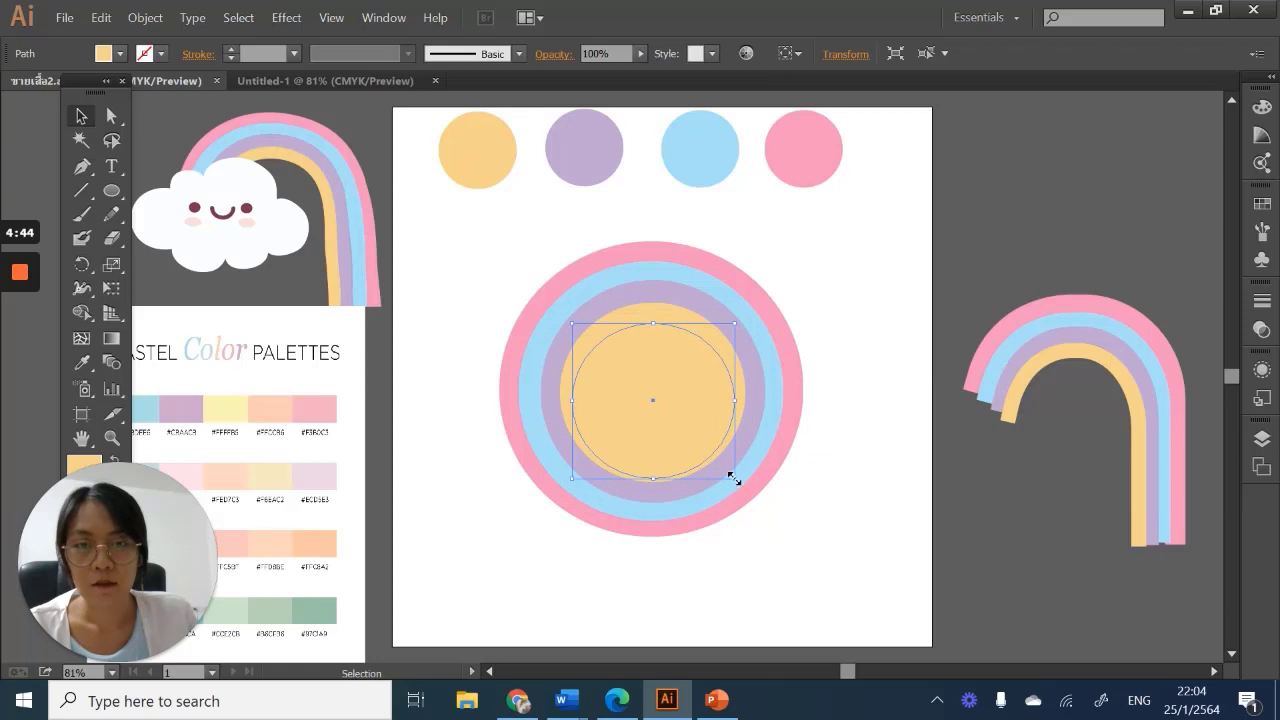
drag(734, 477, 677, 437)
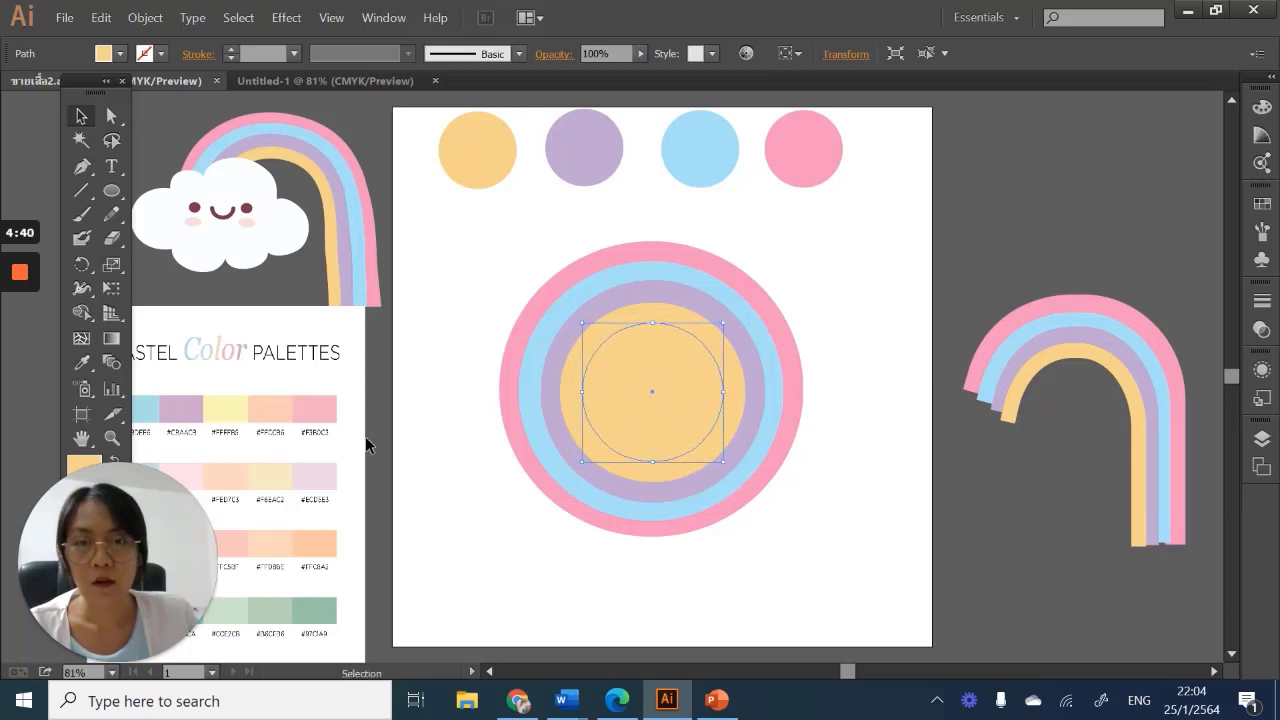
Fill the innermost circle with the artboard's white using the Eyedropper
click(82, 363)
click(470, 255)
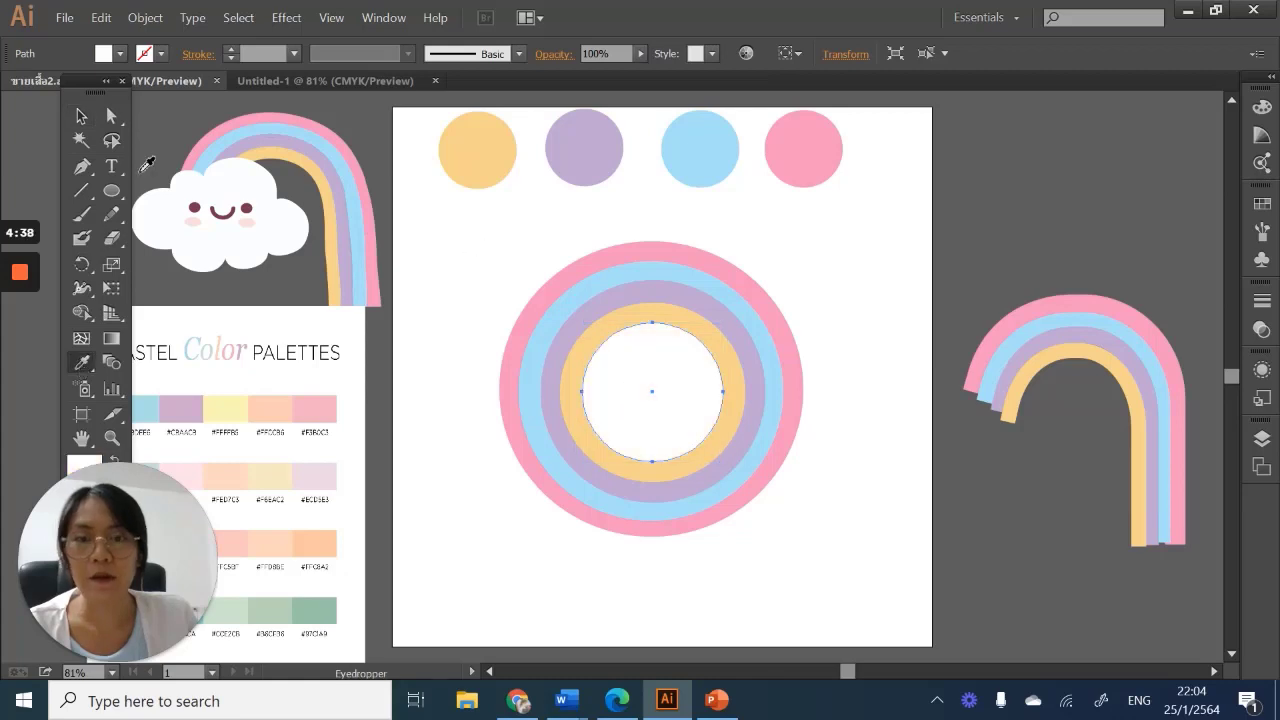
click(81, 116)
Try drawing a horizontal line through the centre of the rings and selecting it together with all the circles
click(487, 238)
drag(487, 238, 845, 490)
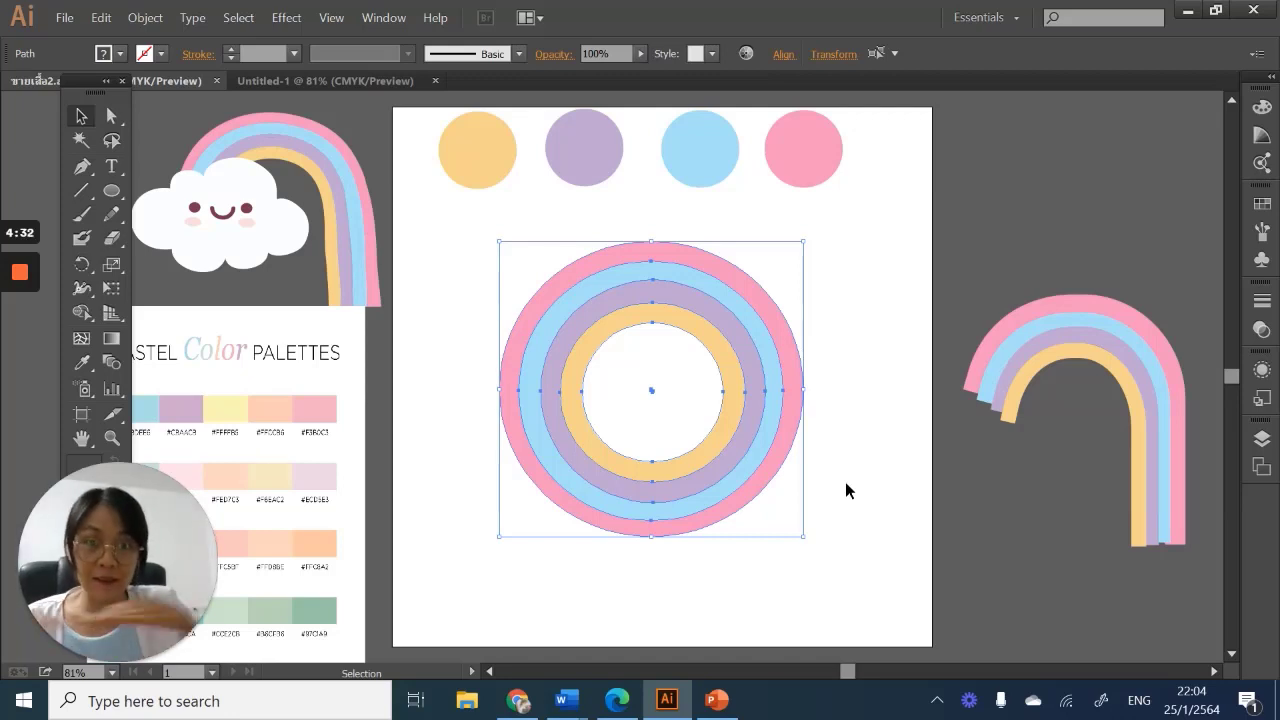
click(81, 194)
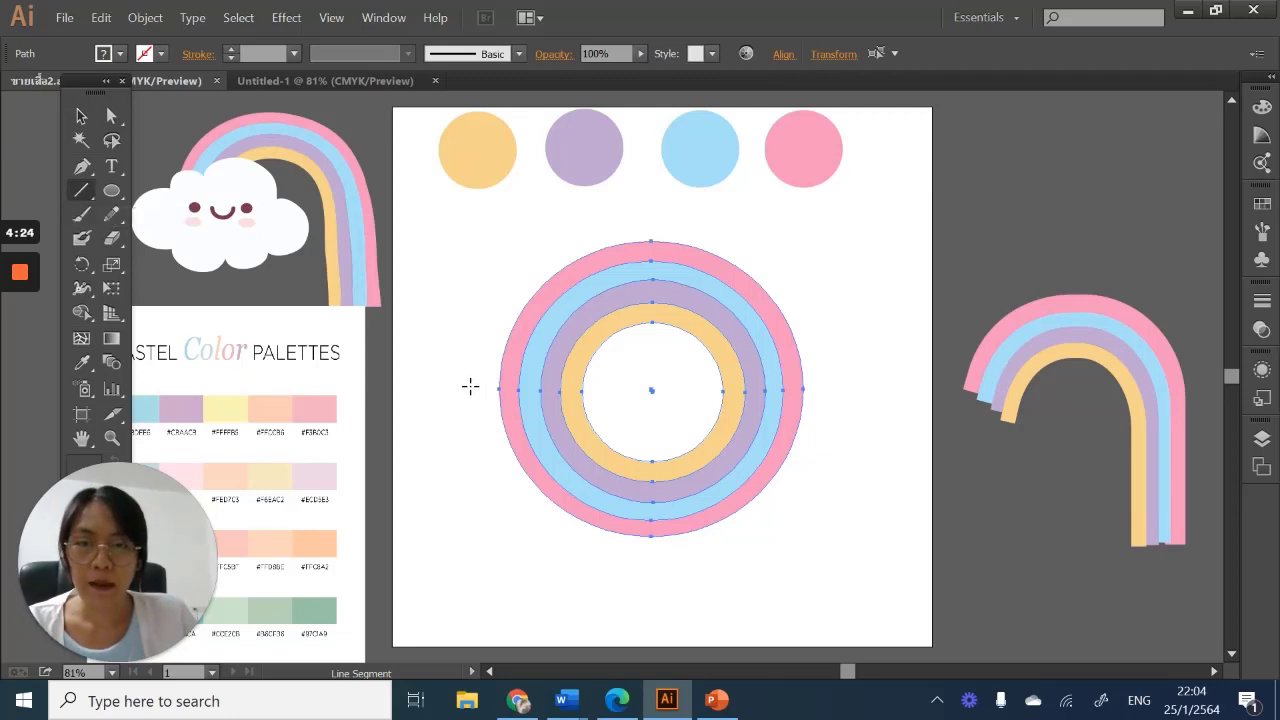
drag(472, 388, 792, 380)
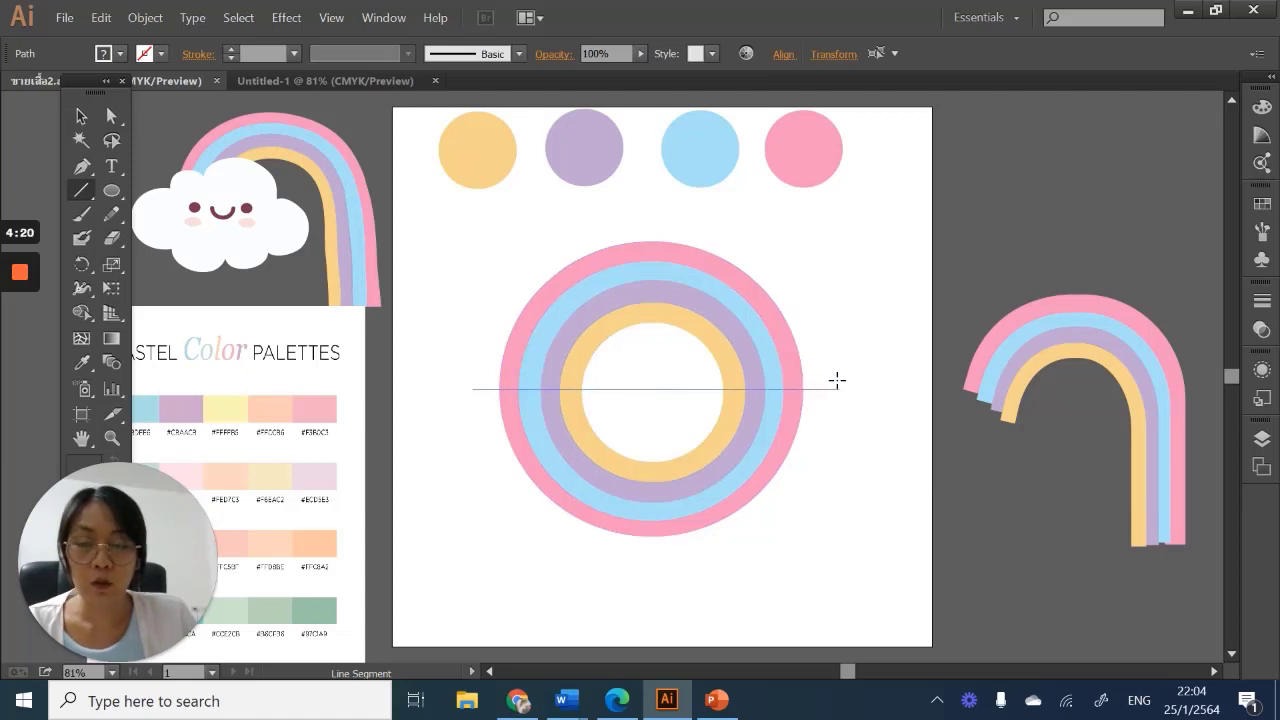
mouse_move(837, 380)
mouse_down()
mouse_move(717, 366)
mouse_move(843, 394)
mouse_move(773, 380)
mouse_move(823, 377)
mouse_move(851, 406)
mouse_move(849, 385)
mouse_move(823, 389)
mouse_up()
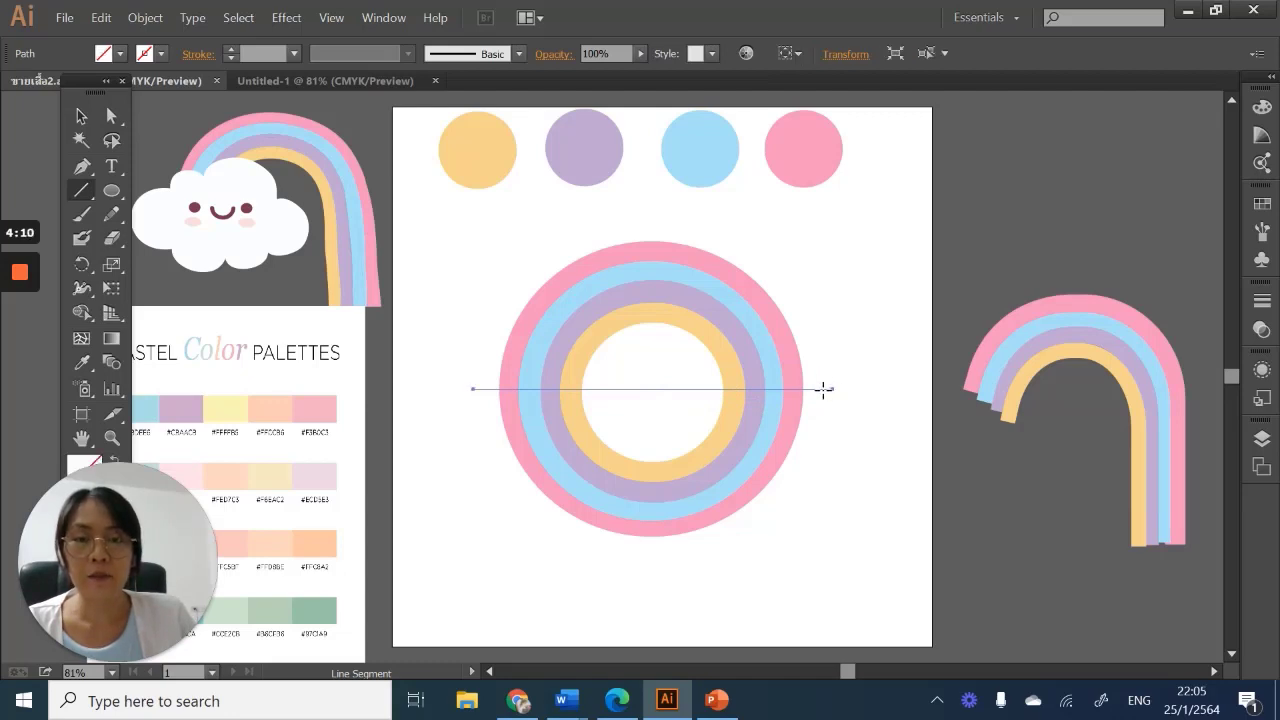
key(v)
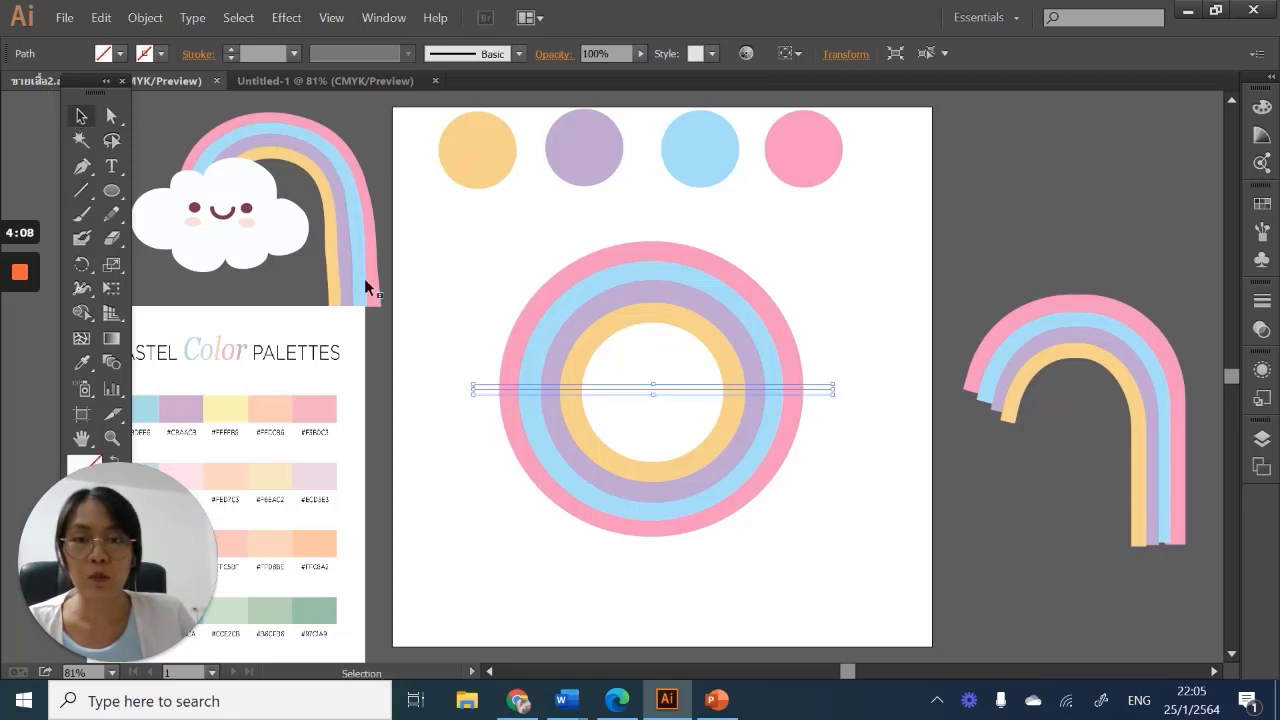
drag(463, 251, 791, 529)
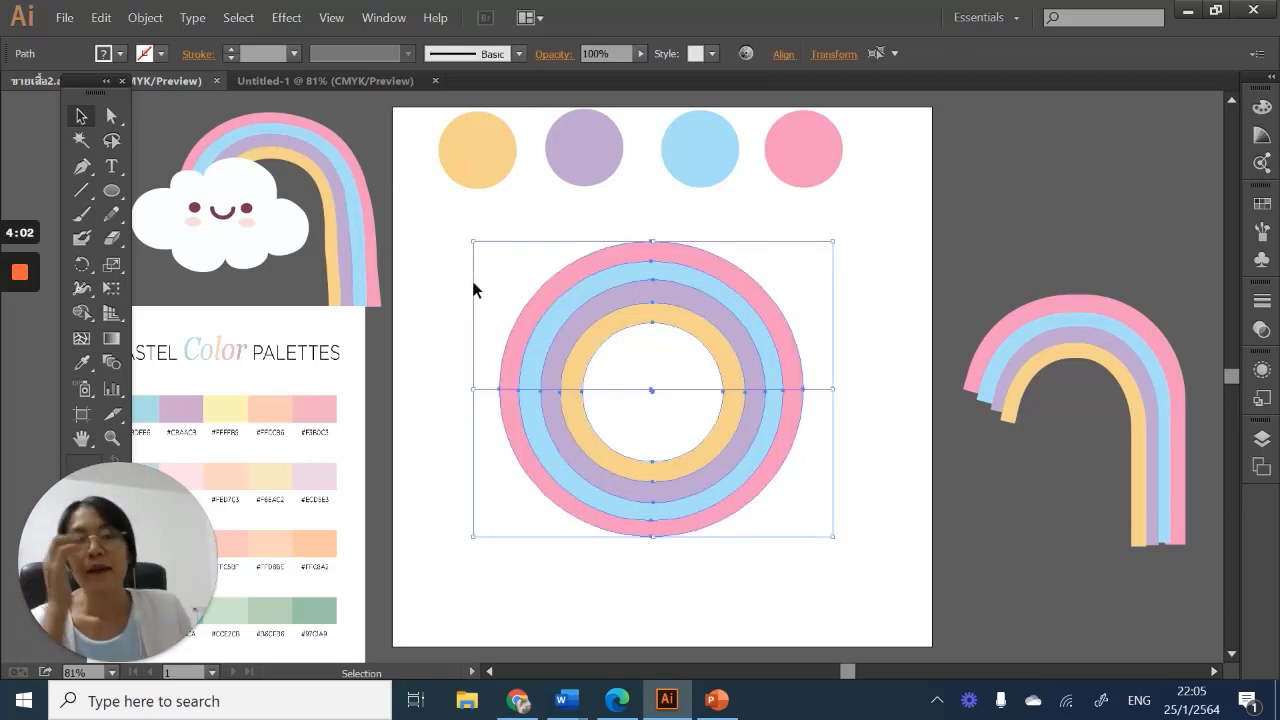
View the artwork in Outline mode, then switch it to Overprint Preview and clear the selection
click(287, 17)
key(ctrl+y)
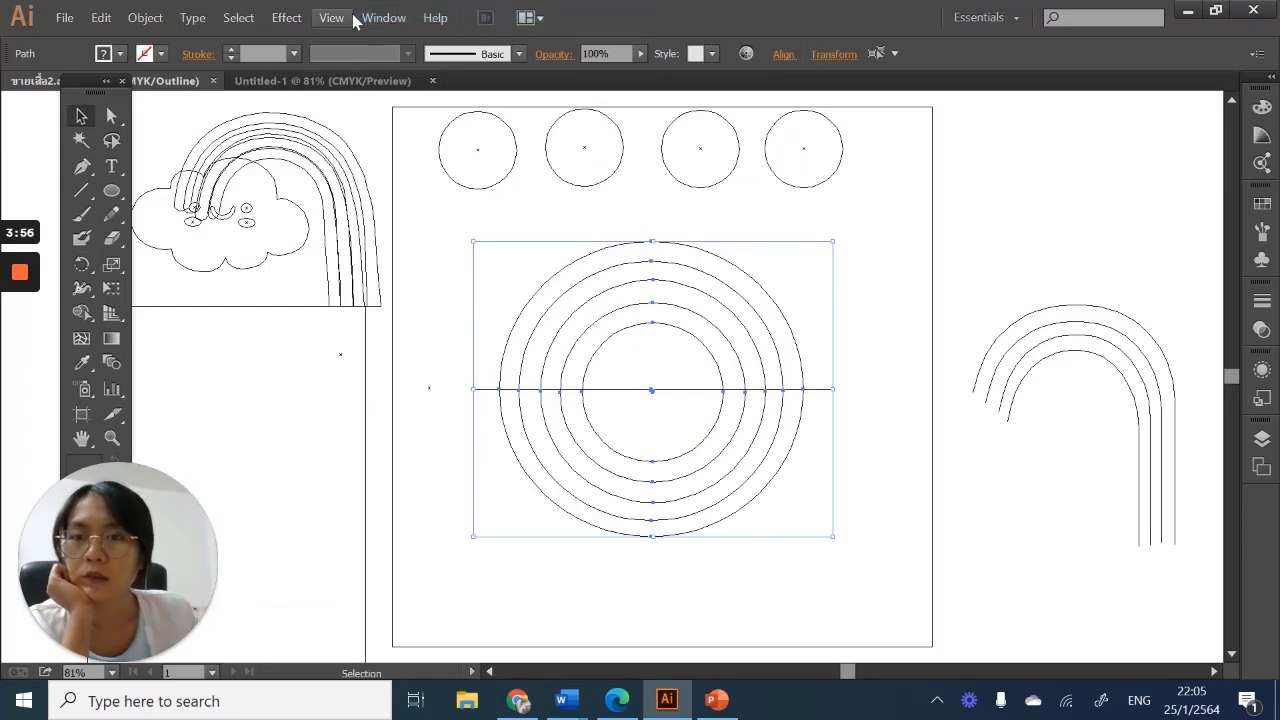
click(366, 18)
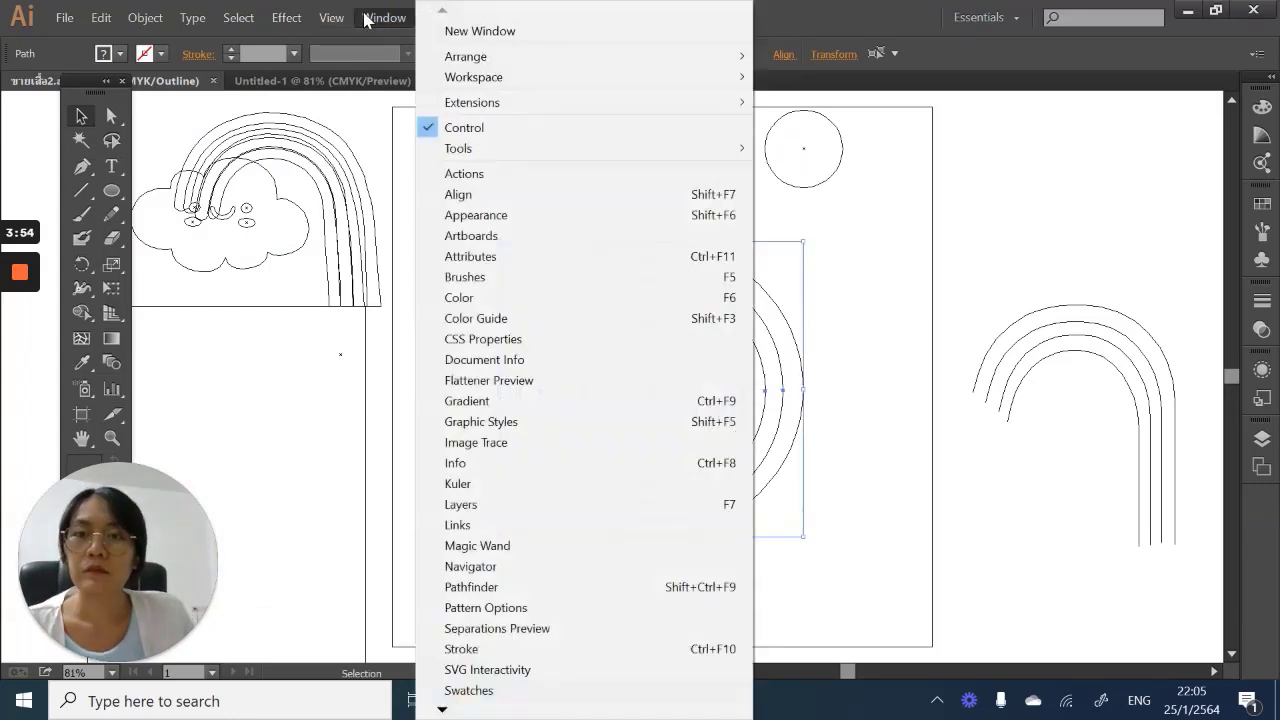
mouse_move(331, 17)
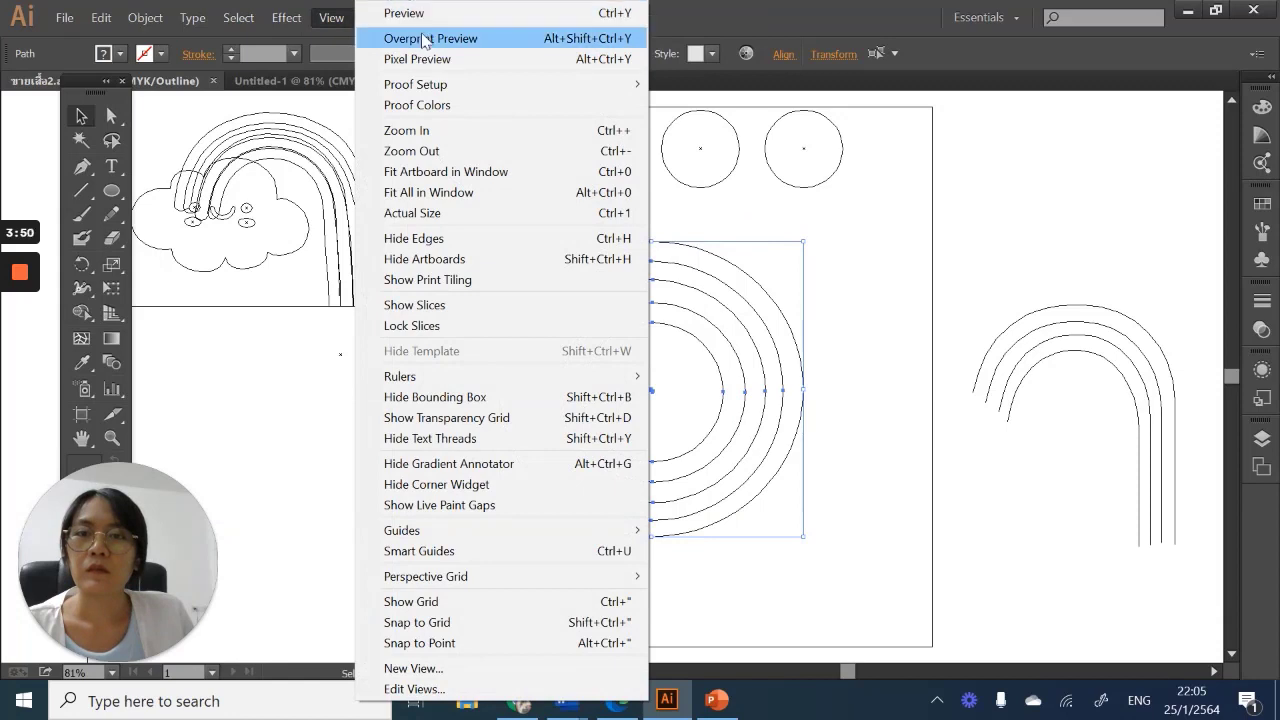
click(424, 40)
click(445, 240)
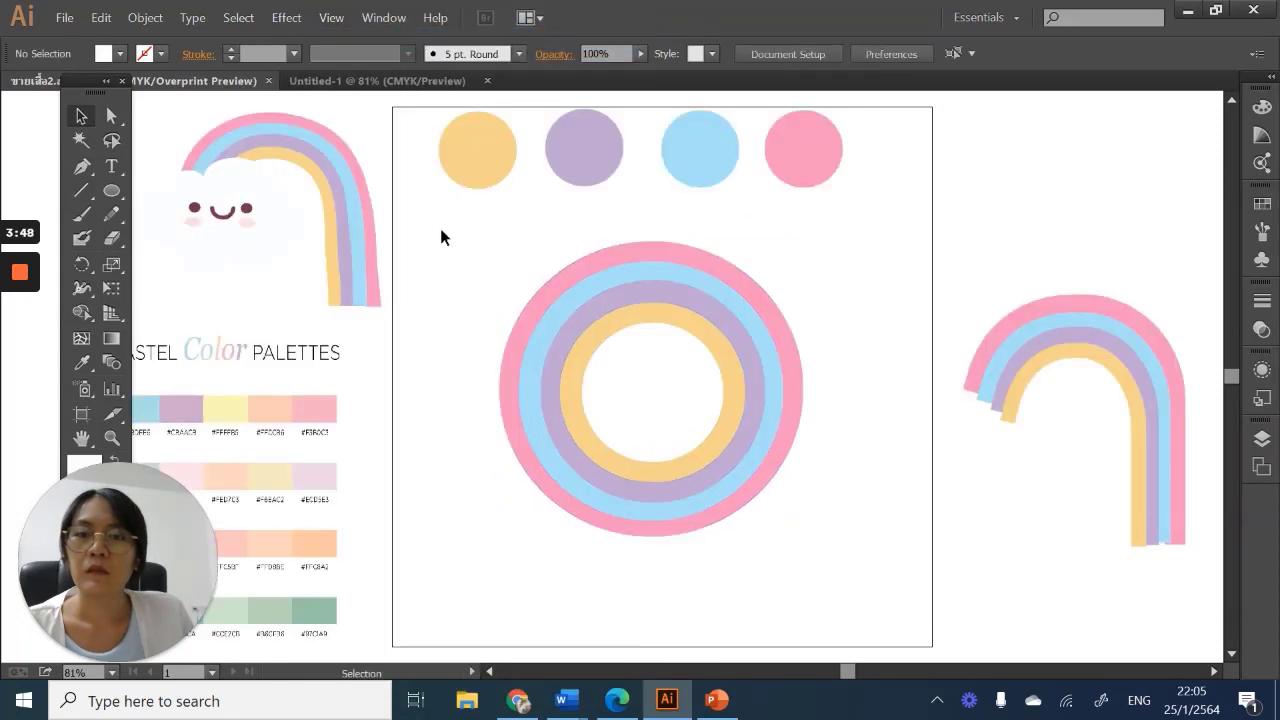
Show the Pathfinder options and place them above the reference rainbow beside the artboard
click(380, 18)
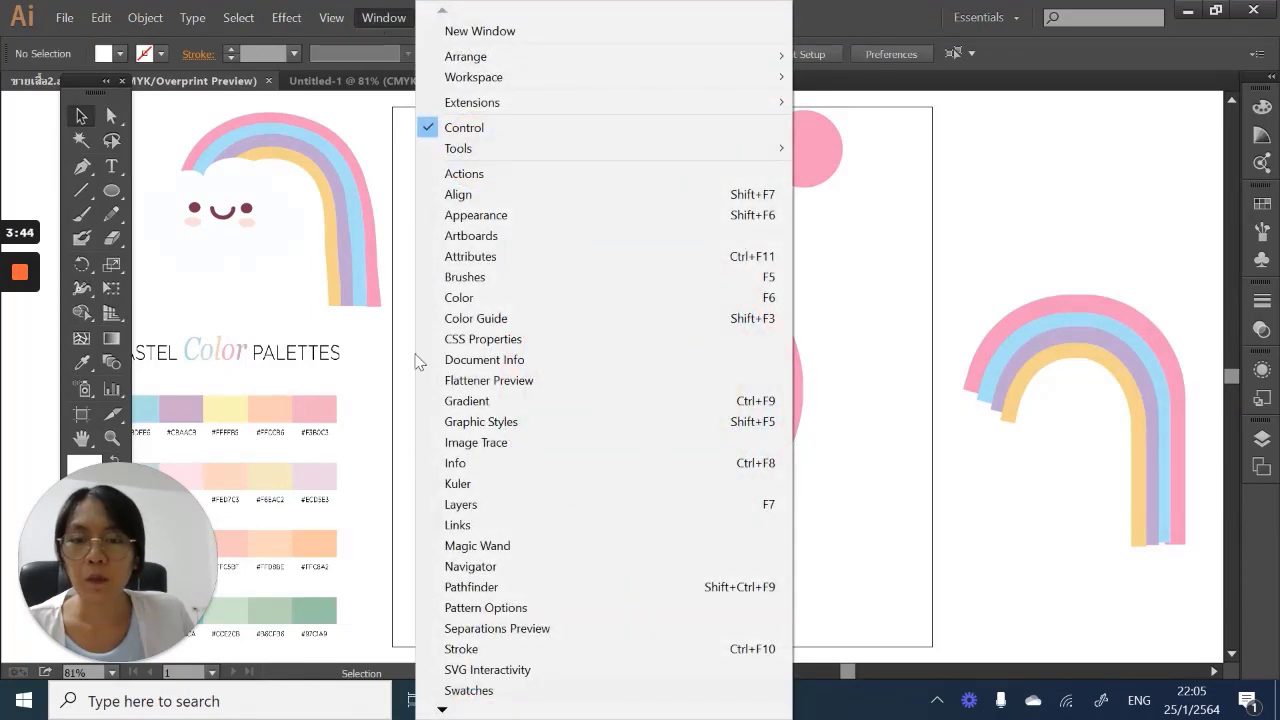
click(477, 588)
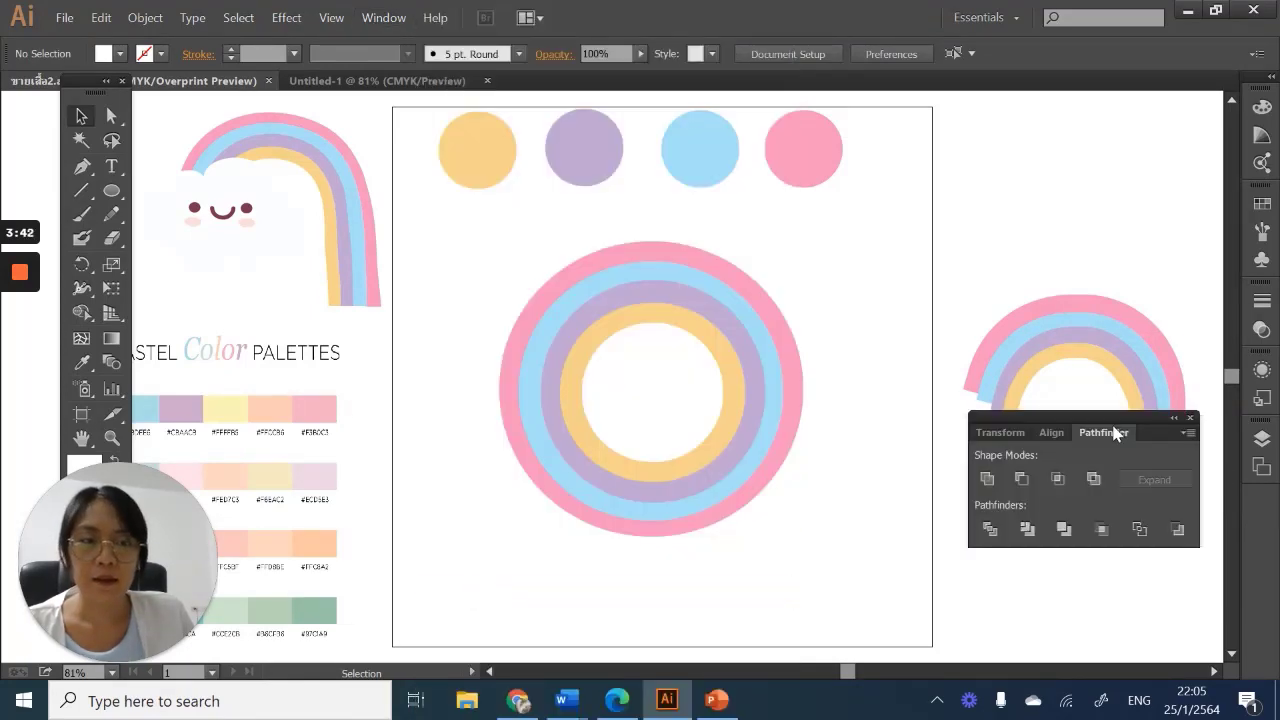
drag(1106, 416, 1089, 119)
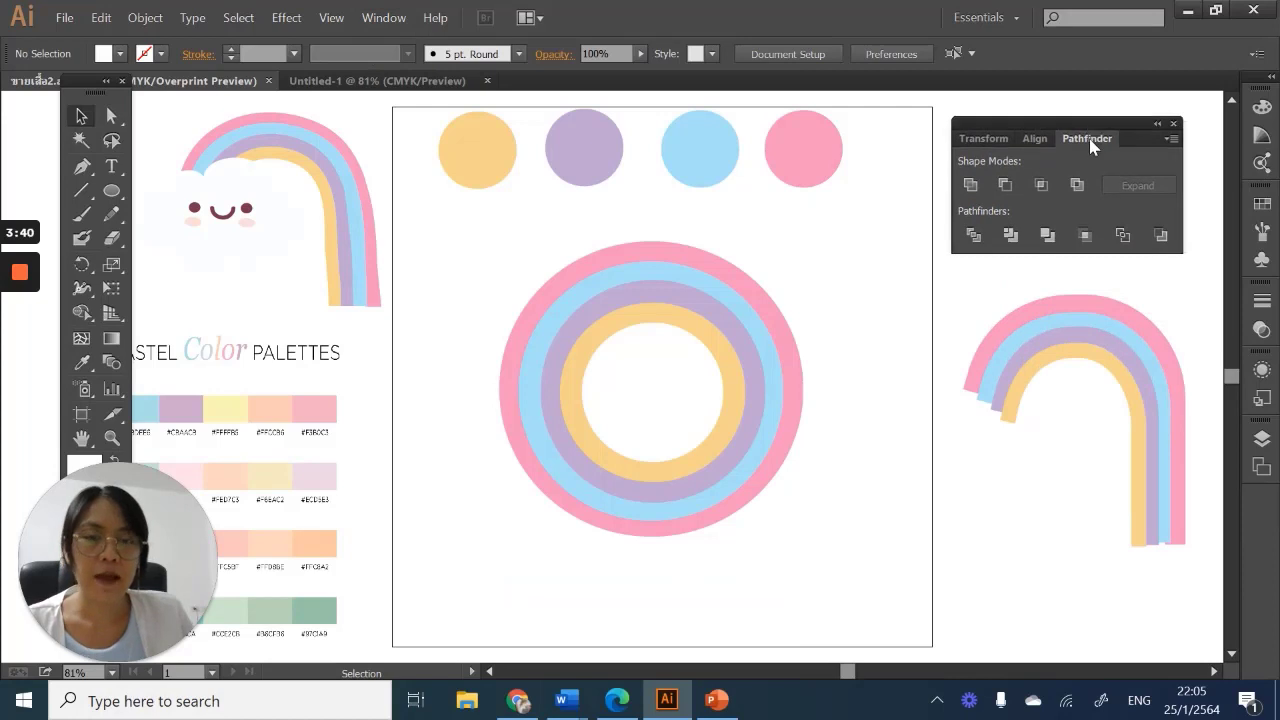
Draw a straight horizontal line across the middle of the rings, extending past both sides of the pink circle
drag(421, 299, 870, 545)
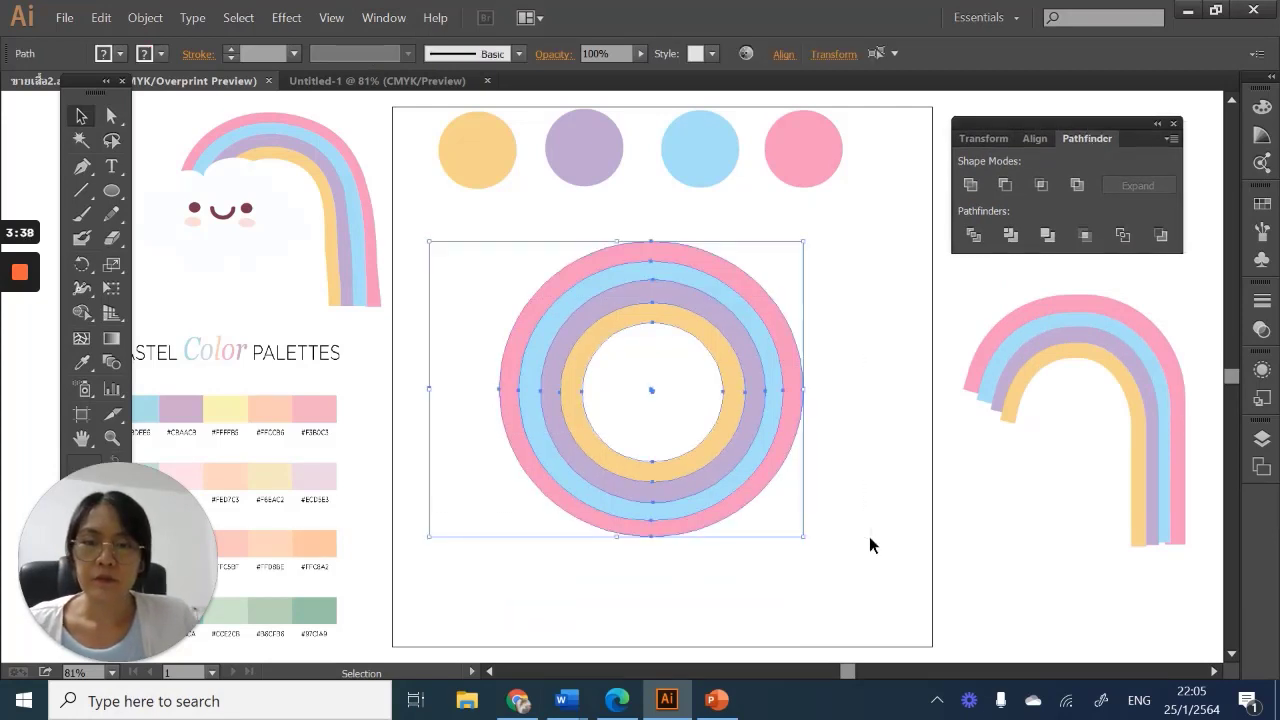
click(870, 545)
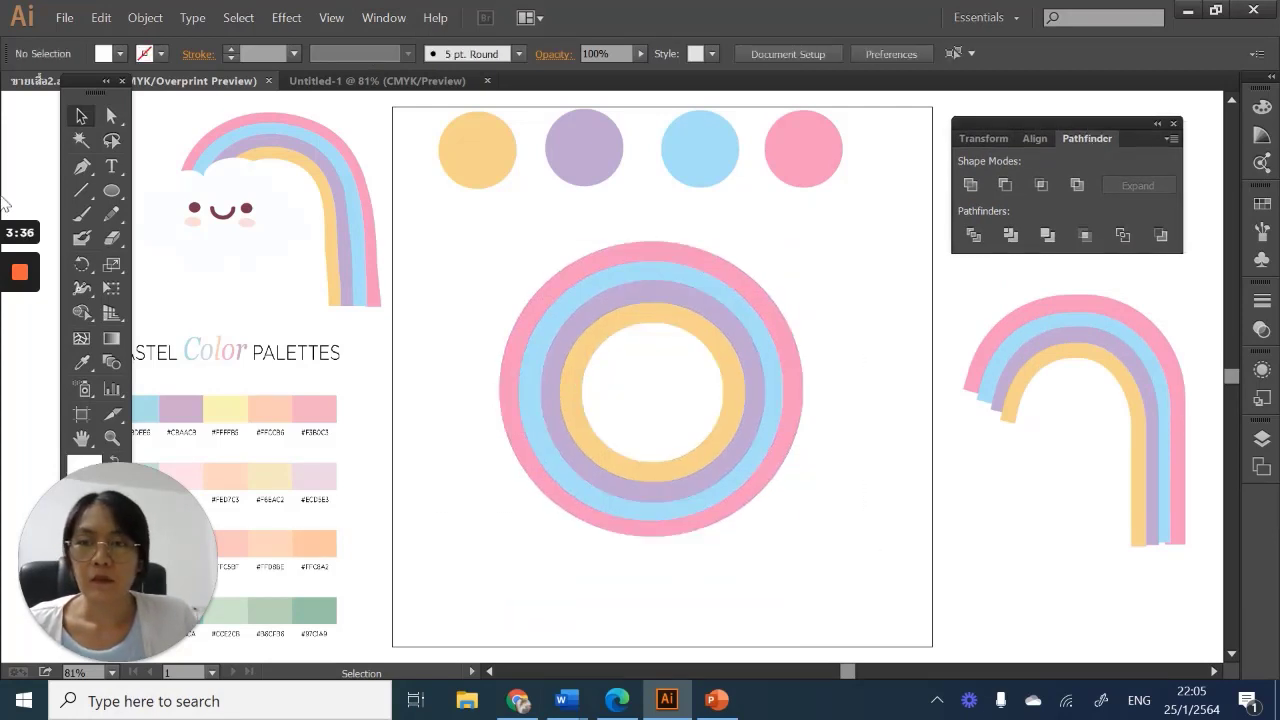
click(82, 190)
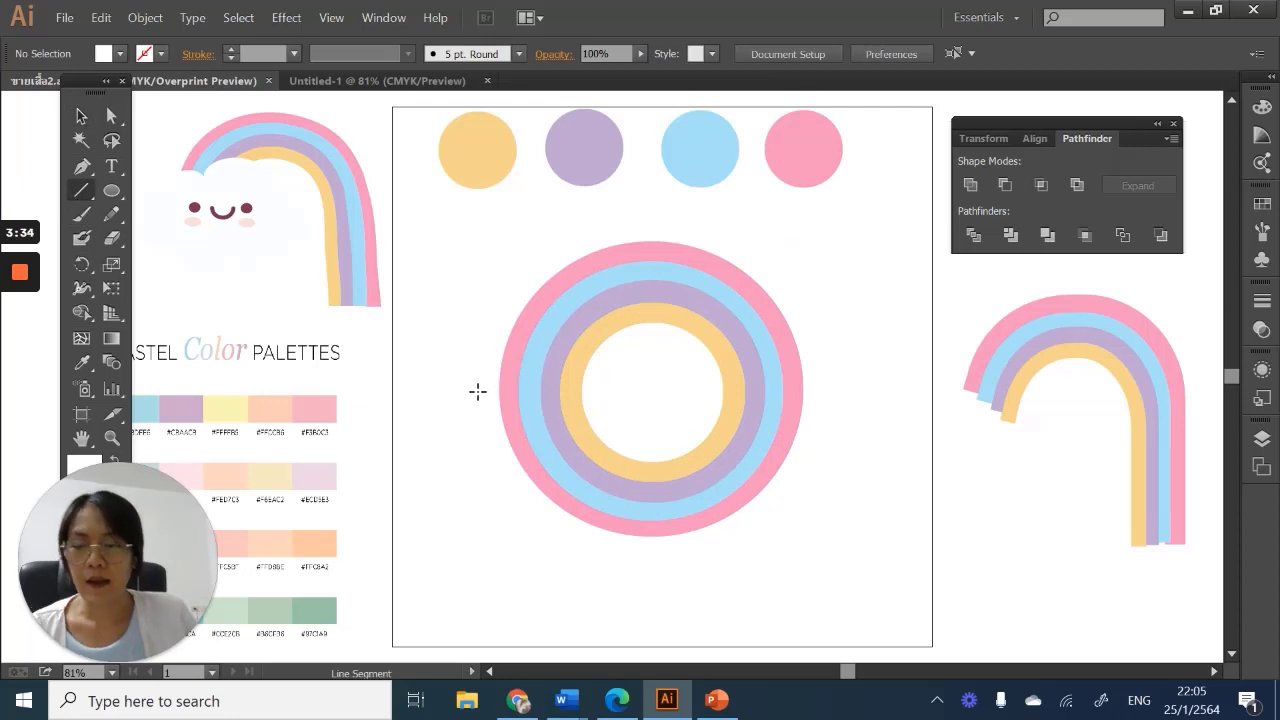
drag(455, 381, 843, 382)
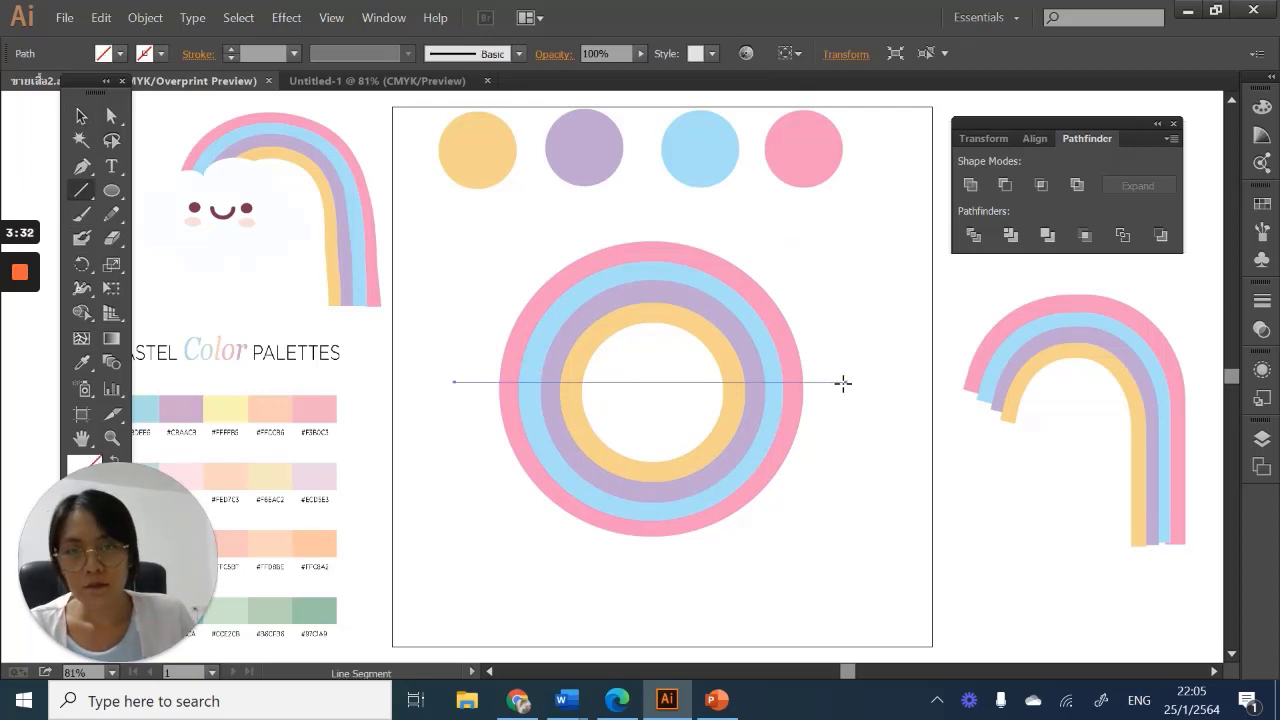
Select the horizontal line together with all the stacked circles and split them with the Pathfinder Divide operation
click(82, 116)
click(502, 281)
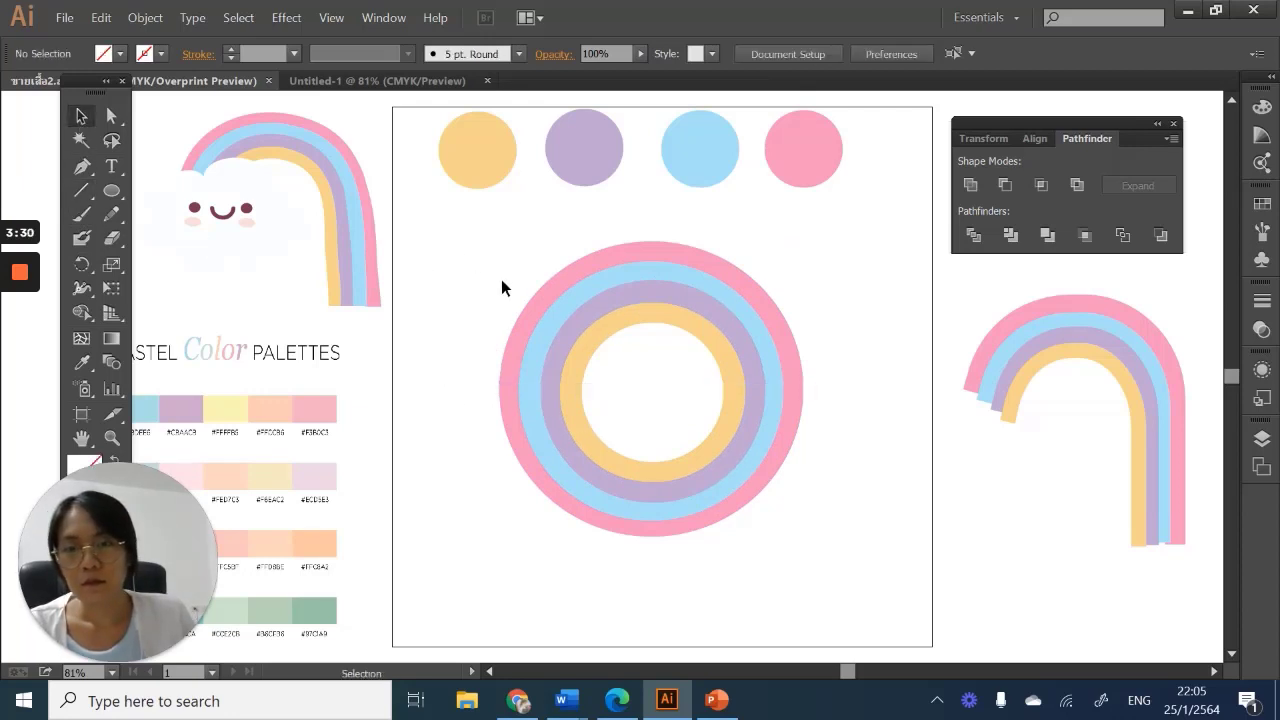
drag(502, 282, 858, 536)
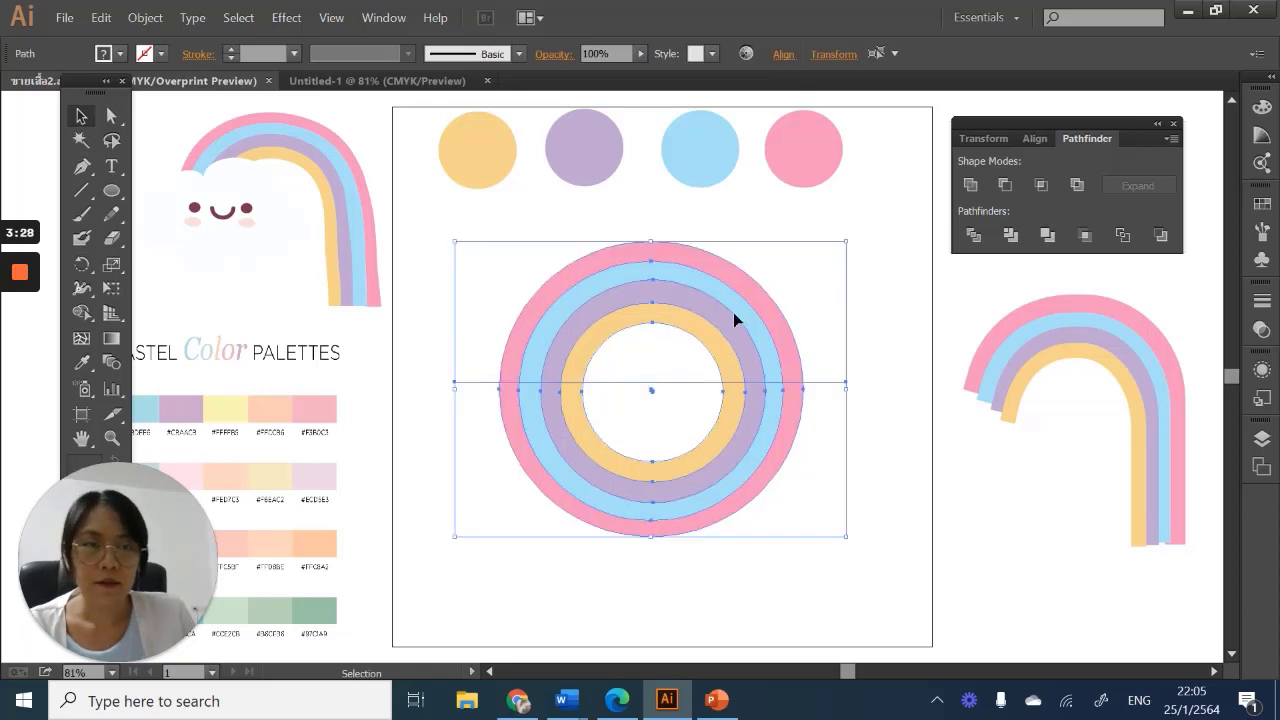
drag(434, 216, 831, 579)
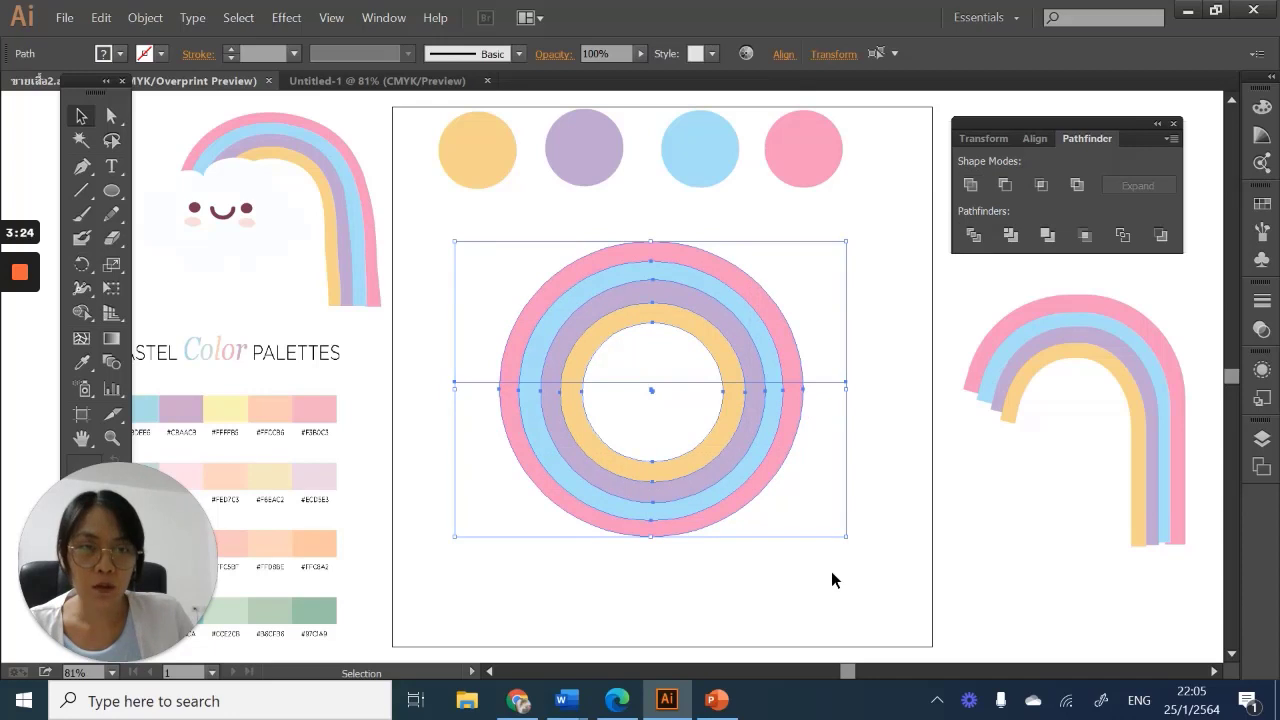
click(975, 238)
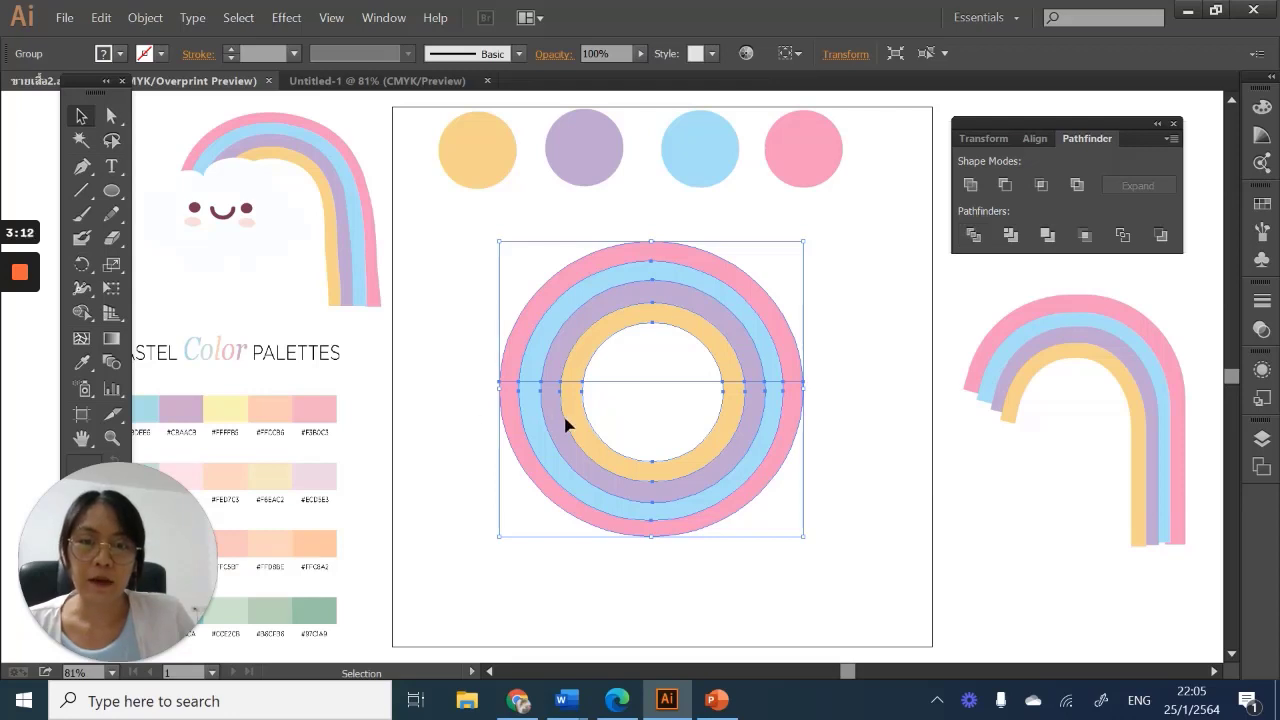
Try to select only the lower half of the divided rings
click(430, 398)
click(524, 399)
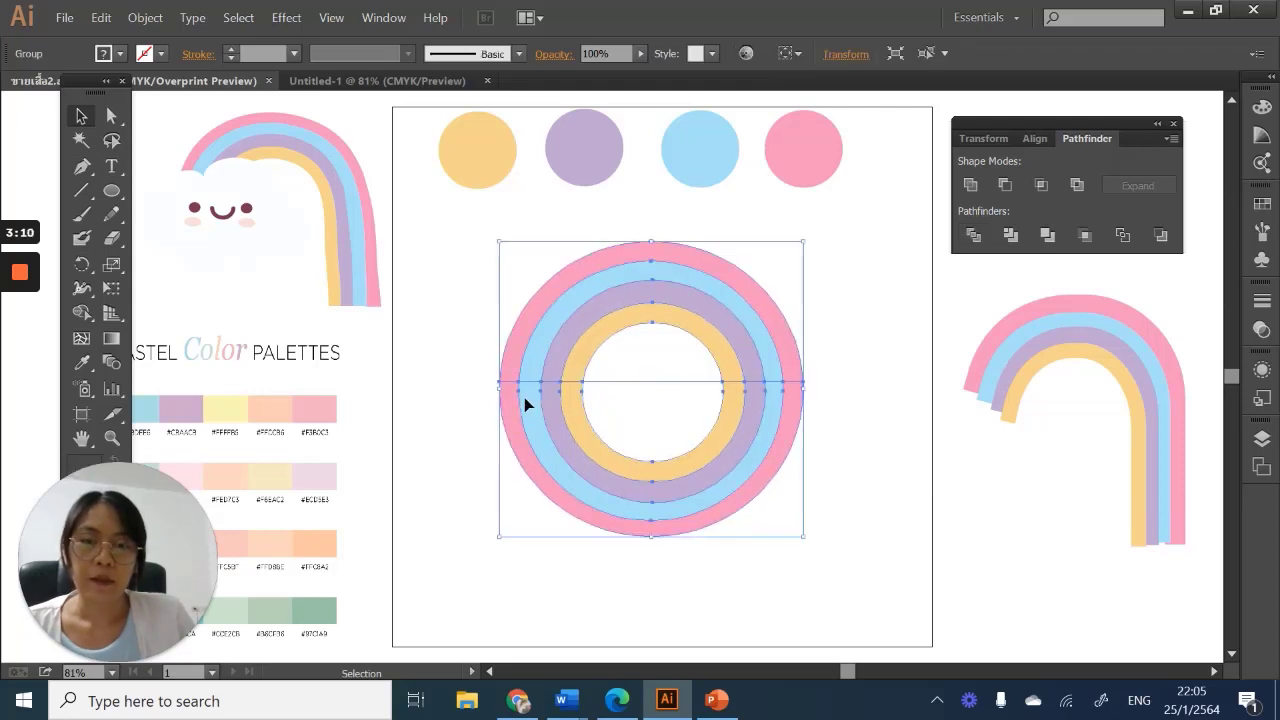
click(463, 408)
drag(478, 402, 780, 482)
double_click(845, 549)
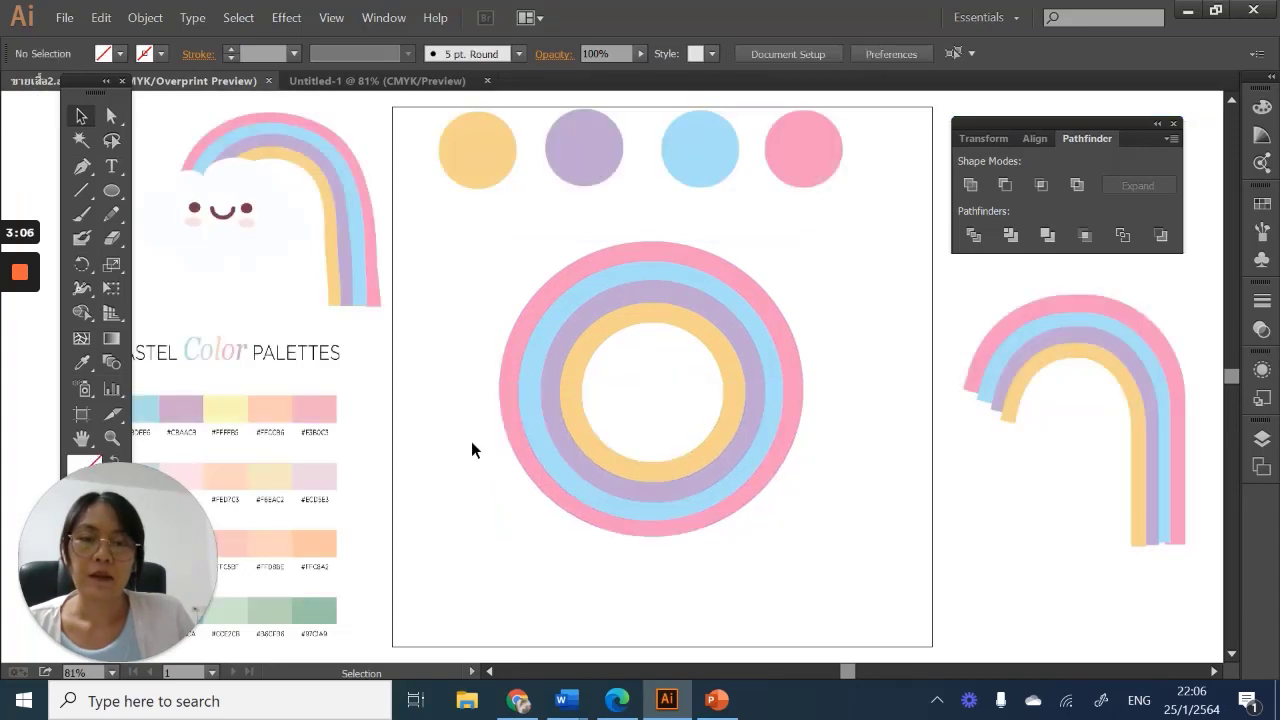
Nudge the divided rings slightly up and to the left, and ungroup them into separate pieces
click(546, 417)
mouse_move(692, 314)
mouse_down()
mouse_move(617, 274)
mouse_move(691, 303)
mouse_move(662, 314)
mouse_move(683, 312)
mouse_up()
right_click(550, 296)
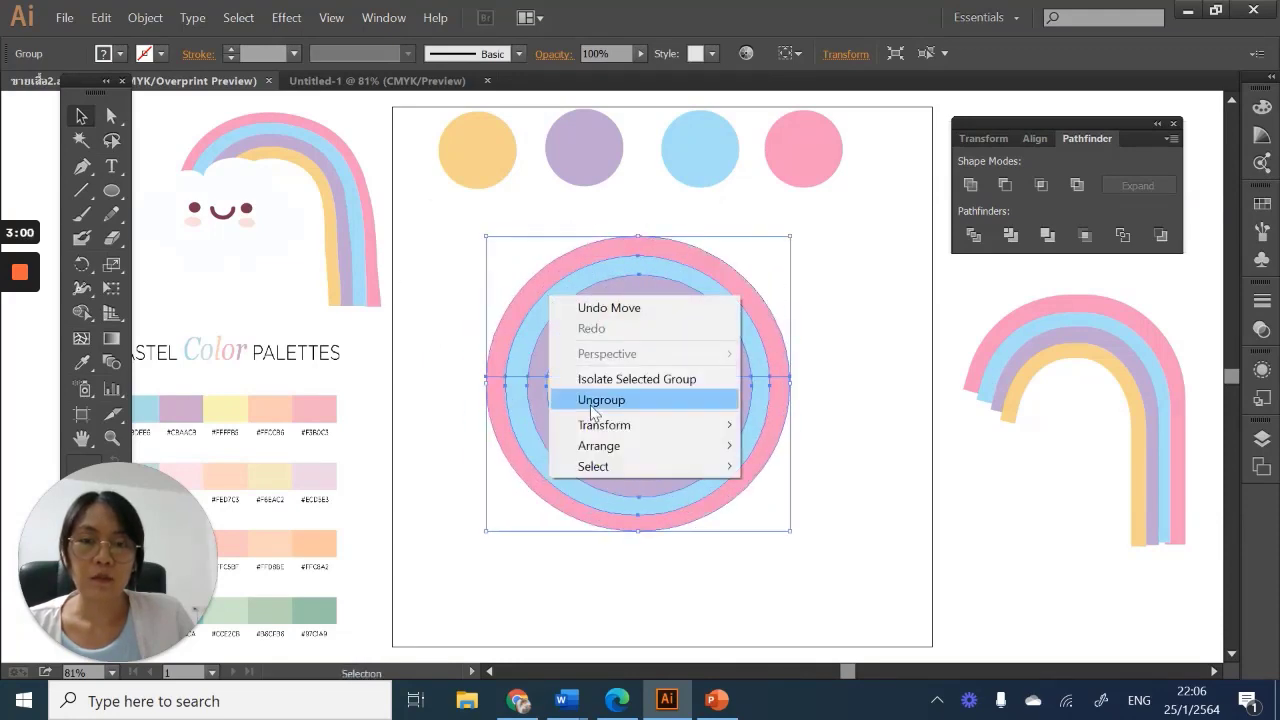
click(590, 398)
click(459, 404)
click(553, 325)
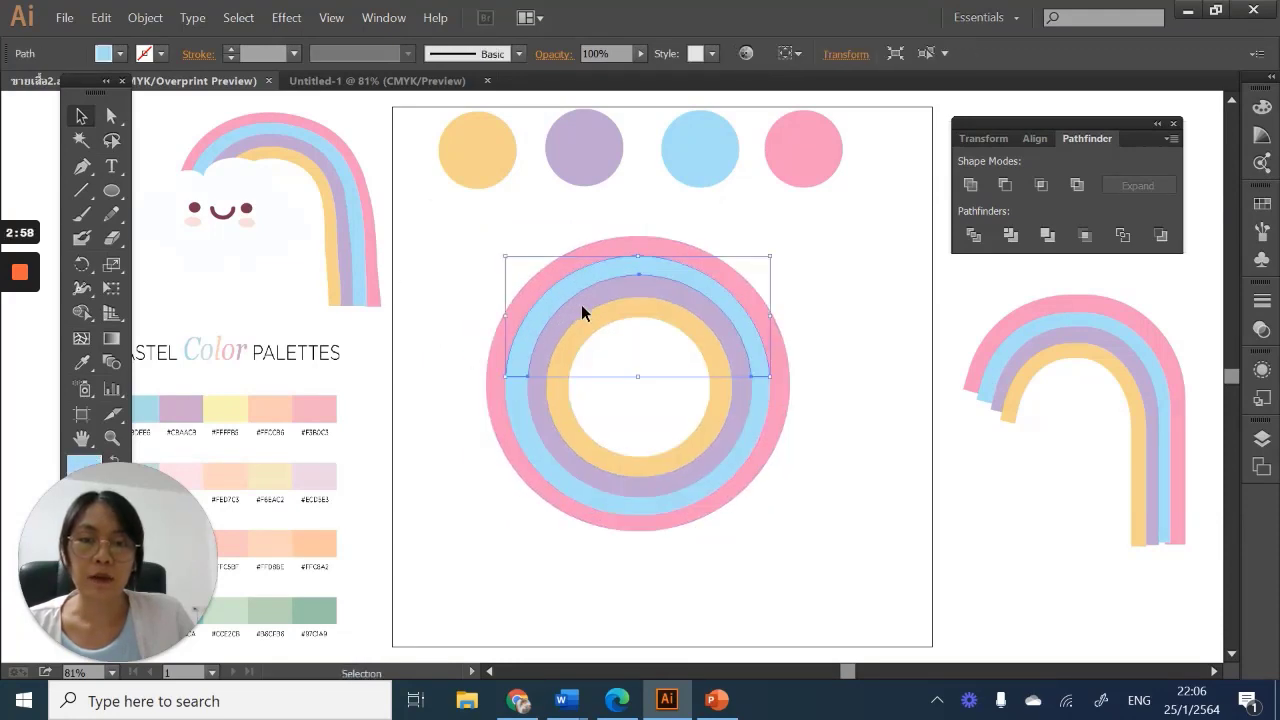
click(443, 436)
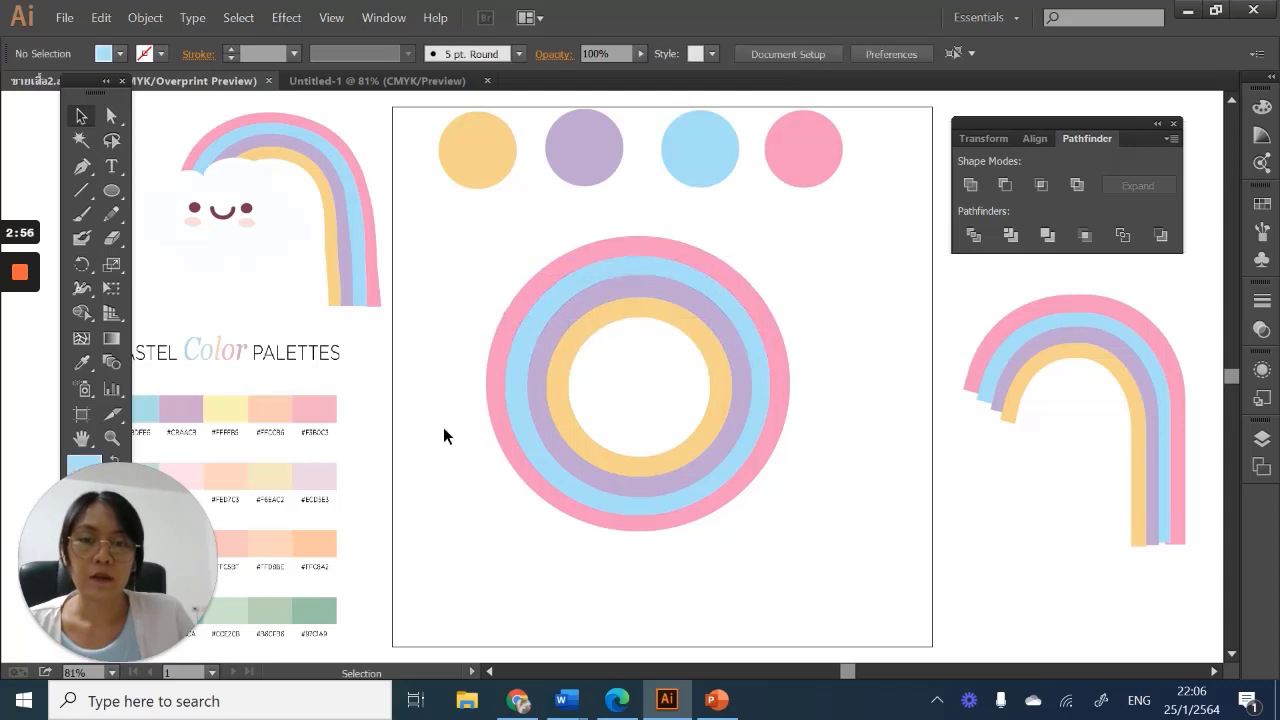
Select all the ring pieces below the dividing line and delete them, leaving only the upper arch
drag(443, 430, 803, 511)
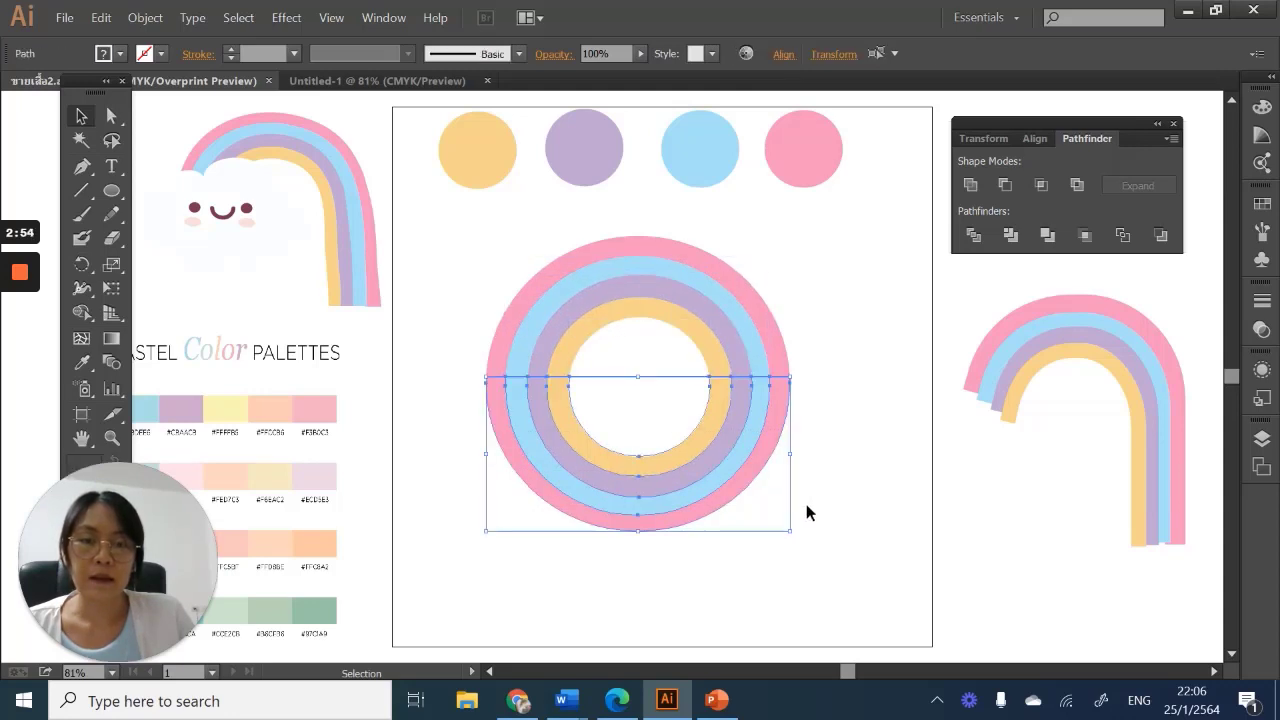
drag(870, 540, 445, 422)
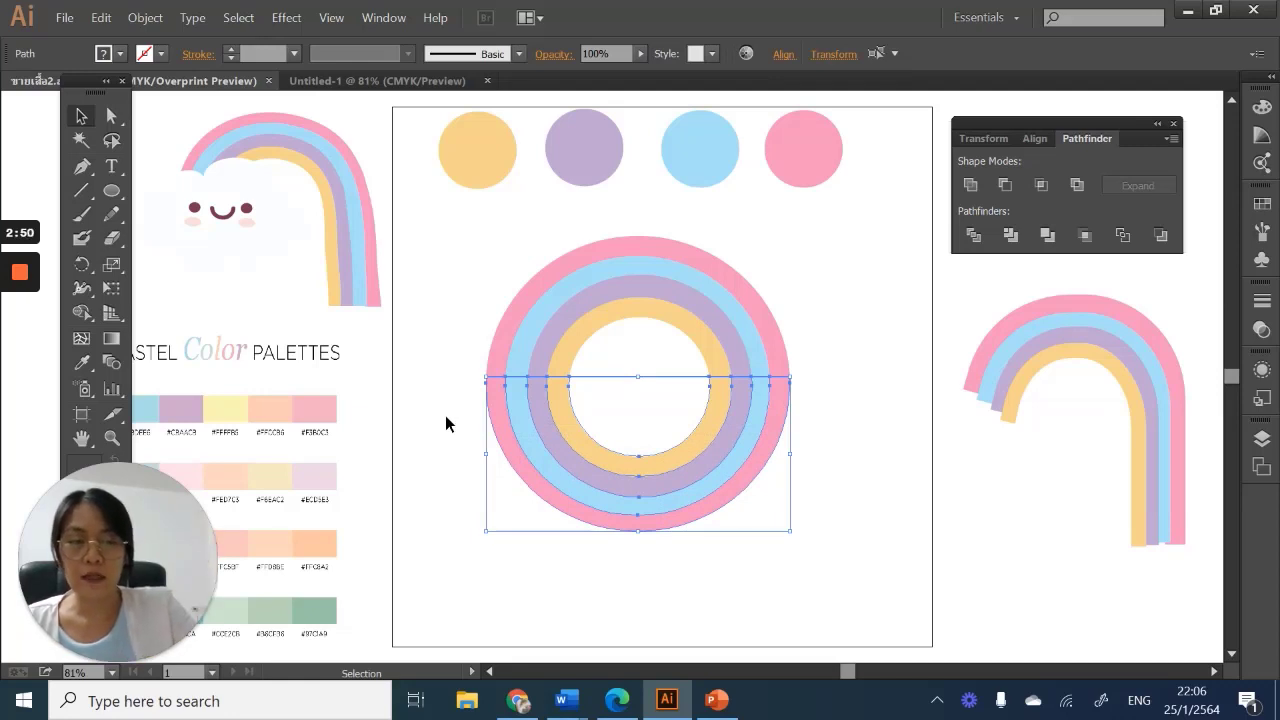
key(Delete)
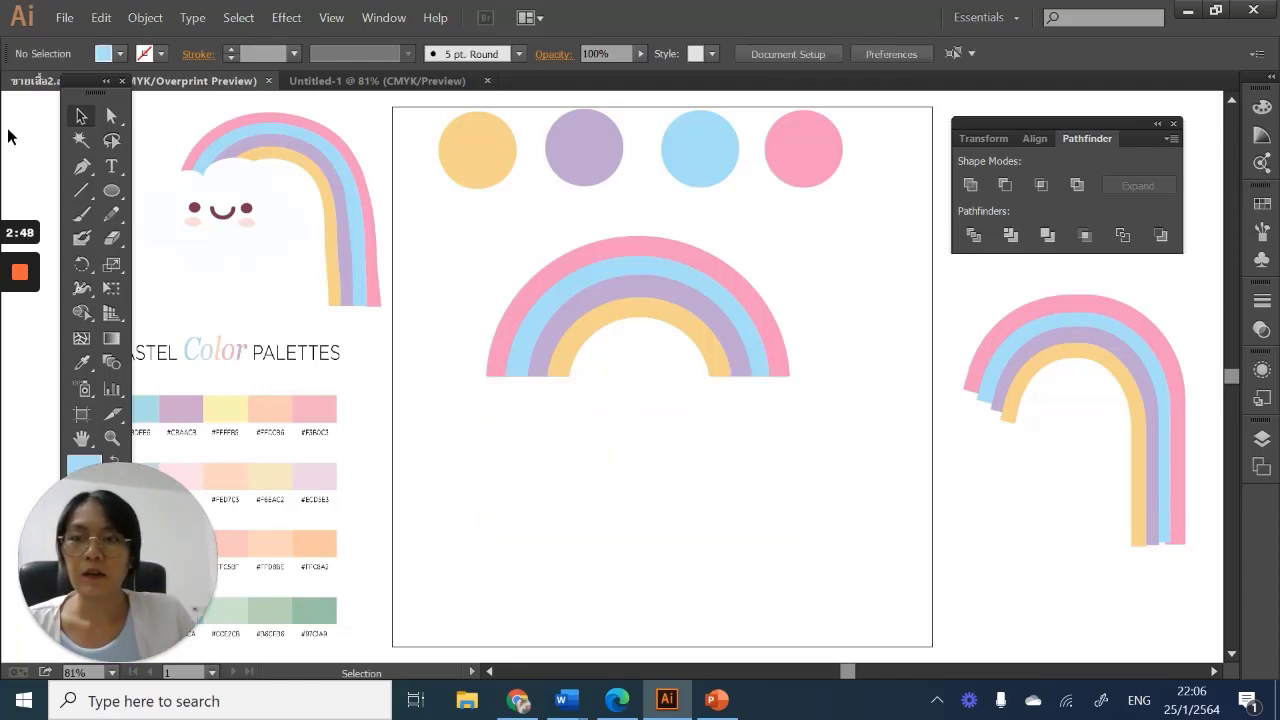
Select the whole half-ring arch and move it slightly up the artboard toward the colour circles
click(82, 116)
drag(525, 223, 729, 349)
mouse_move(716, 306)
mouse_down()
mouse_move(768, 437)
mouse_move(706, 288)
mouse_up()
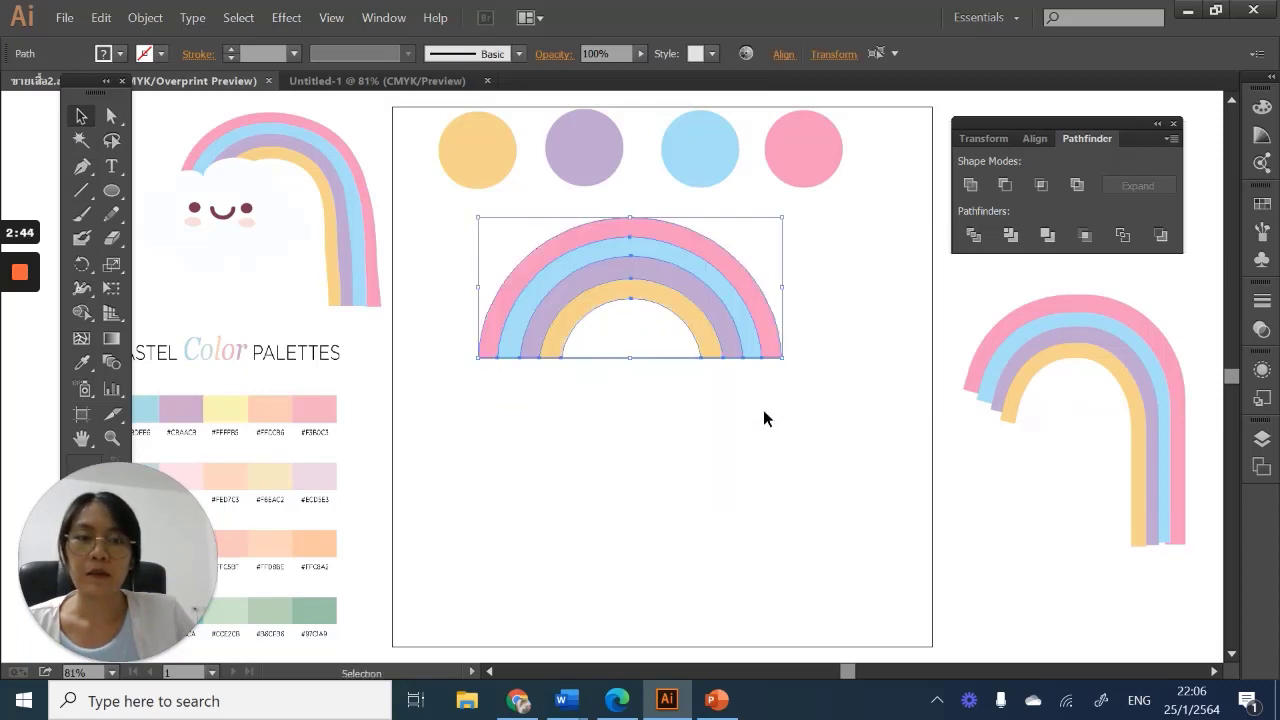
click(763, 409)
Draw a tall, narrow yellow rectangle as a leg hanging from the right end of the arch's yellow band, matching its width
click(713, 333)
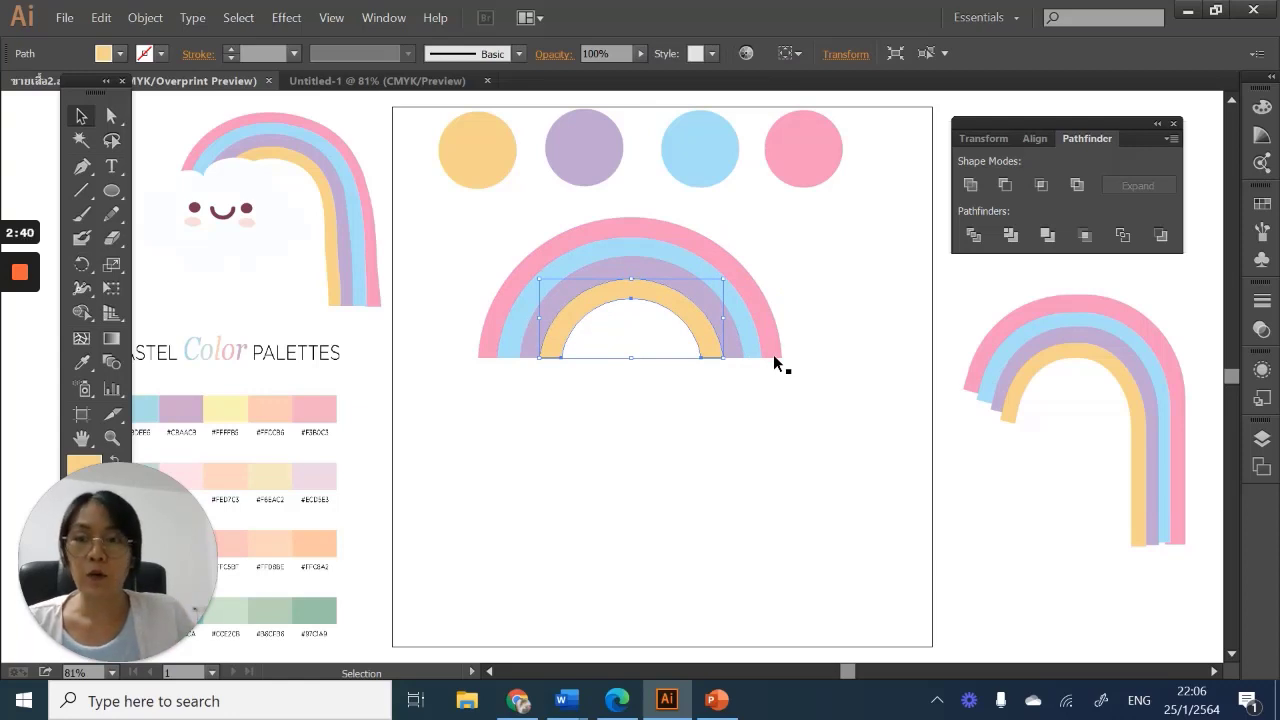
drag(120, 187, 195, 189)
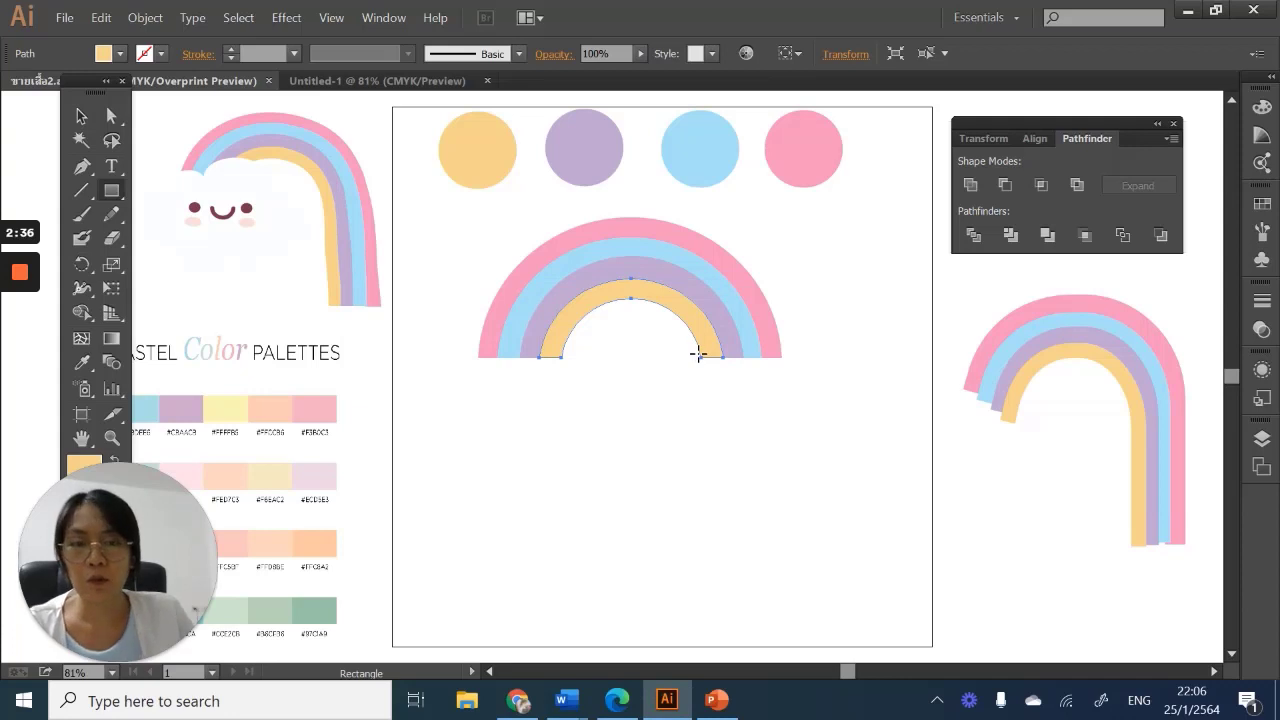
drag(698, 353, 722, 532)
click(81, 116)
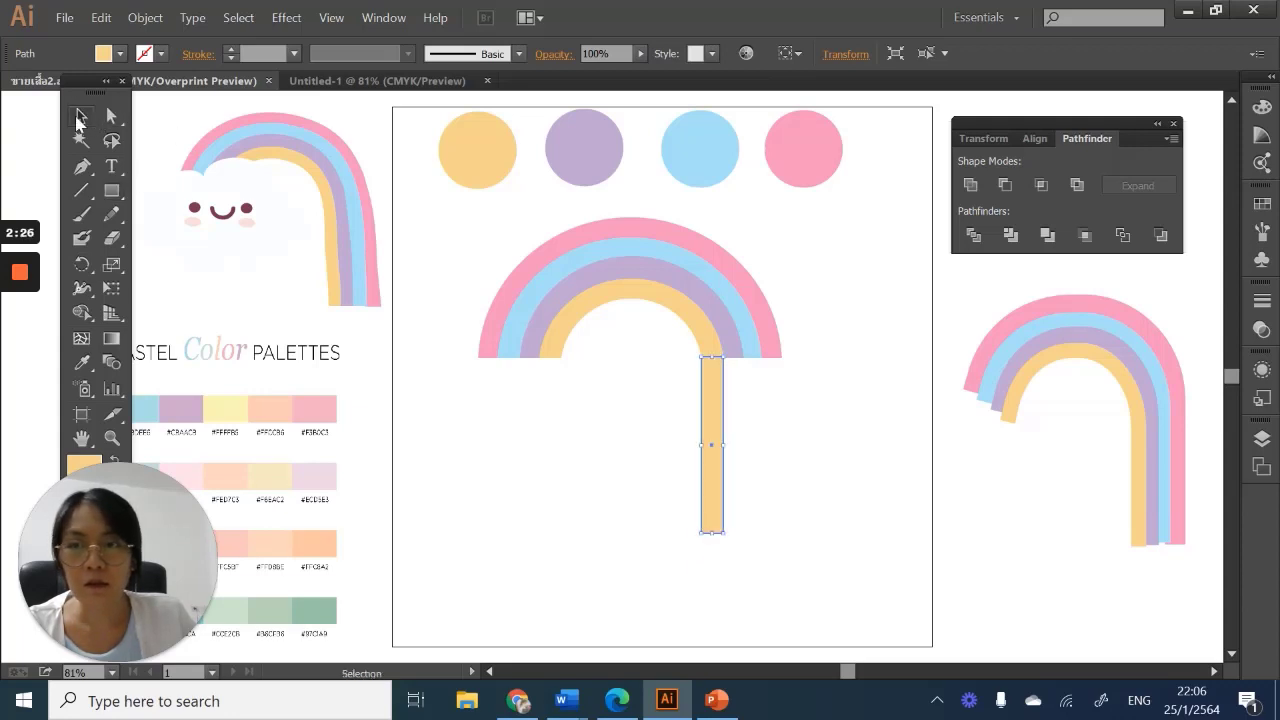
click(774, 490)
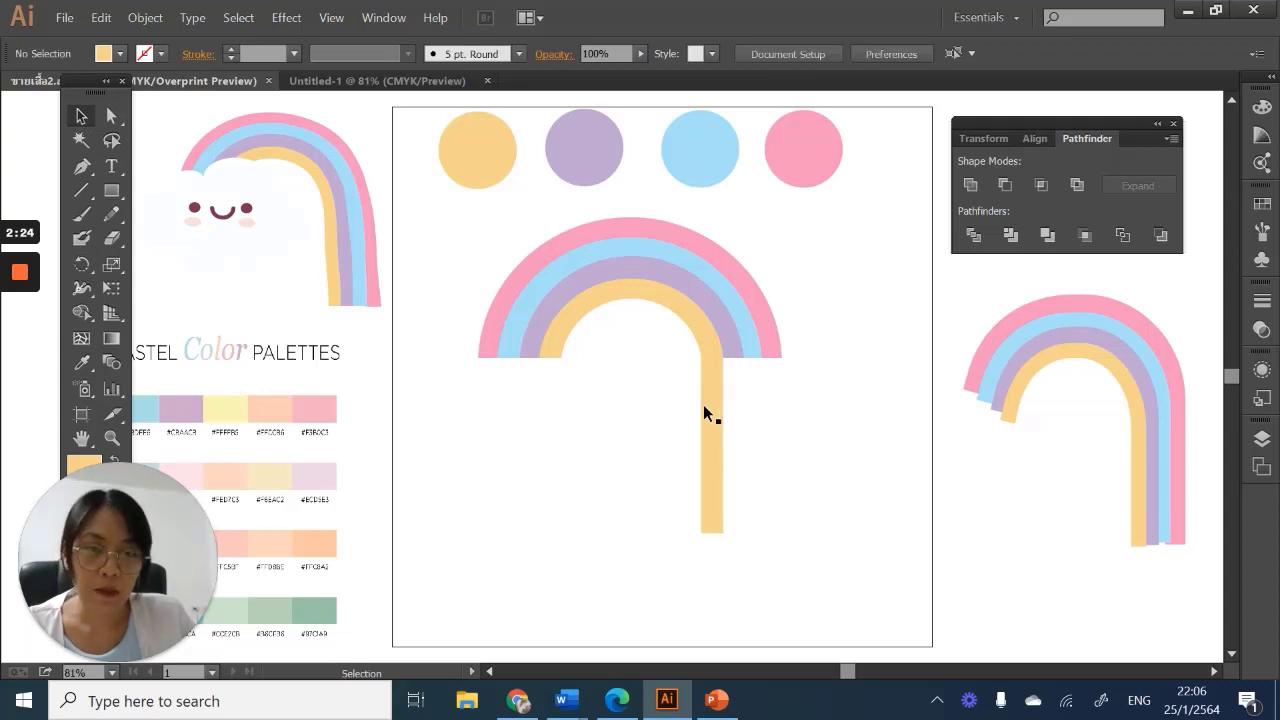
Duplicate the yellow leg beneath the right end of the purple band and recolour the copy with that band's purple
drag(706, 438, 741, 476)
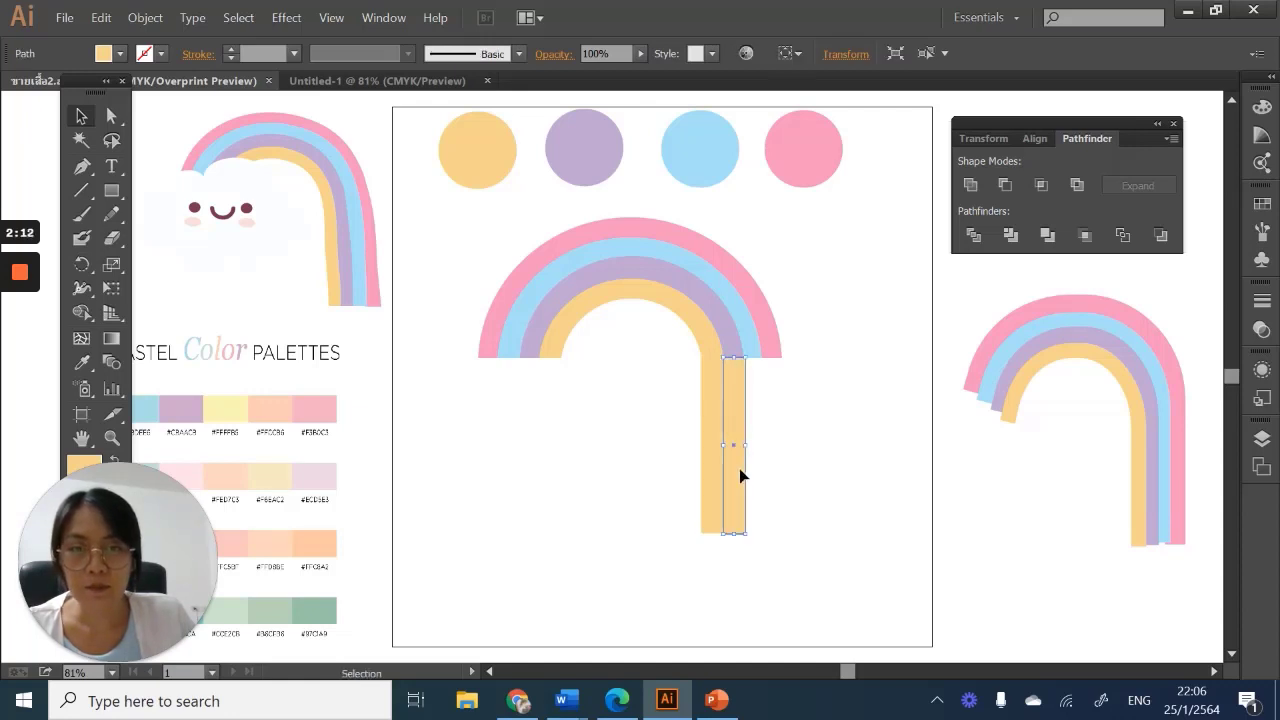
click(82, 363)
click(681, 266)
click(82, 116)
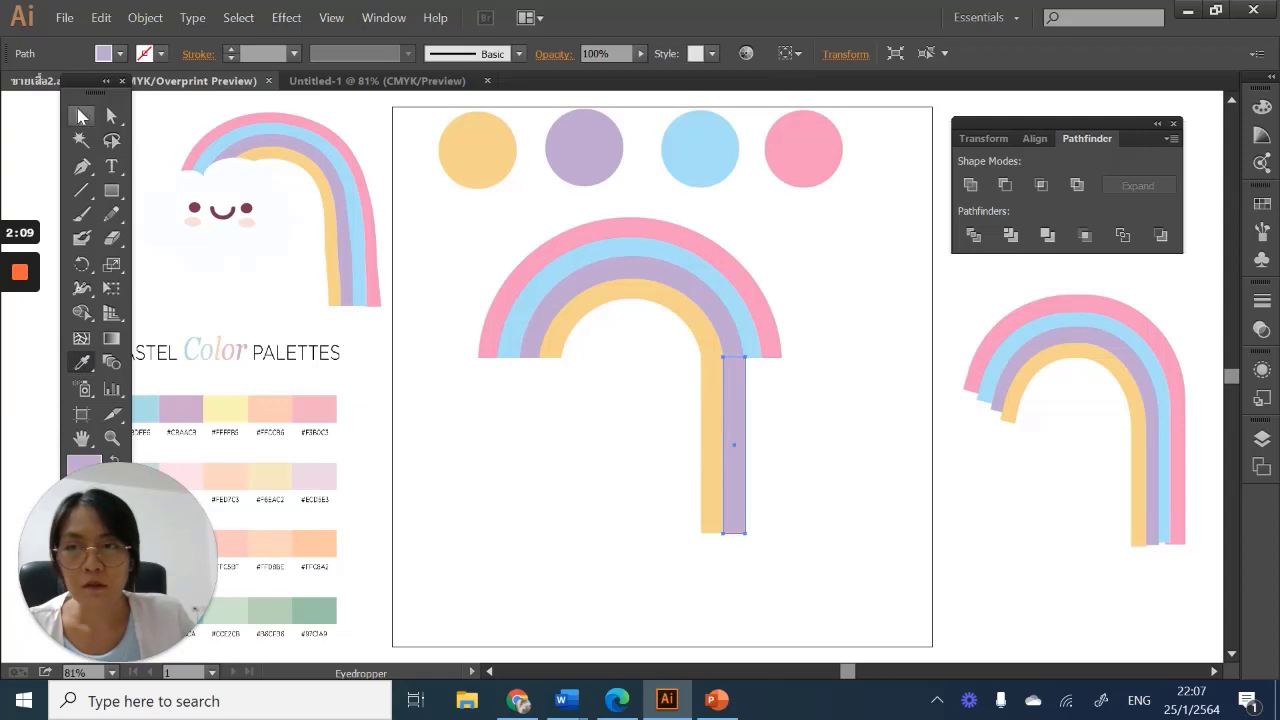
Narrow the purple leg so its outer edge lines up with the purple band above
click(747, 420)
click(744, 424)
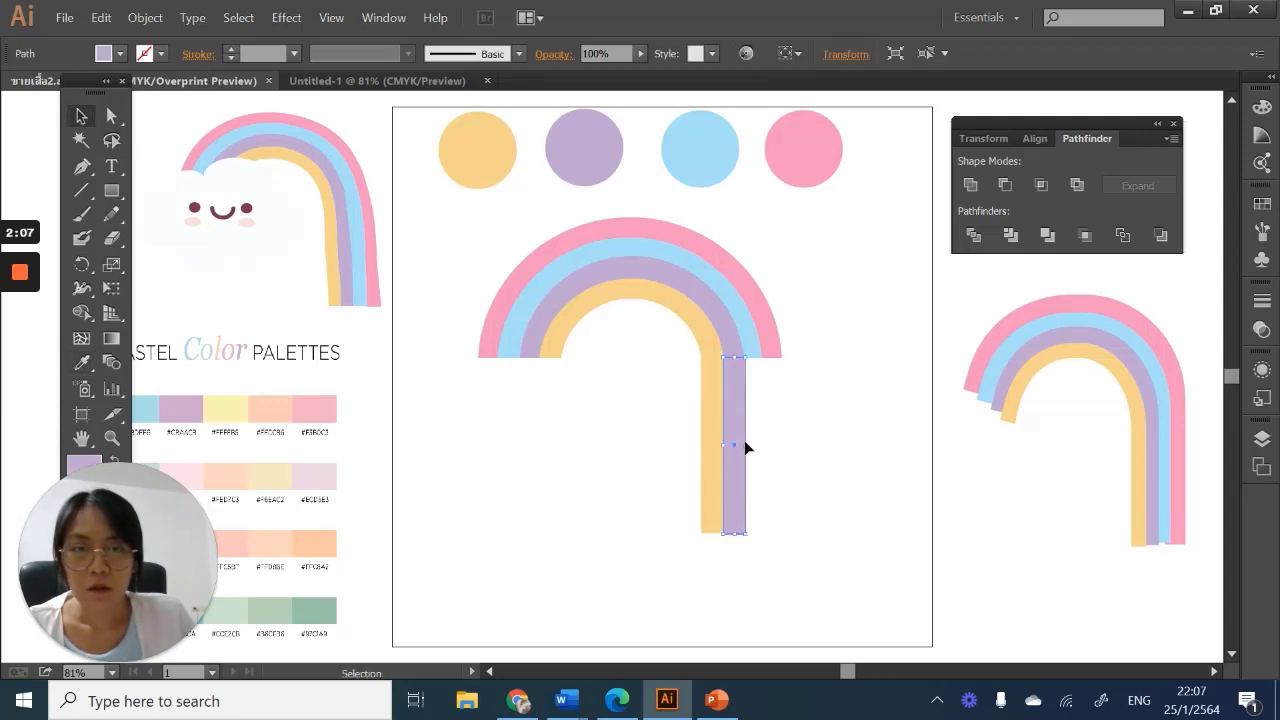
drag(743, 445, 740, 448)
click(767, 452)
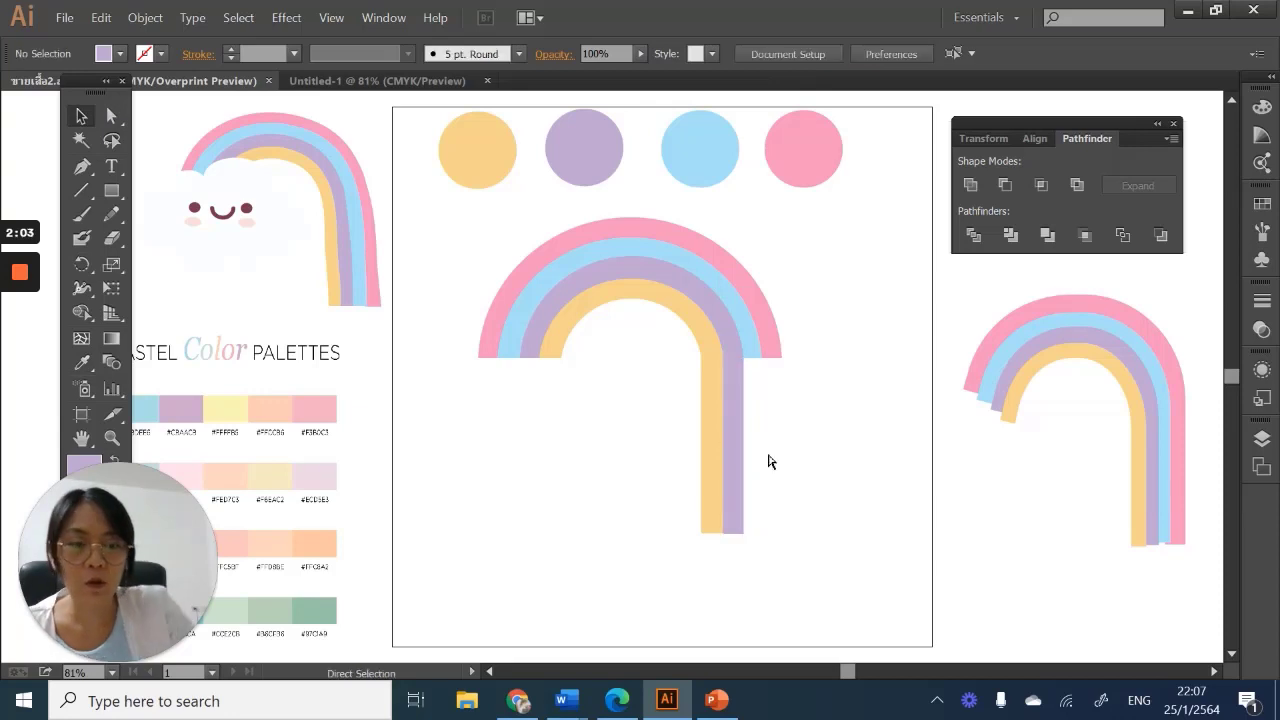
Duplicate the purple leg beneath the blue band, recolour the copy with the band's blue and trim its width to match
key(ctrl+equal)
key(ctrl+equal)
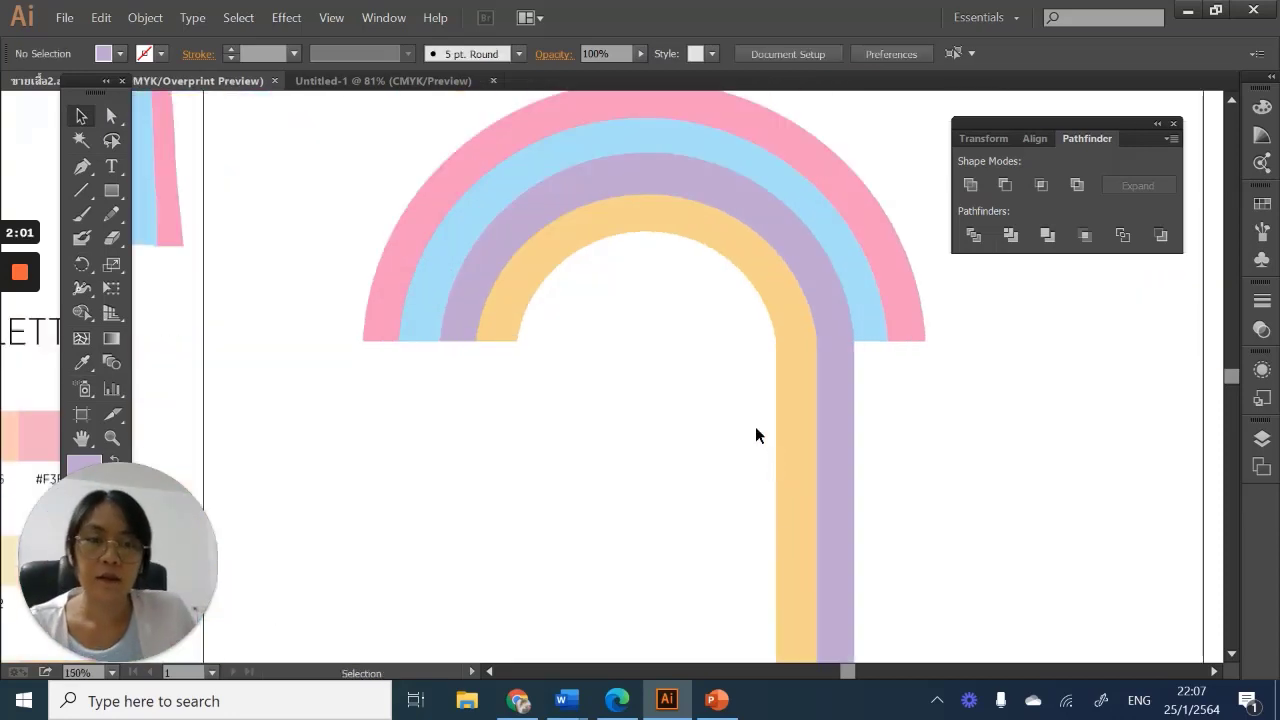
scroll(755, 435, down, 2)
click(845, 463)
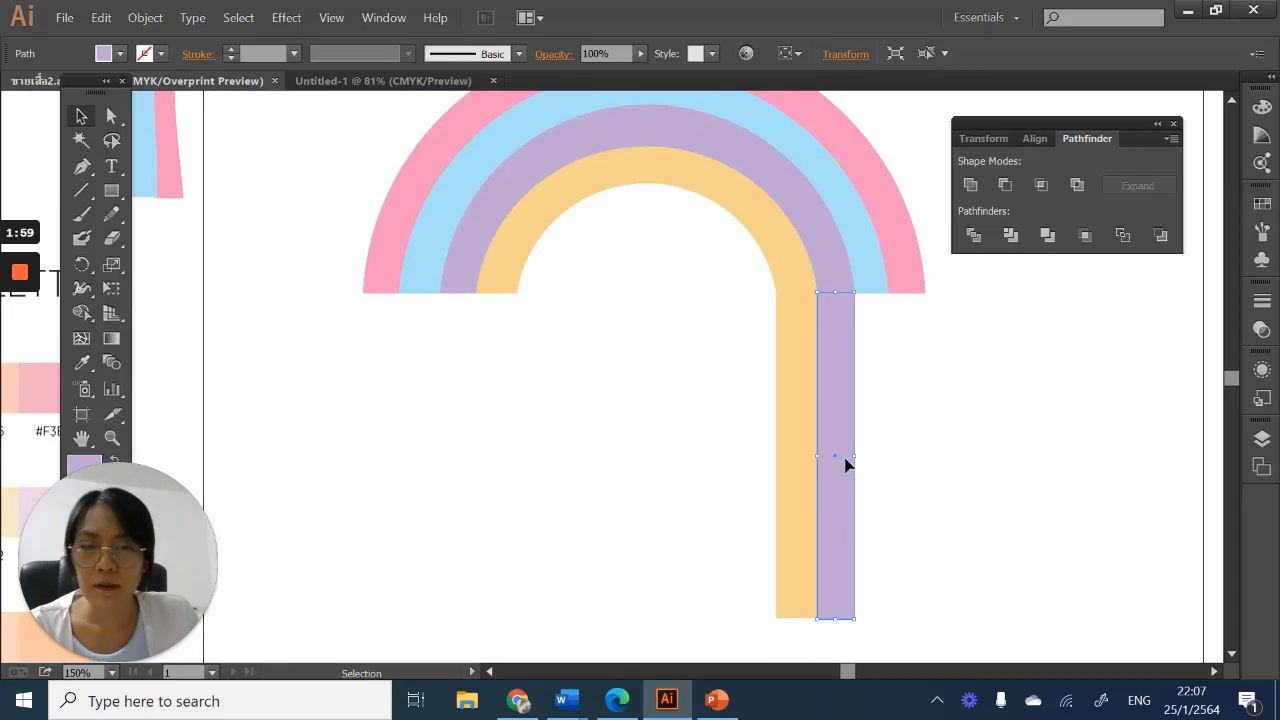
drag(845, 463, 884, 465)
click(82, 362)
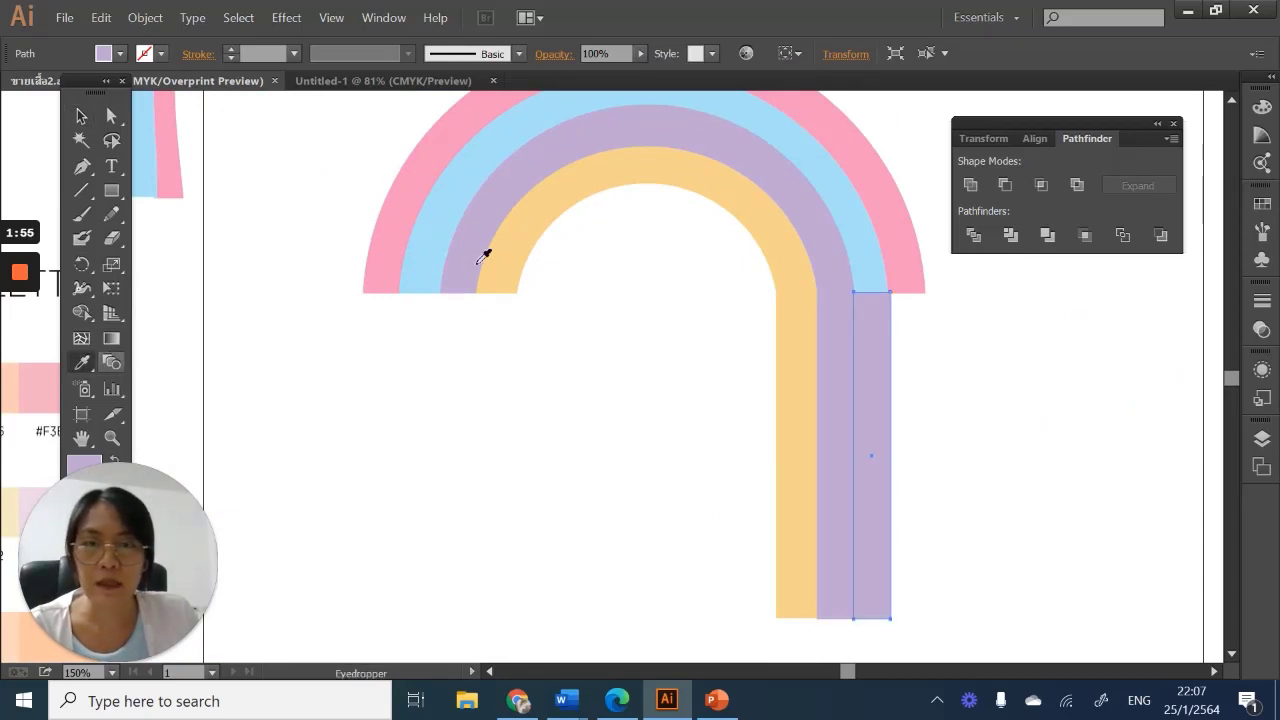
click(826, 172)
key(v)
click(892, 497)
click(878, 502)
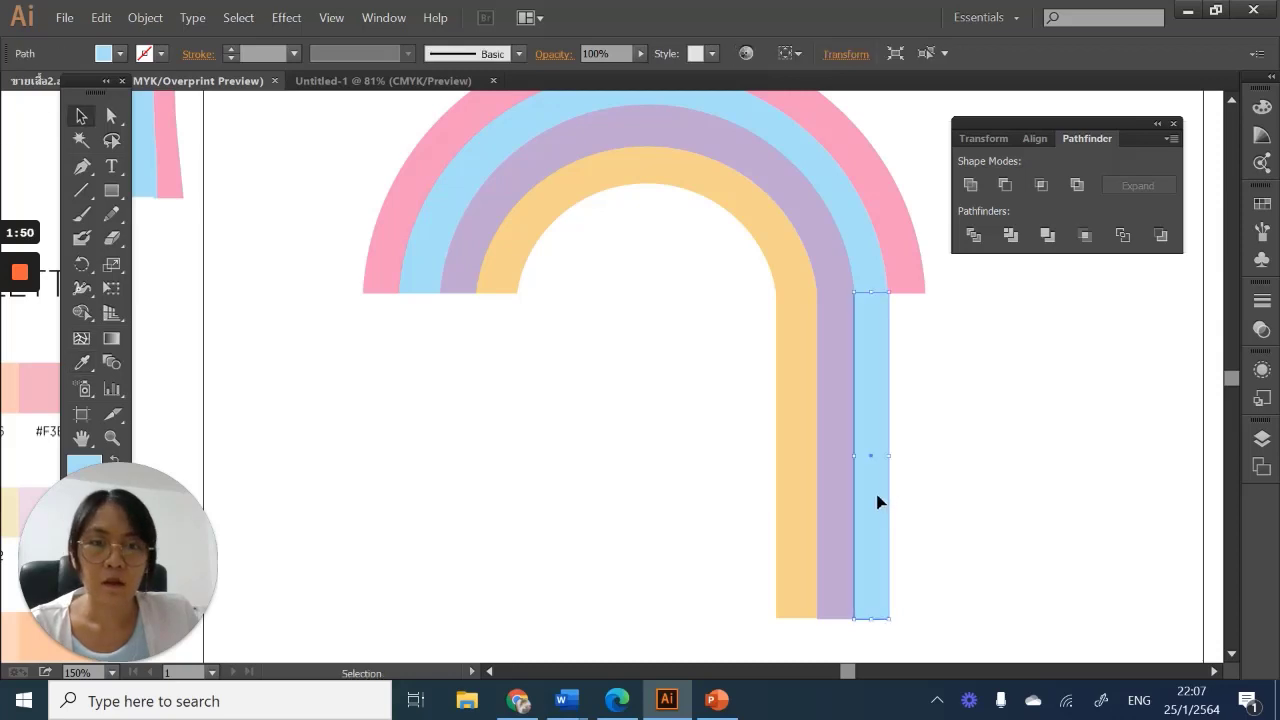
Duplicate the blue leg beneath the pink band, recolour the copy with the band's pink and widen it slightly to match
drag(878, 502, 912, 497)
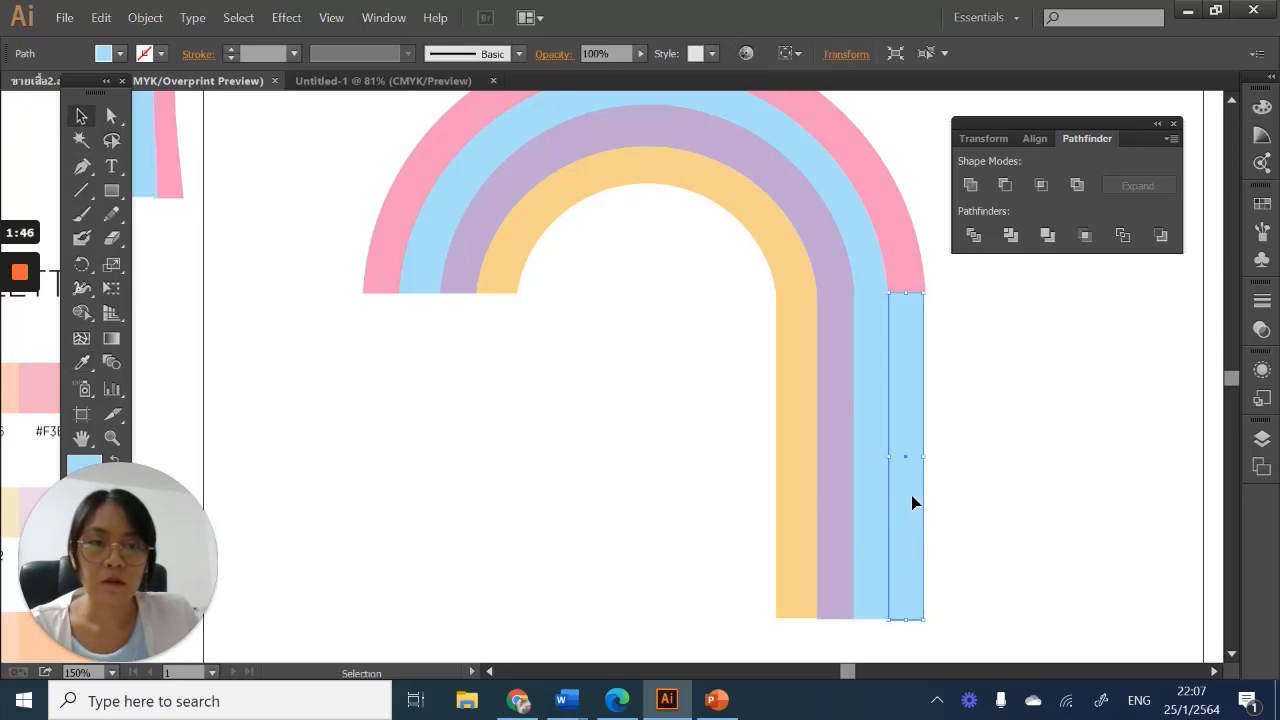
click(82, 362)
click(899, 284)
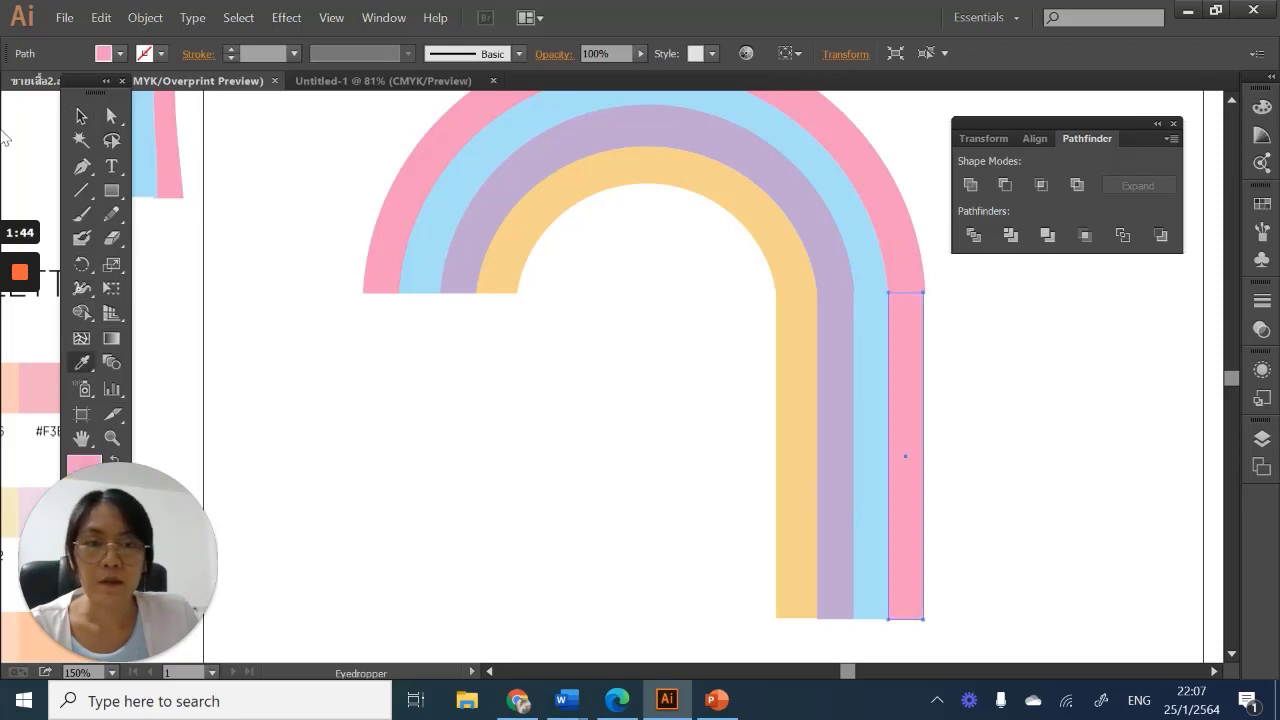
click(81, 116)
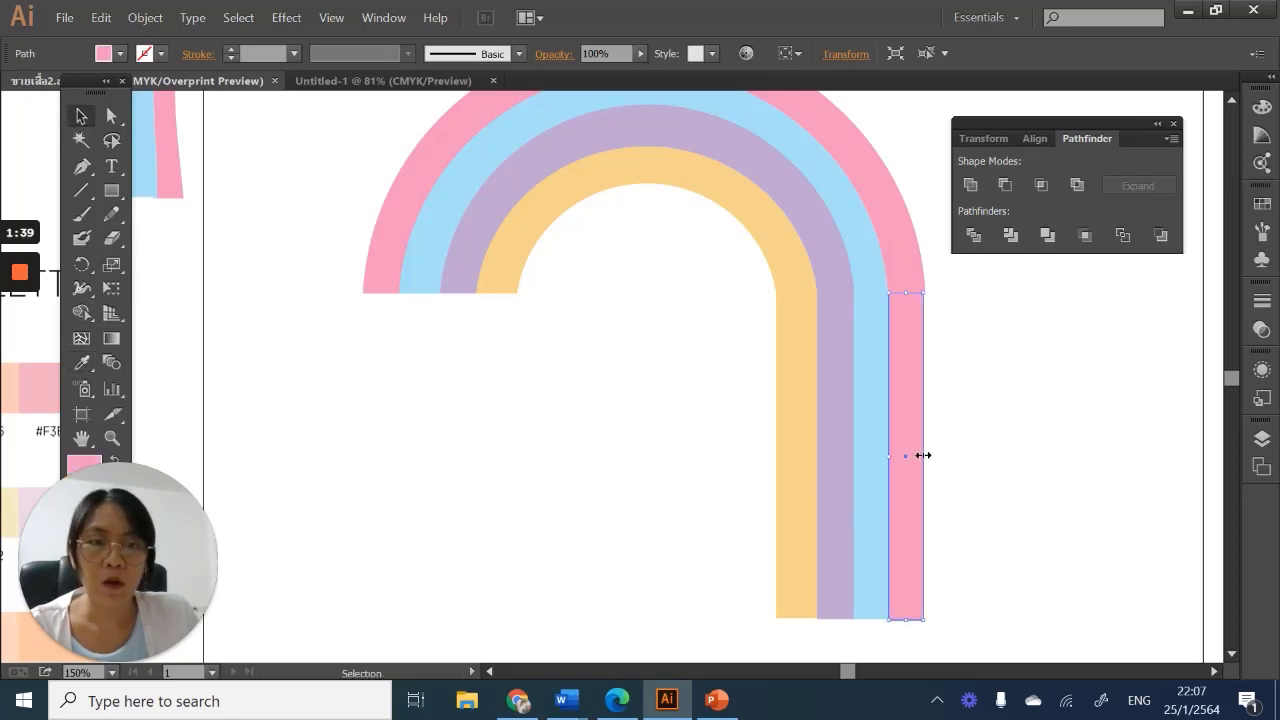
drag(923, 455, 926, 456)
click(990, 478)
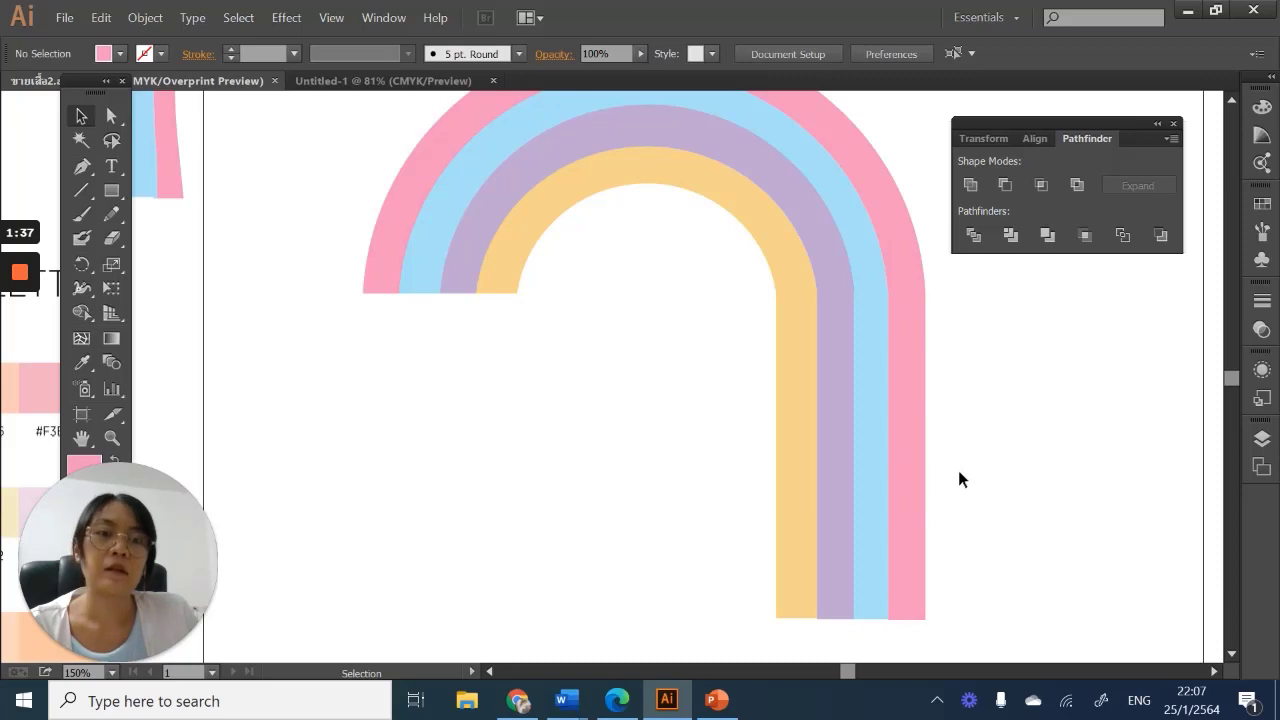
Remove the leftover white half-circle from inside the yellow band of the arch
scroll(958, 470, up, 3)
drag(980, 492, 800, 491)
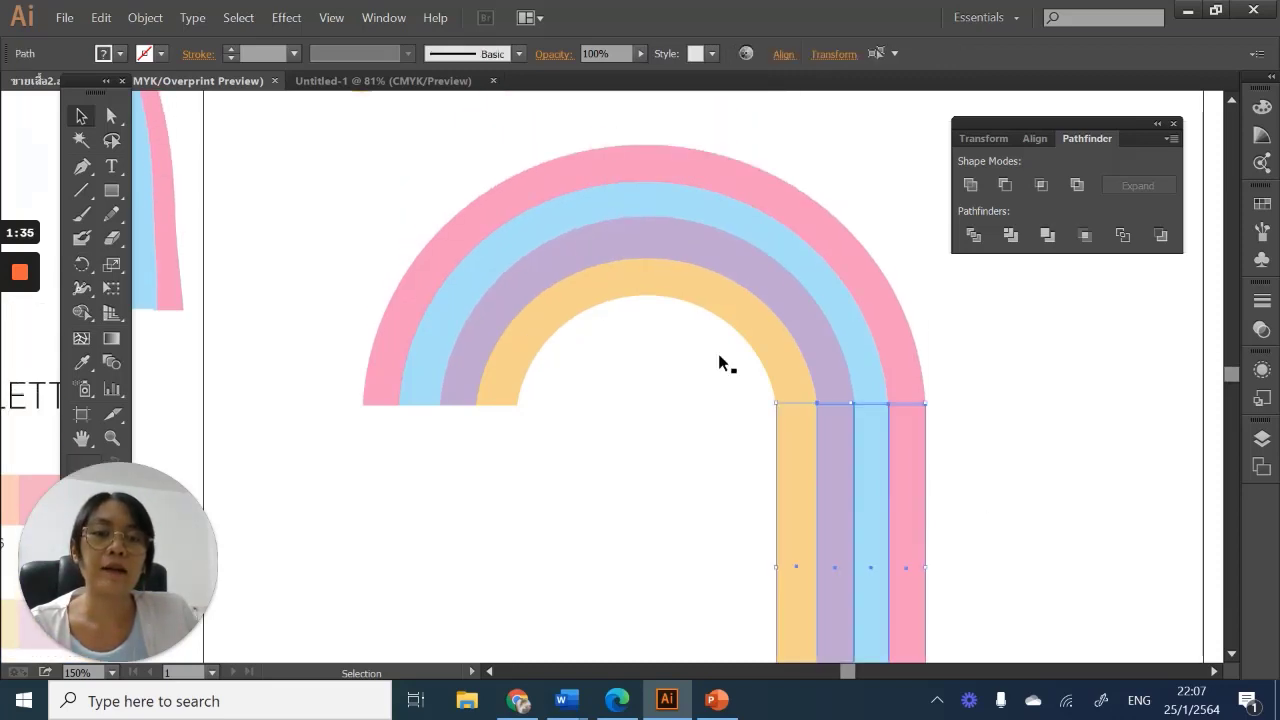
click(660, 346)
drag(660, 346, 929, 449)
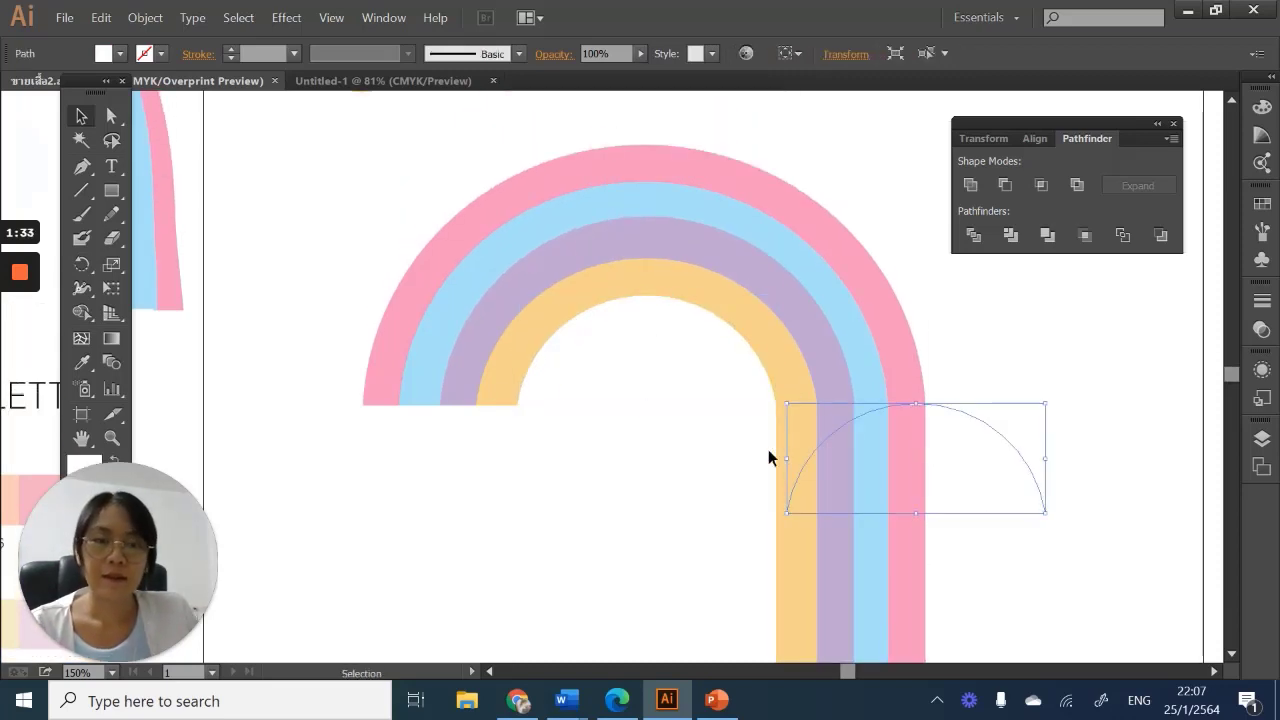
key(ctrl+z)
drag(660, 350, 657, 381)
click(456, 162)
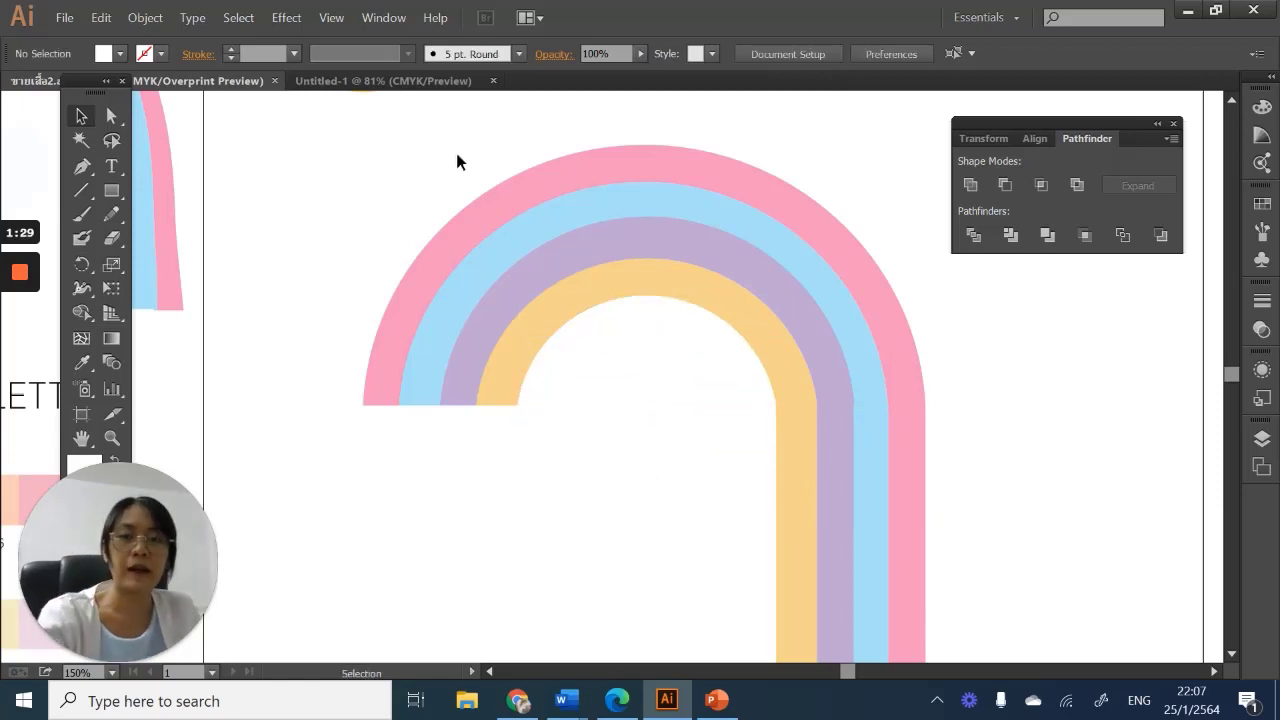
Select the arch bands with the legs beneath them, group the selection and deselect it
drag(457, 158, 843, 462)
scroll(805, 408, down, 2)
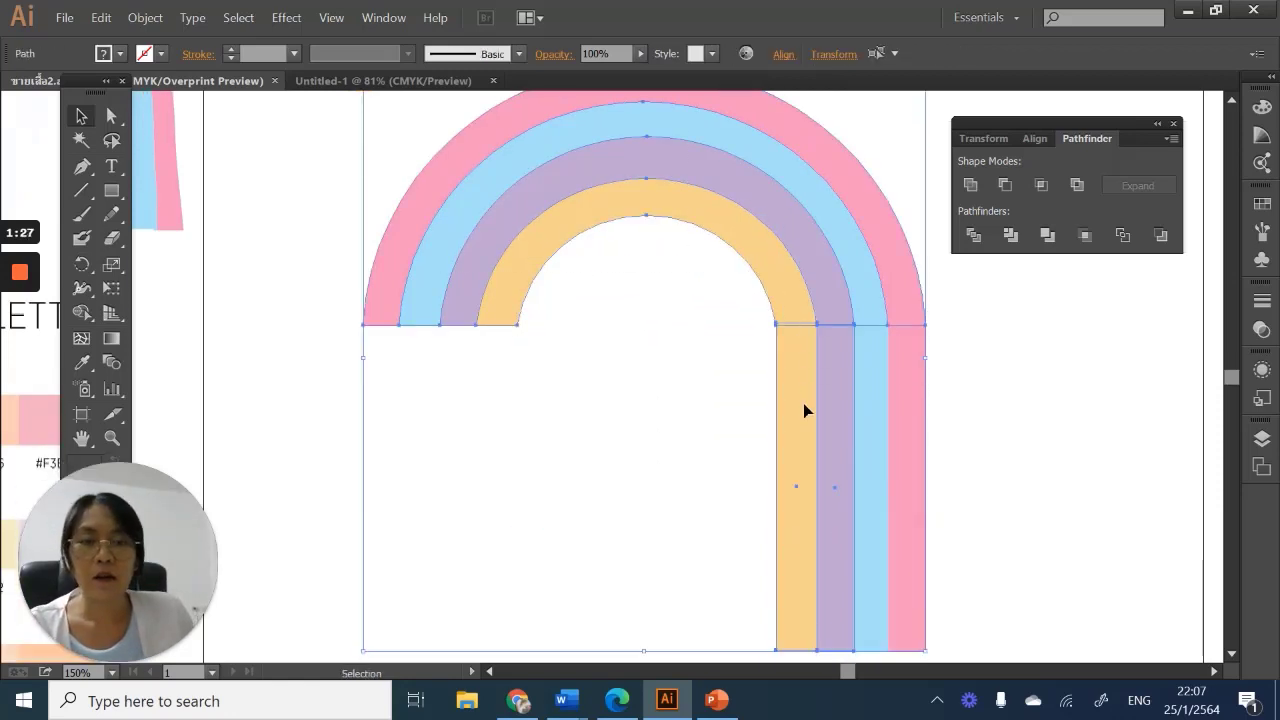
key(ctrl+minus)
key(ctrl+minus)
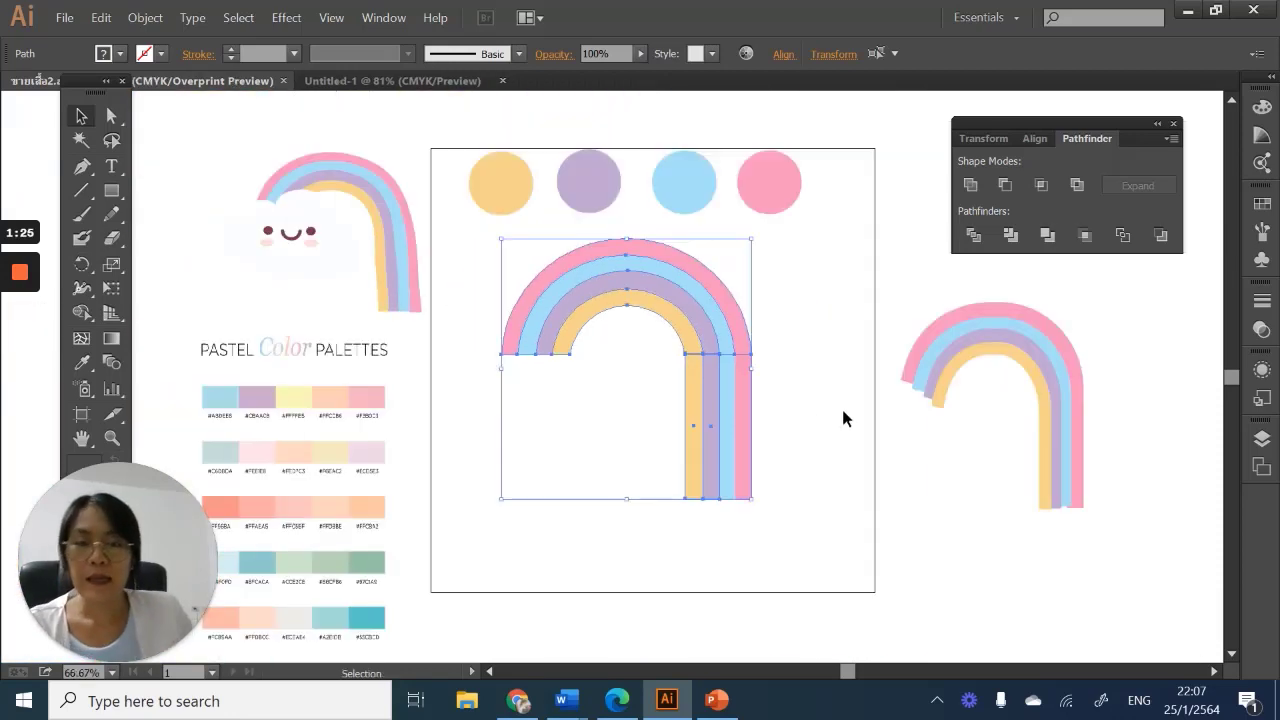
right_click(736, 435)
click(766, 250)
click(802, 481)
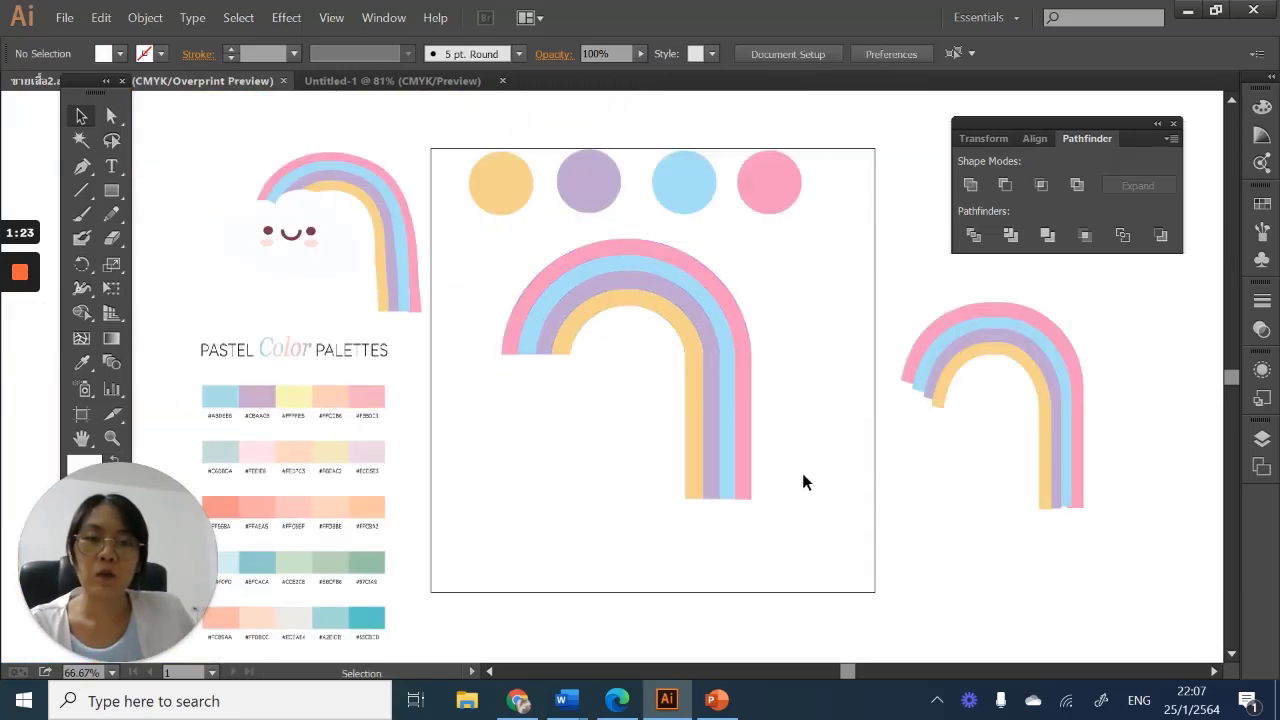
Move the finished rainbow towards the artboard's right edge and shift the cloud-and-rainbow reference drawing further up and left
drag(802, 482, 532, 250)
drag(683, 282, 603, 282)
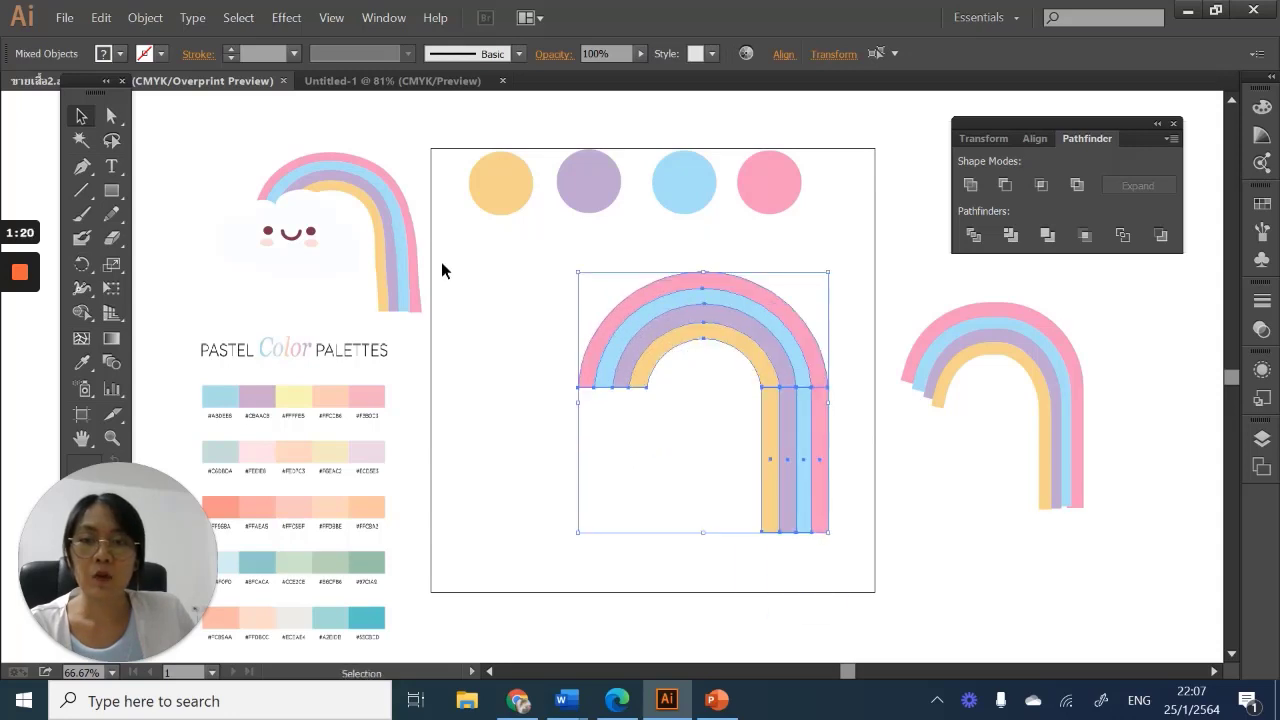
click(281, 234)
scroll(250, 230, up, 3)
drag(315, 313, 203, 258)
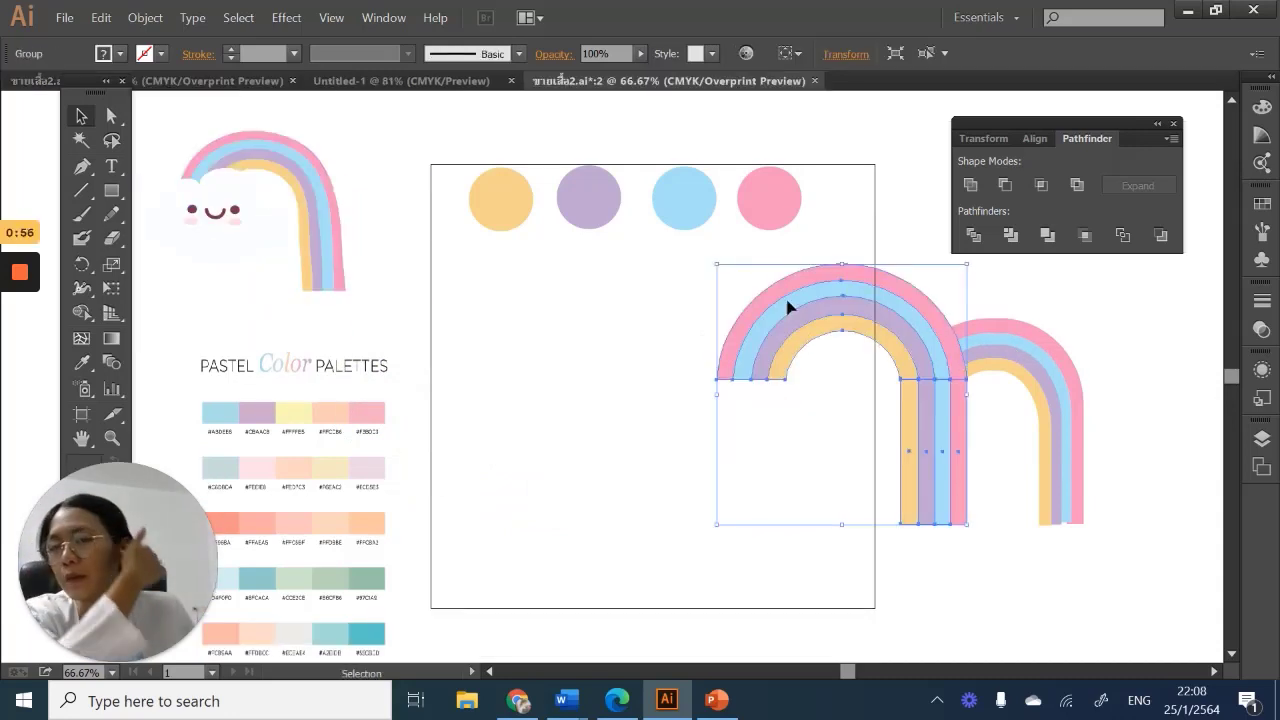
Draw a large black rectangle behind the cloud-and-rainbow reference drawing so the white cloud stands out
click(234, 226)
key(m)
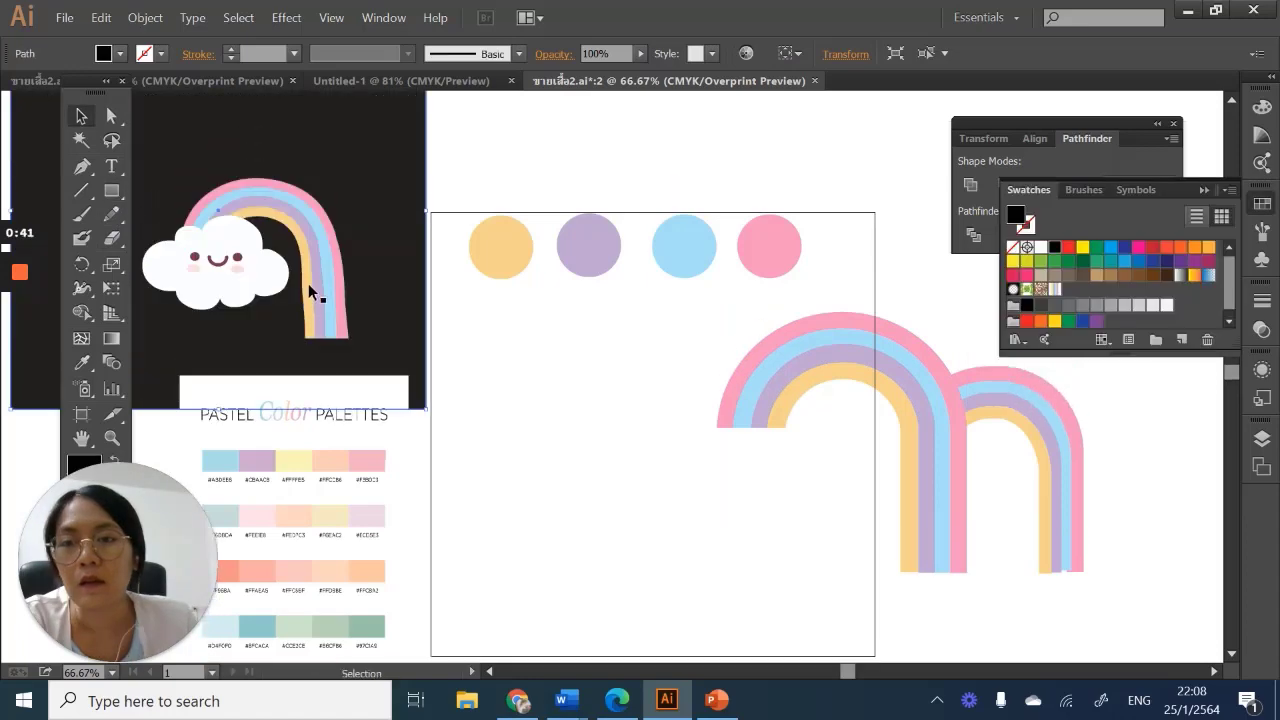
scroll(349, 486, up, 2)
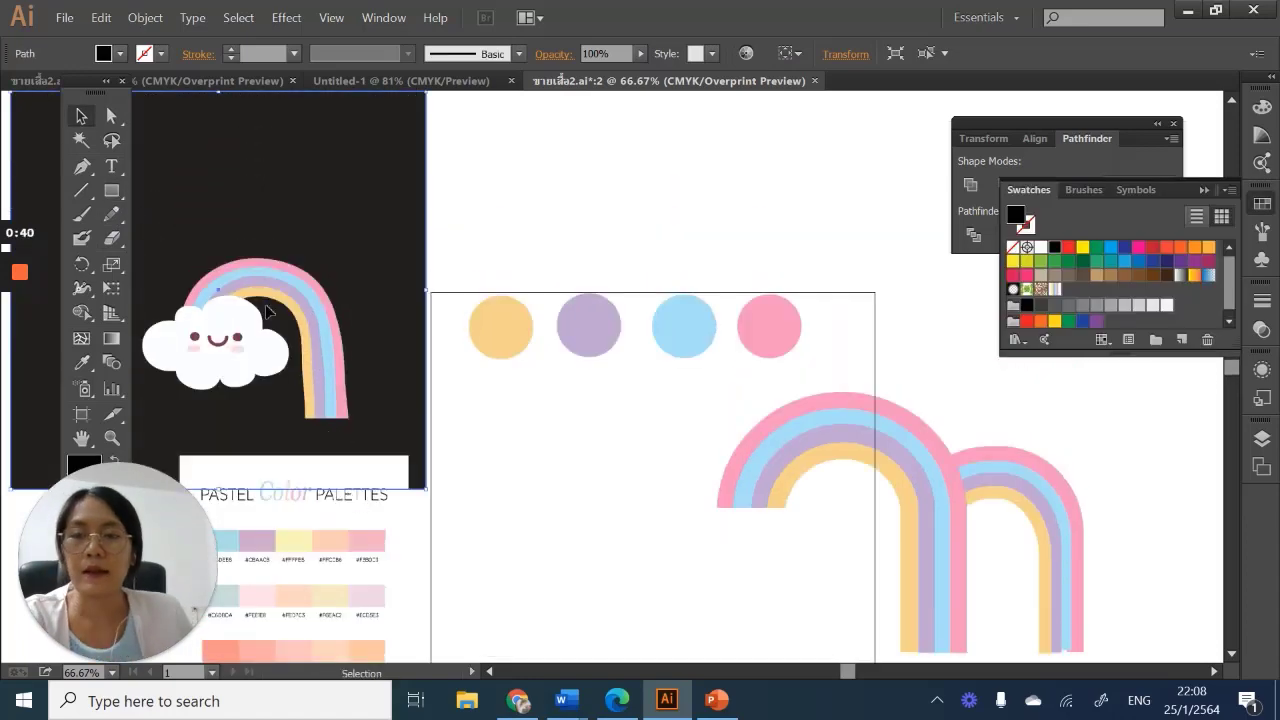
Reposition the cloud-and-rainbow reference drawing over the black rectangle and deselect it
click(333, 313)
drag(326, 290, 350, 138)
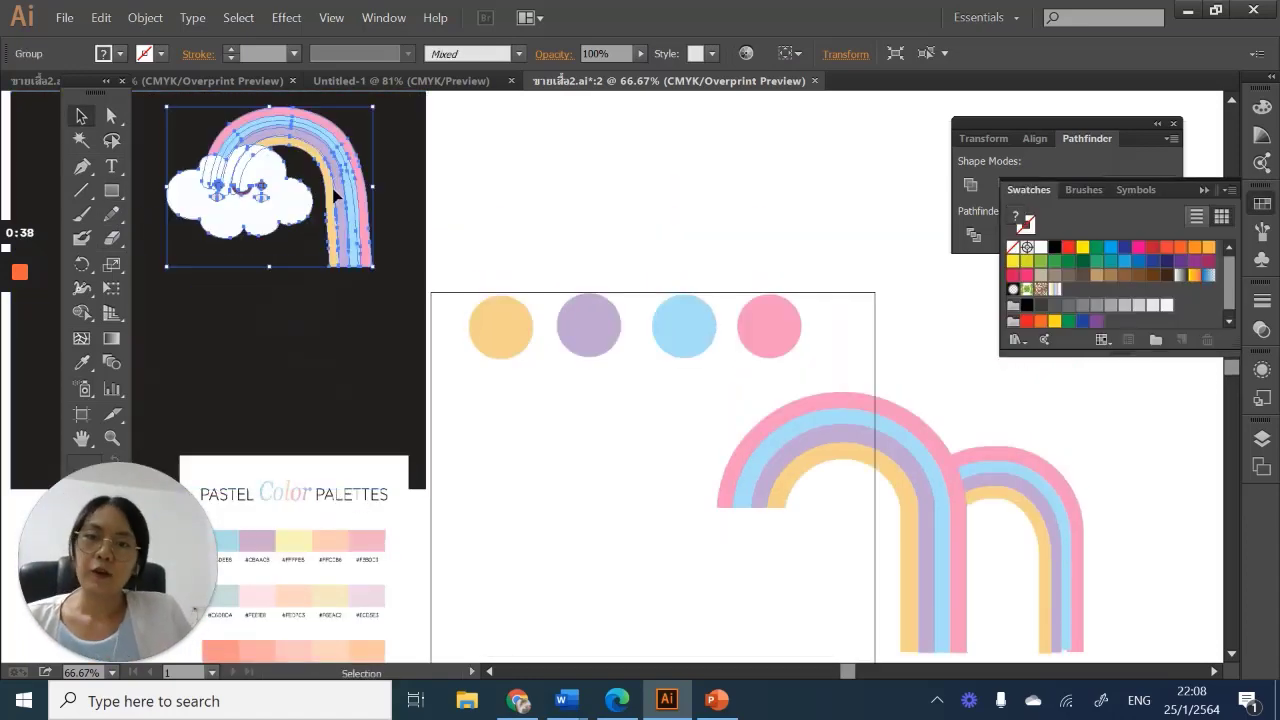
scroll(366, 268, down, 2)
scroll(366, 268, up, 1)
drag(250, 60, 255, 250)
scroll(668, 350, down, 1)
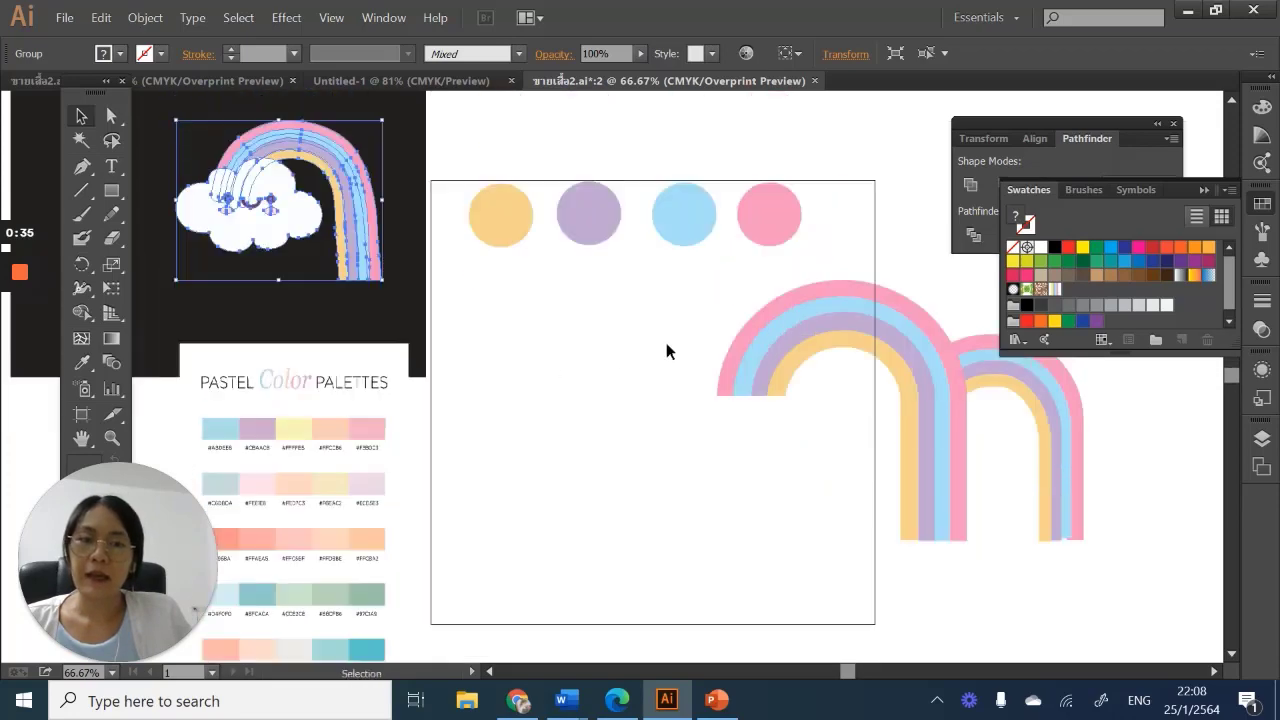
click(445, 349)
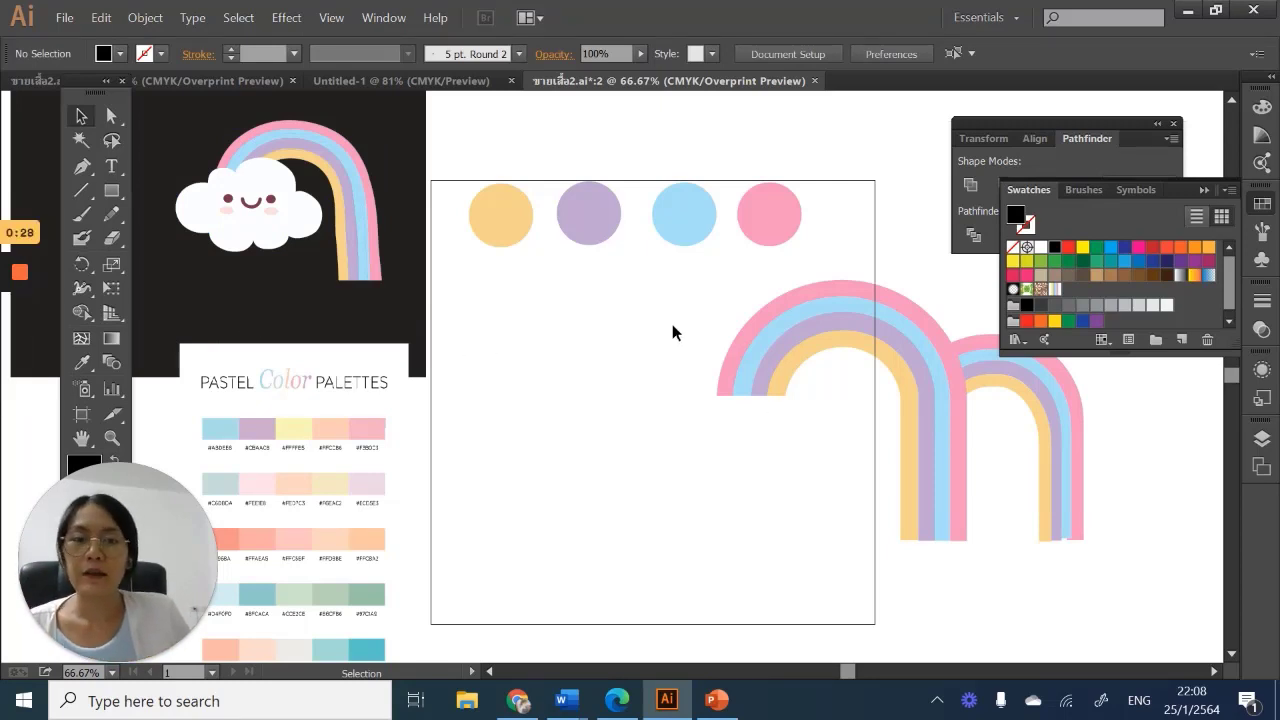
Move the finished rainbow further right and slightly down to clear the artboard, then deselect it
drag(672, 324, 890, 432)
drag(884, 336, 887, 368)
click(580, 435)
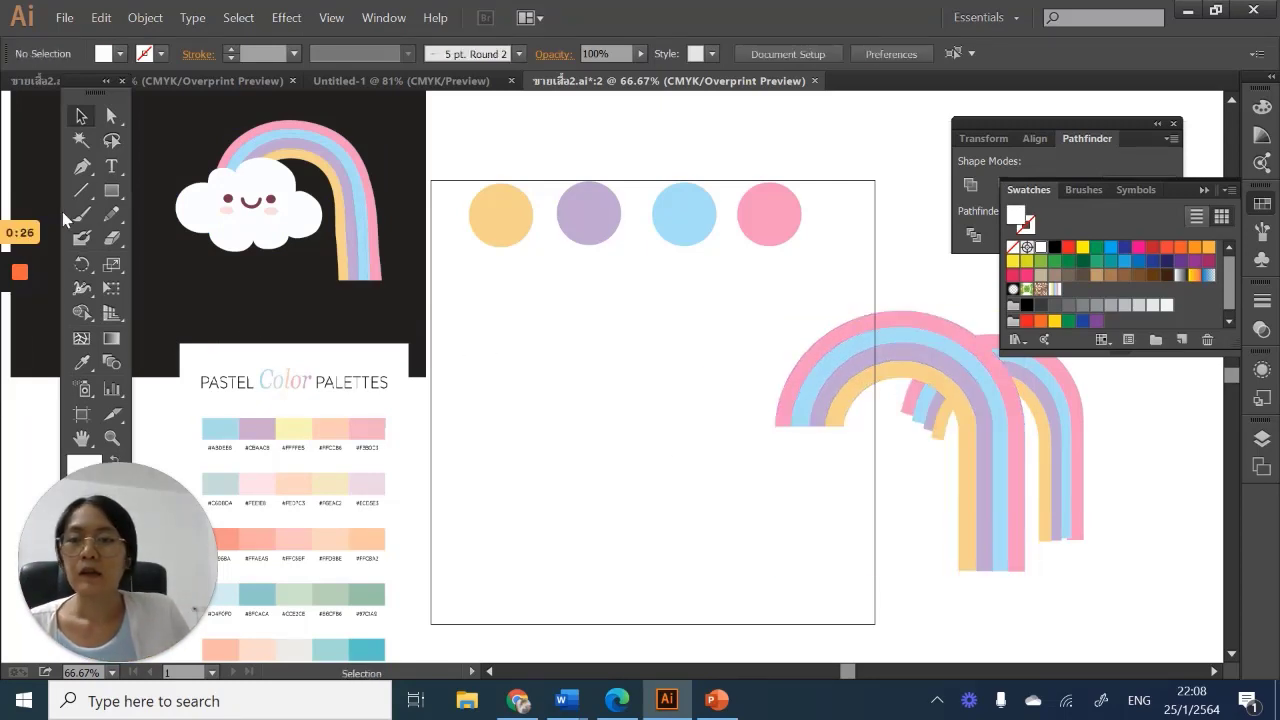
Draw a circle on the artboard with the Ellipse tool and fill it with the light blue of the sample circle
click(114, 194)
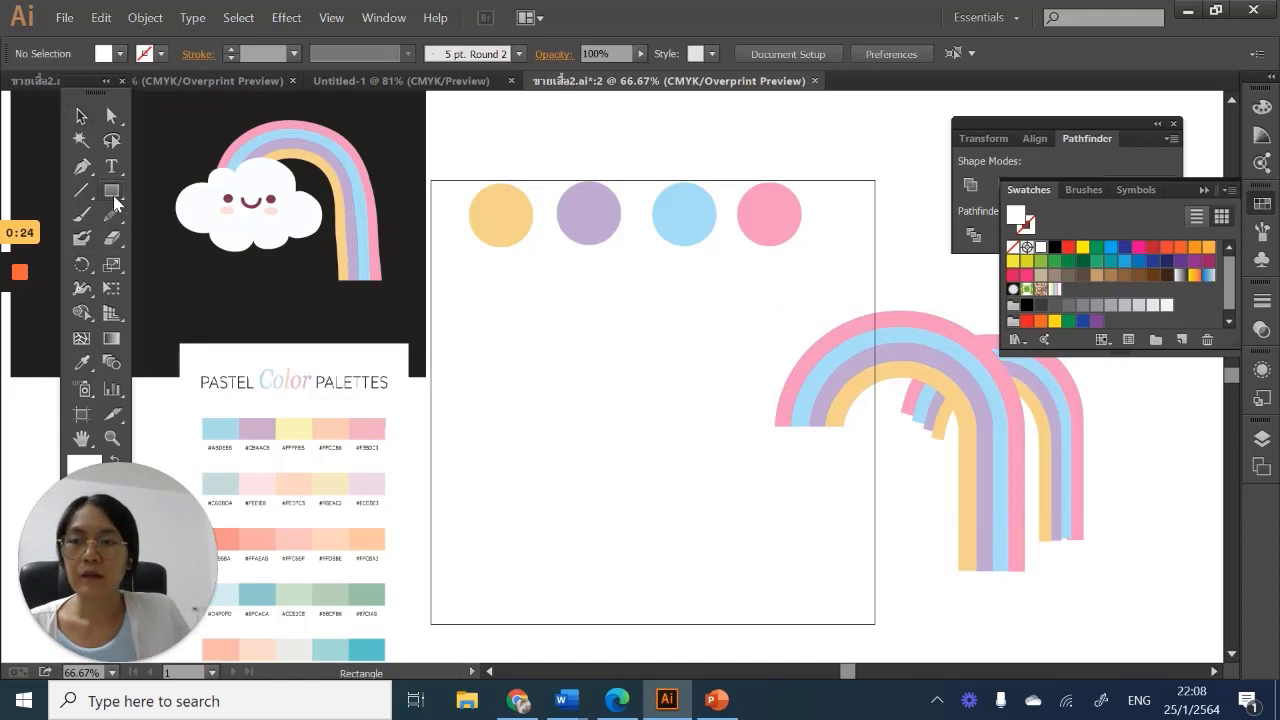
drag(114, 200, 157, 232)
drag(488, 338, 624, 471)
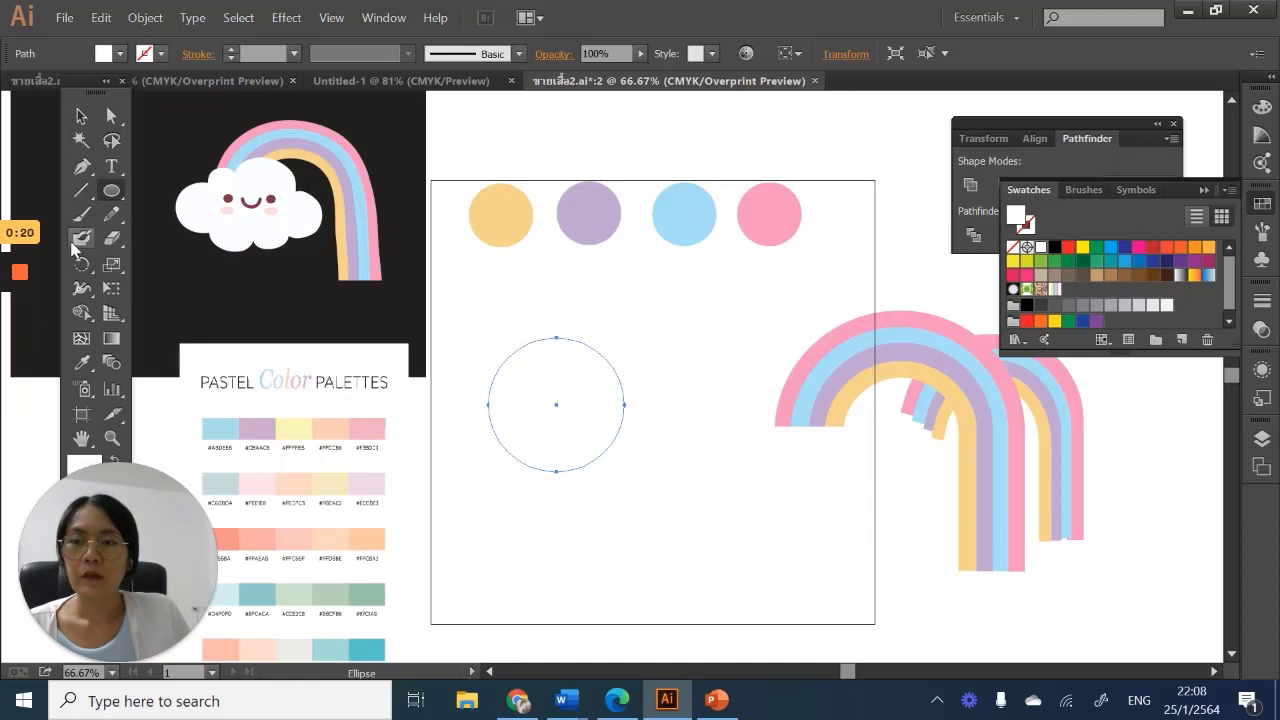
click(81, 362)
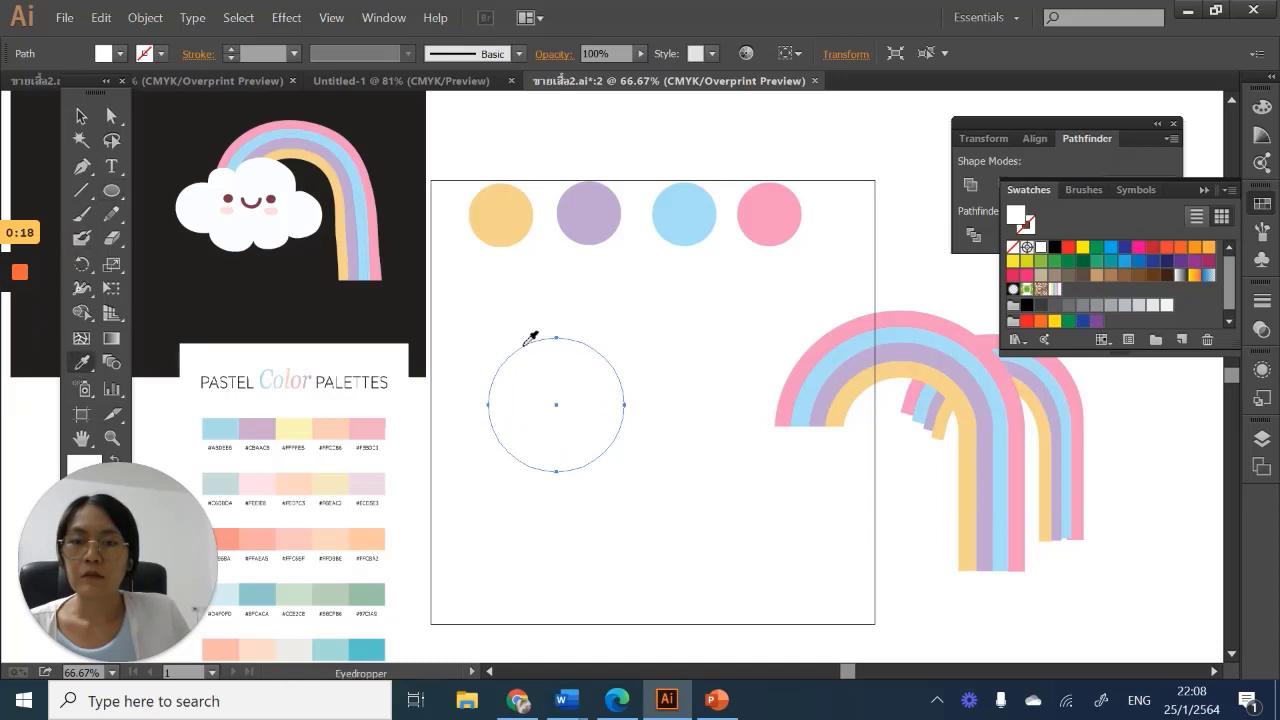
click(705, 204)
click(81, 116)
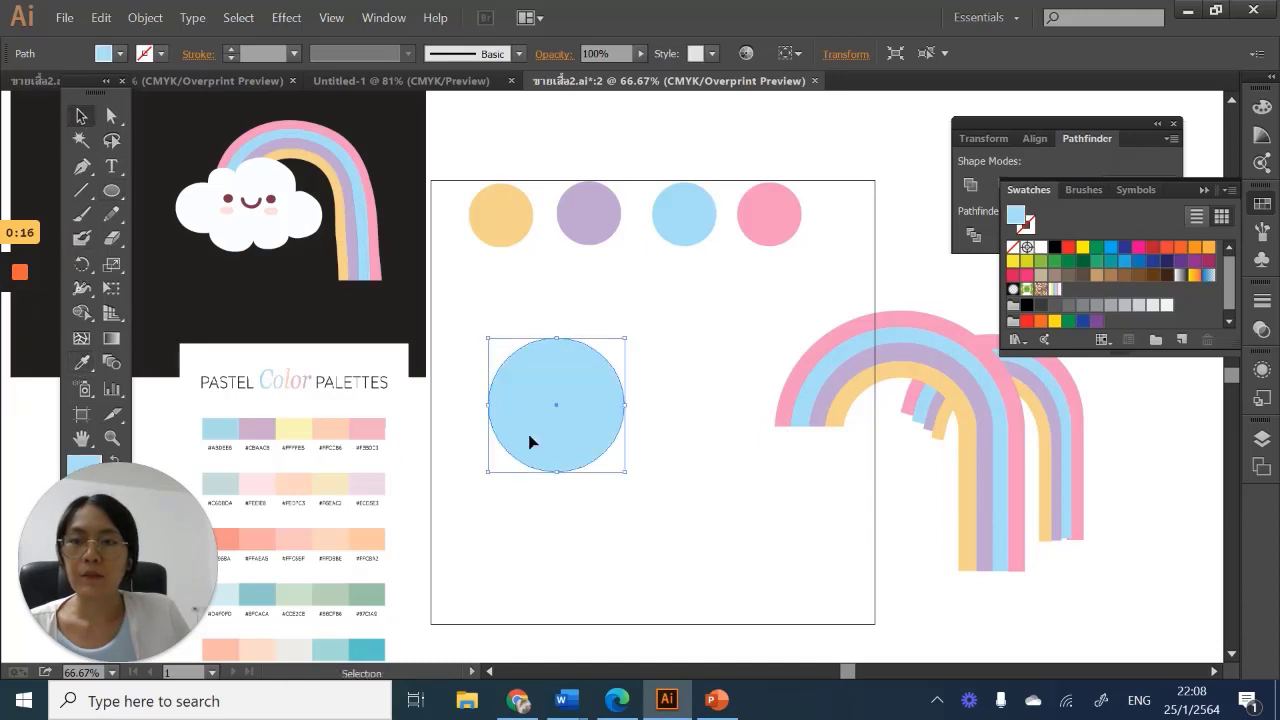
Place the blue circle in the upper middle of the artboard, clear of the rainbow, and shrink it
drag(576, 424, 678, 369)
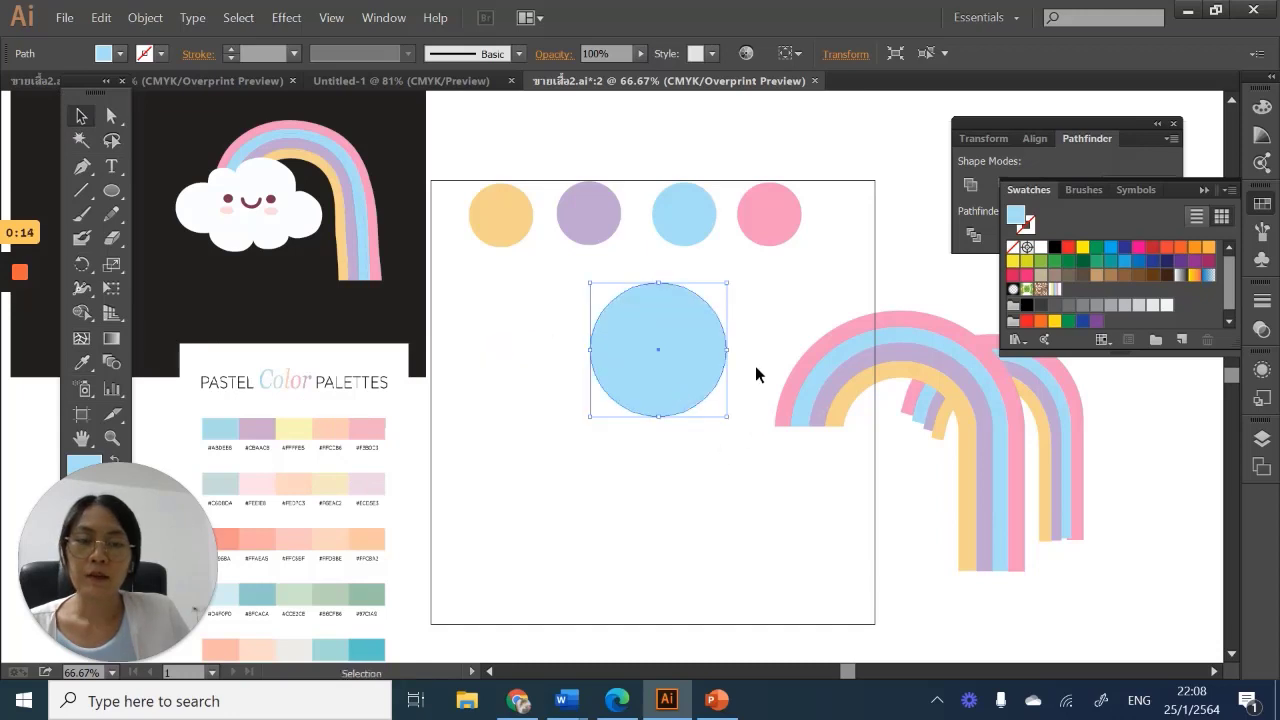
drag(760, 309, 914, 358)
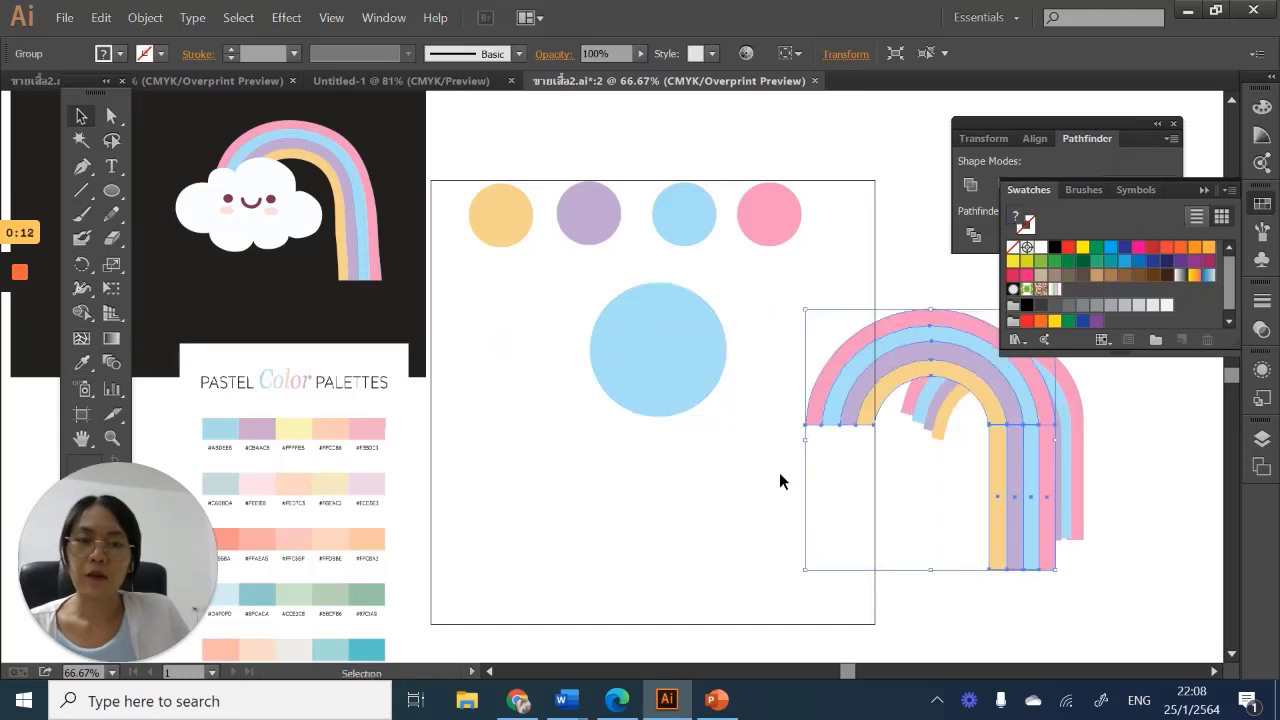
click(779, 481)
drag(688, 369, 630, 369)
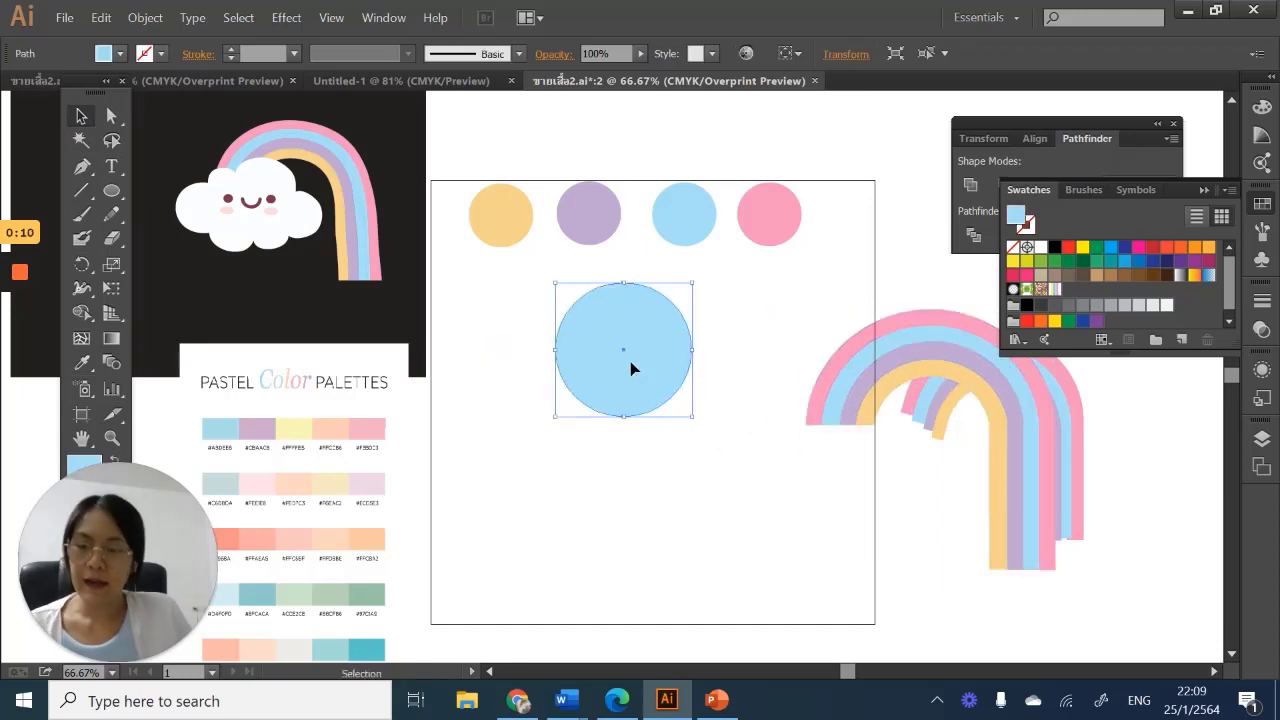
drag(690, 416, 662, 388)
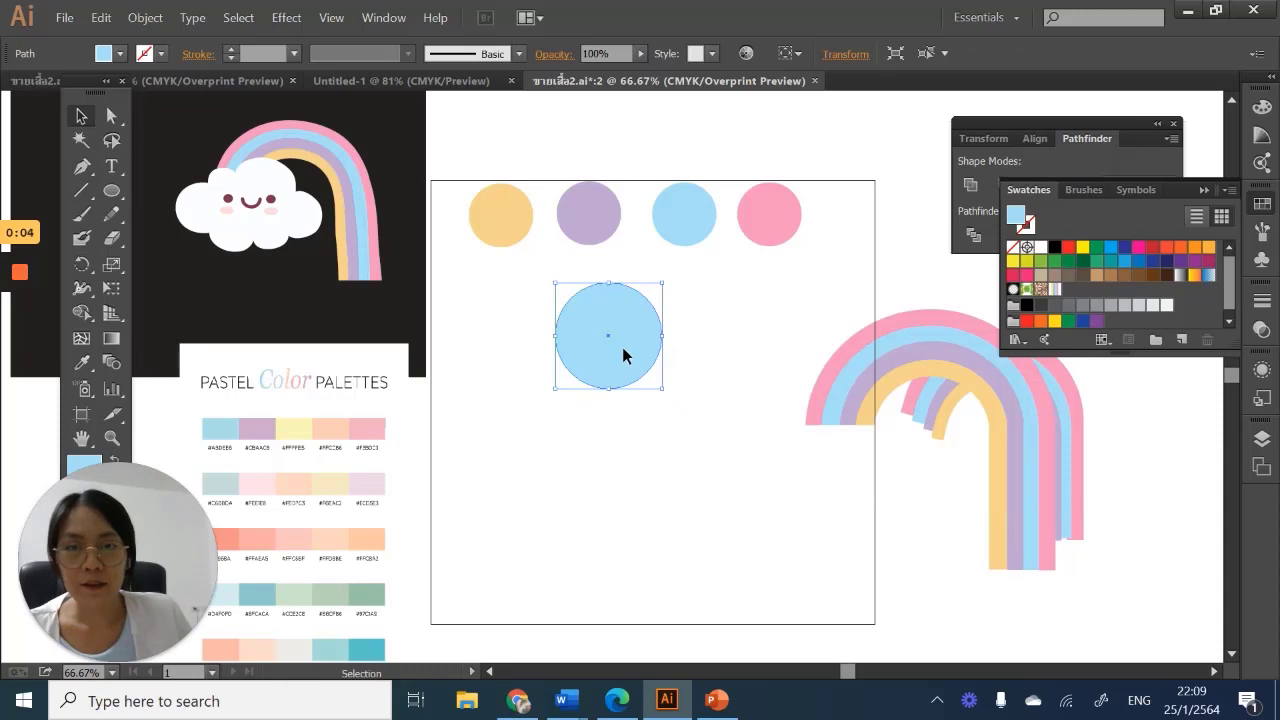
Duplicate the blue circle into smaller overlapping circles around it to build up a cloud shape
drag(623, 348, 598, 378)
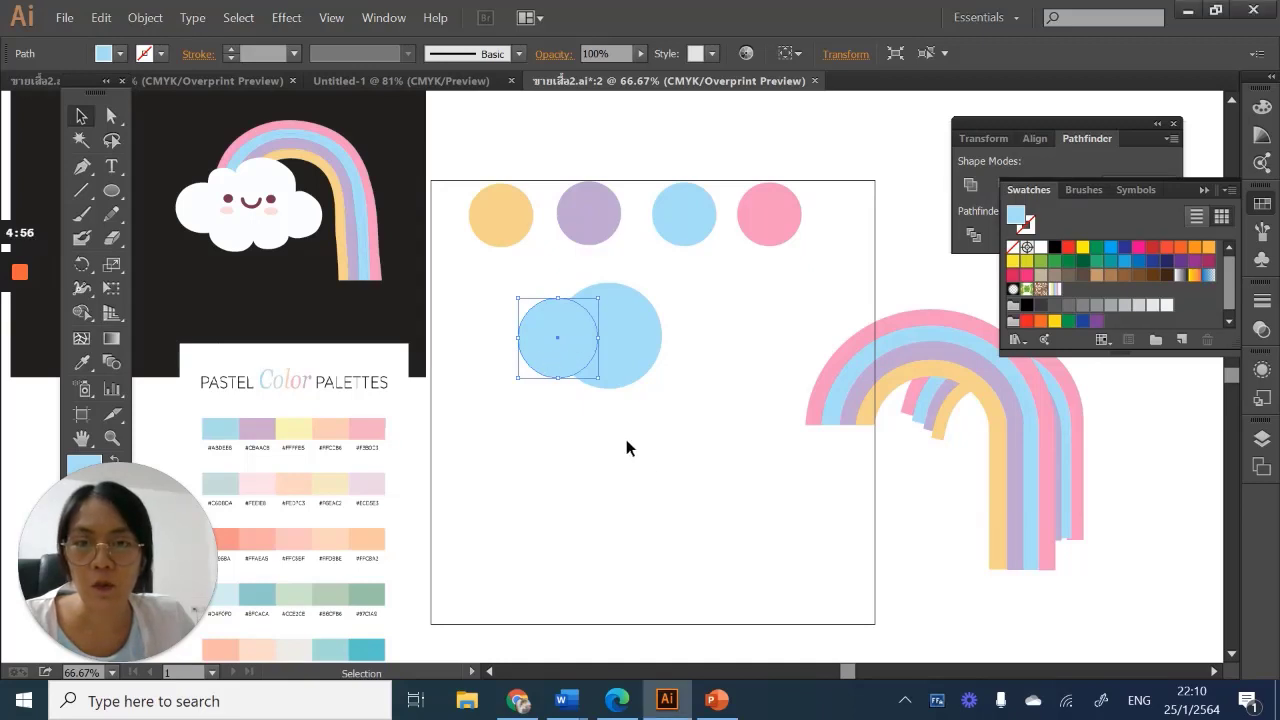
drag(549, 349, 576, 398)
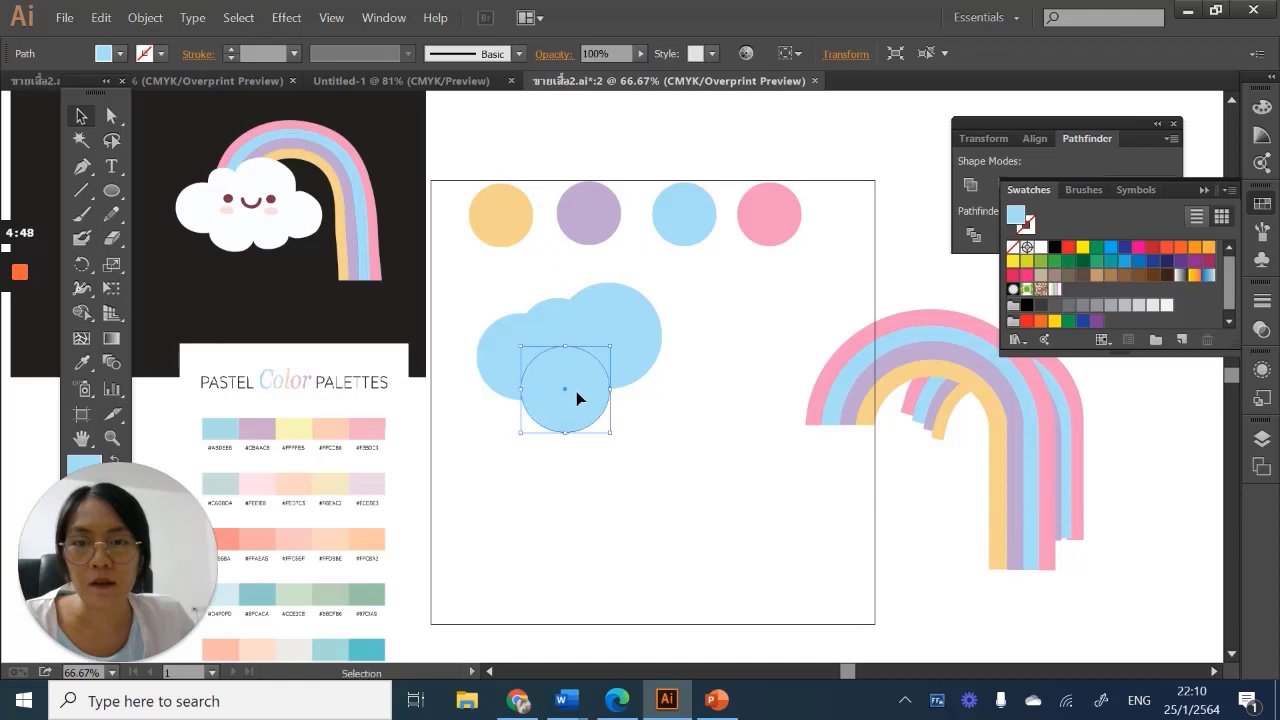
drag(557, 320, 633, 388)
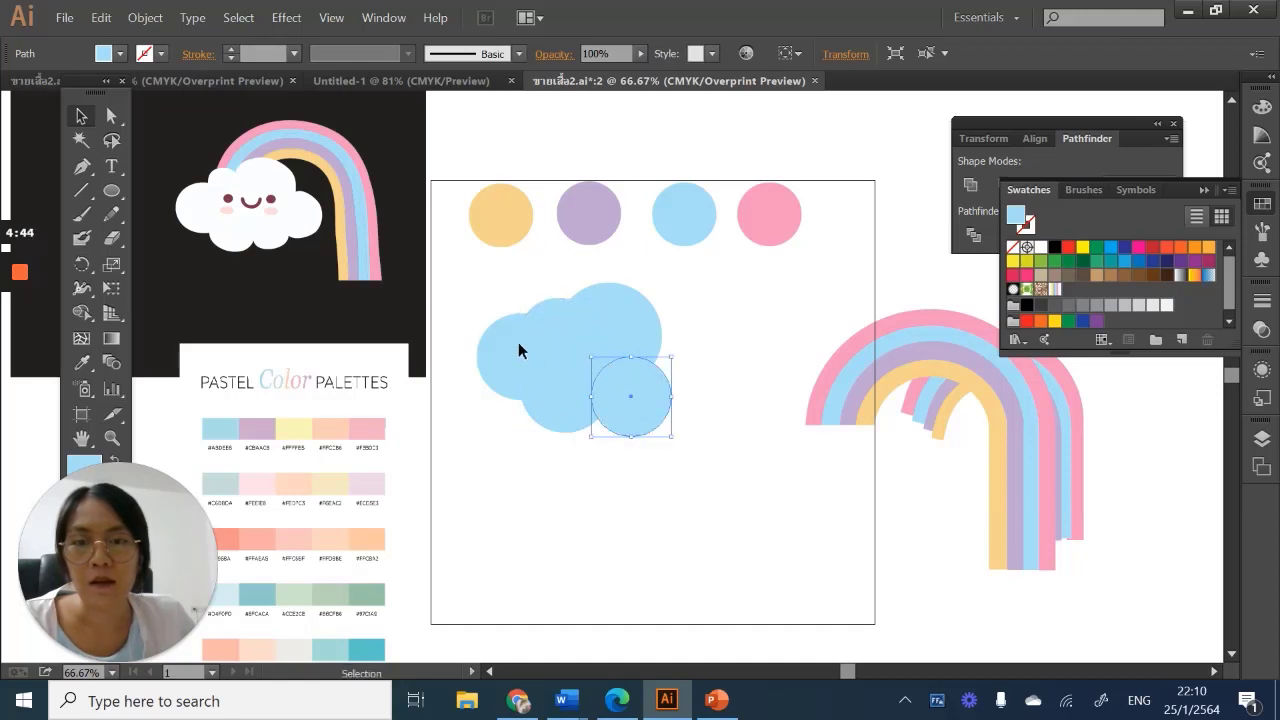
drag(519, 344, 675, 284)
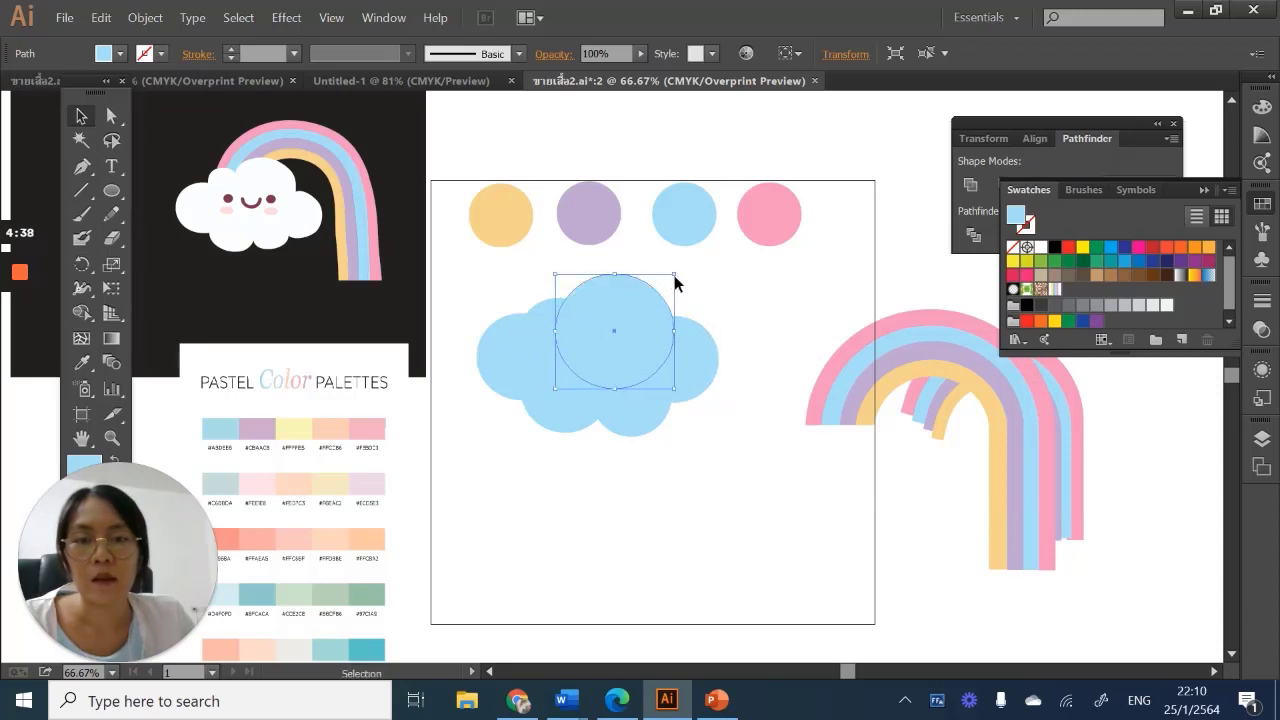
Enlarge the cloud's biggest circle and raise the smaller circle beside it to refine the top outline
drag(675, 388, 684, 394)
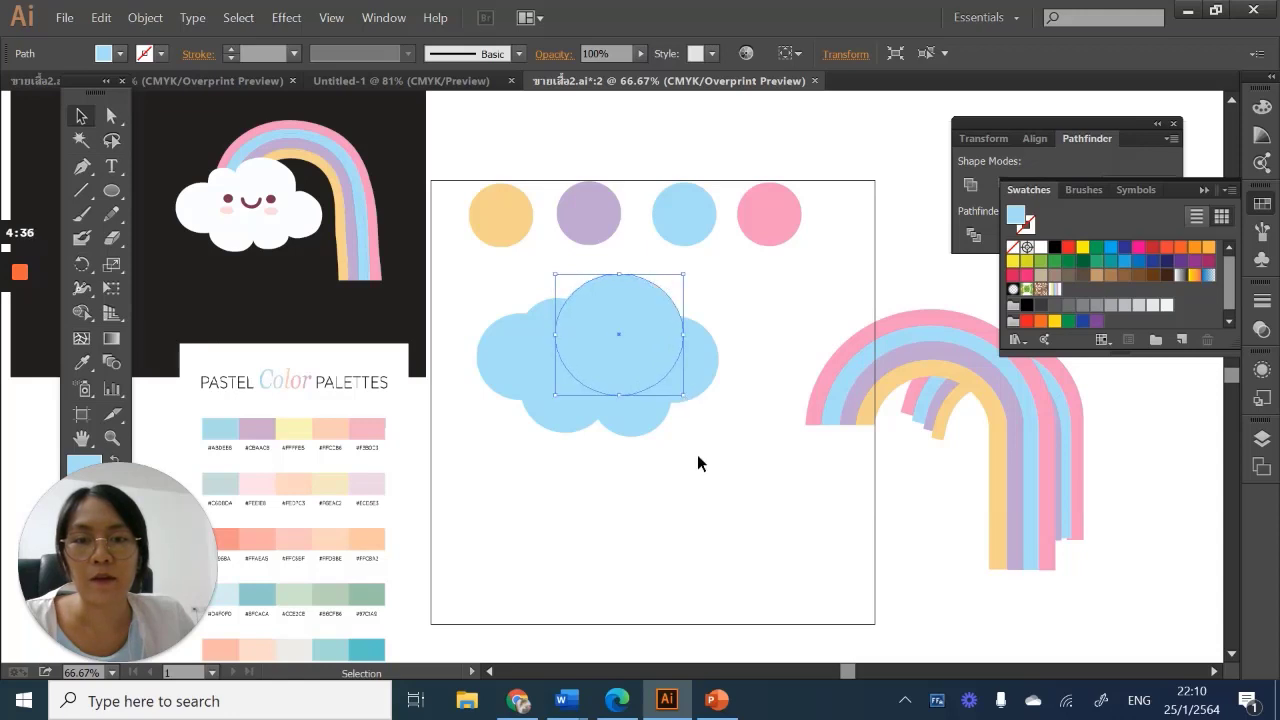
click(697, 455)
drag(548, 328, 589, 302)
click(743, 477)
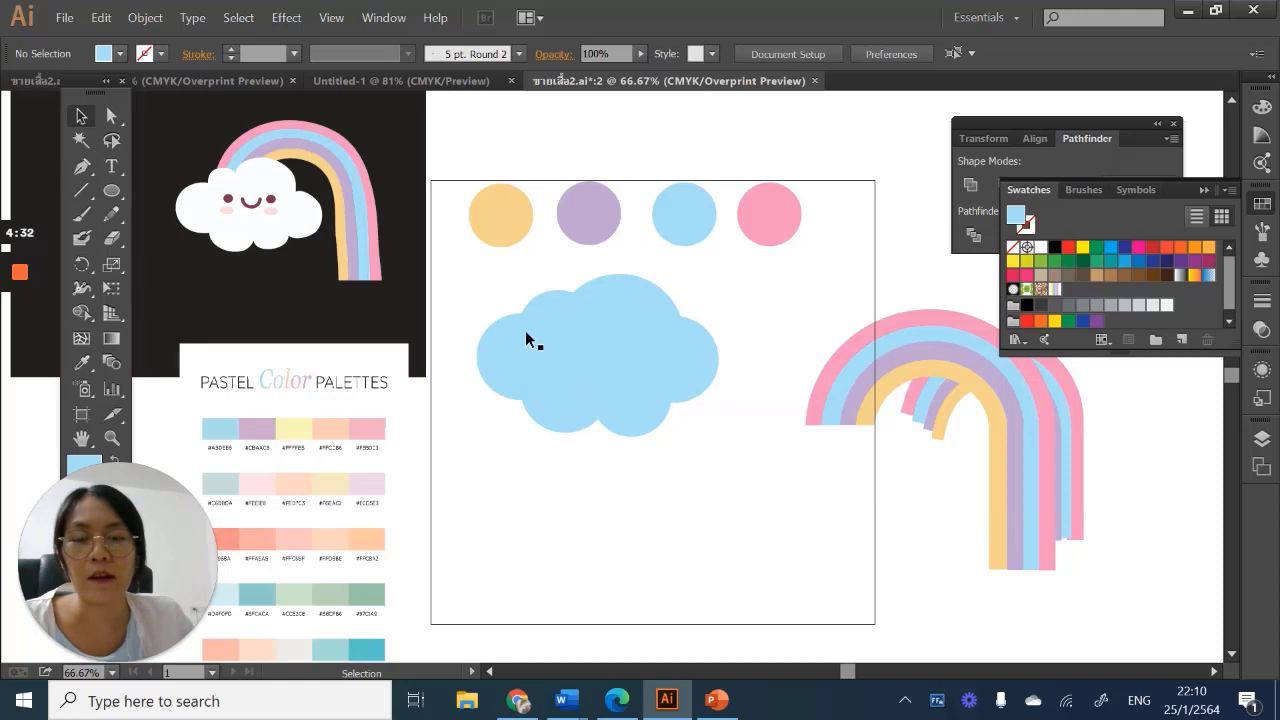
Select all the overlapping cloud circles and combine them into one shape with Pathfinder Merge
drag(490, 277, 698, 424)
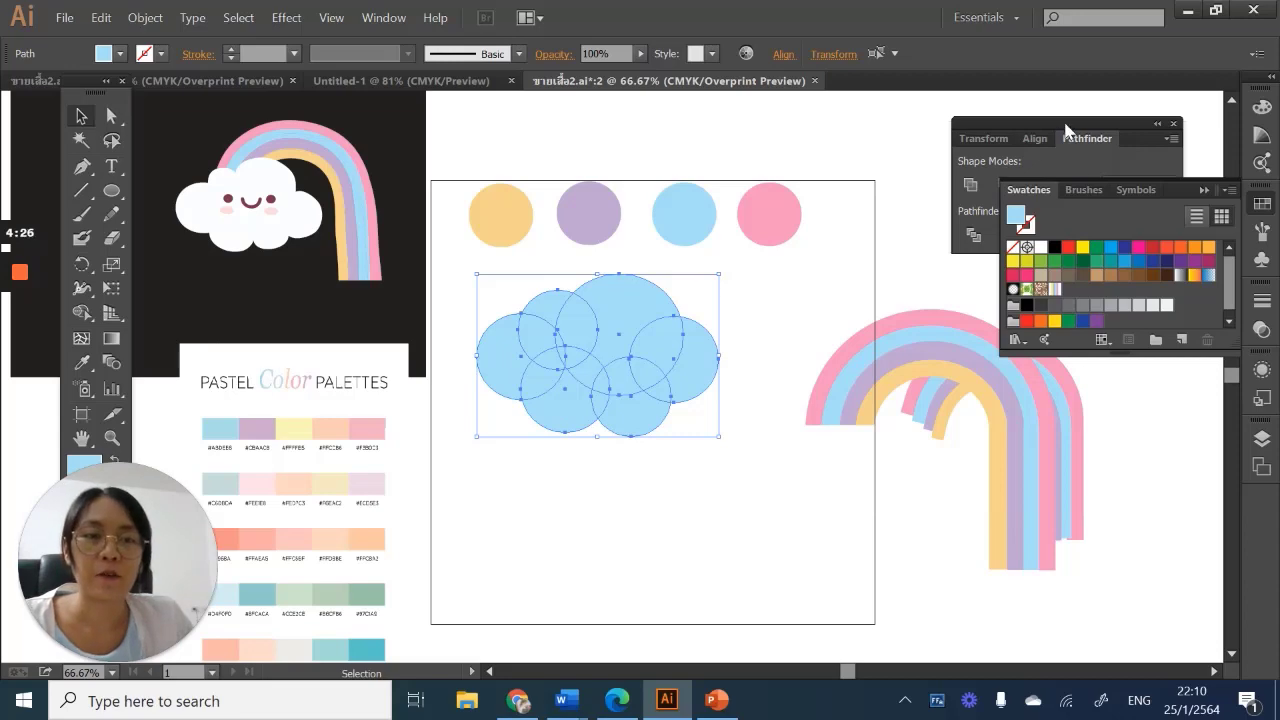
drag(1044, 121, 966, 113)
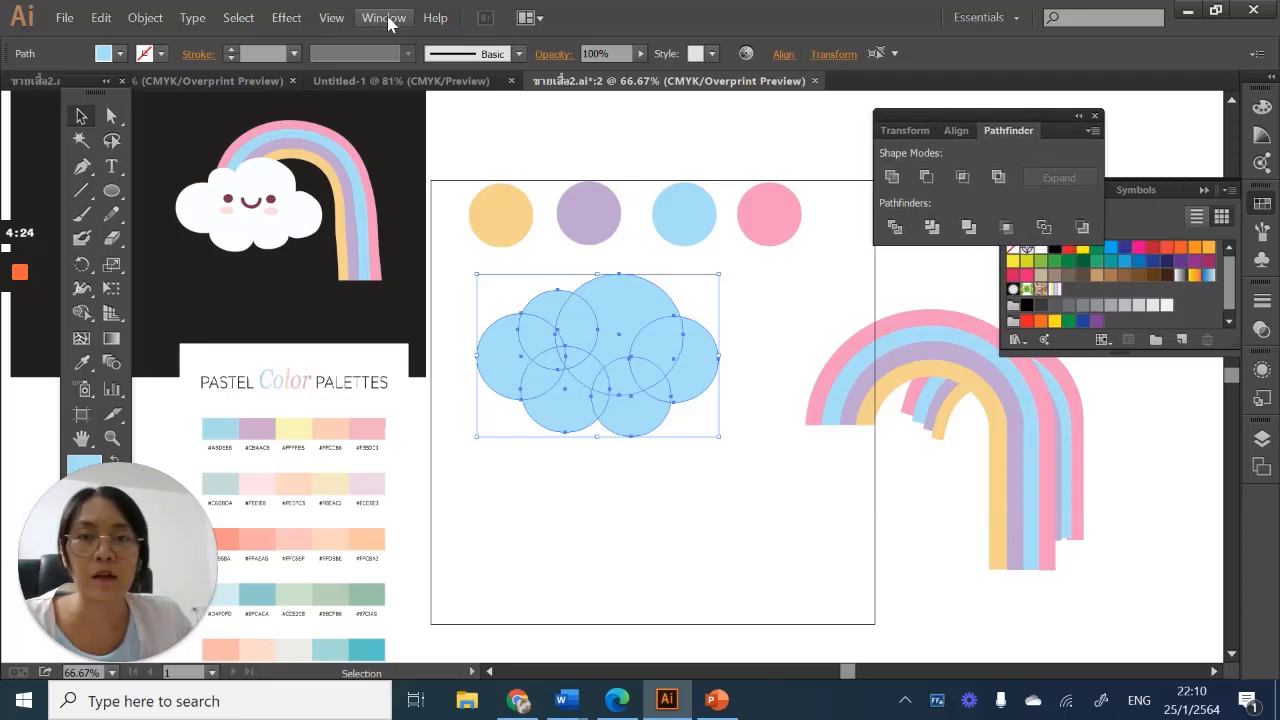
click(387, 19)
click(955, 121)
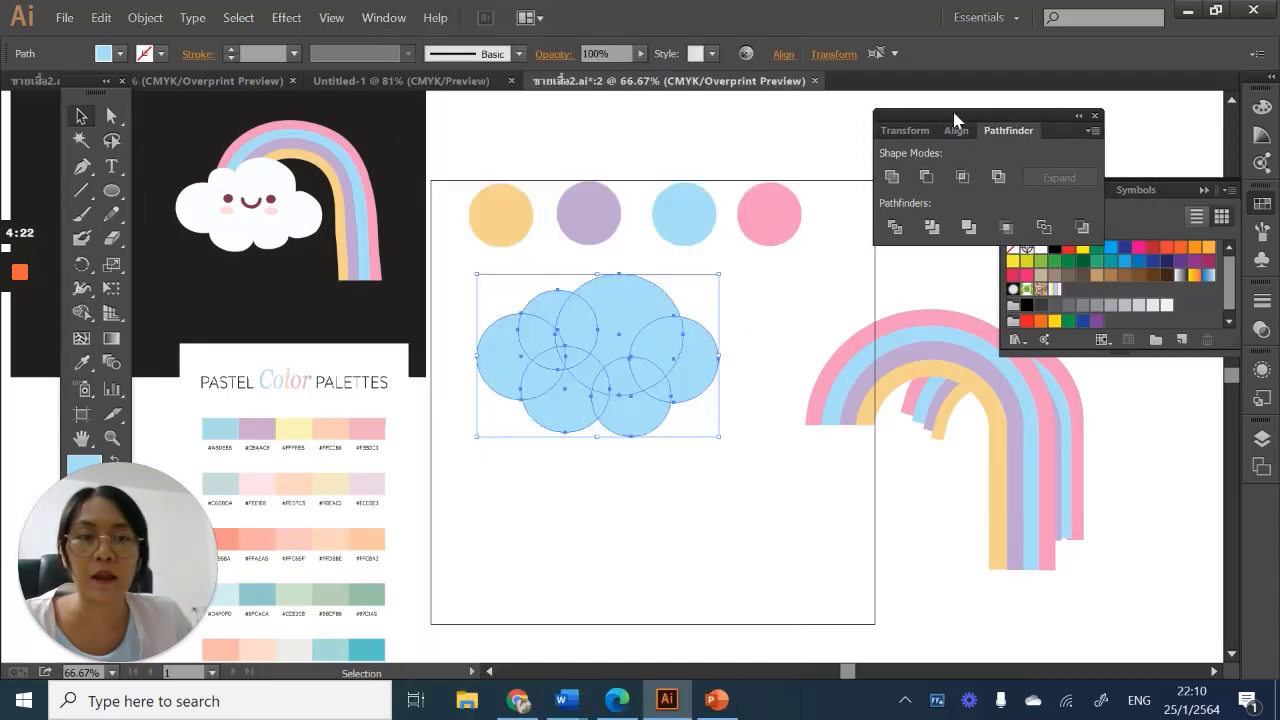
drag(991, 129, 1015, 121)
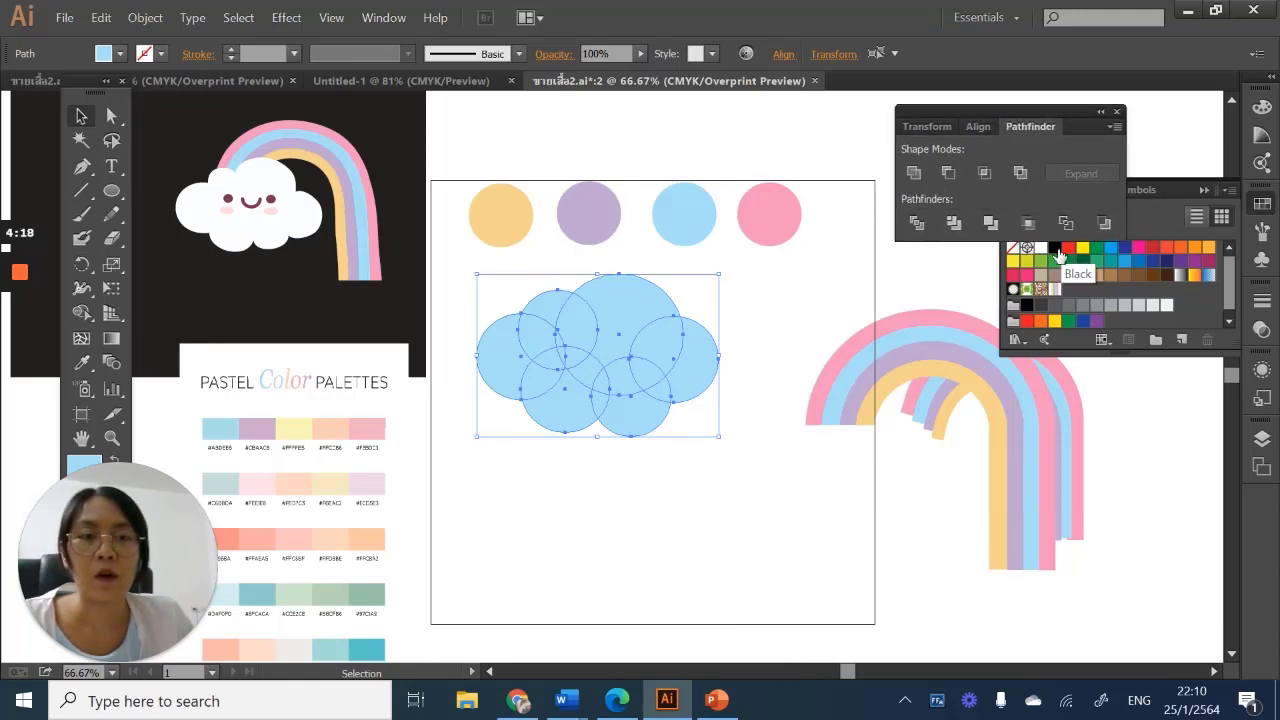
click(992, 224)
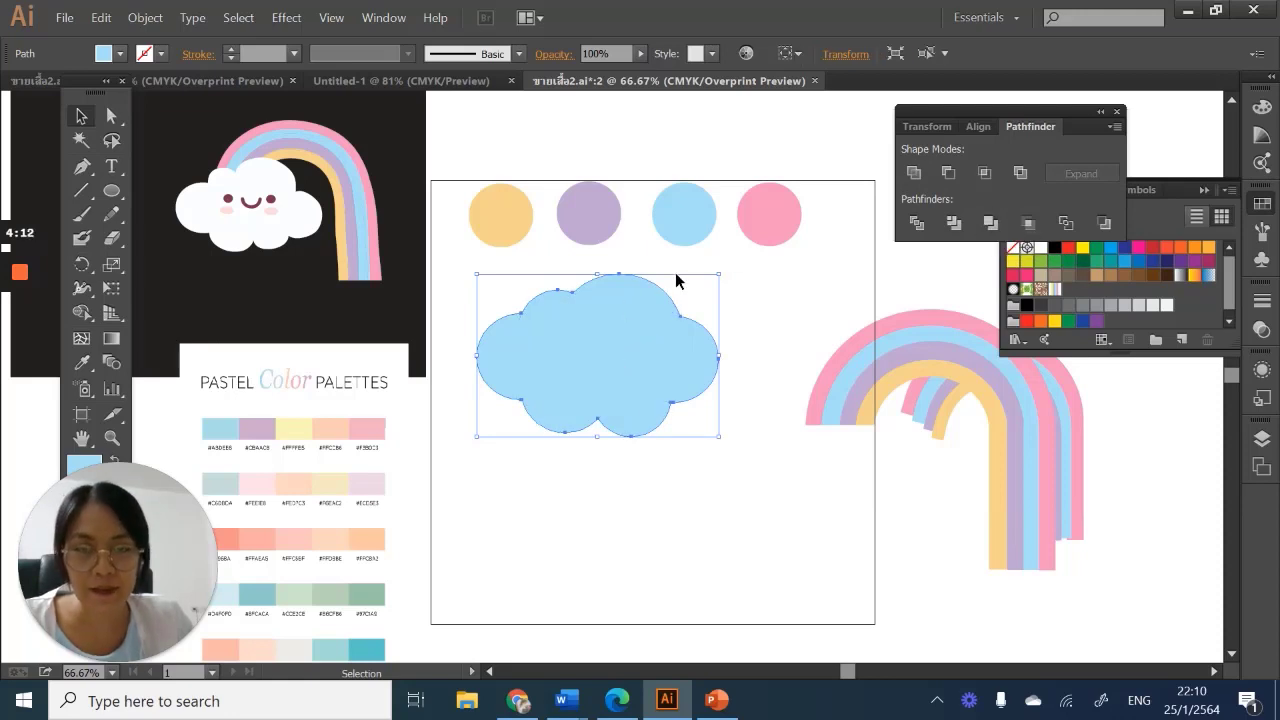
Place the black rectangle behind the cloud on the artboard and recolour the cloud white with the Eyedropper
drag(624, 367, 679, 377)
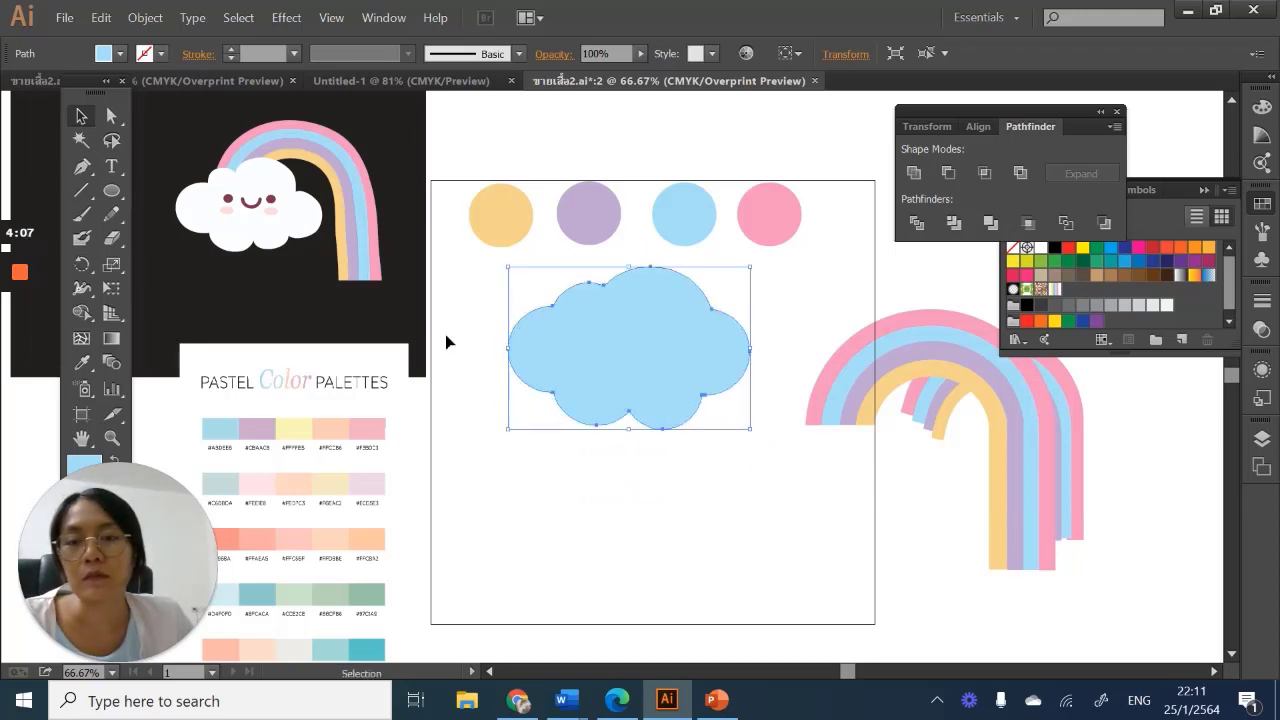
drag(422, 342, 788, 575)
click(612, 387)
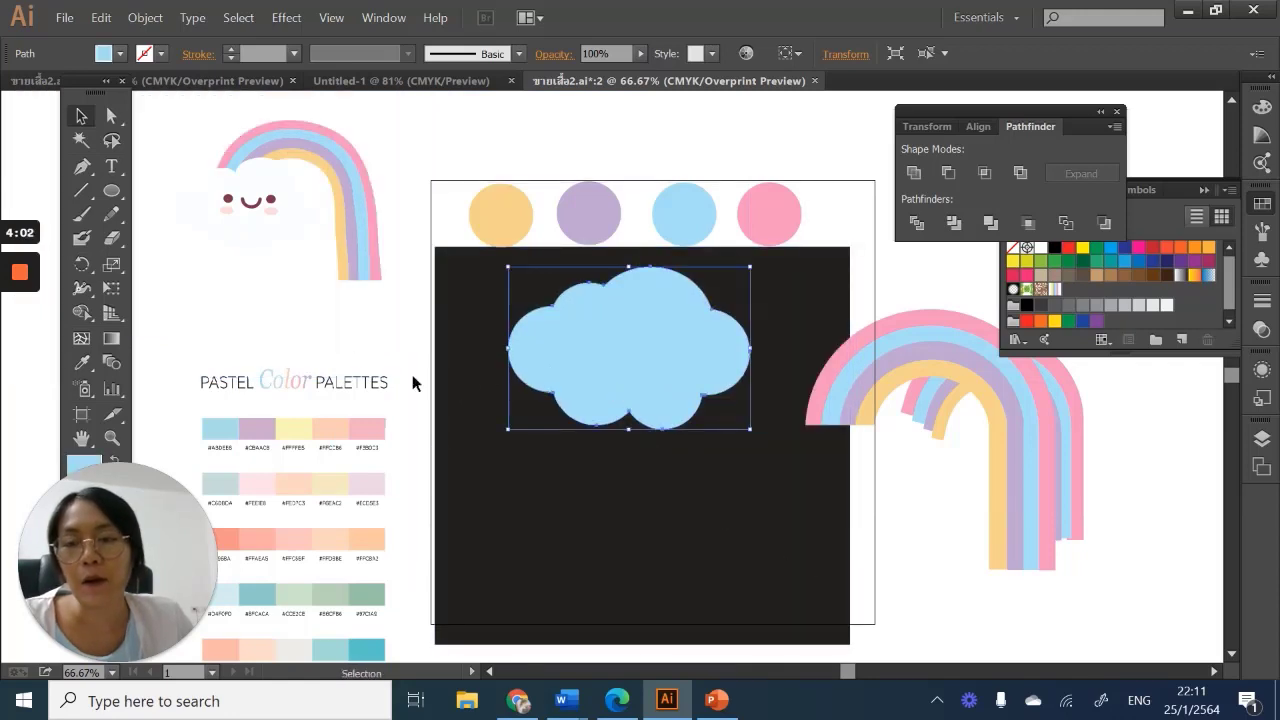
click(82, 362)
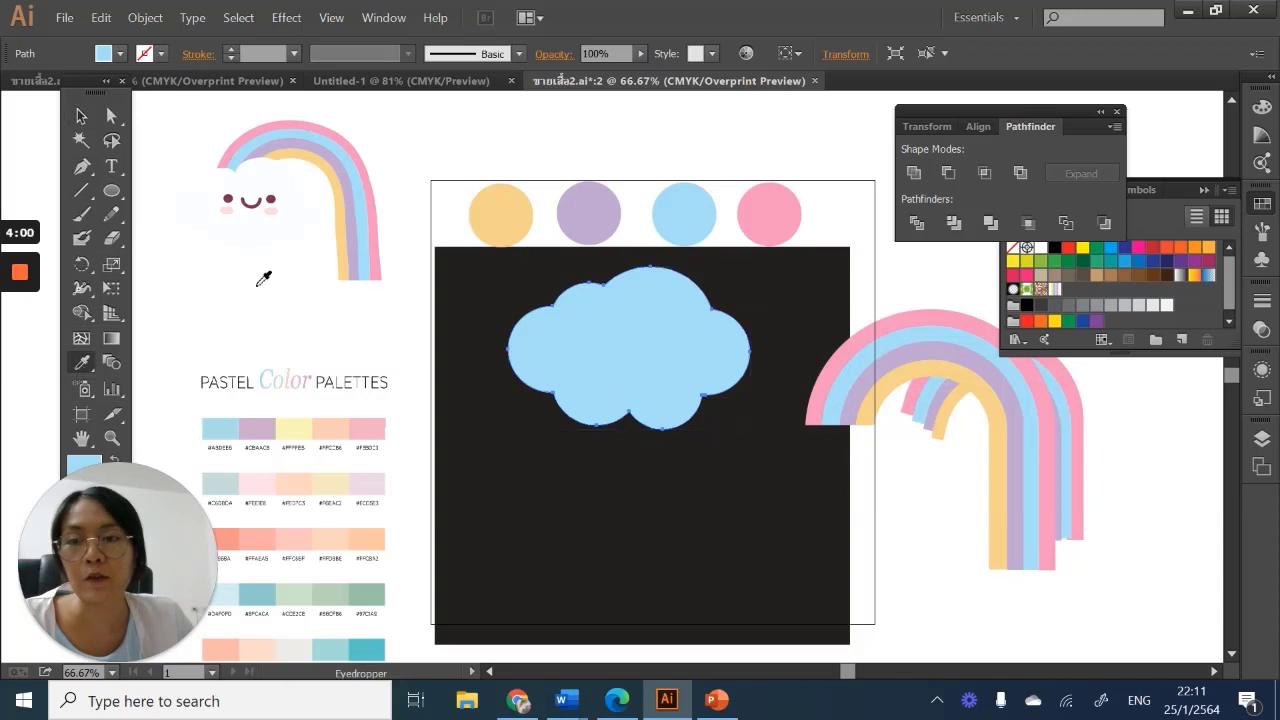
click(258, 286)
key(v)
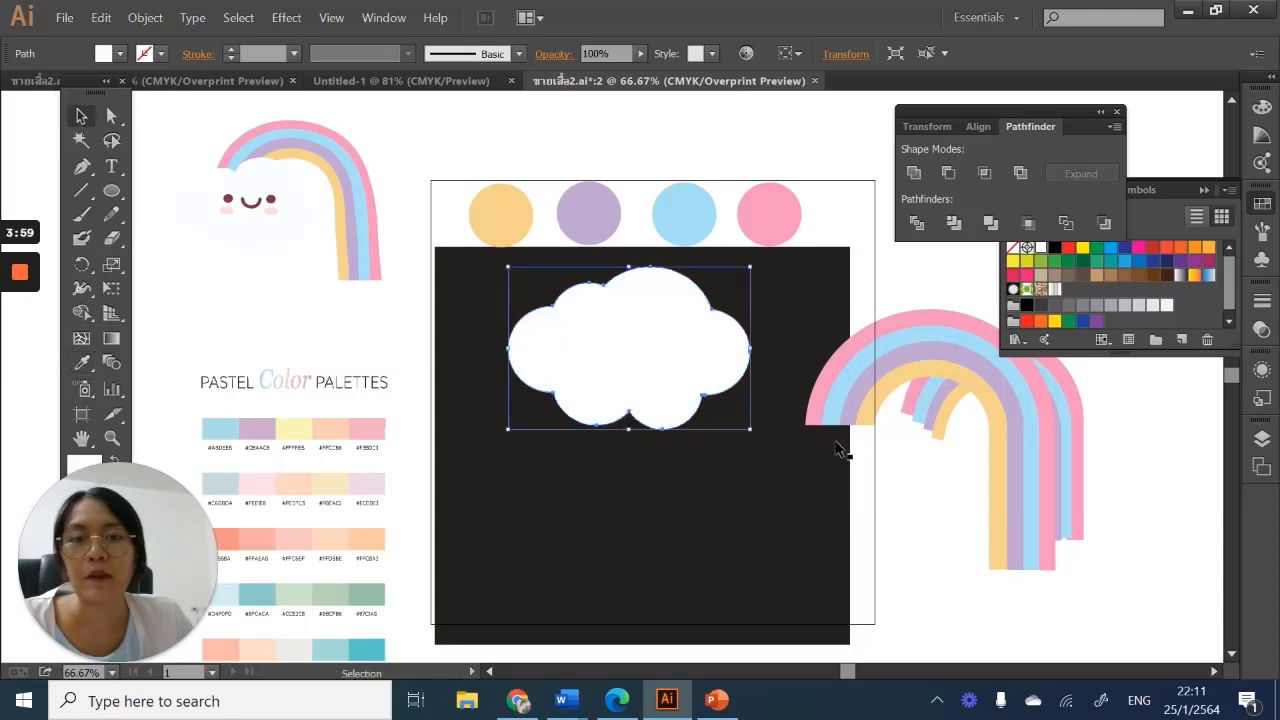
Move the rainbow onto the black background and bring the white cloud in front, covering the arch's left end
drag(690, 352, 668, 404)
drag(920, 345, 660, 389)
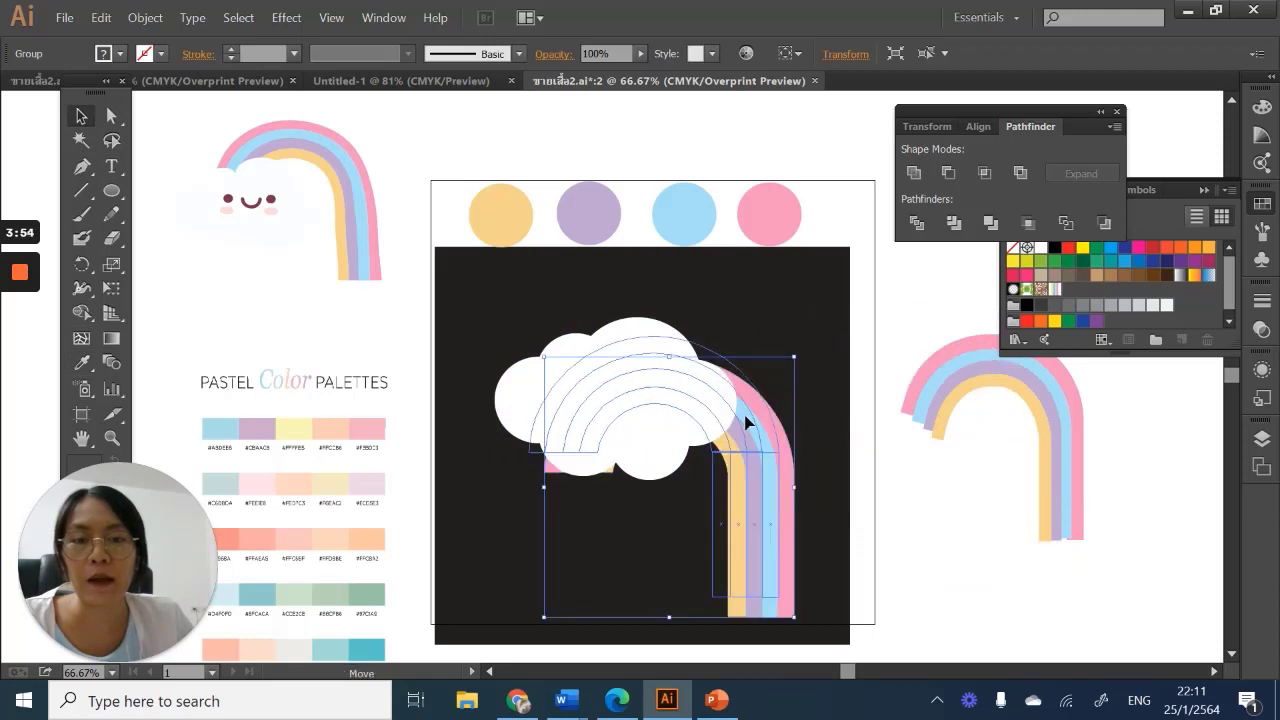
click(606, 371)
key(ctrl+shift+bracketright)
drag(651, 448, 608, 451)
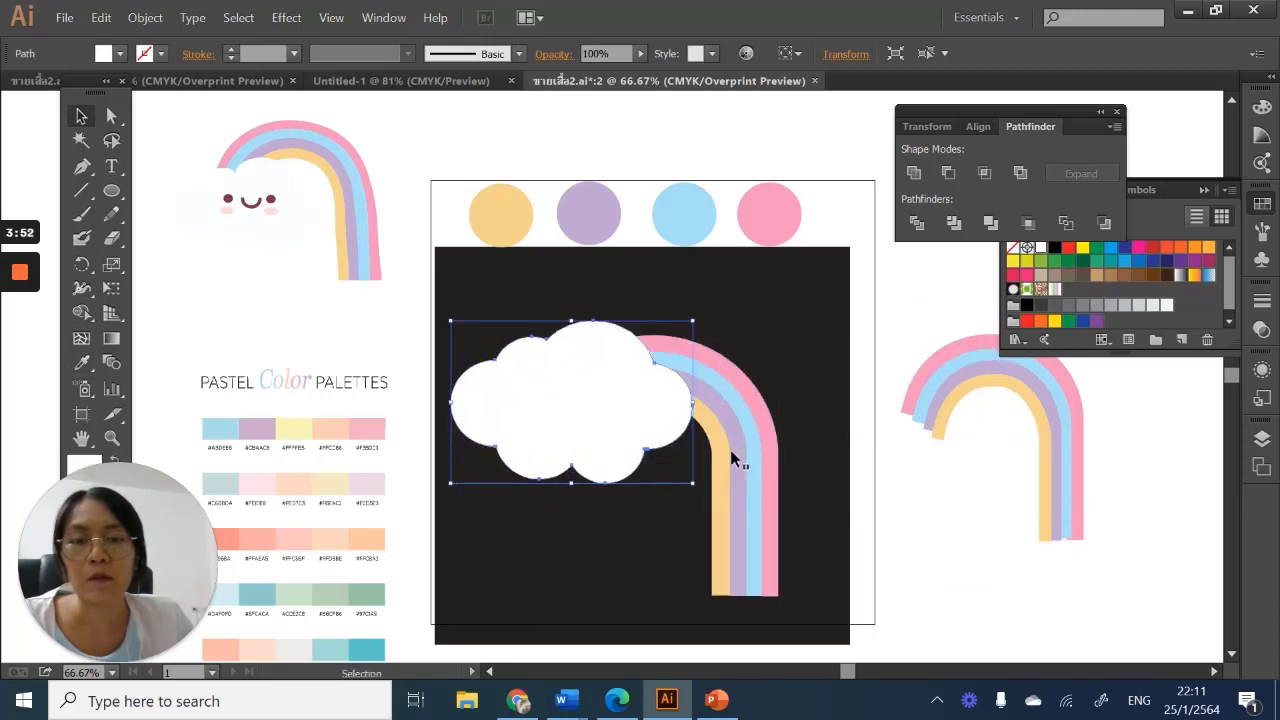
drag(754, 477, 754, 431)
click(927, 512)
Enlarge and raise the black background to meet the artboard's upper edge, and move the four colour circles above the artboard
click(841, 482)
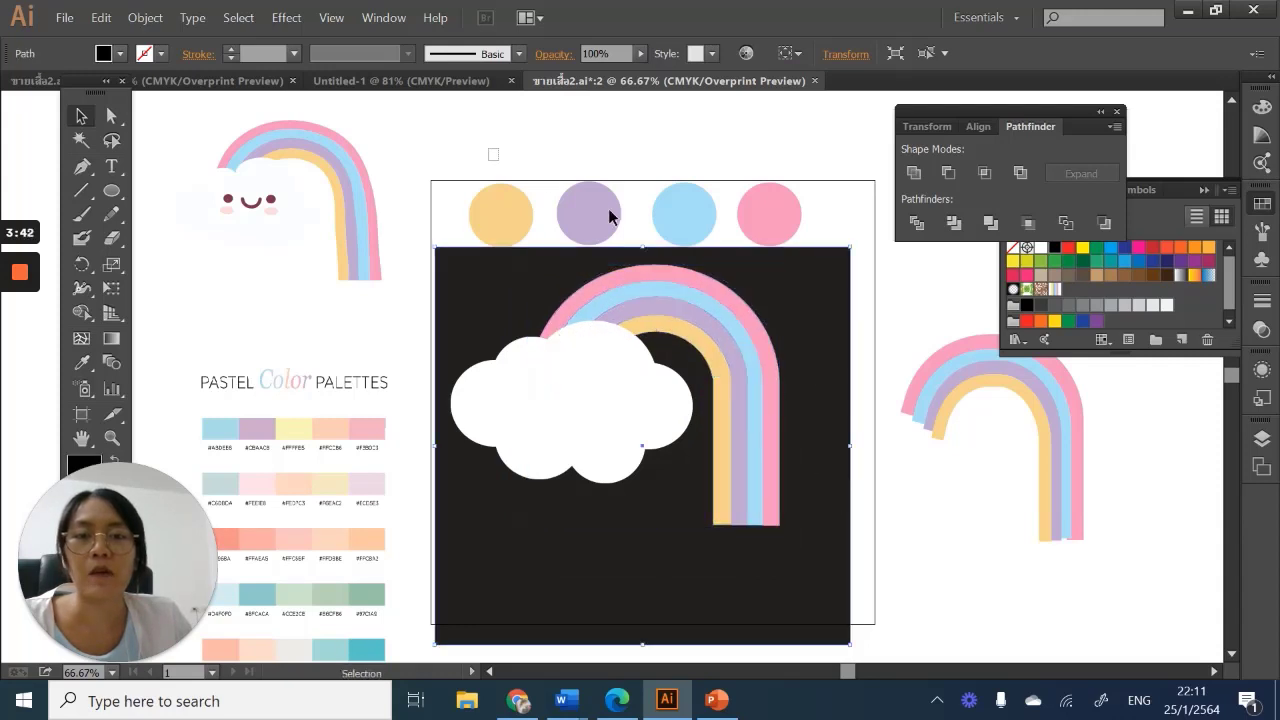
drag(435, 247, 451, 190)
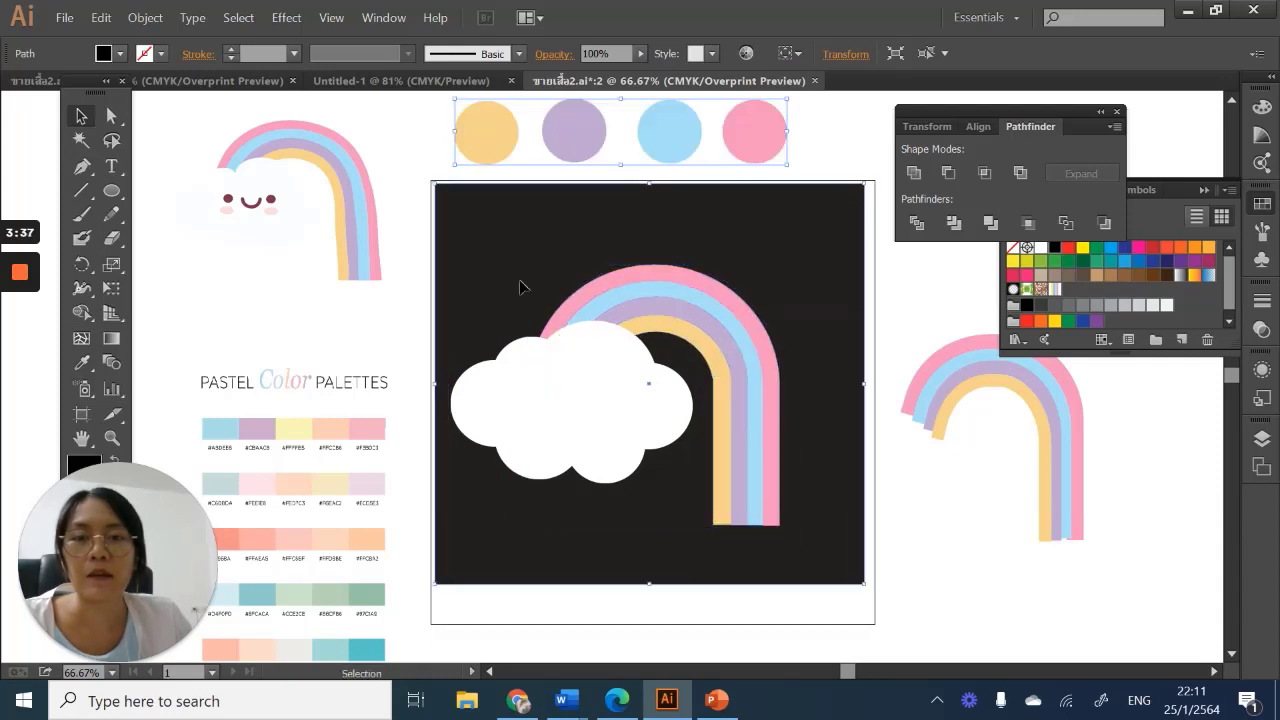
Draw a small circle as an eye on the left part of the cloud and fill it with dark brown
scroll(550, 310, down, 2)
click(574, 334)
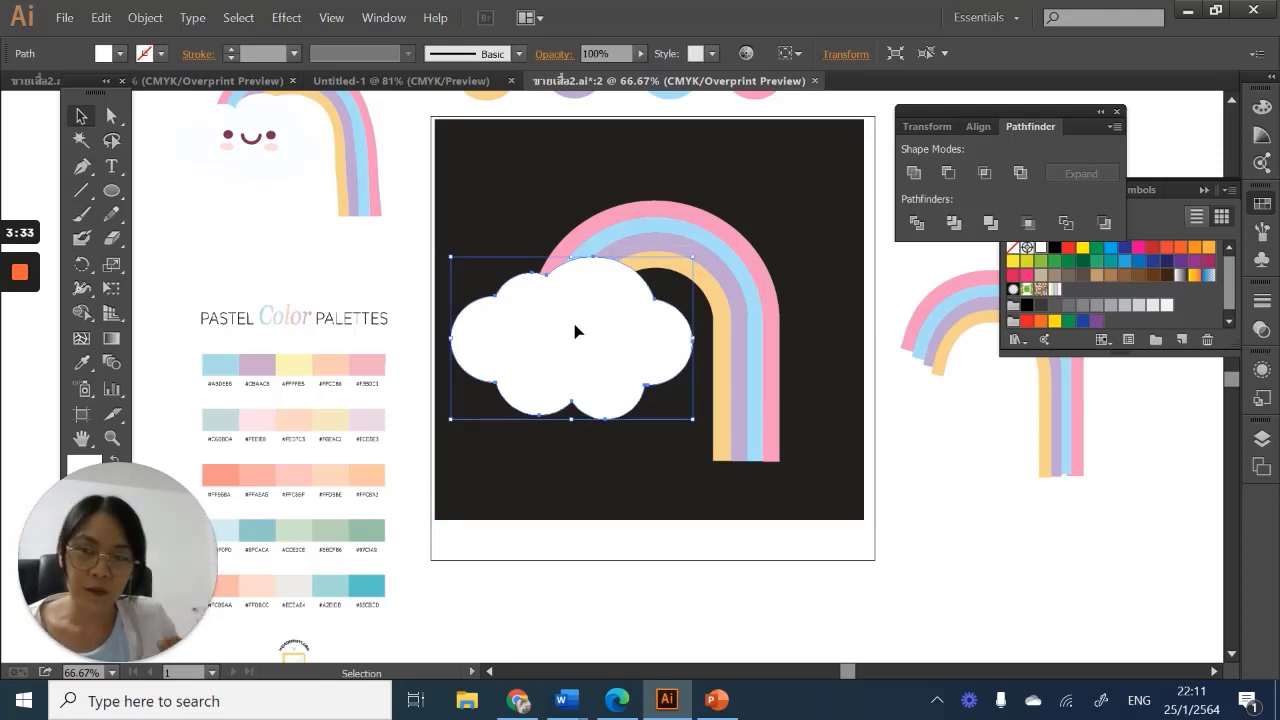
click(113, 192)
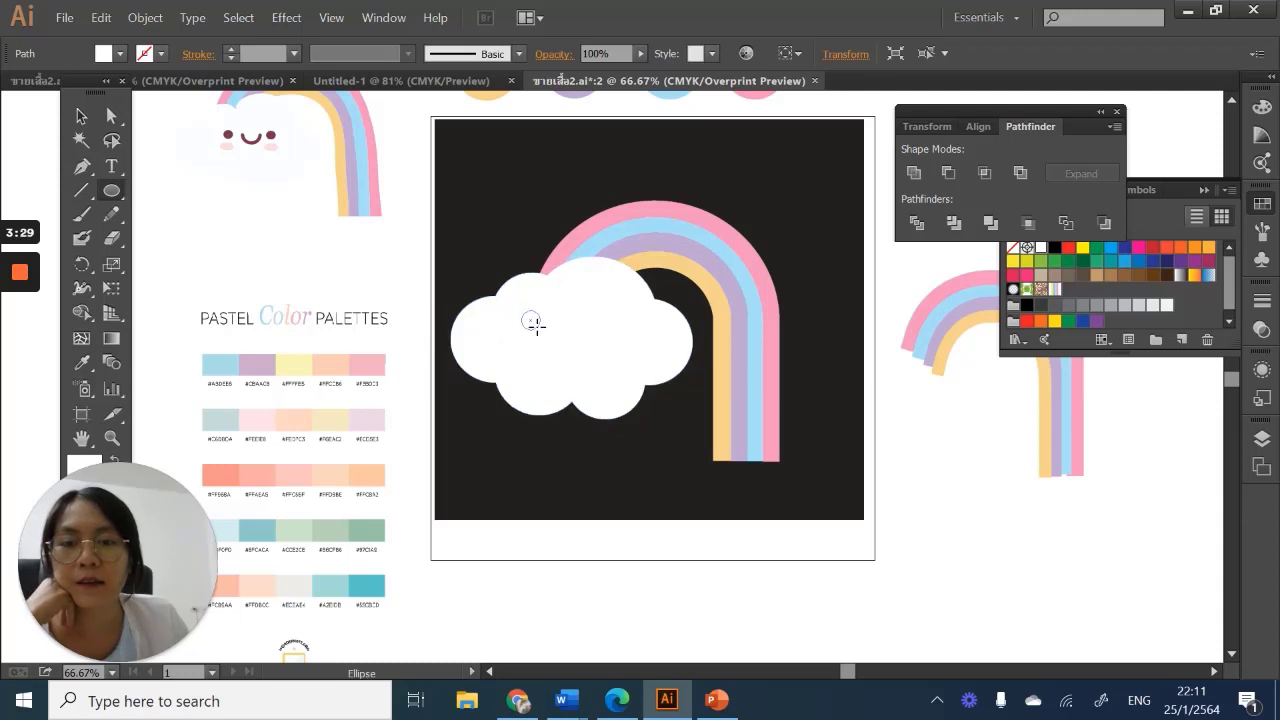
click(82, 362)
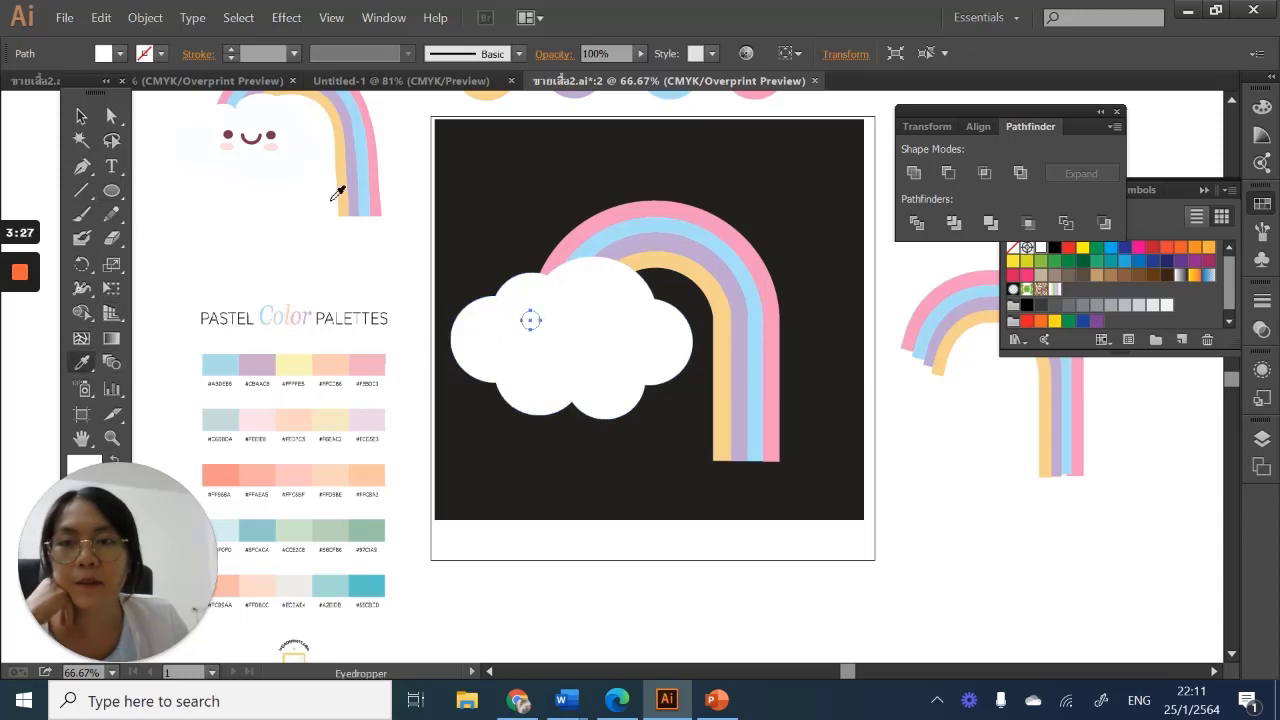
click(1145, 276)
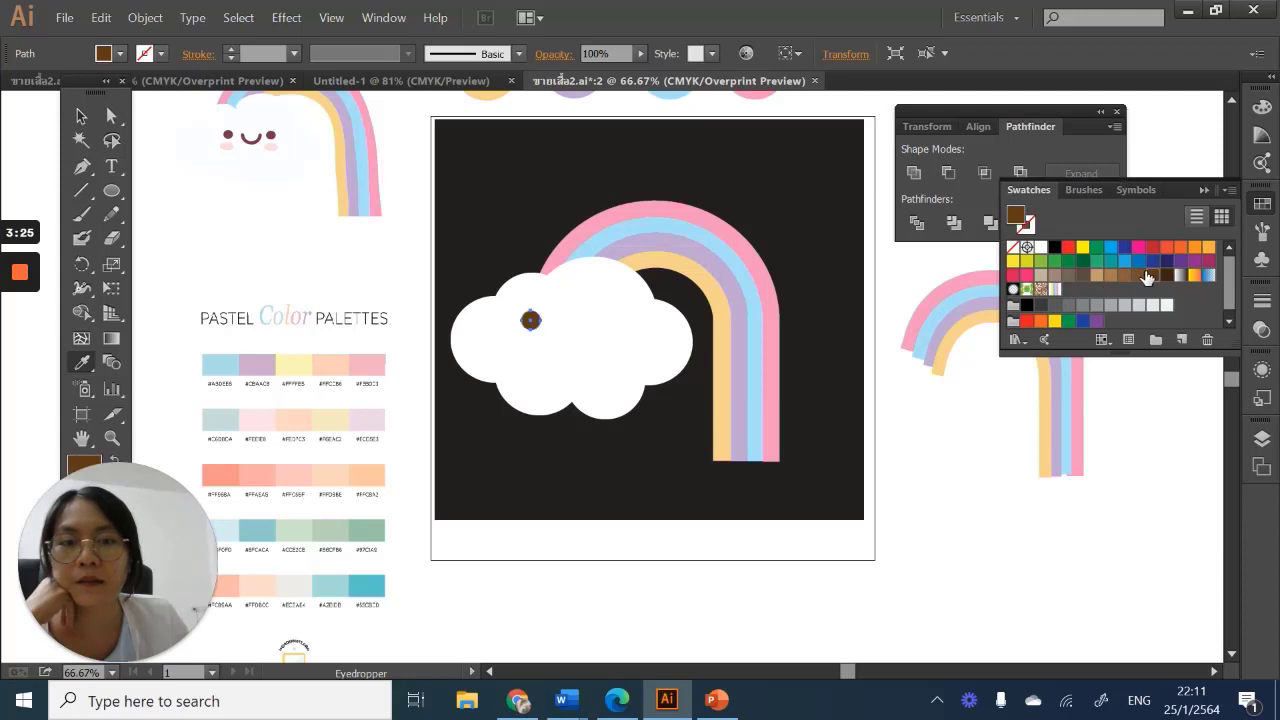
click(82, 116)
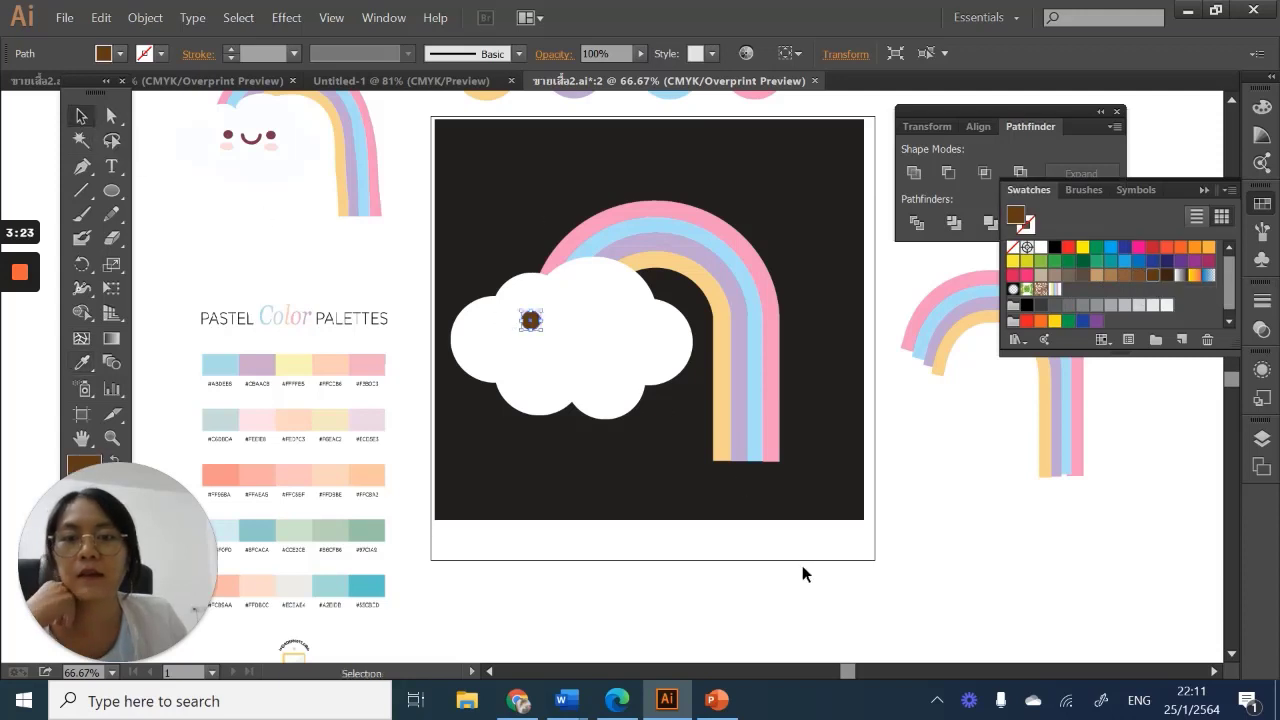
Duplicate the brown eye to the right at the same height on the cloud
click(910, 542)
click(533, 322)
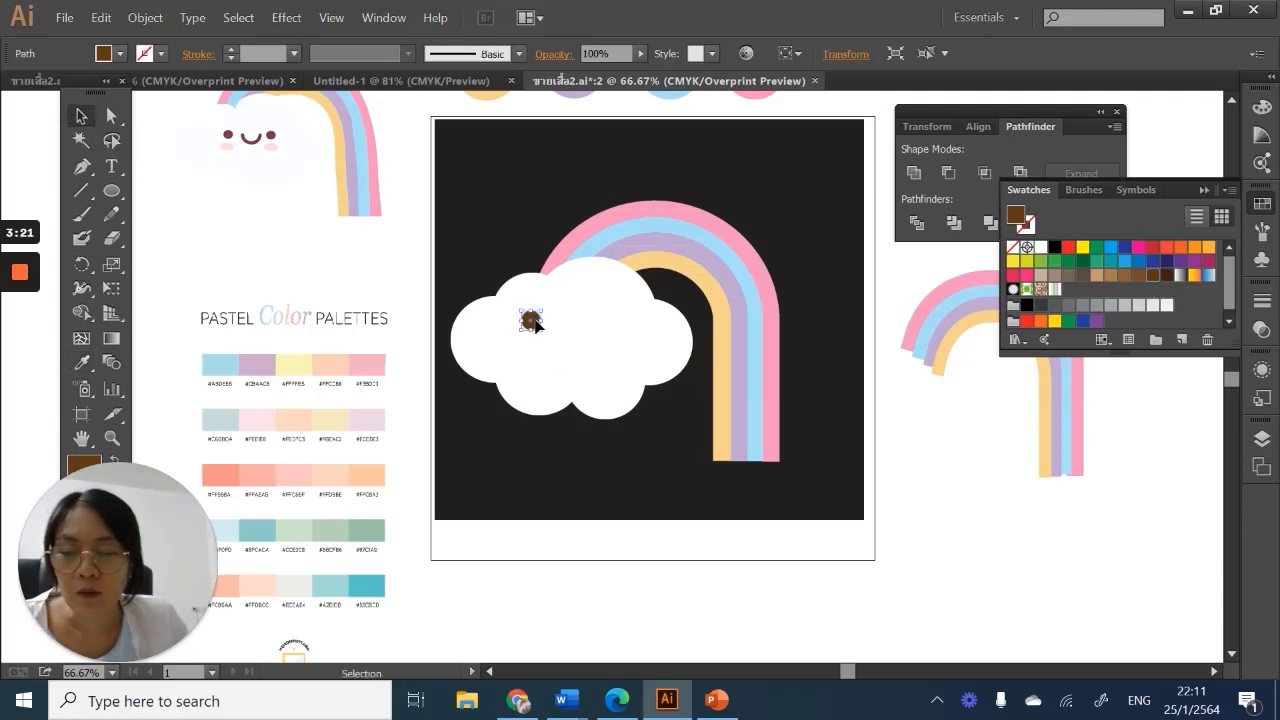
drag(535, 325, 607, 323)
Draw a small oval cheek below the left eye and colour it pale pink from the pastel palette with the Eyedropper
click(490, 340)
scroll(520, 330, up, 2)
click(111, 191)
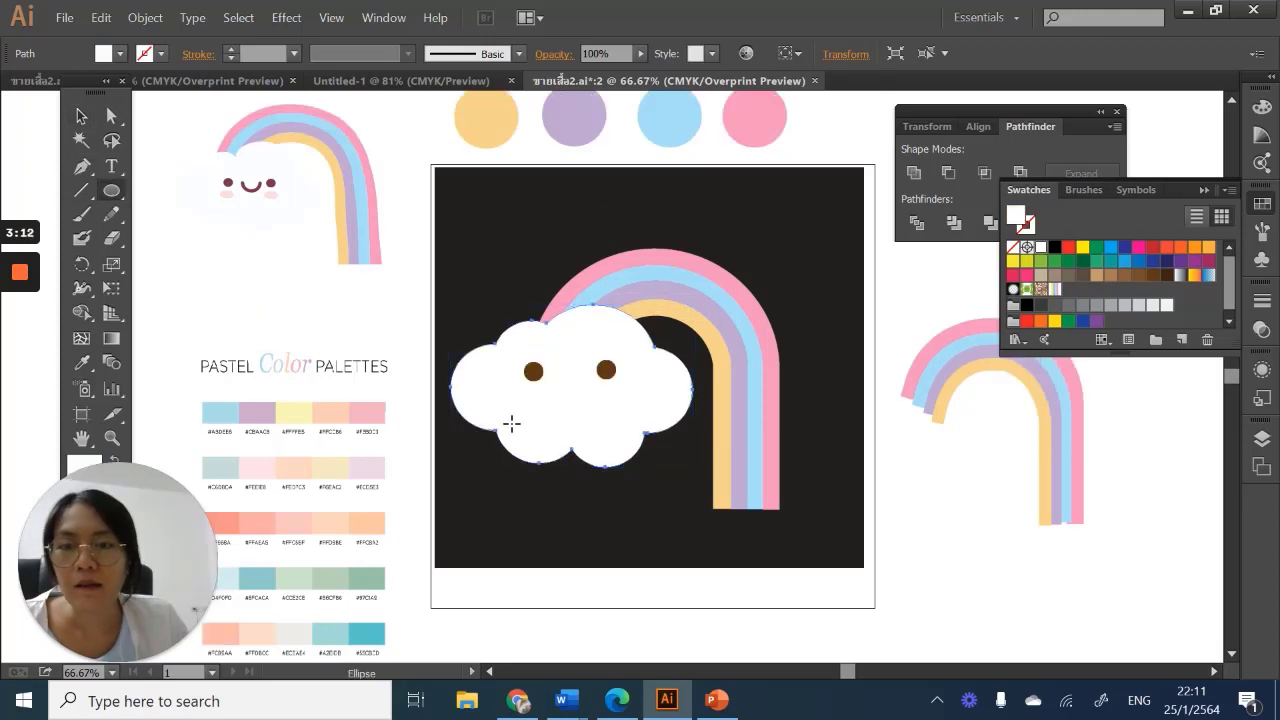
drag(484, 398, 517, 430)
click(81, 363)
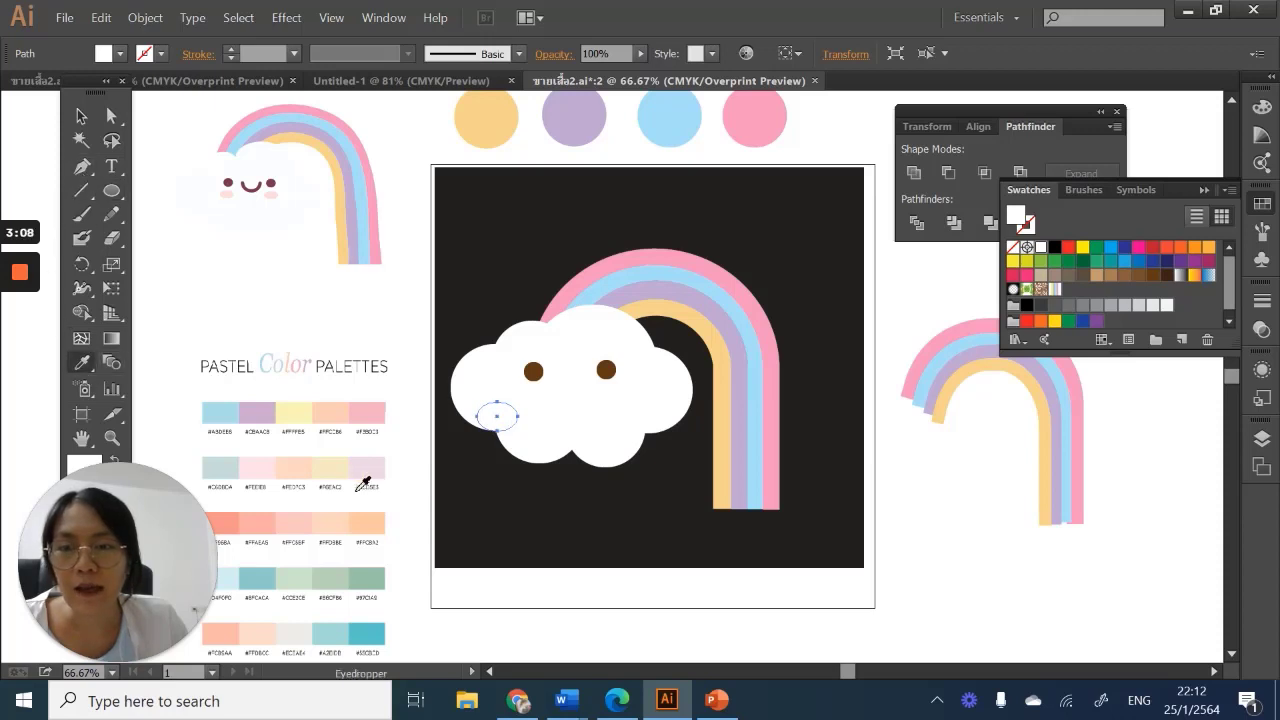
click(366, 466)
click(261, 461)
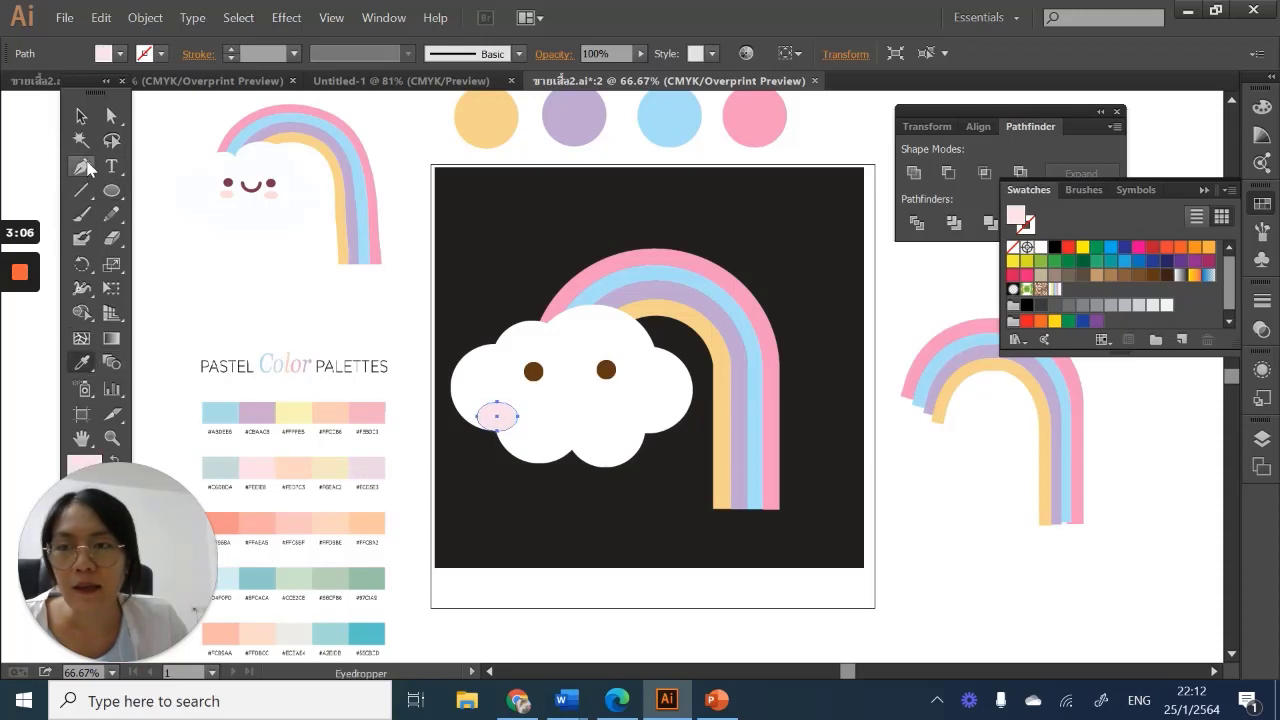
Copy the pink cheek to the cloud's right side and adjust the eyes into a level pair above the cheeks
click(81, 116)
drag(517, 410, 609, 367)
click(533, 368)
click(535, 386)
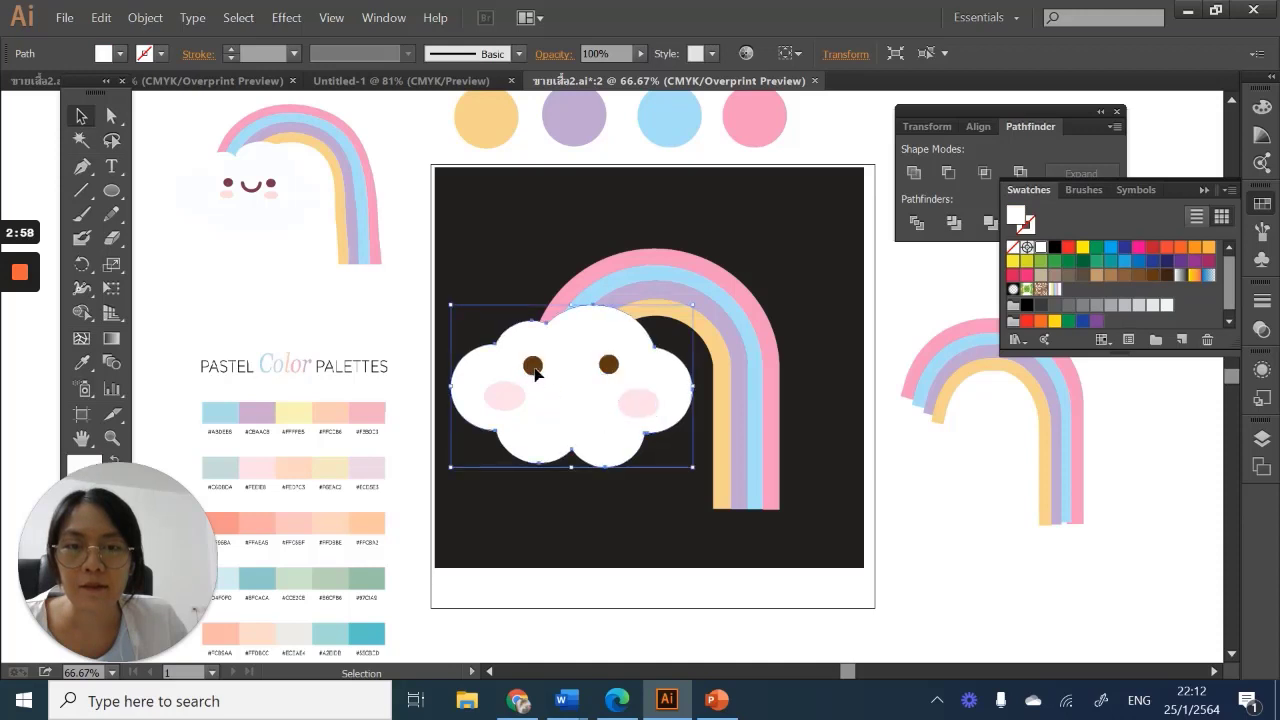
click(533, 366)
click(641, 414)
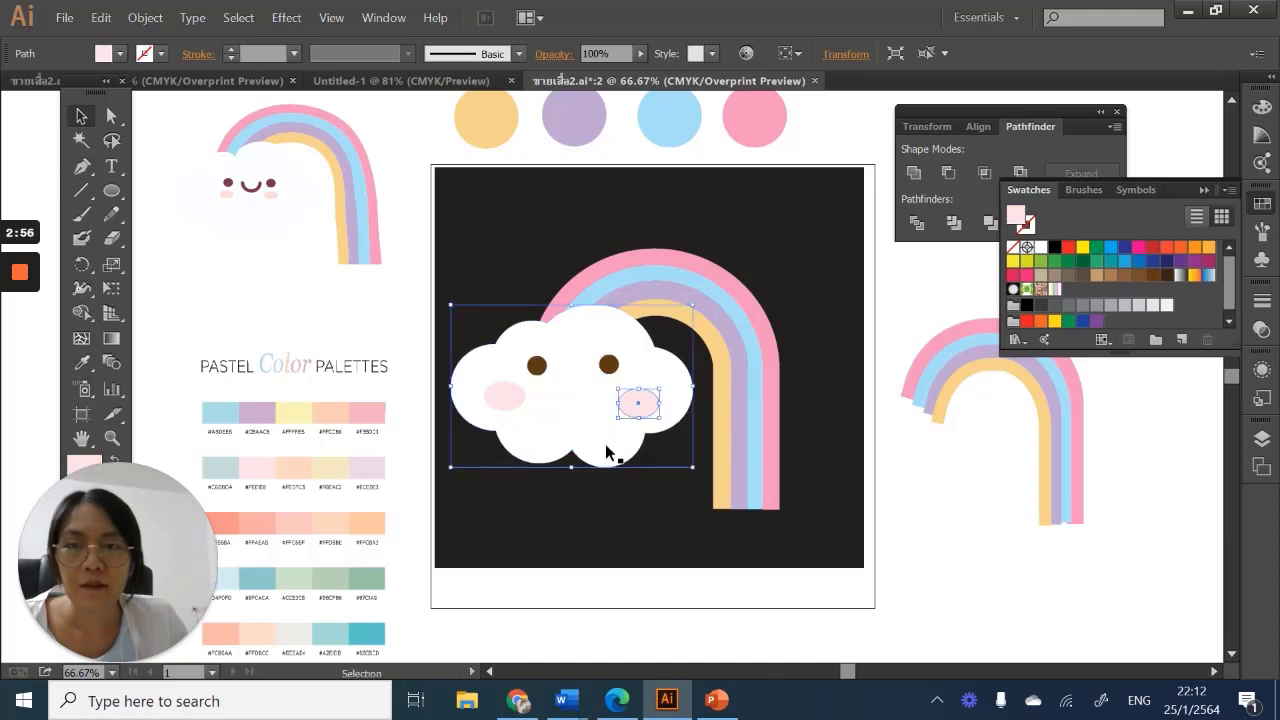
click(948, 558)
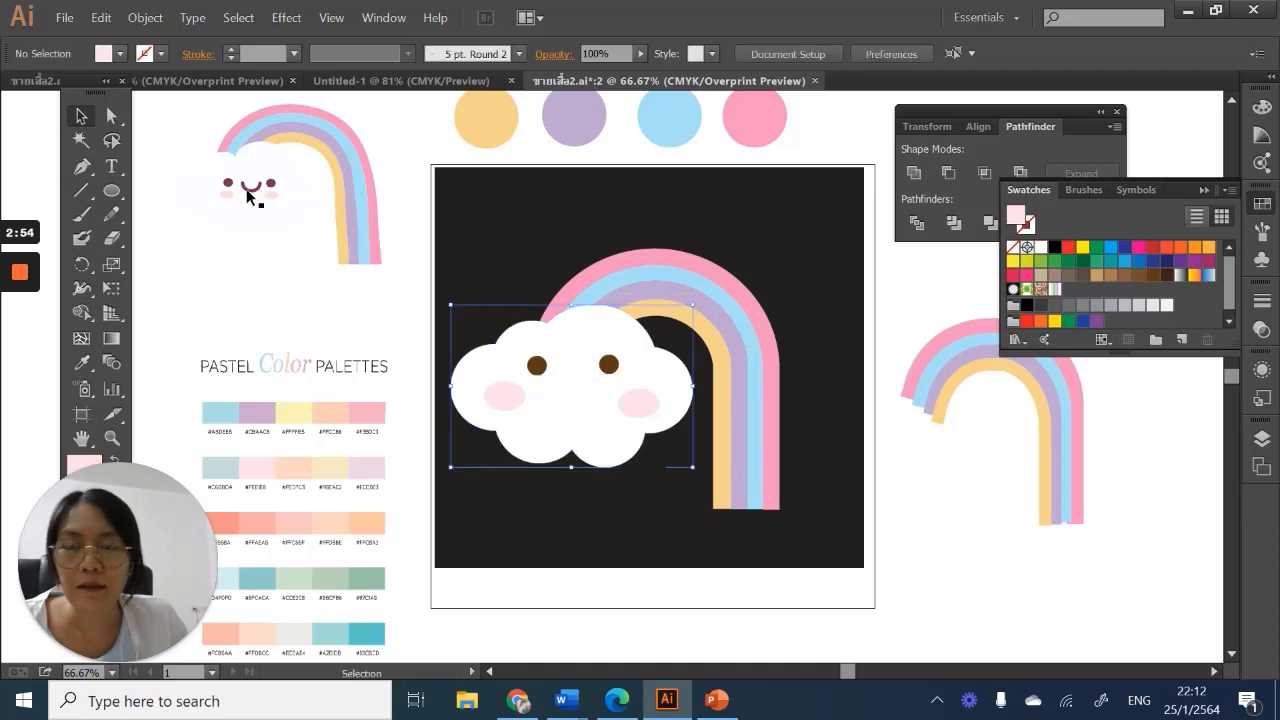
Draw a larger ellipse below the reference cloud and delete its top anchor point to leave only the lower half
click(111, 190)
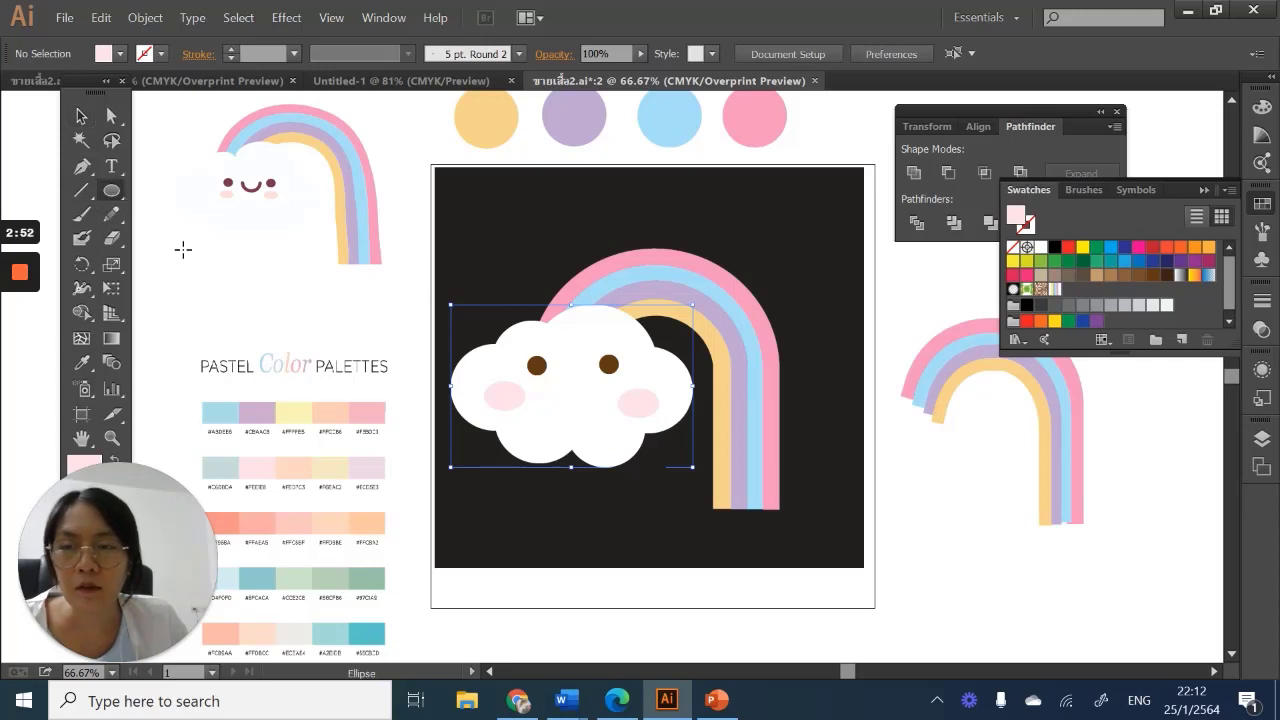
drag(190, 253, 267, 321)
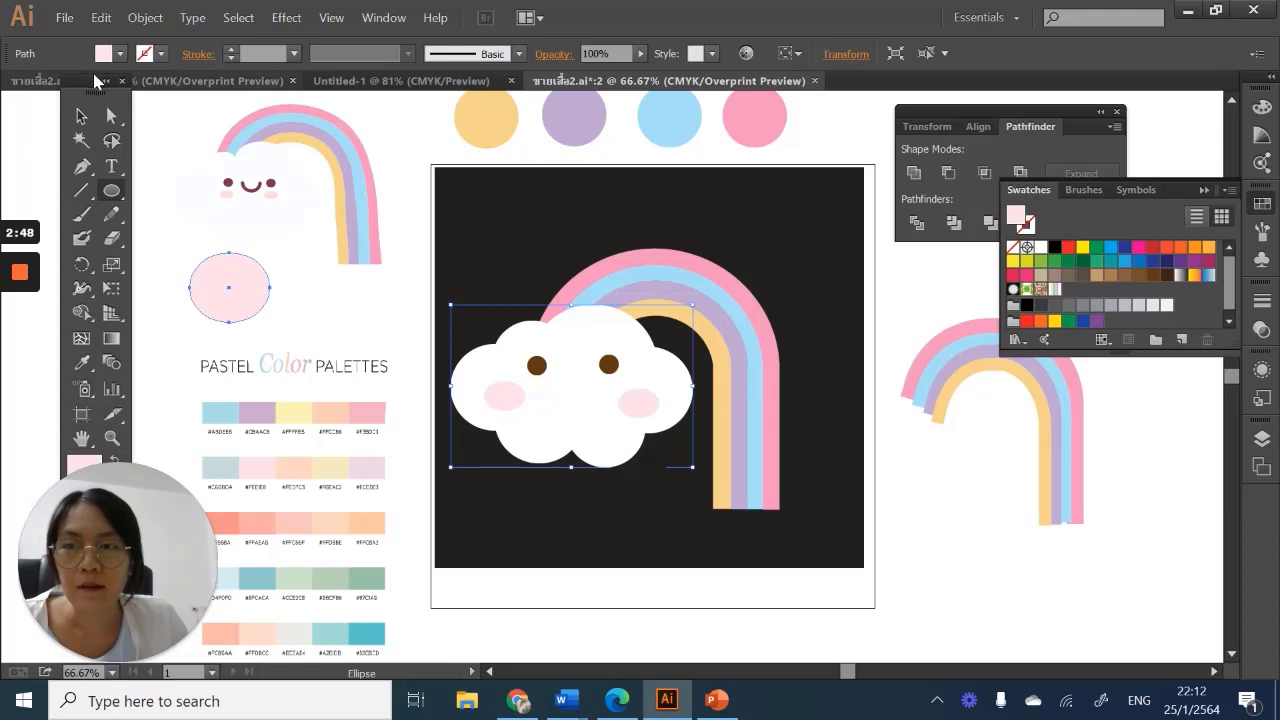
drag(95, 88, 90, 28)
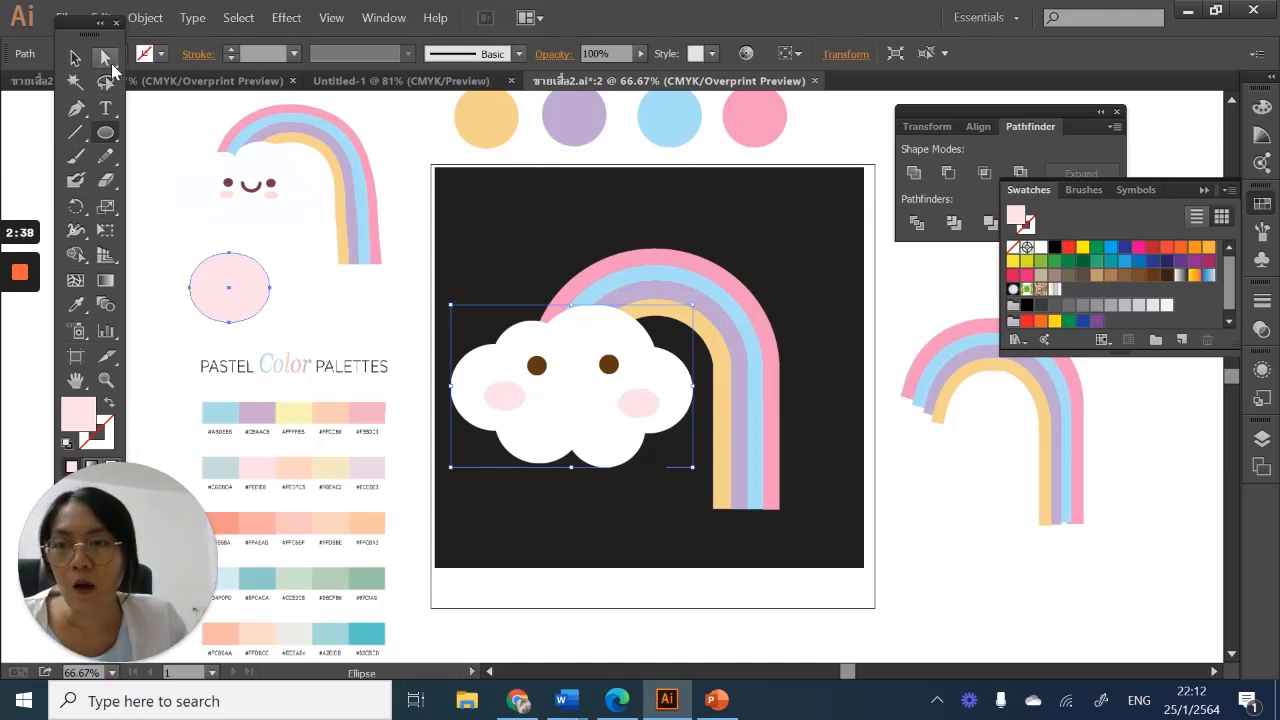
click(108, 60)
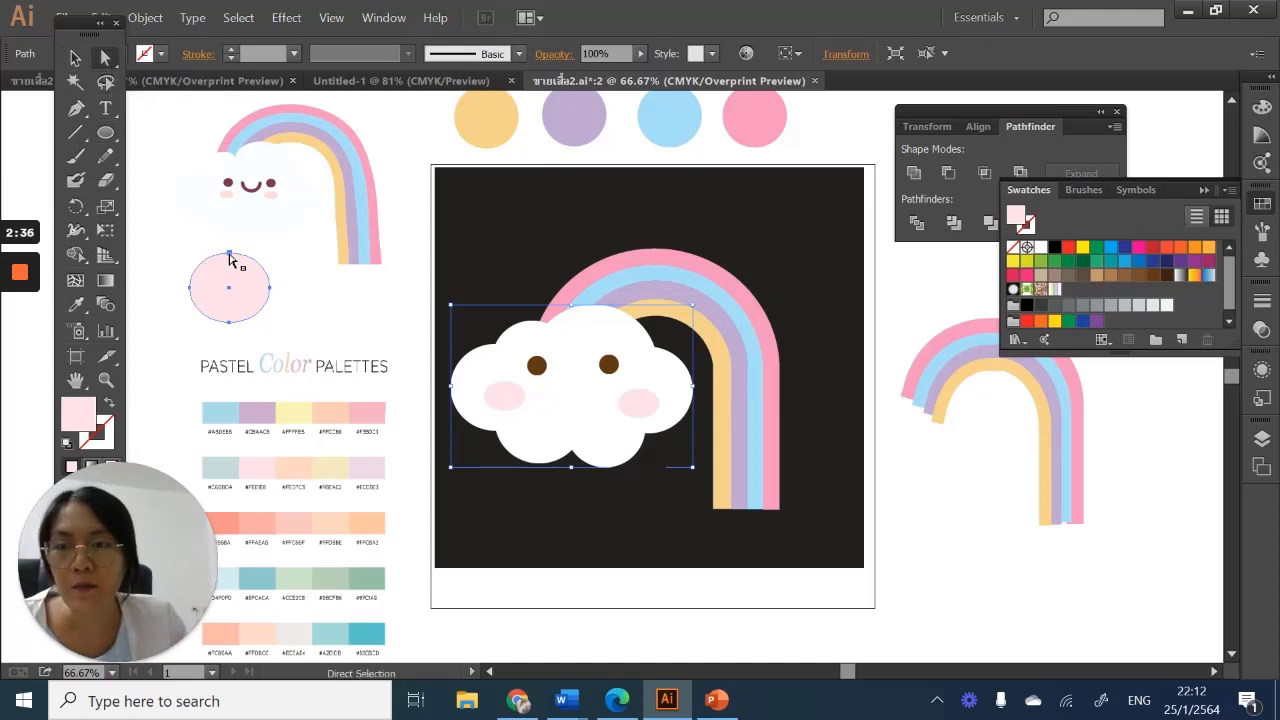
click(229, 255)
key(Delete)
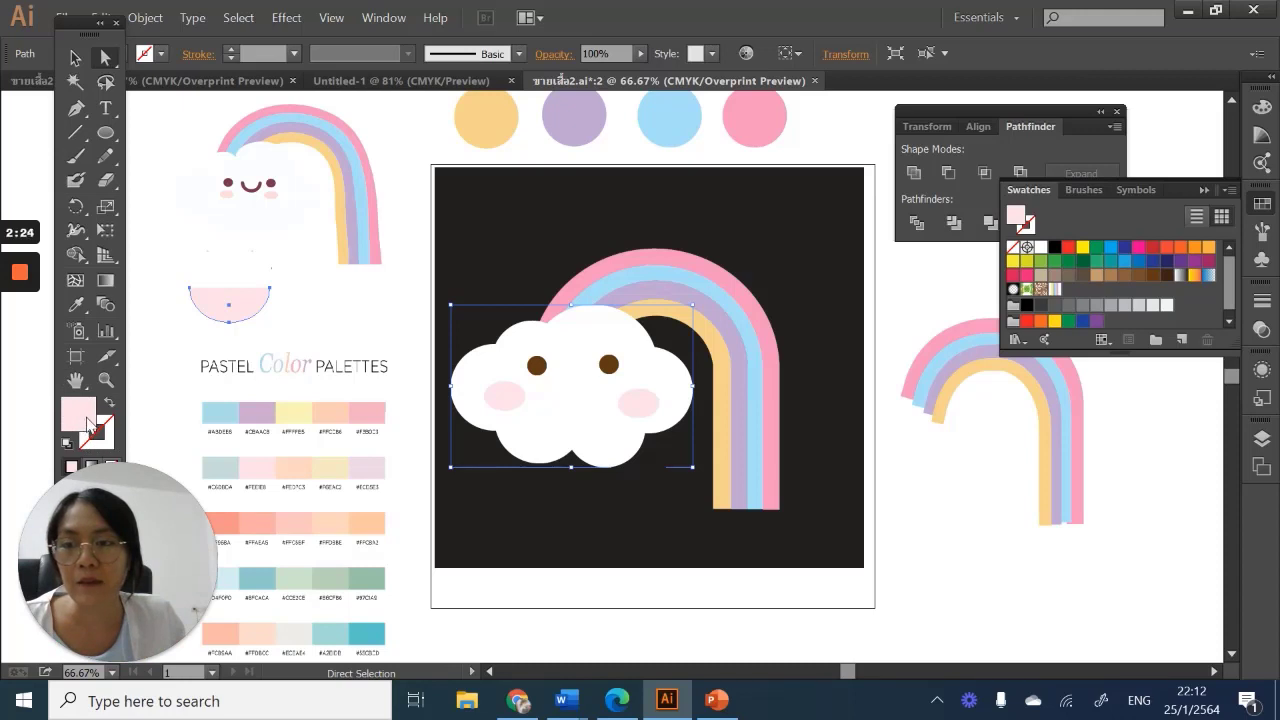
Remove the half-ellipse's fill and set its stroke weight to 7 pt
drag(92, 24, 163, 9)
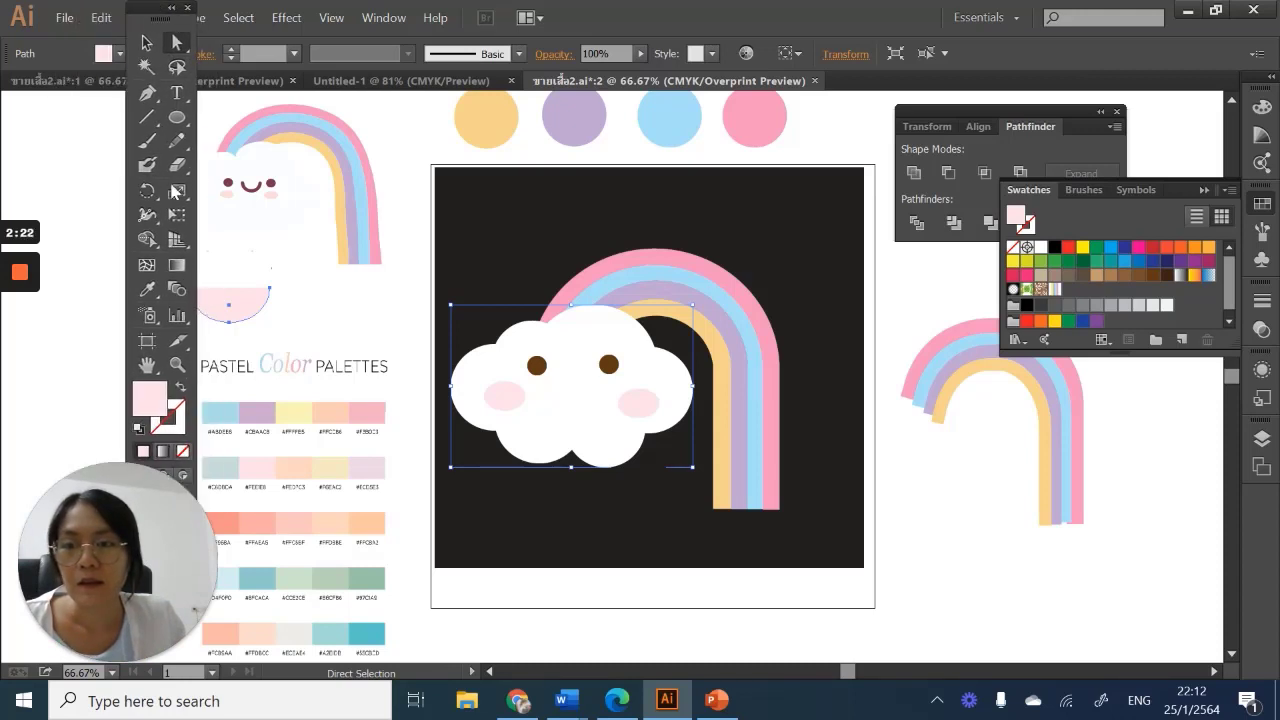
click(183, 454)
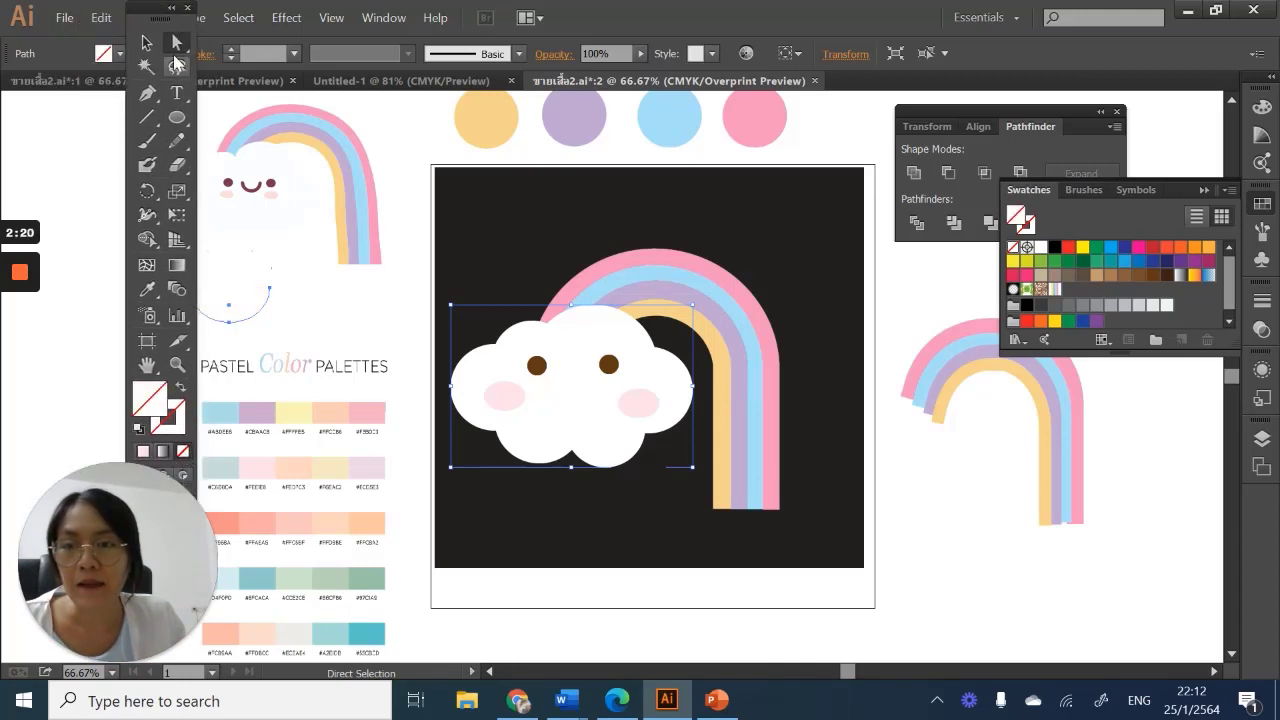
drag(157, 9, 139, 8)
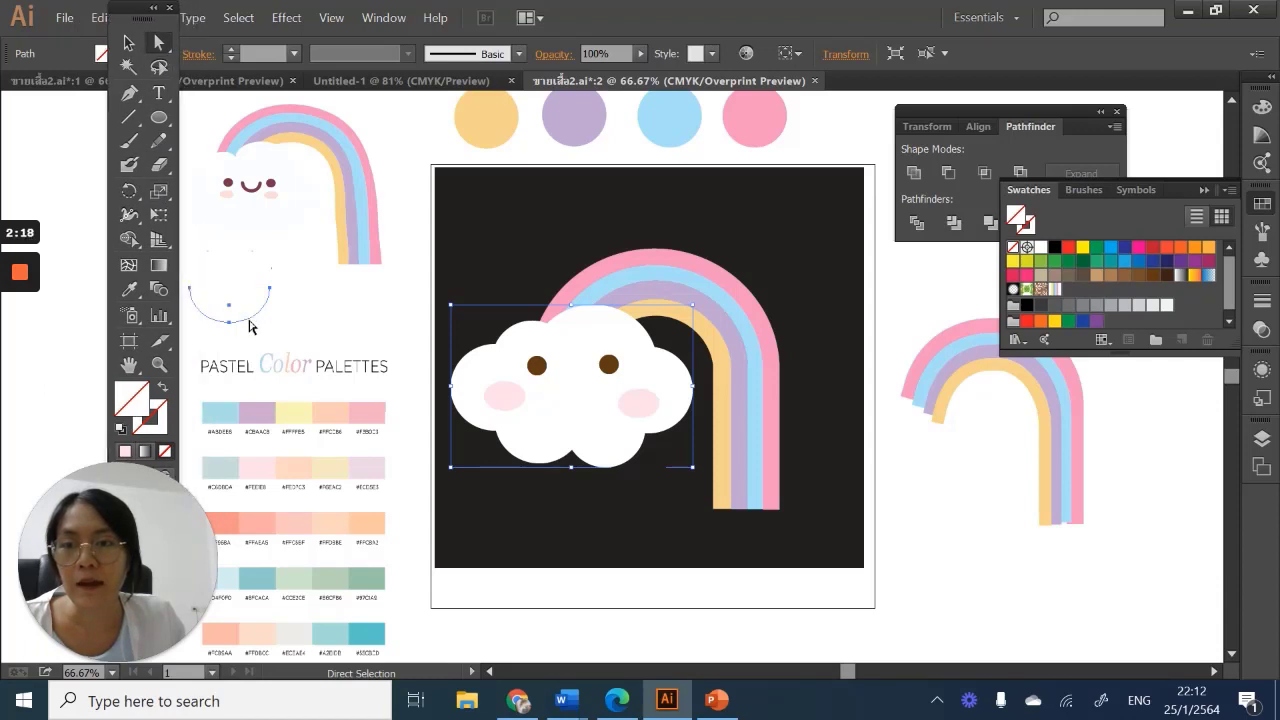
click(128, 42)
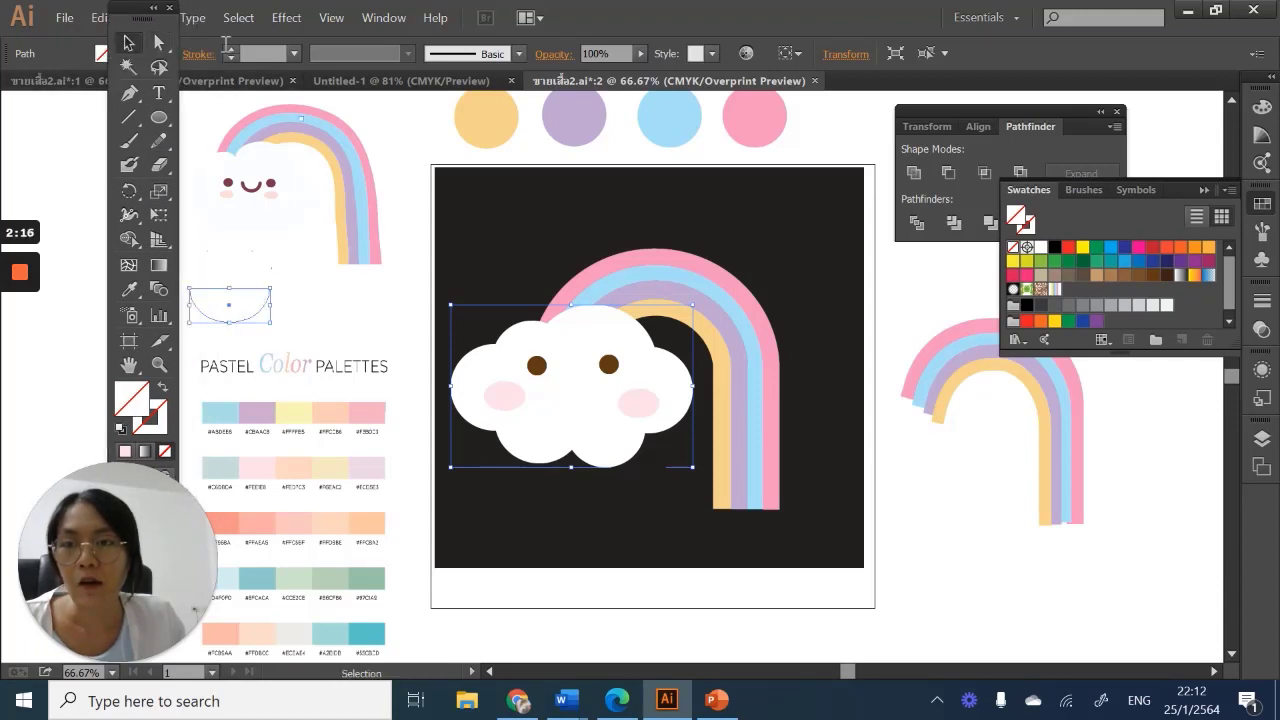
click(293, 53)
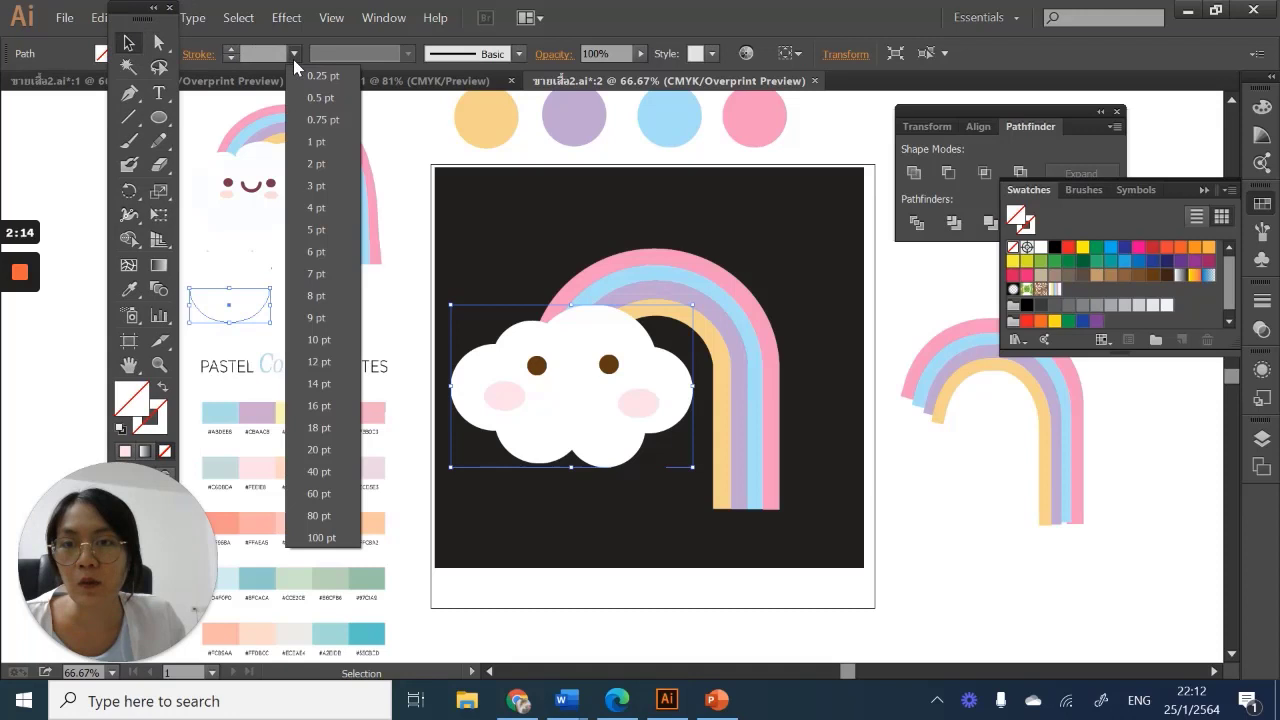
click(316, 274)
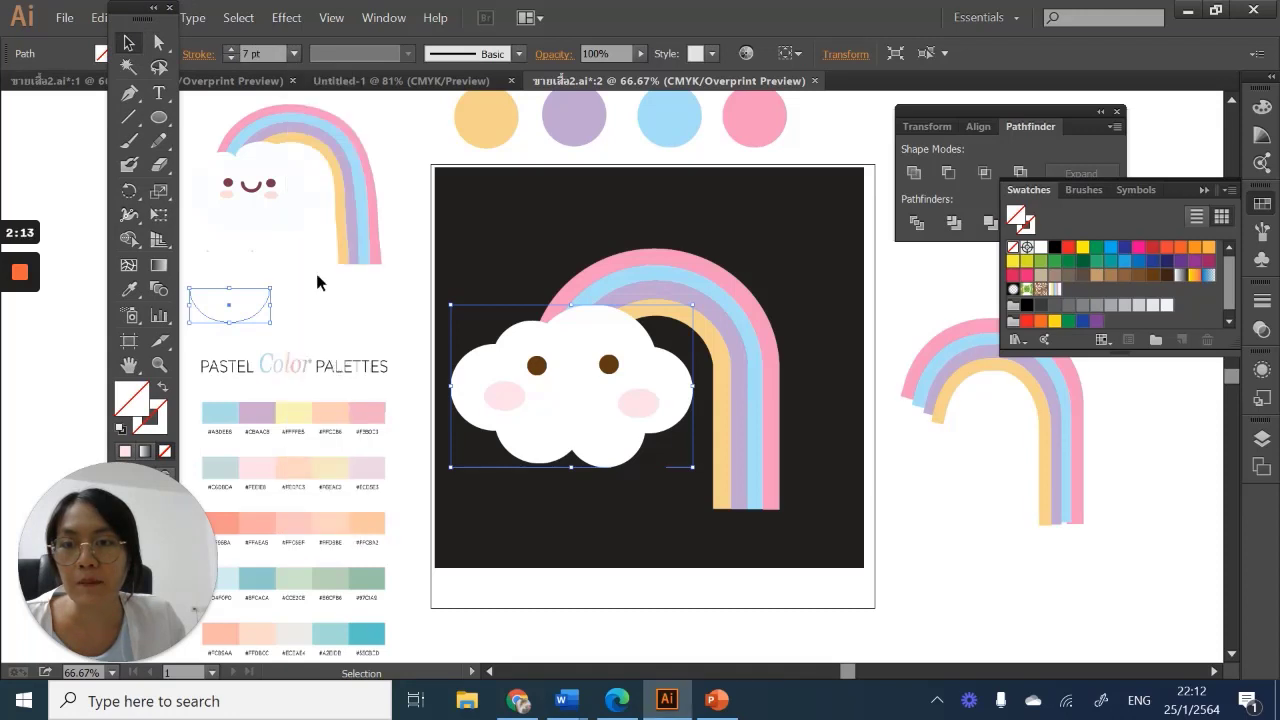
Give the arc a dark brown 10 pt stroke and place it between the cheeks as the cloud's smile
click(156, 424)
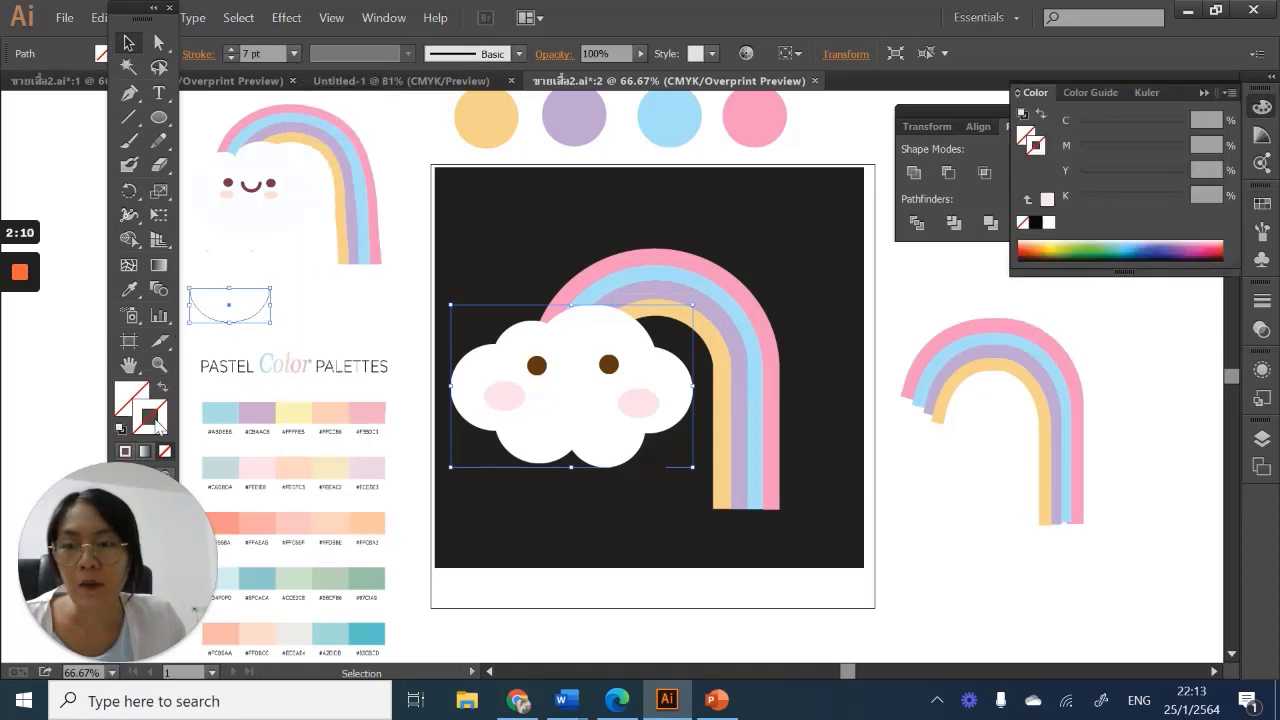
click(1262, 203)
click(1133, 282)
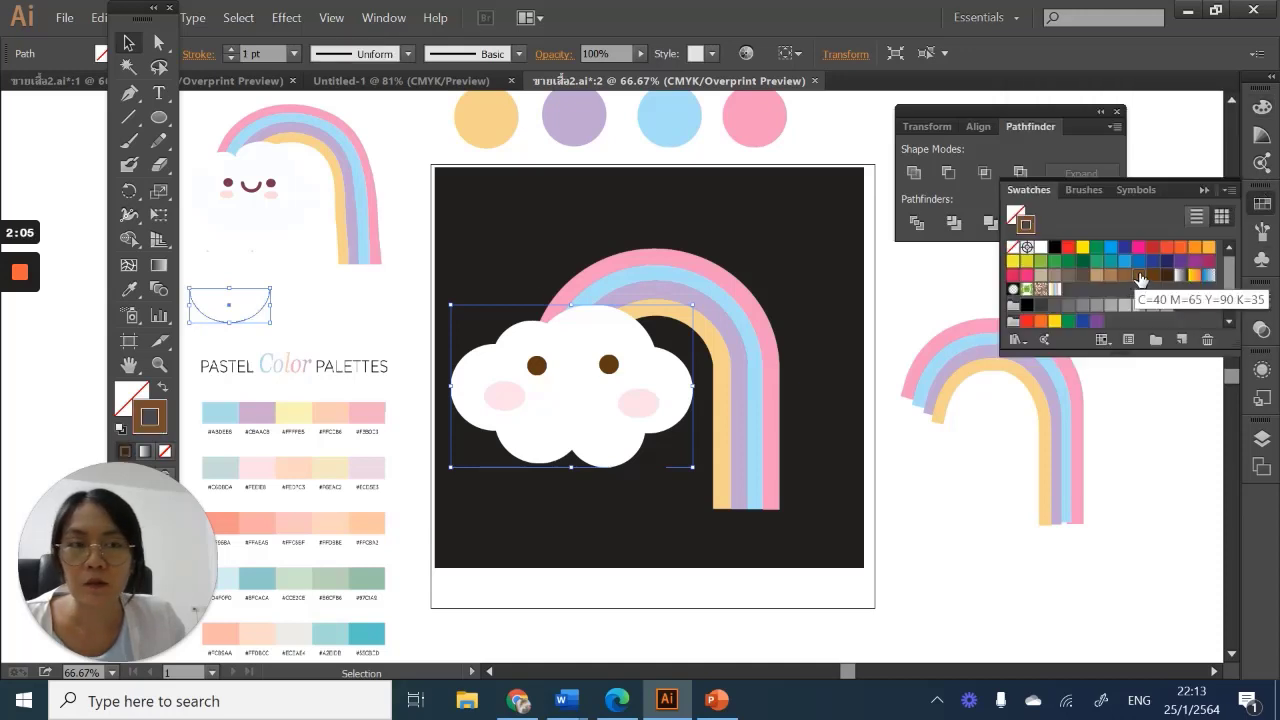
click(294, 53)
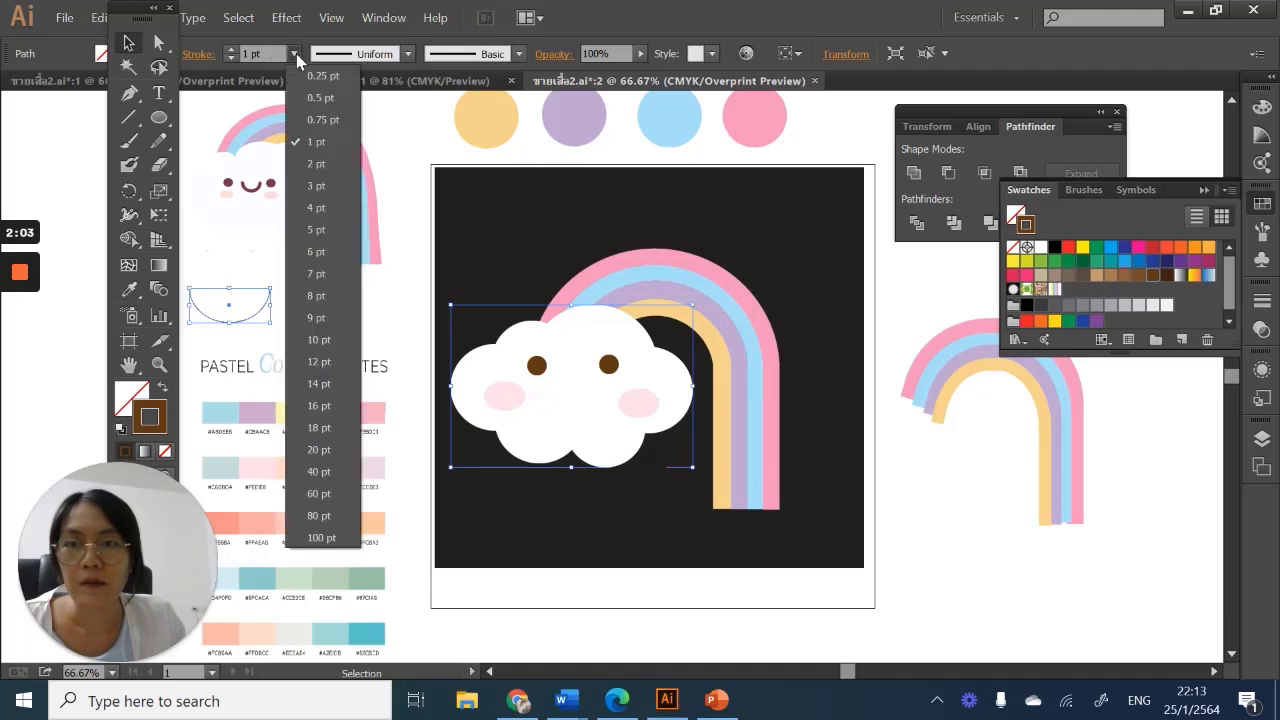
click(319, 340)
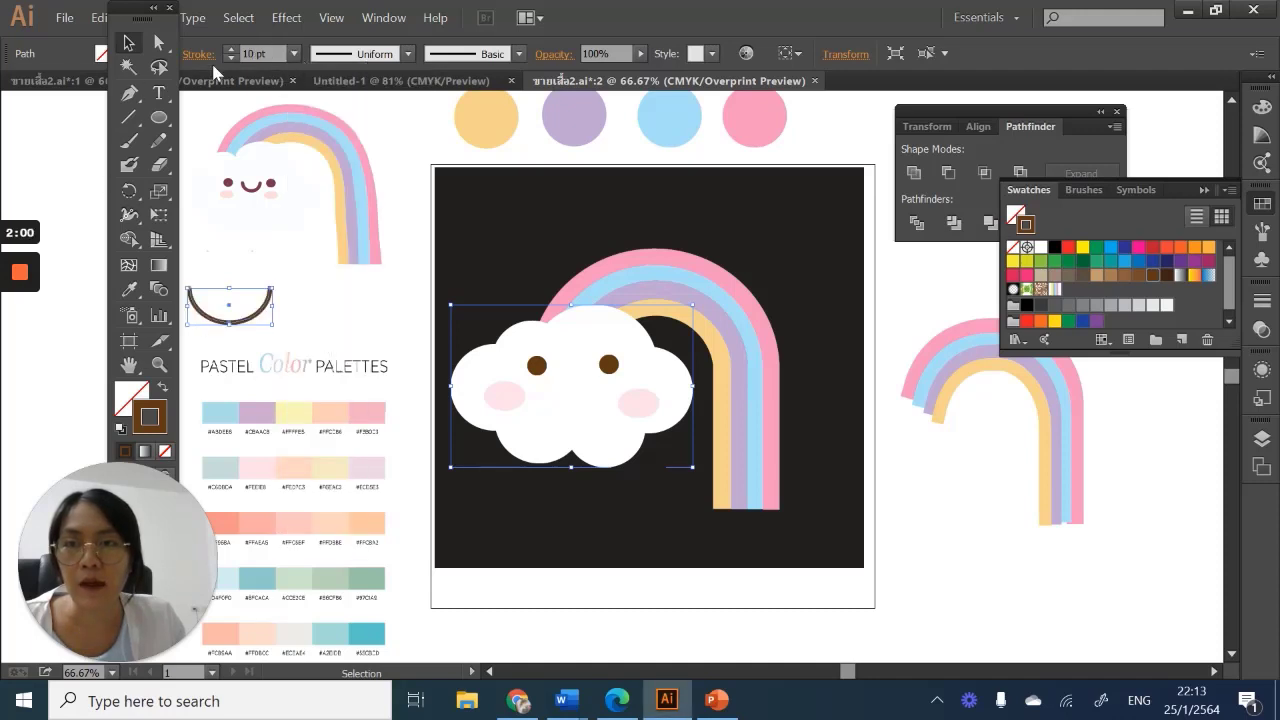
drag(258, 318, 599, 418)
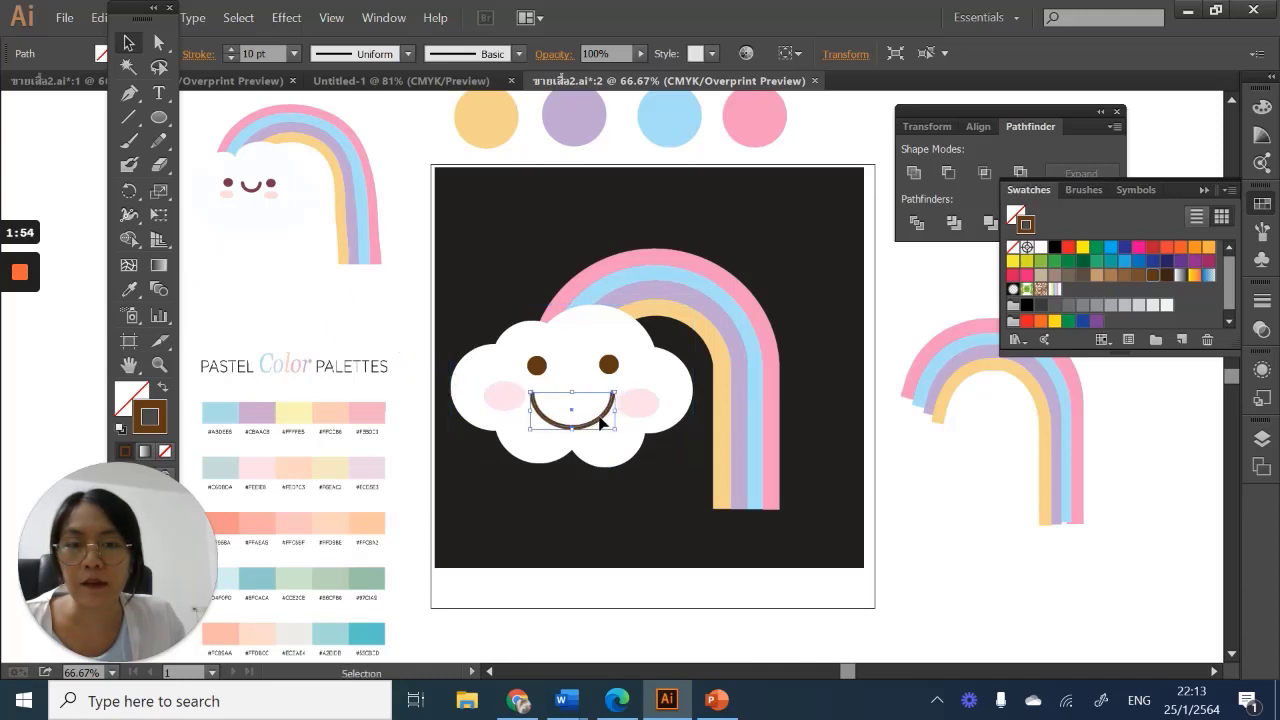
Scale the smile down proportionally between the cheeks and thicken its stroke to 9 pt
click(771, 480)
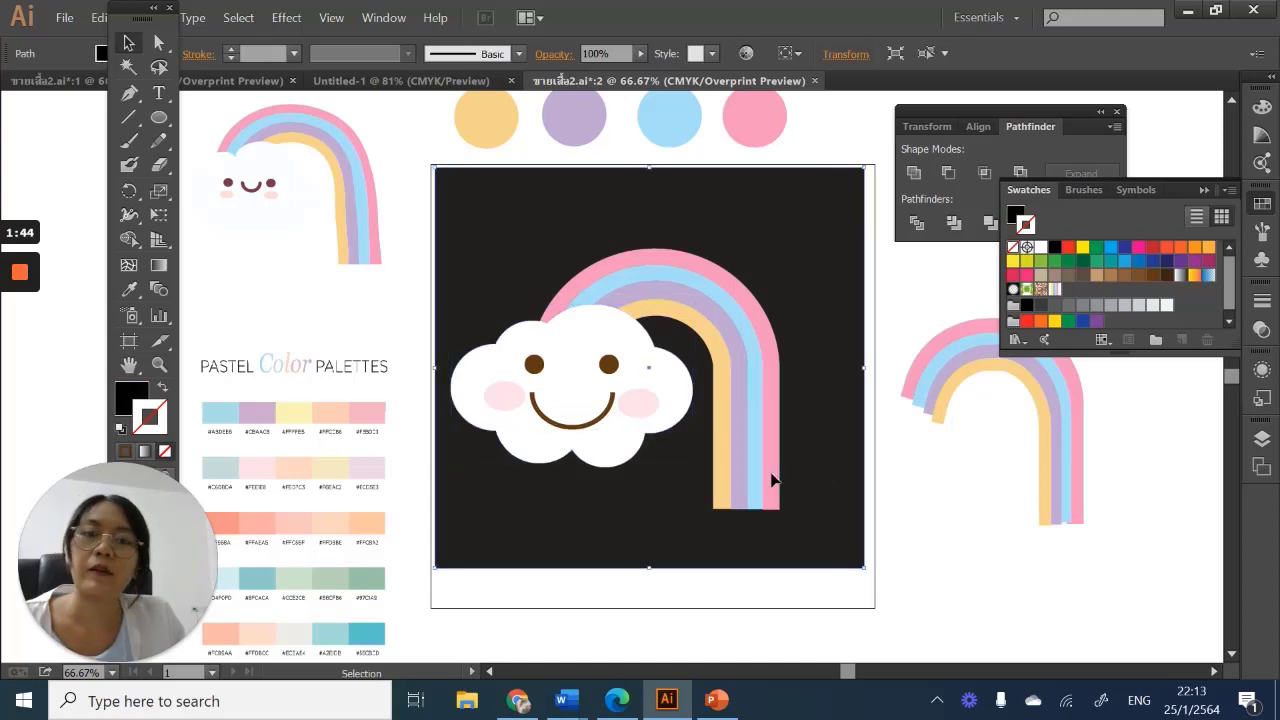
click(586, 426)
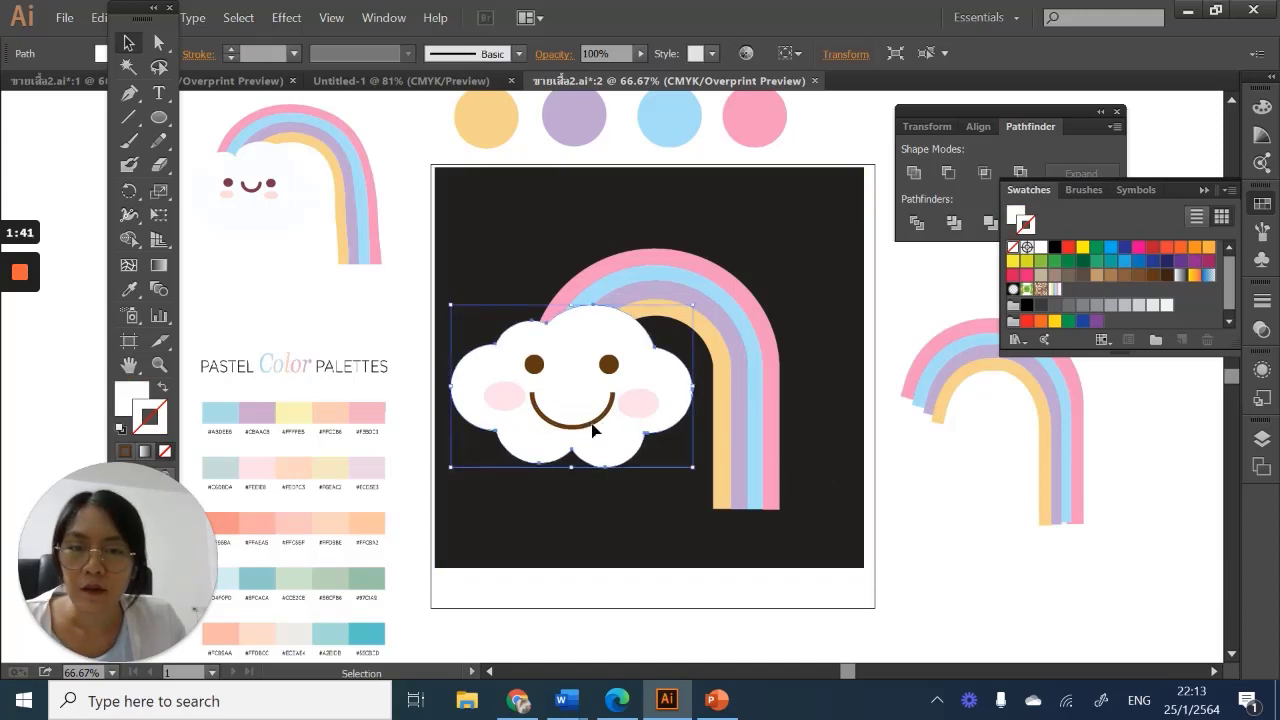
click(593, 426)
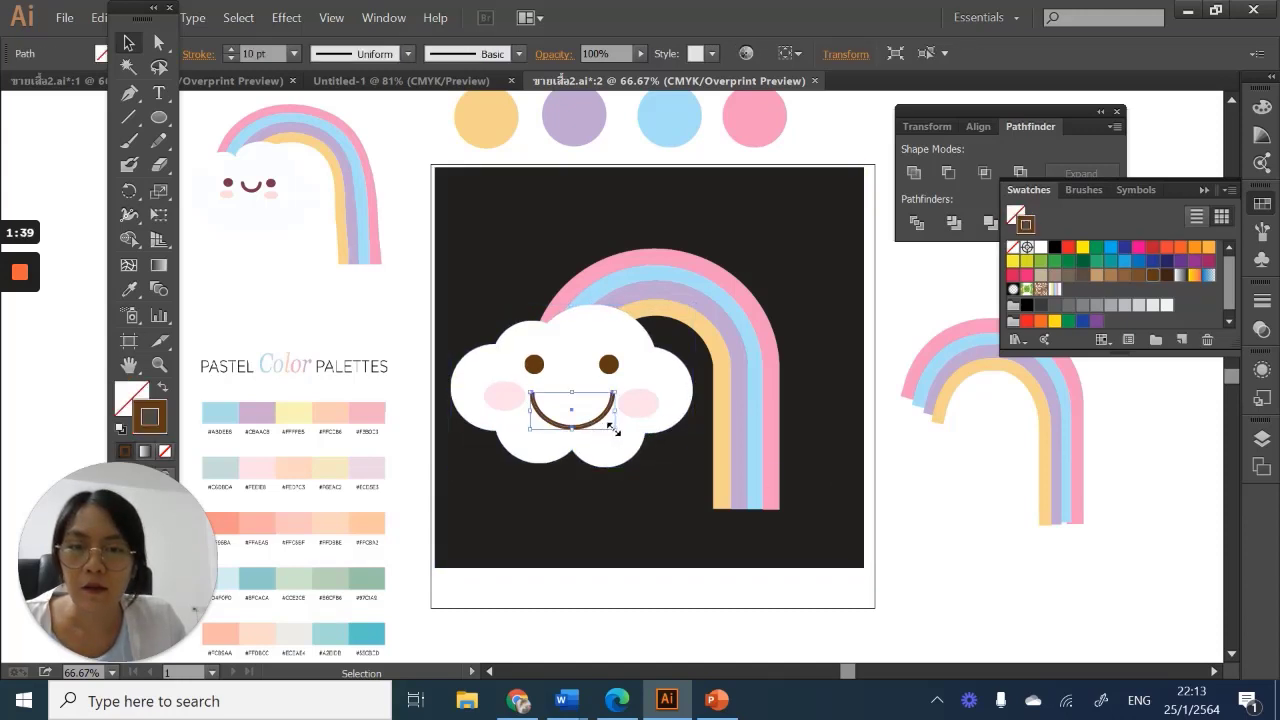
drag(613, 428, 575, 411)
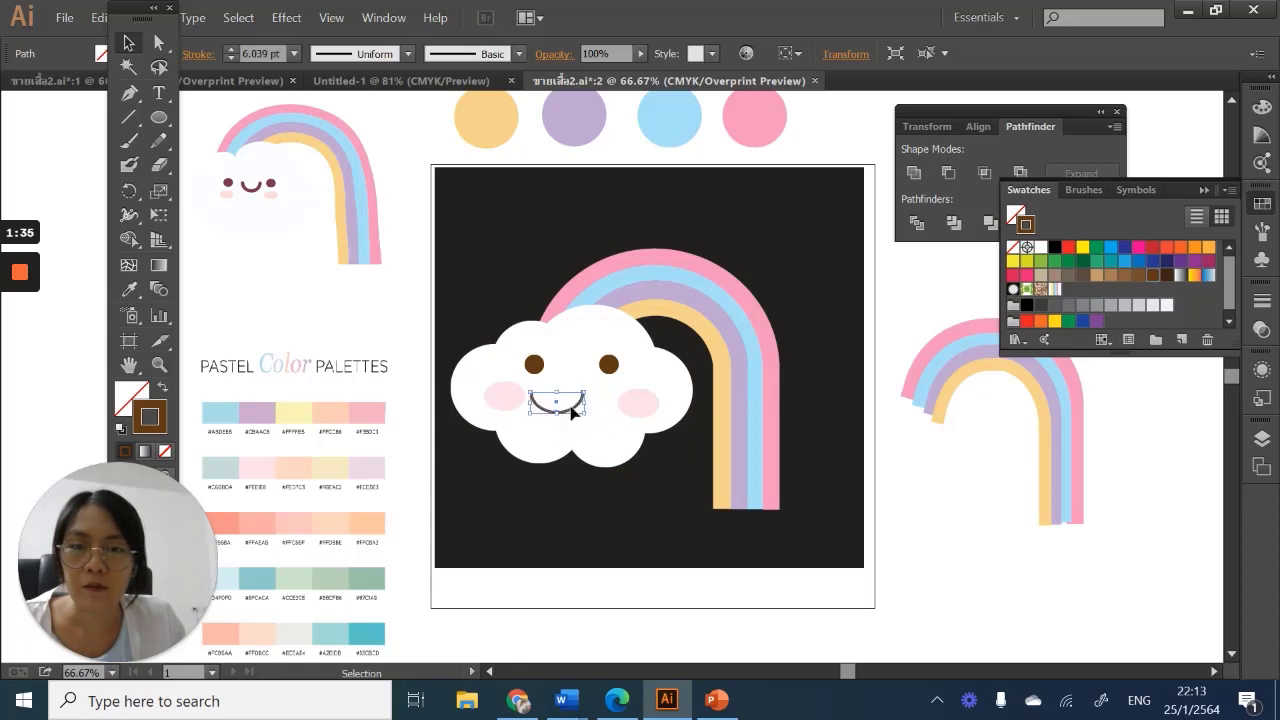
key(ctrl+z)
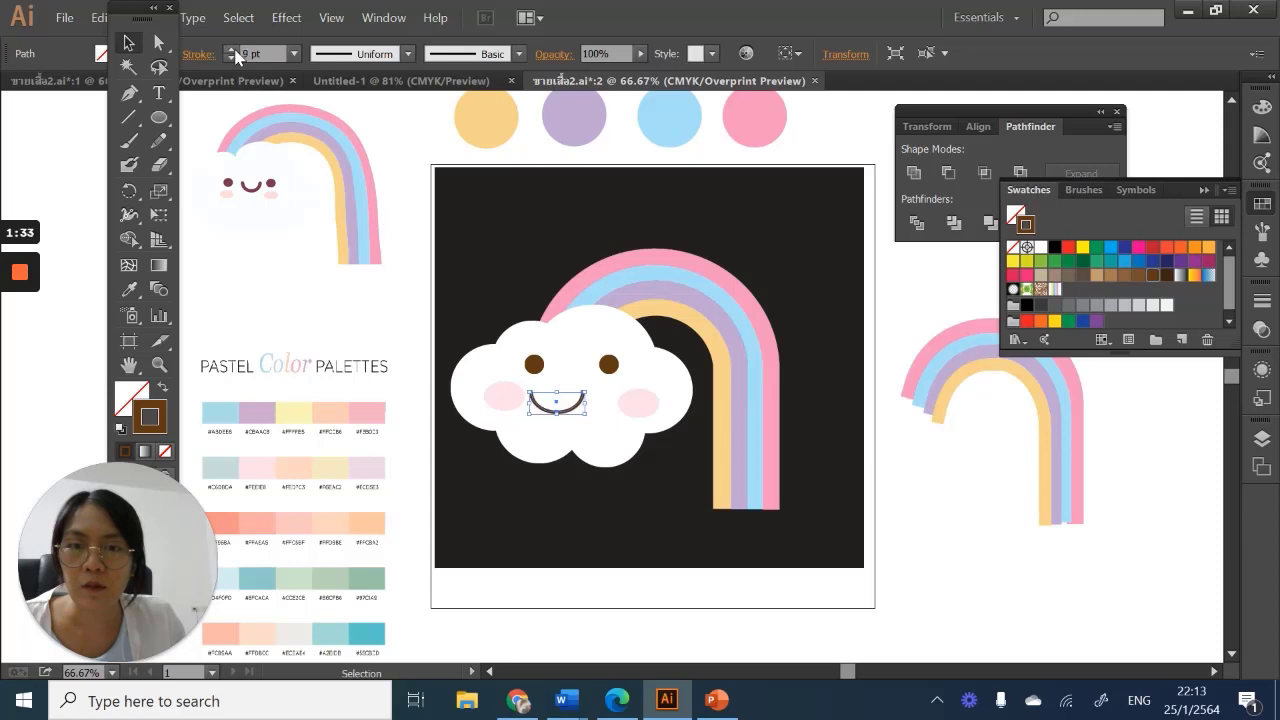
Draw a small circle in the lower part of the cloud's left eye and give it a white stroke as a highlight
click(893, 536)
key(a)
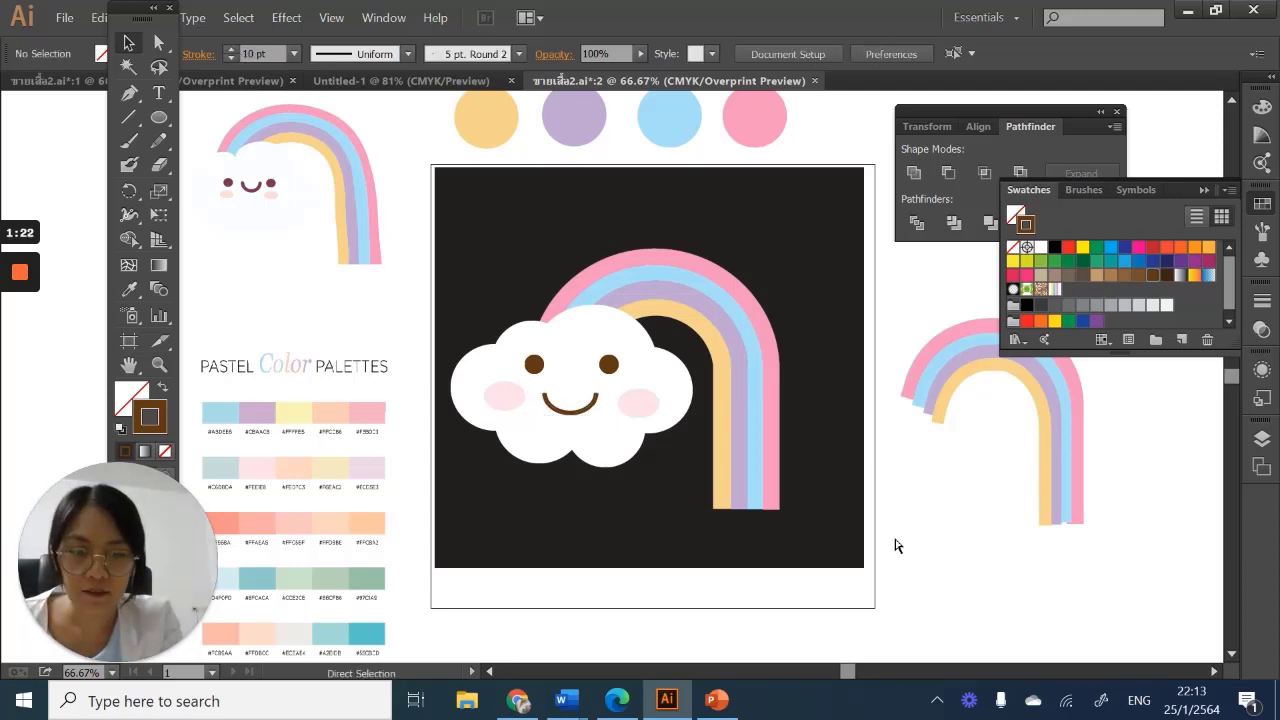
key(ctrl+equal)
key(ctrl+equal)
key(ctrl+equal)
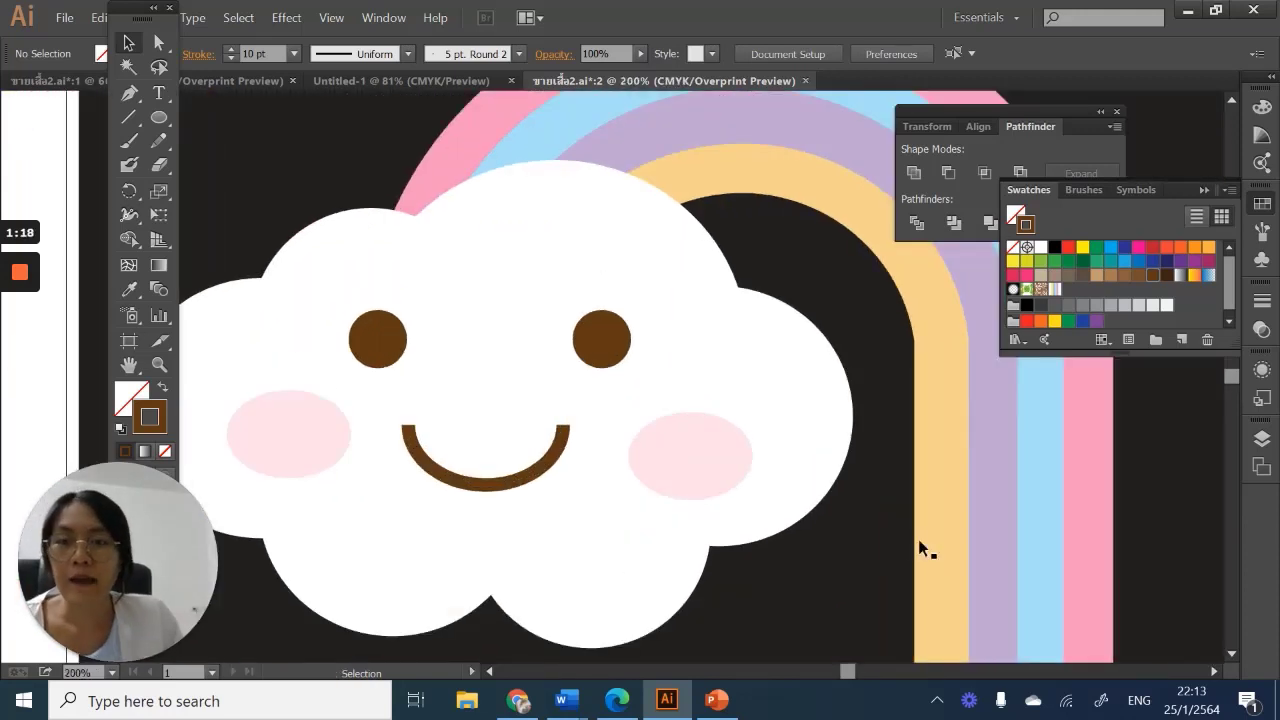
click(159, 117)
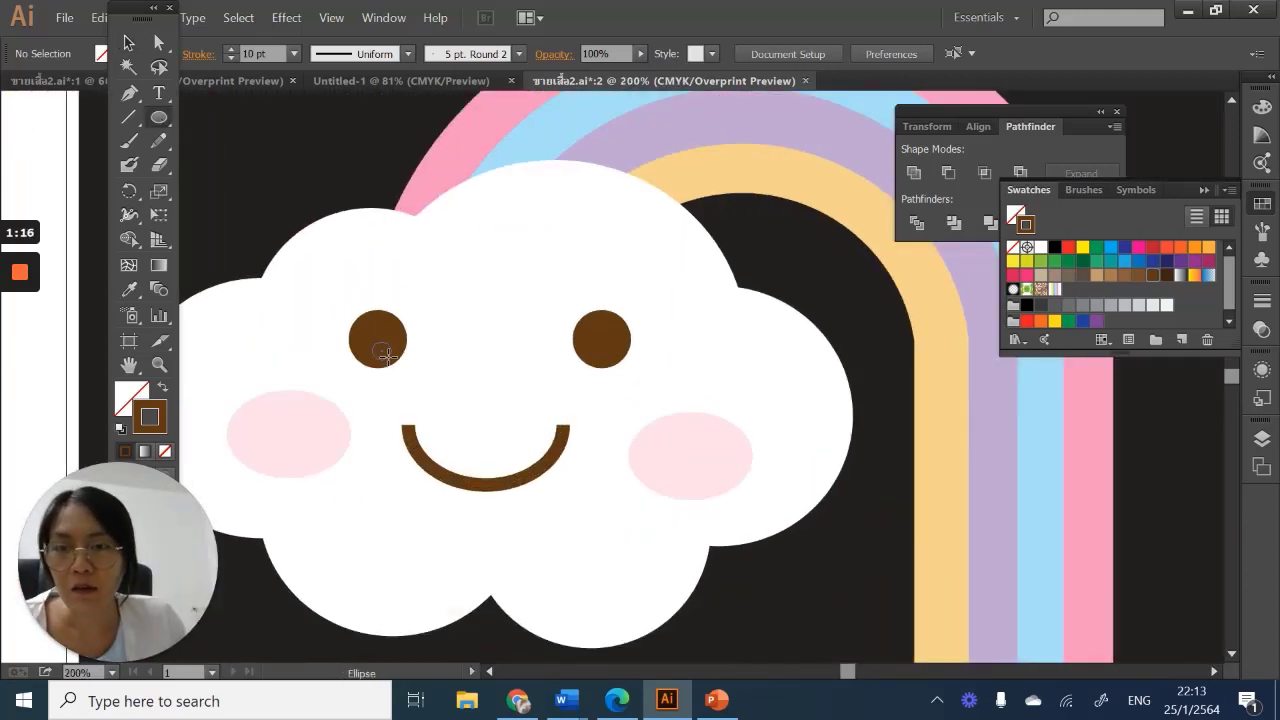
drag(373, 343, 389, 358)
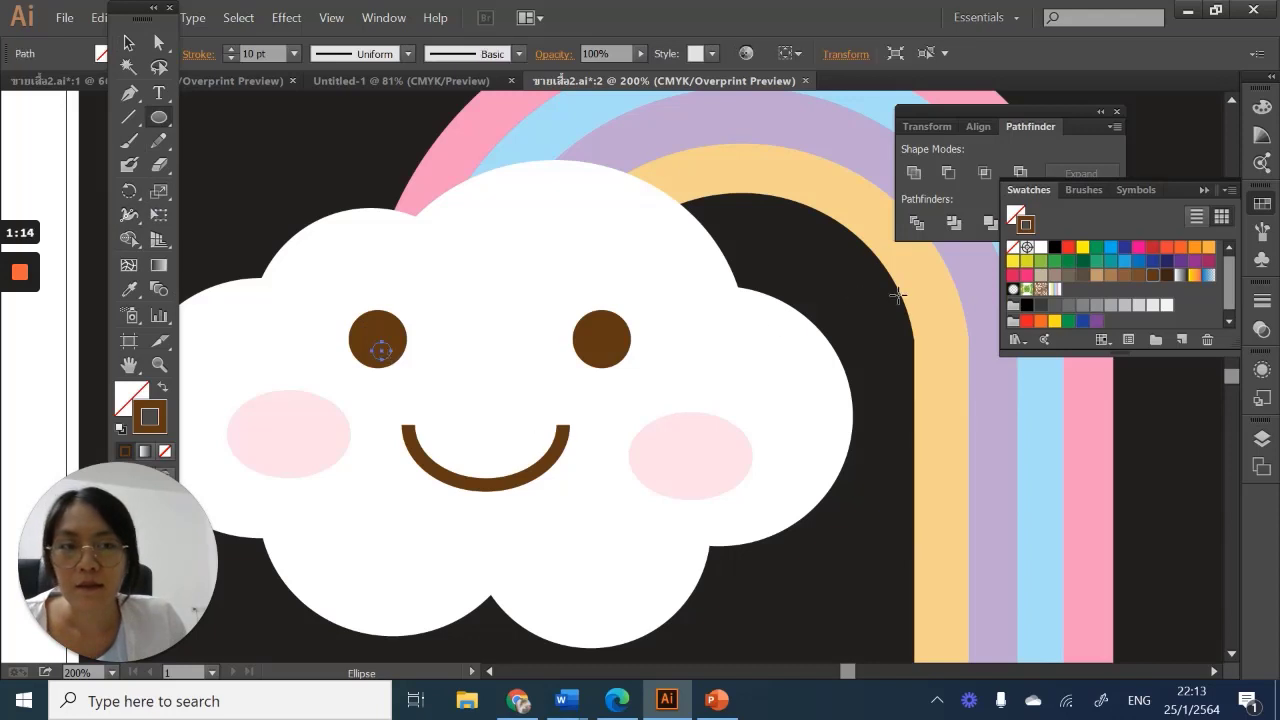
click(1041, 247)
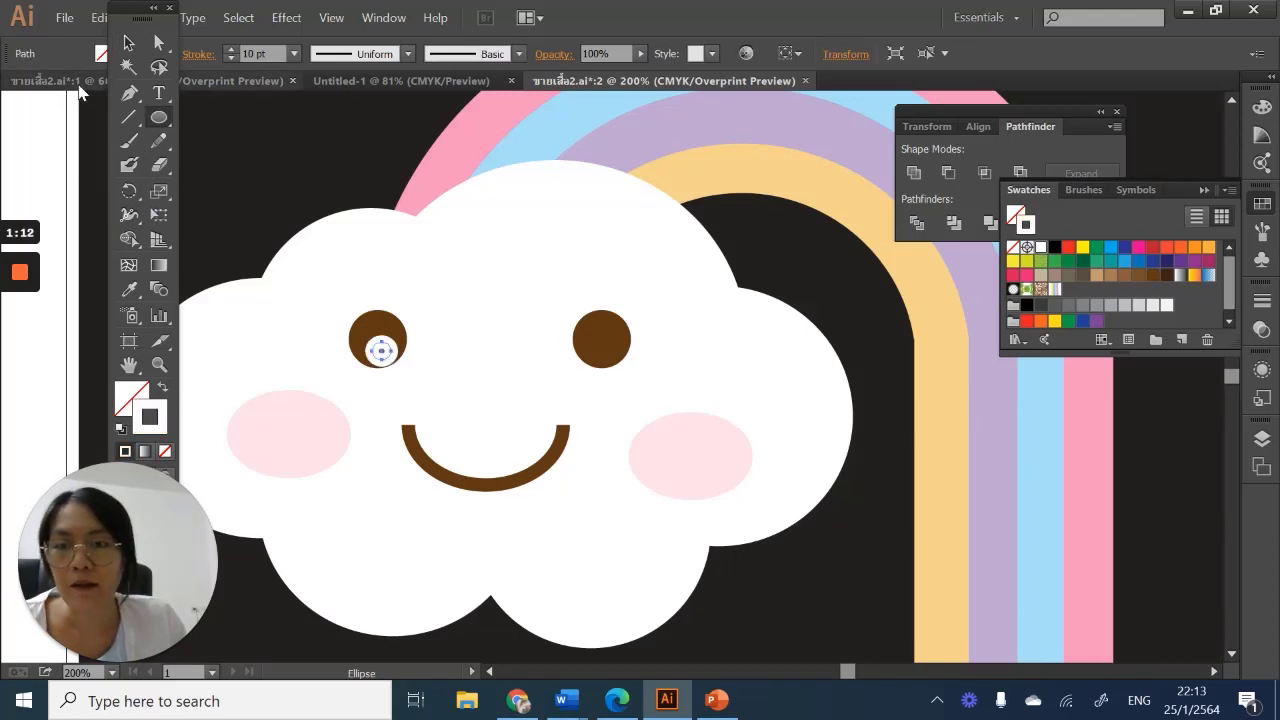
Copy the white highlight from the left eye onto the lower part of the right eye
key(v)
drag(383, 355, 594, 351)
click(760, 470)
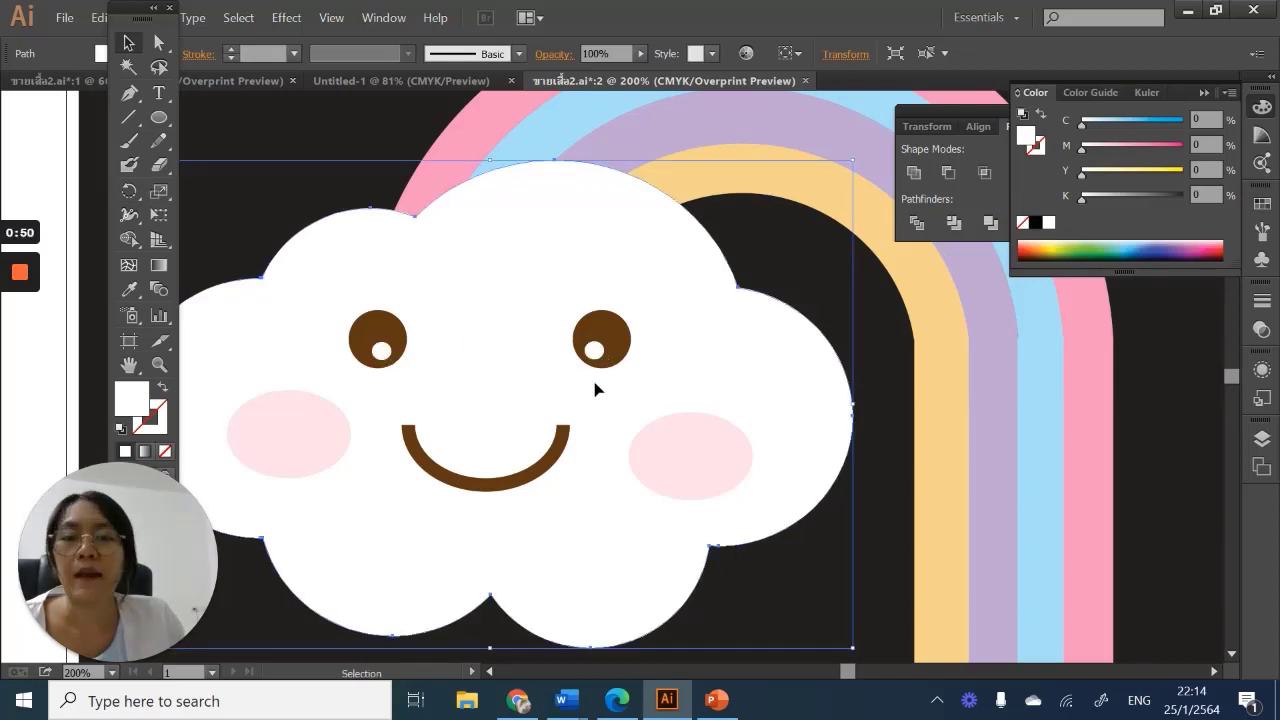
Move the black background square off the artboard, to the right behind the spare rainbow
key(ctrl+minus)
key(ctrl+minus)
key(ctrl+minus)
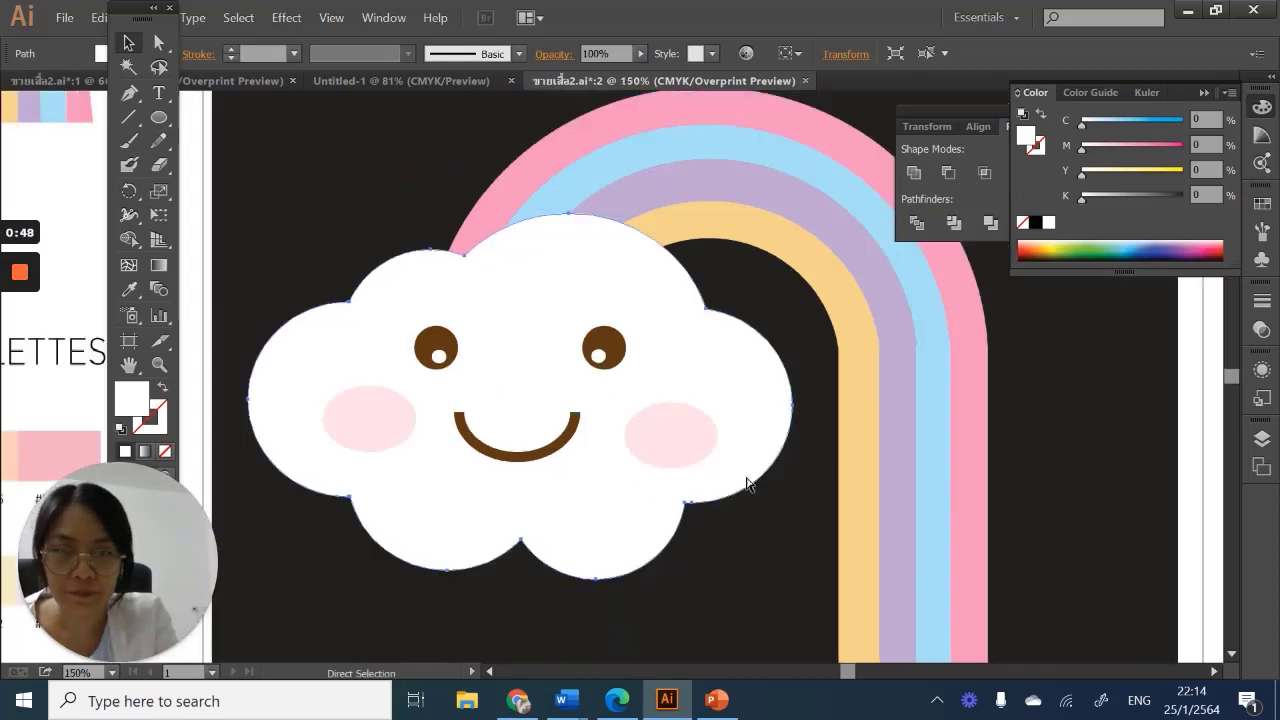
key(ctrl+minus)
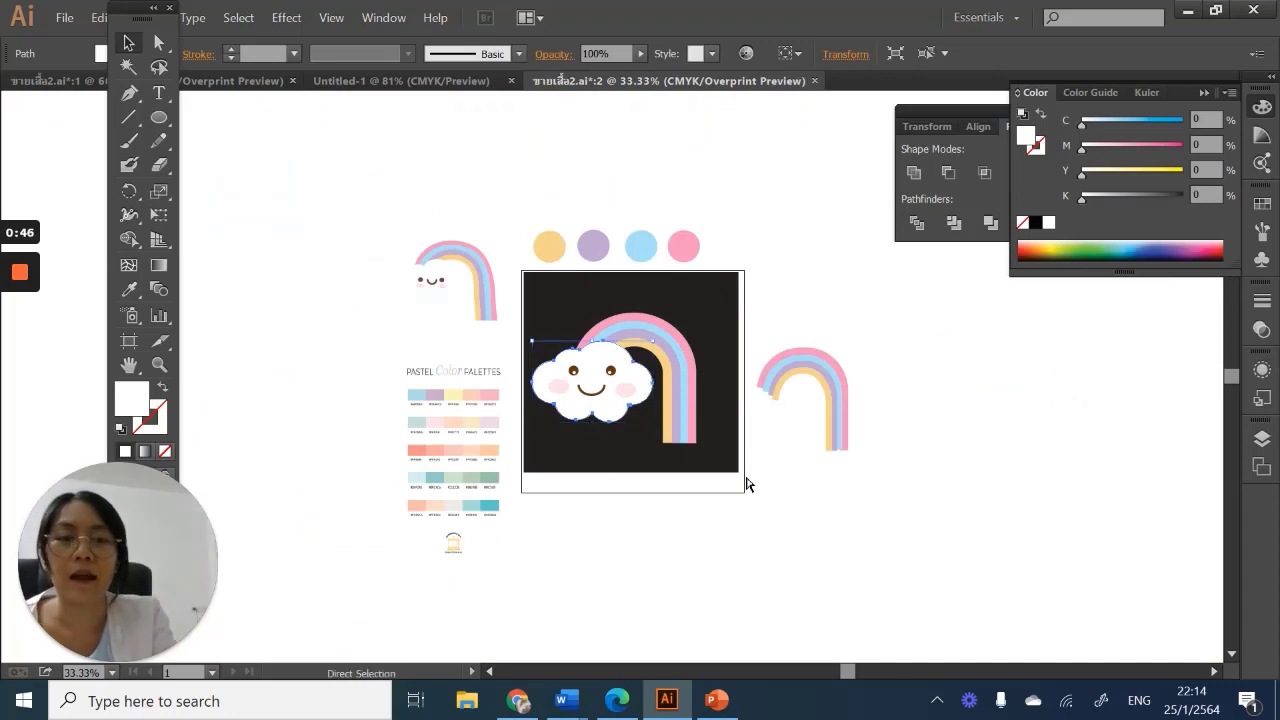
key(ctrl+plus)
key(v)
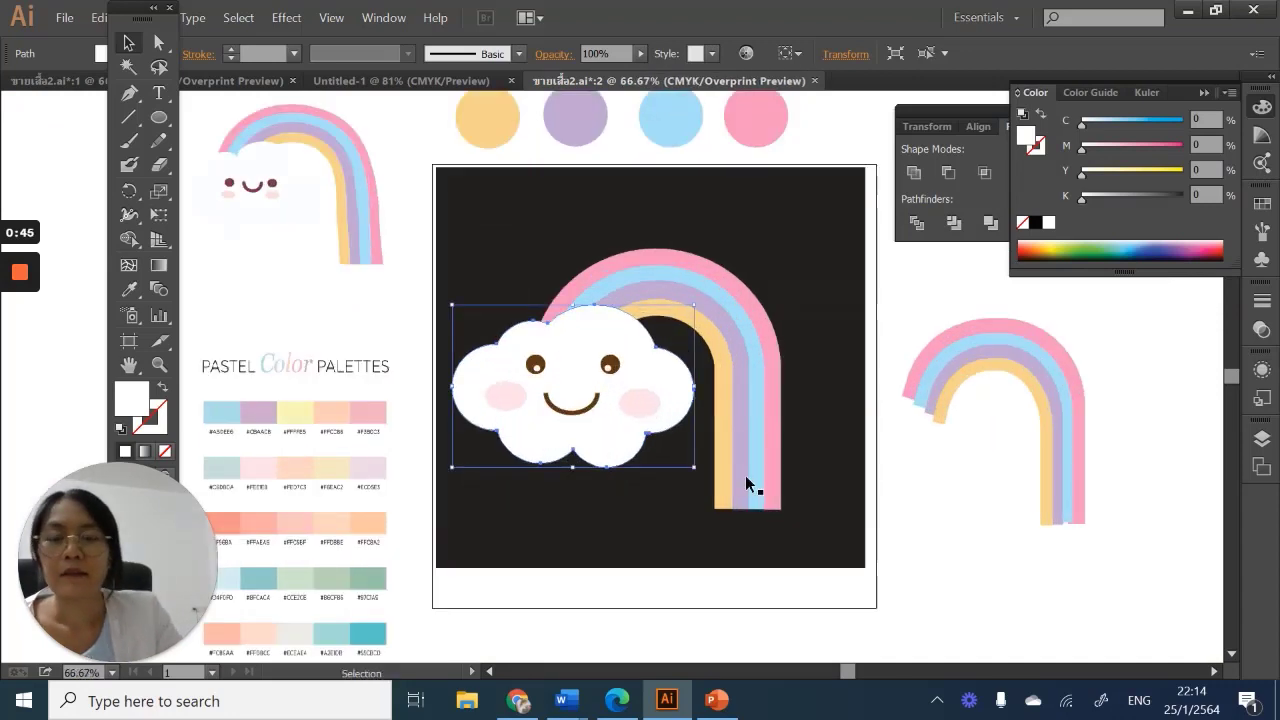
click(536, 231)
drag(536, 233, 1006, 349)
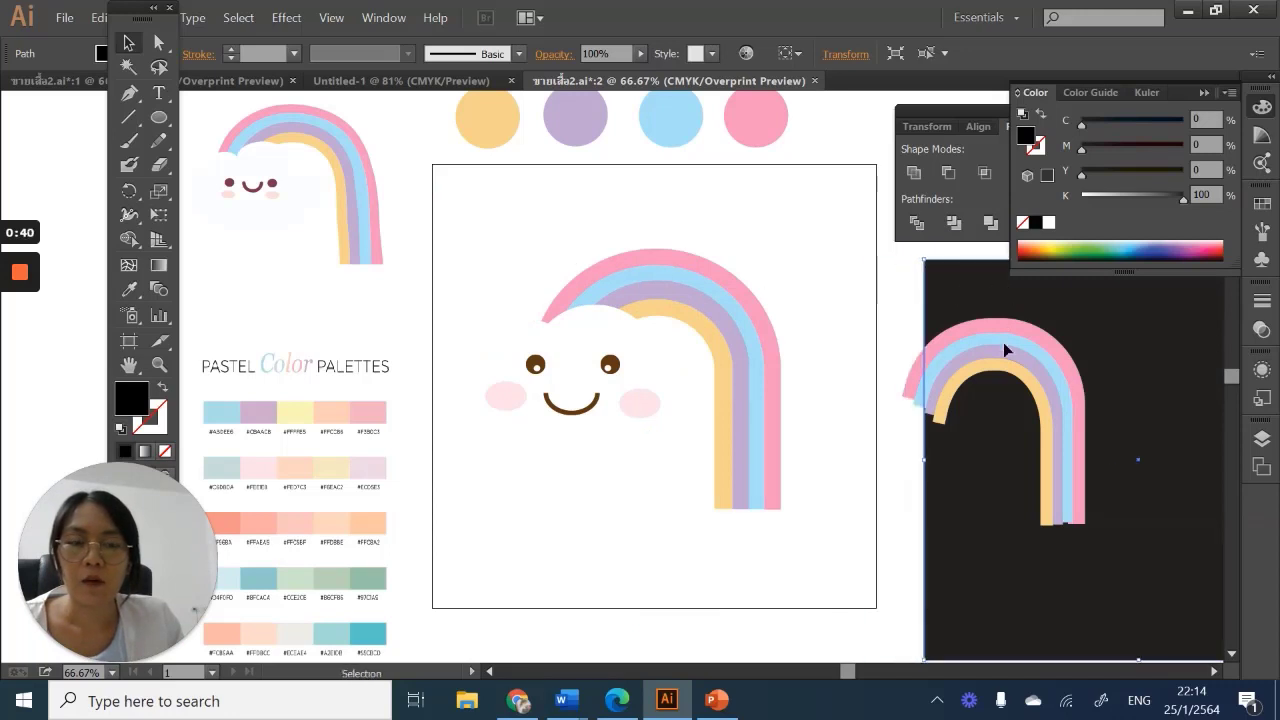
drag(977, 297, 1034, 314)
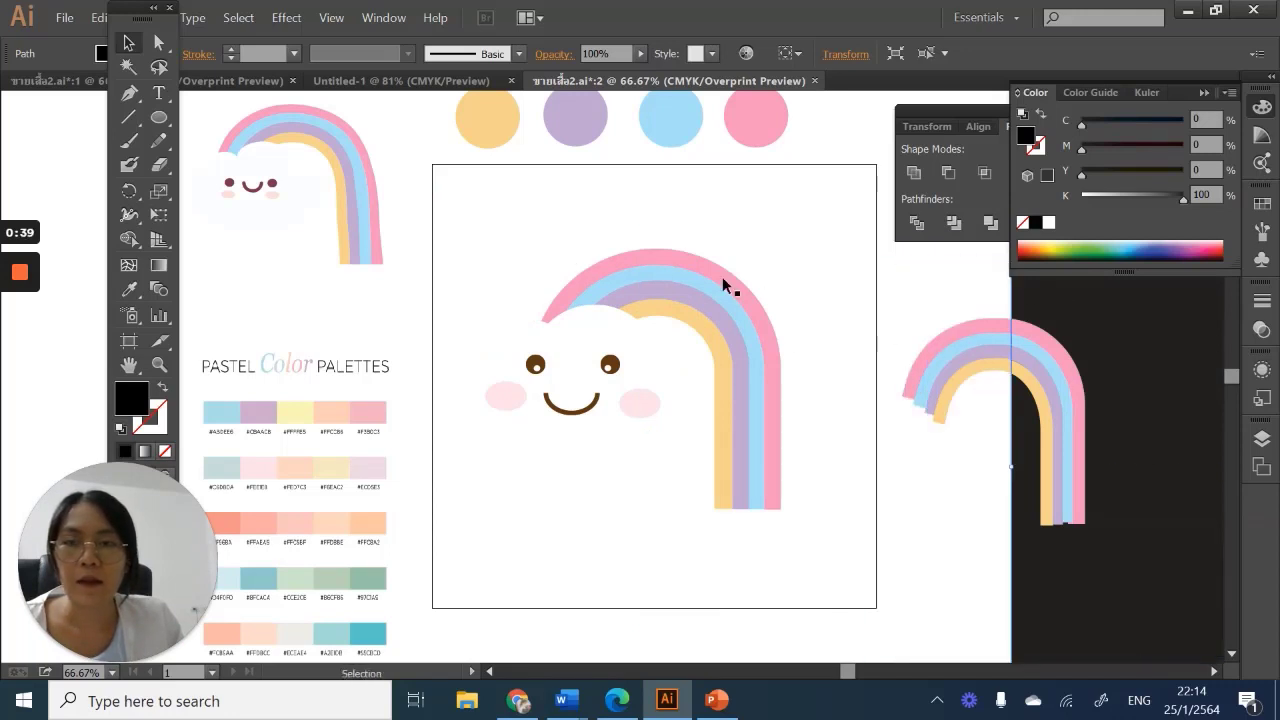
Select the whole cloud and rainbow artwork, enlarge it proportionally and position it to fill most of the artboard
drag(480, 223, 748, 487)
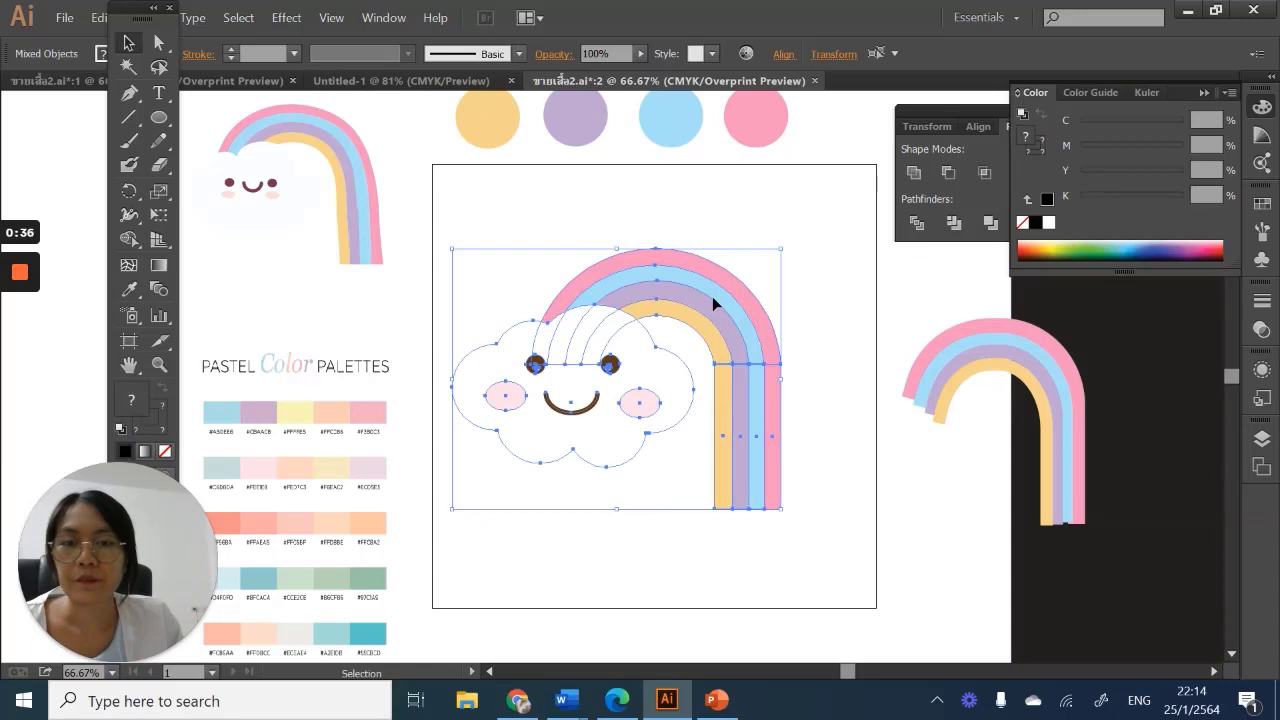
drag(712, 296, 741, 258)
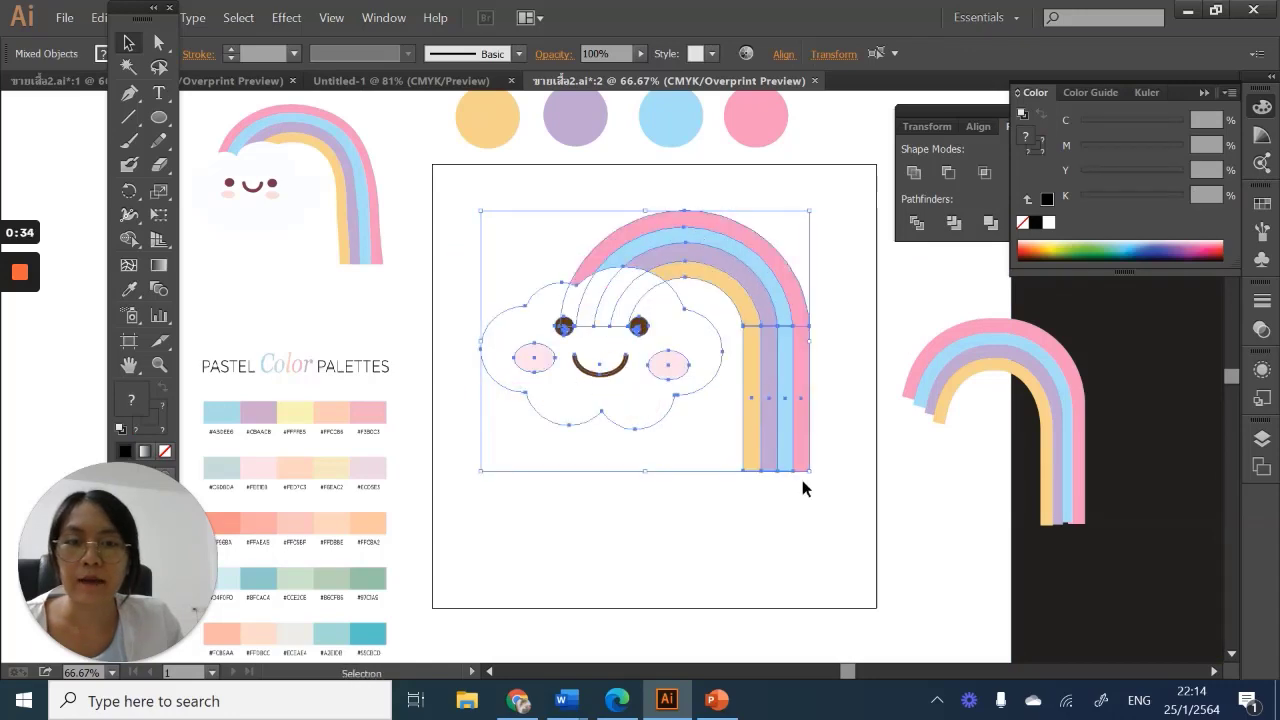
drag(806, 470, 866, 523)
drag(695, 243, 695, 243)
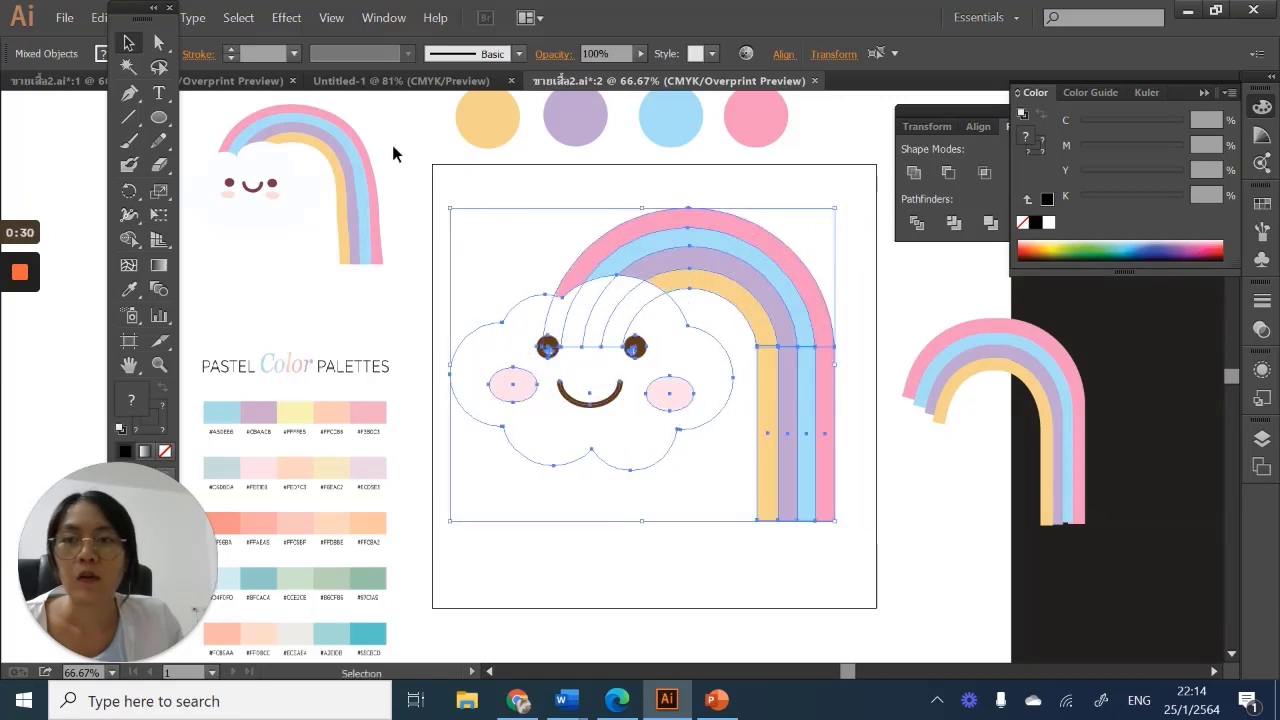
Save the document as the Illustrator file ขายเสื้อ2 on the Desktop in Illustrator CC (17.0) format, replacing the existing file
click(55, 18)
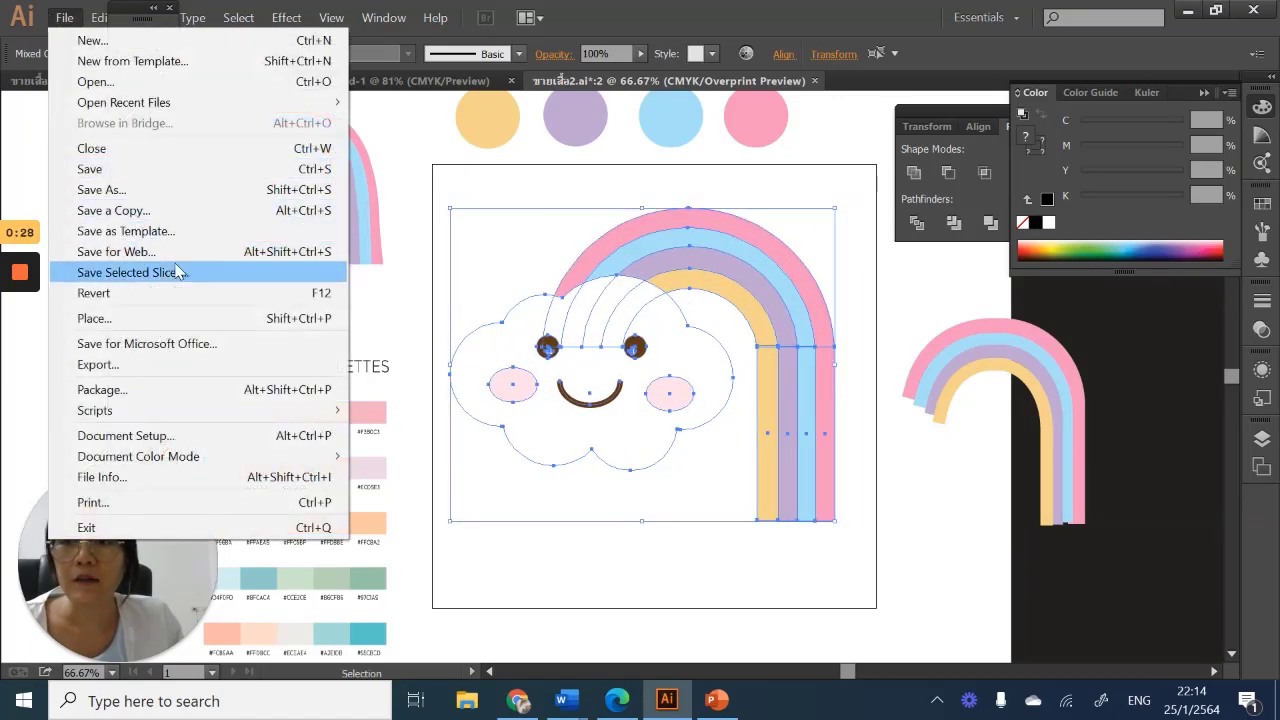
click(147, 190)
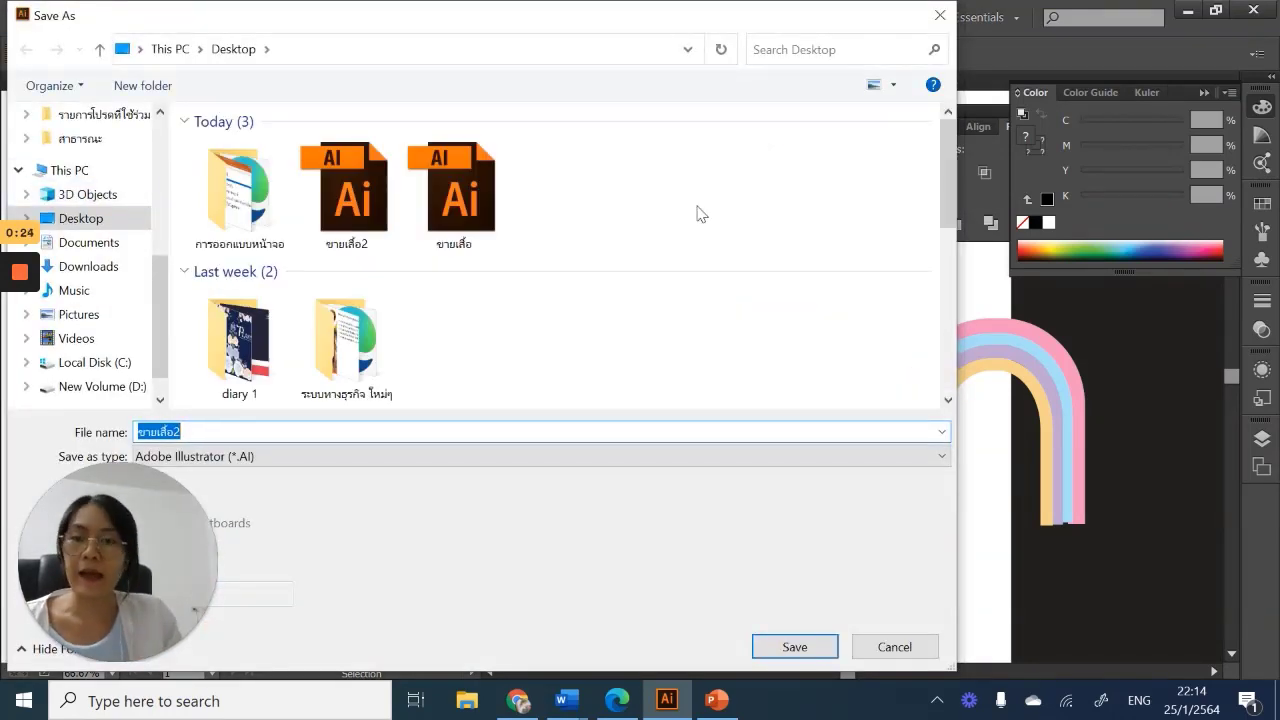
click(795, 647)
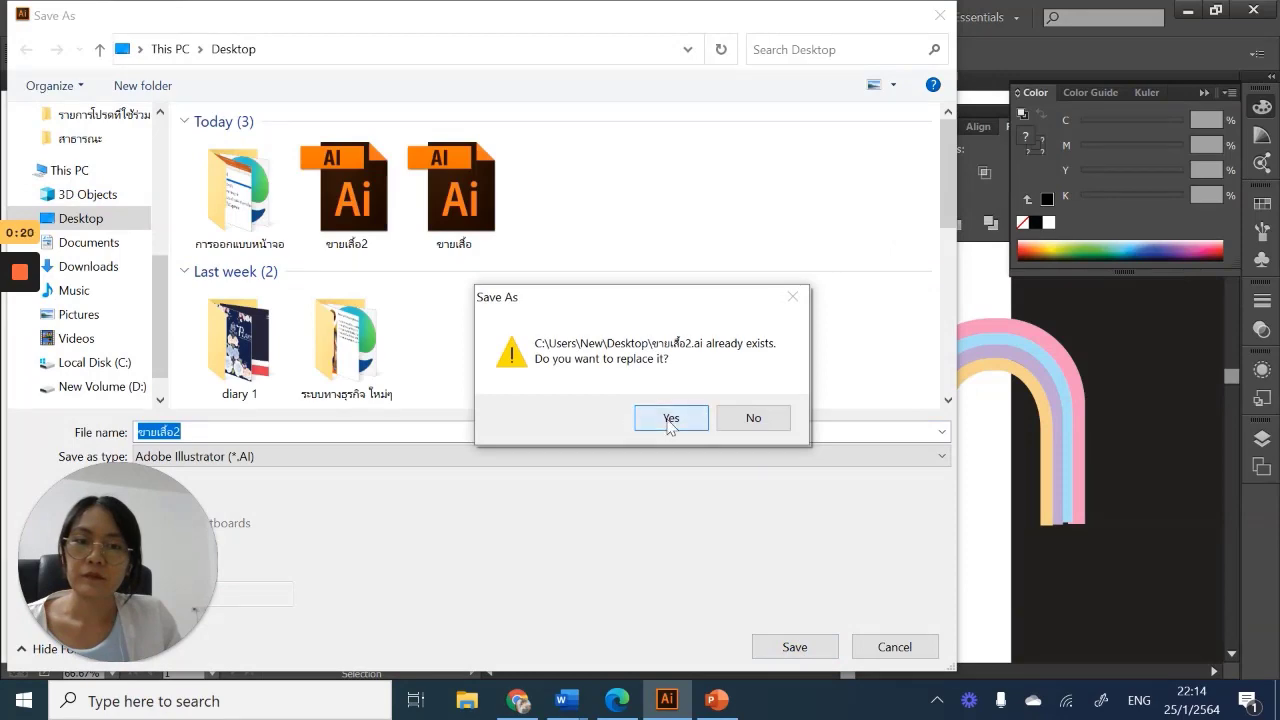
click(666, 419)
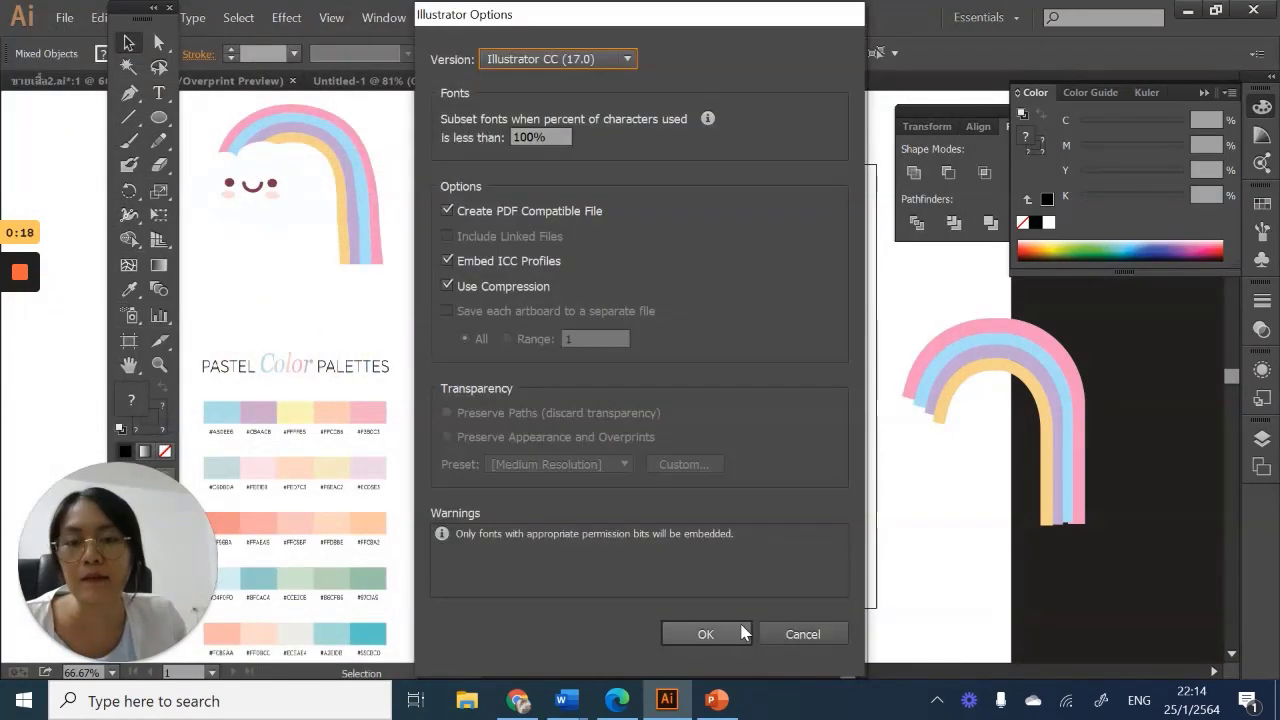
click(729, 635)
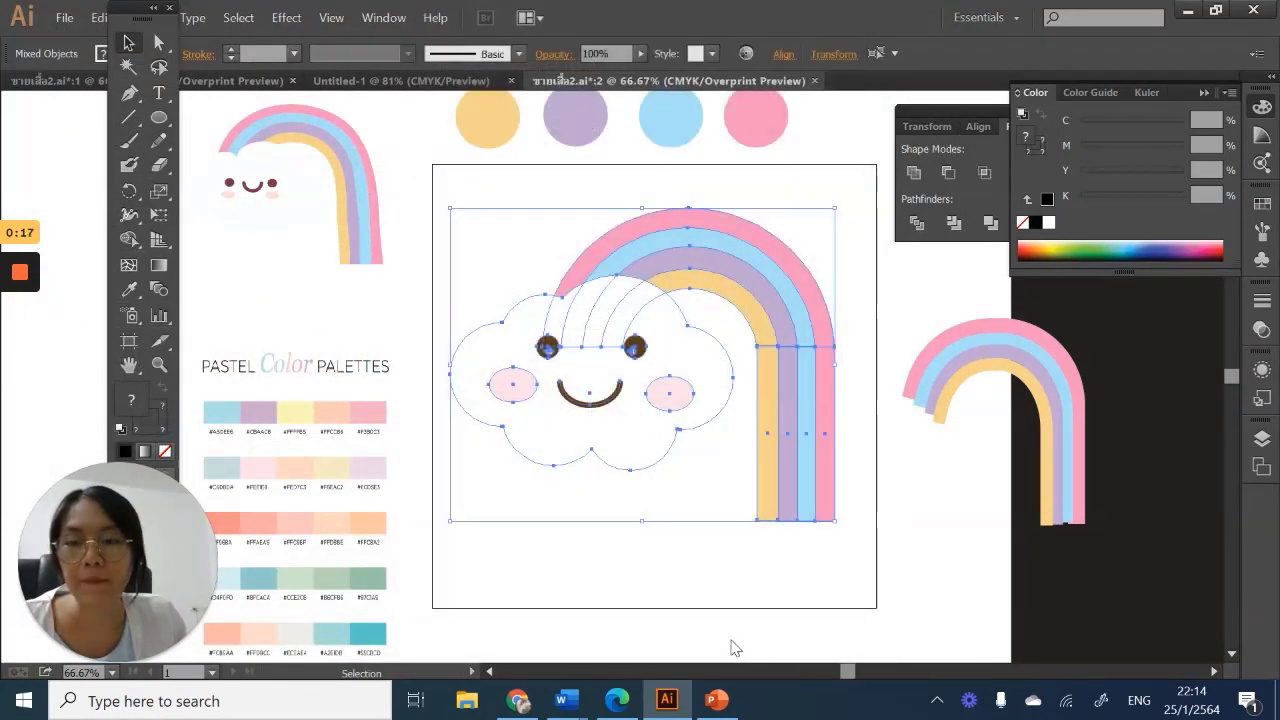
Export the artboard for web as a 1000 x 1000 px PNG-24 image with transparency enabled
click(62, 18)
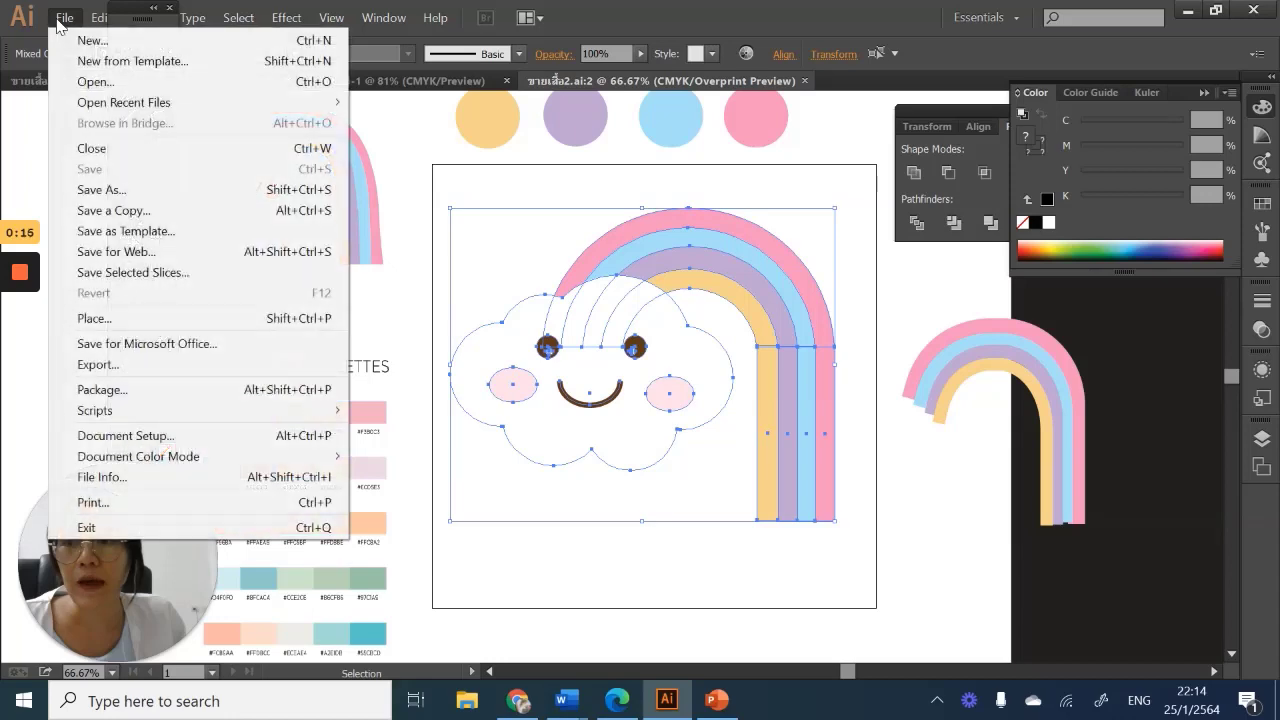
click(168, 251)
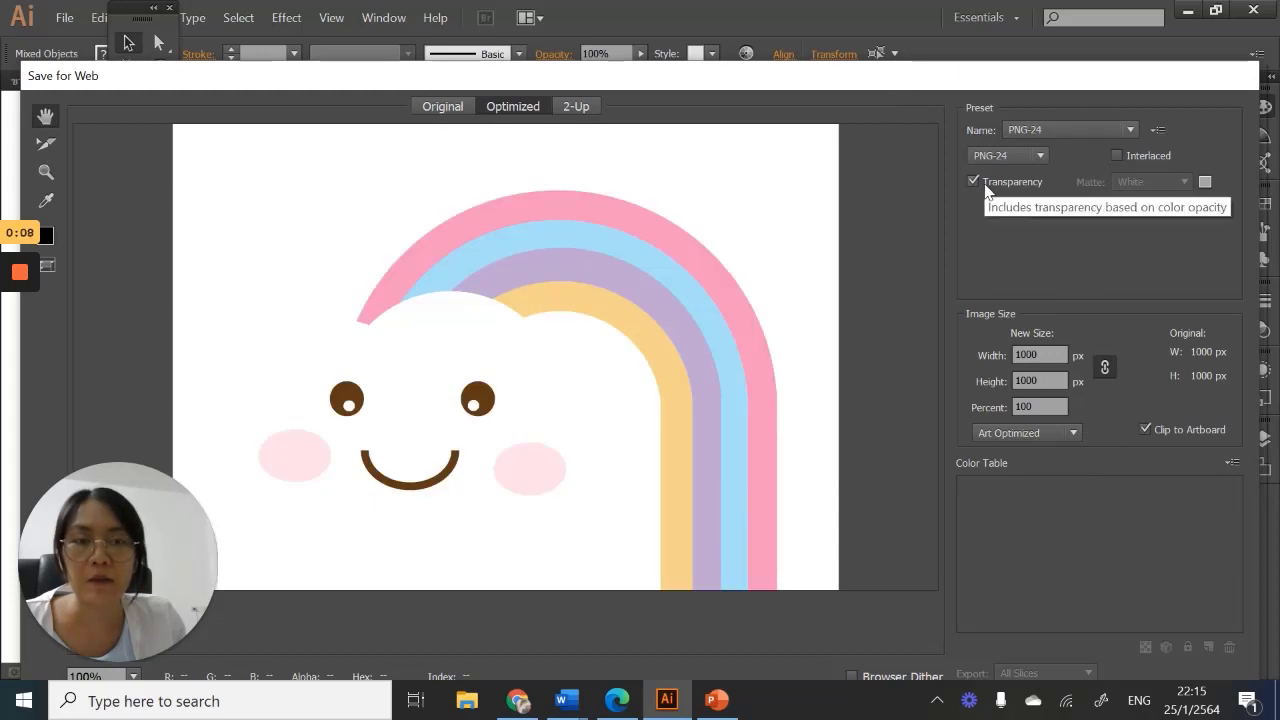
click(975, 181)
click(973, 180)
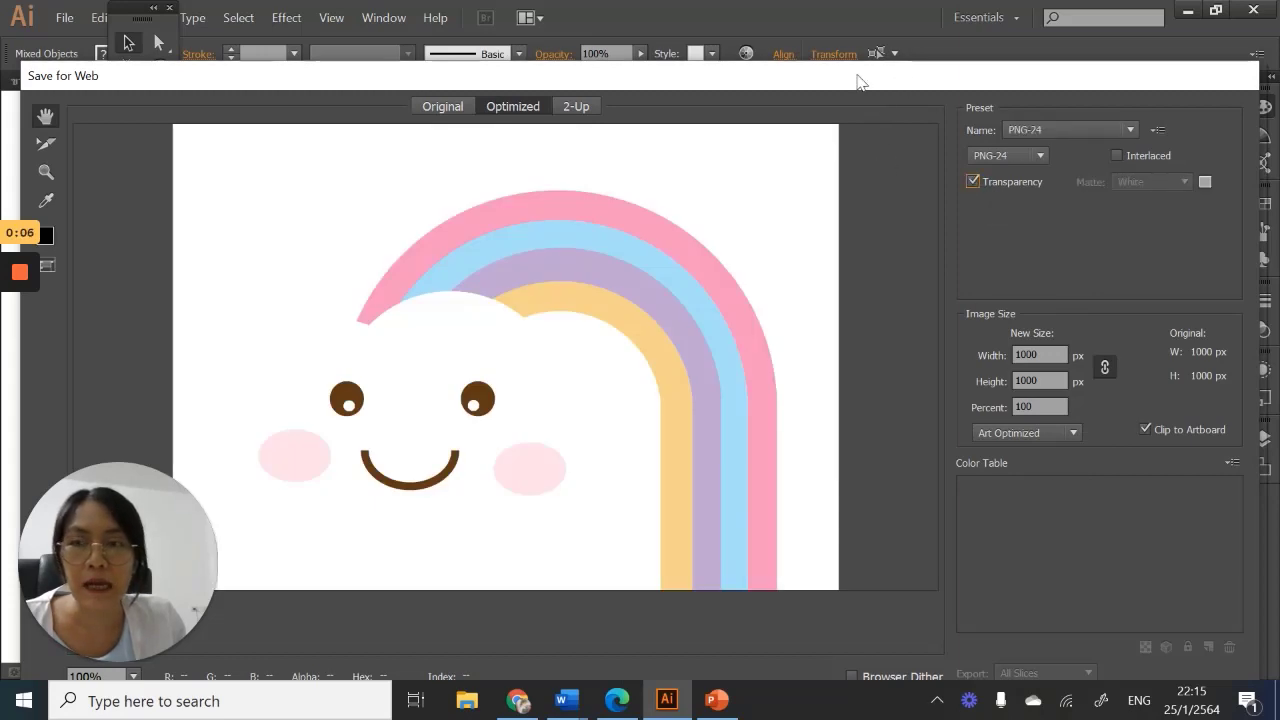
drag(858, 82, 807, 22)
click(957, 651)
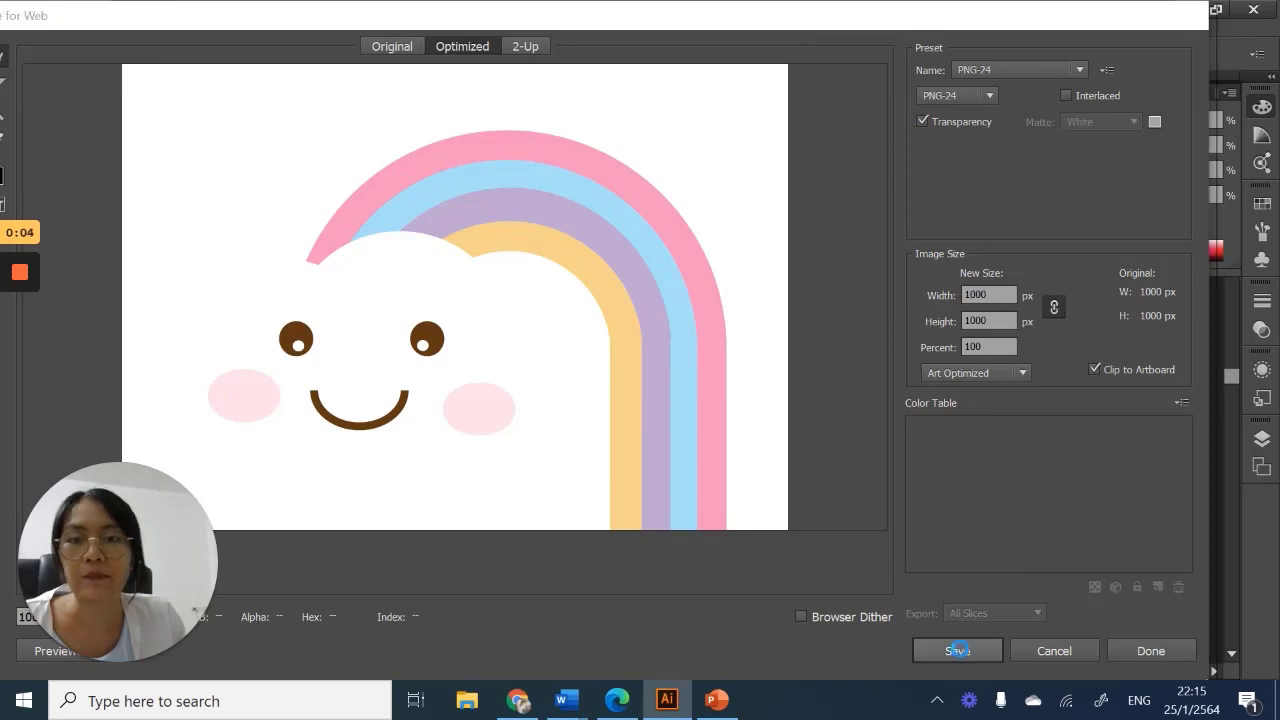